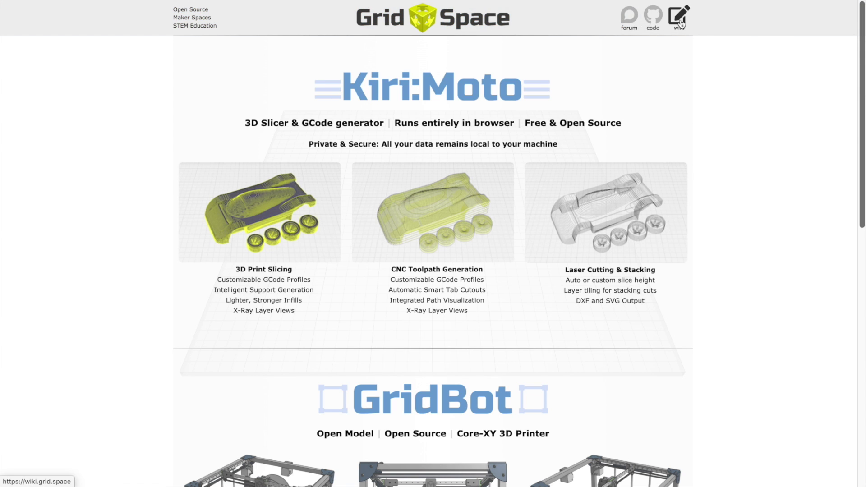
Look over the Grid.Space home page down to its footer links and switch to Kiri:Moto.
{"action": "scroll", "coordinate": [750, 272], "scroll_direction": "down", "scroll_amount": 10}
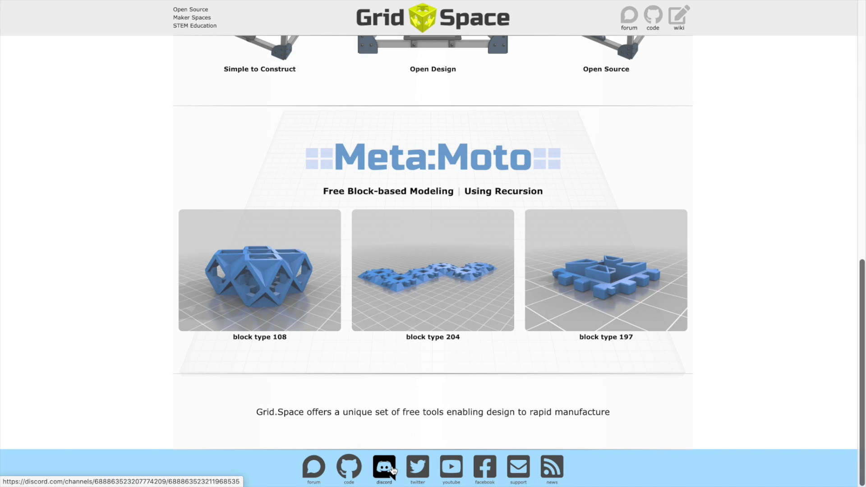
{"action": "scroll", "coordinate": [701, 383], "scroll_direction": "up", "scroll_amount": 10}
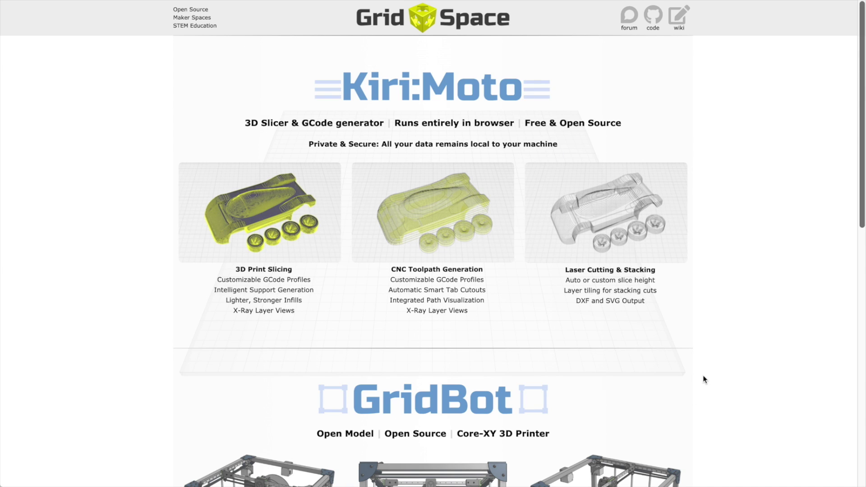
{"action": "key", "text": "ctrl+Tab"}
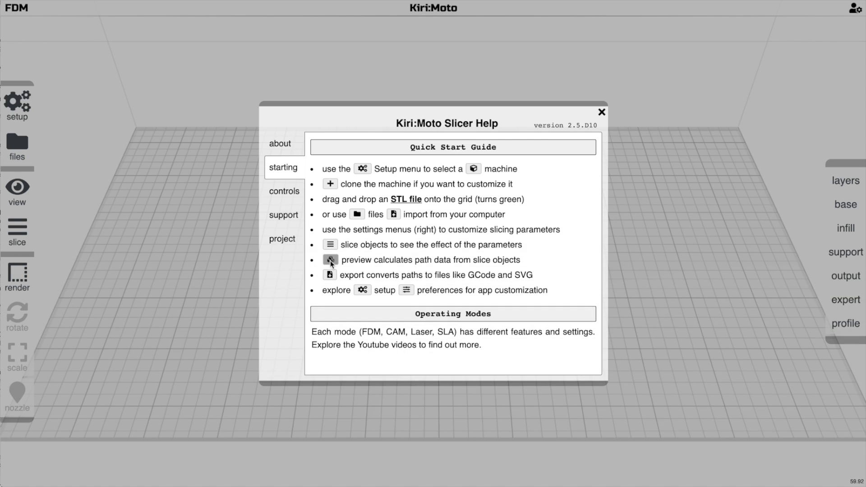
Read through the about, starting, controls, support and project pages of the slicer help and close it.
{"action": "left_click", "coordinate": [285, 149]}
{"action": "left_click", "coordinate": [286, 165]}
{"action": "left_click", "coordinate": [287, 195]}
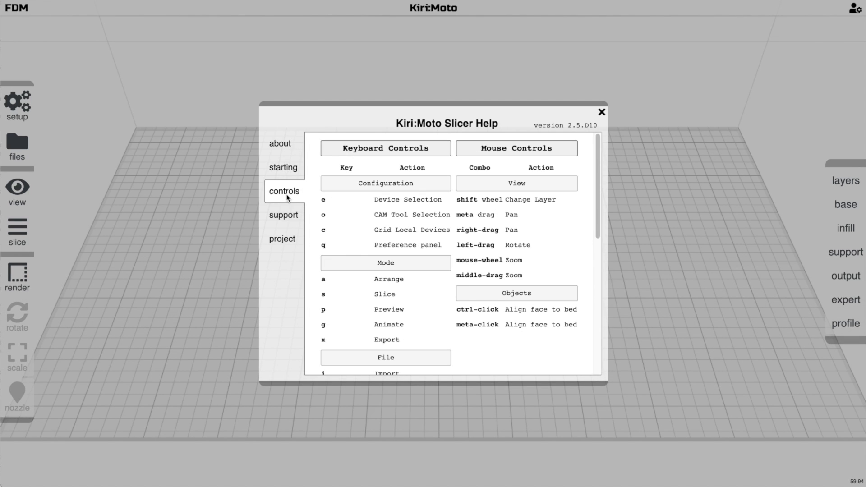
{"action": "left_click", "coordinate": [289, 214]}
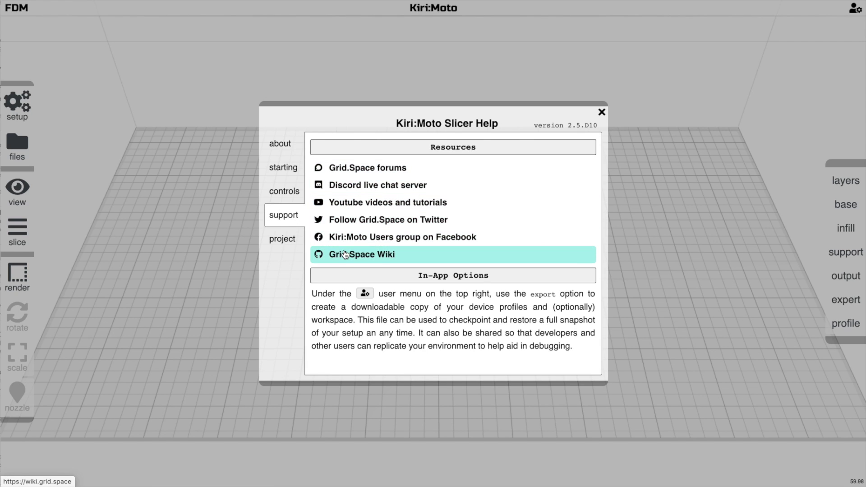
{"action": "left_click", "coordinate": [294, 239]}
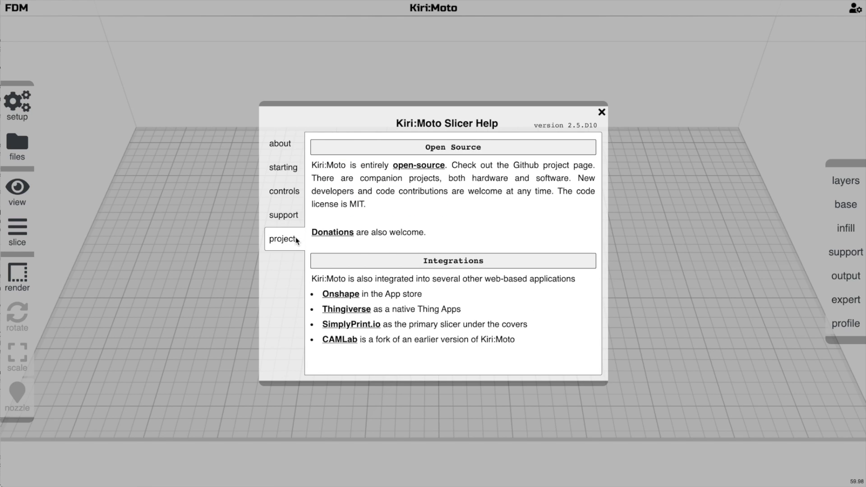
{"action": "left_click", "coordinate": [289, 168]}
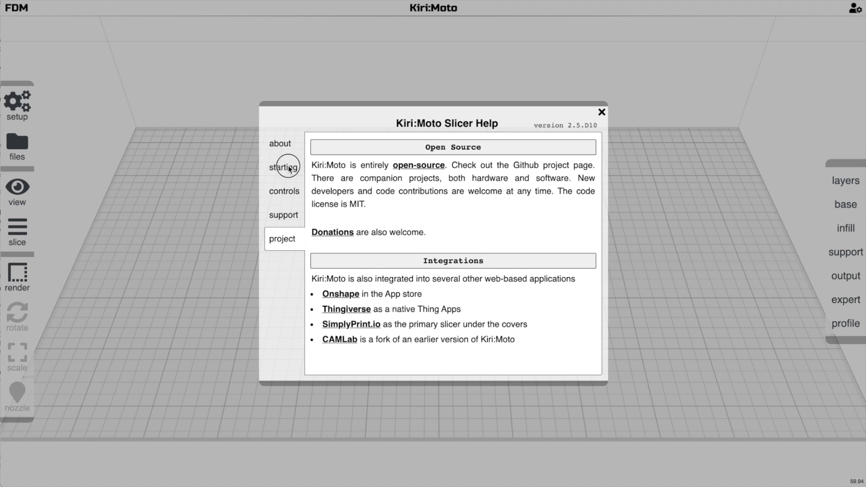
{"action": "left_click", "coordinate": [602, 112]}
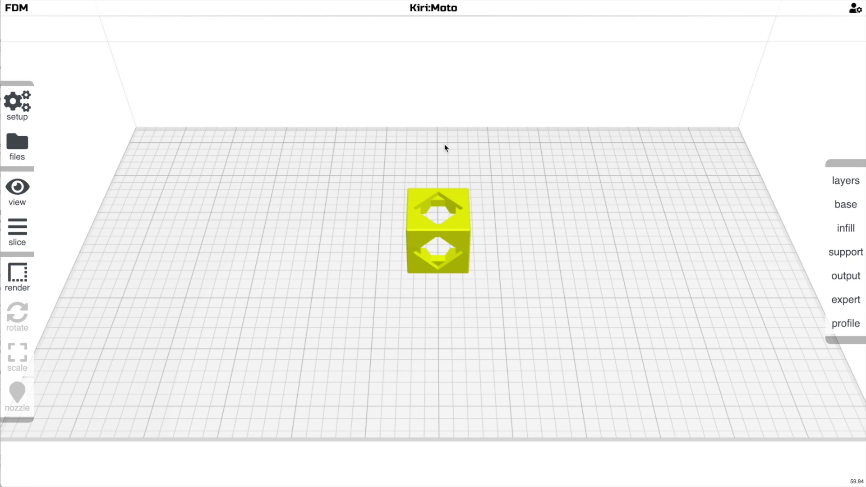
Reopen the Kiri:Moto slicer help for a brief look and close it again.
{"action": "mouse_move", "coordinate": [27, 13]}
{"action": "left_click", "coordinate": [441, 11]}
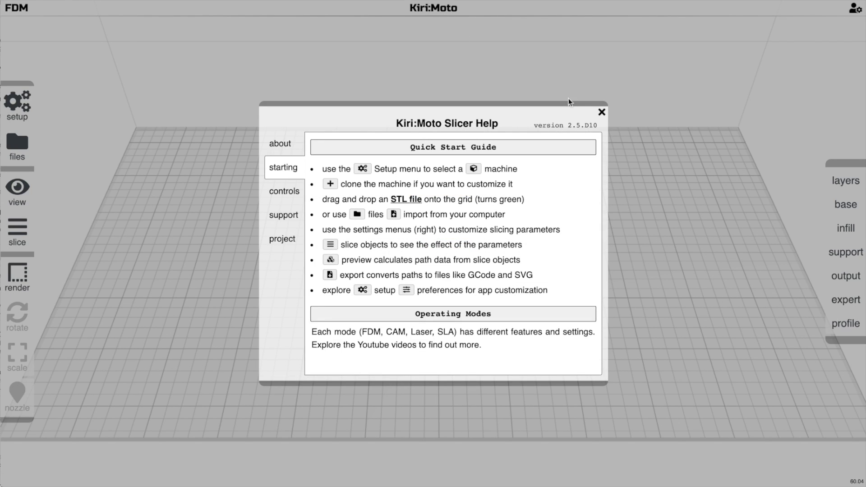
{"action": "left_click", "coordinate": [603, 113]}
{"action": "mouse_move", "coordinate": [855, 14]}
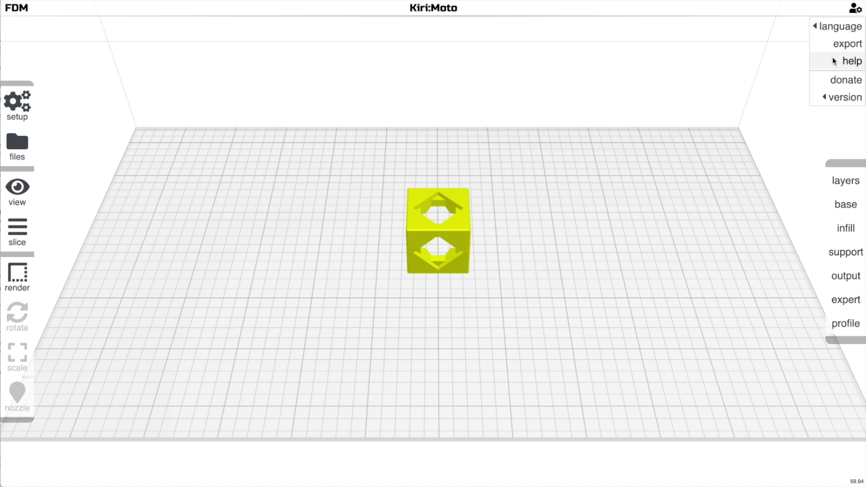
{"action": "mouse_move", "coordinate": [830, 95]}
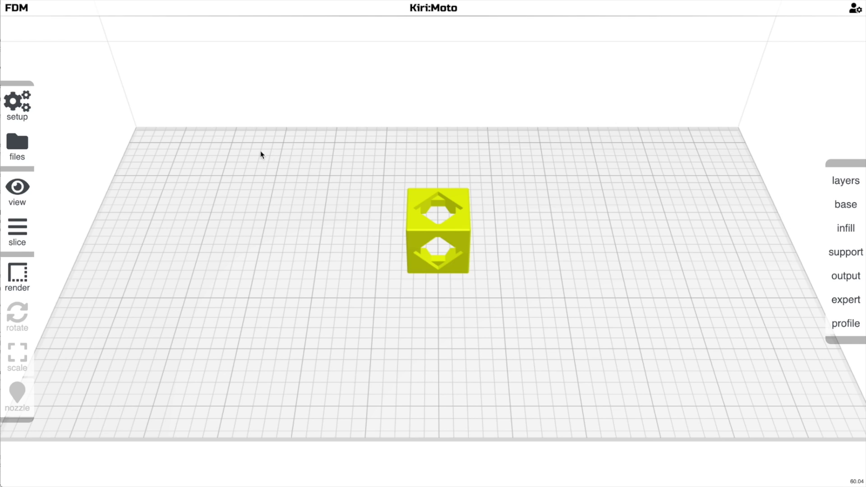
{"action": "mouse_move", "coordinate": [27, 106]}
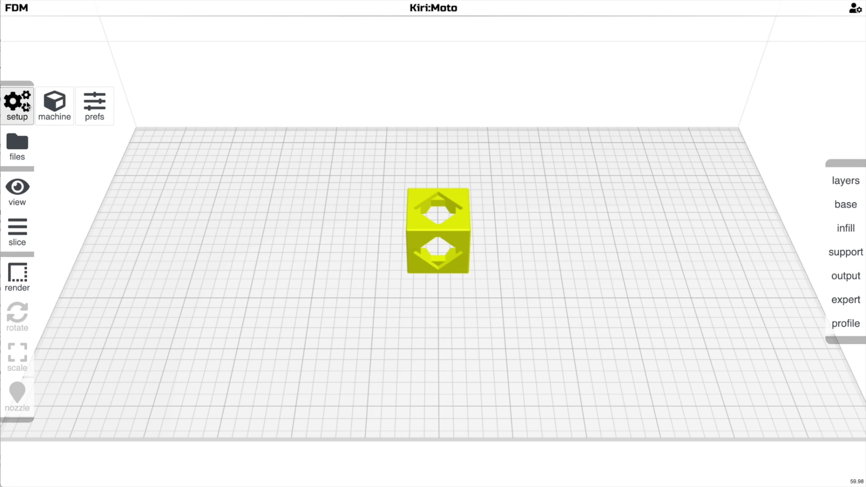
{"action": "mouse_move", "coordinate": [22, 144]}
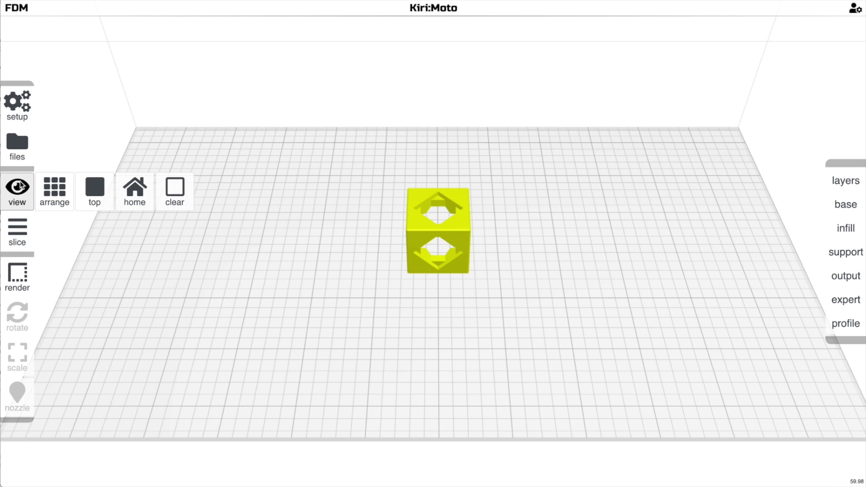
{"action": "mouse_move", "coordinate": [25, 229]}
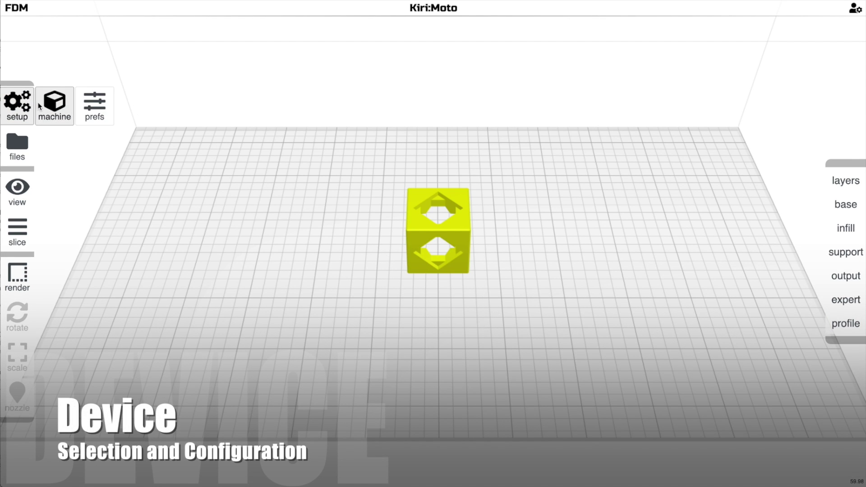
Open the machine setup and switch the device type to CNC.
{"action": "left_click", "coordinate": [39, 106]}
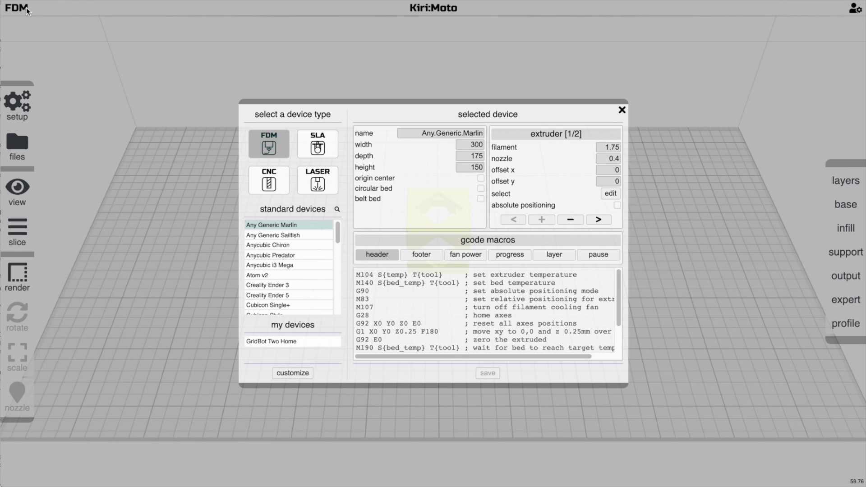
{"action": "left_click", "coordinate": [264, 171]}
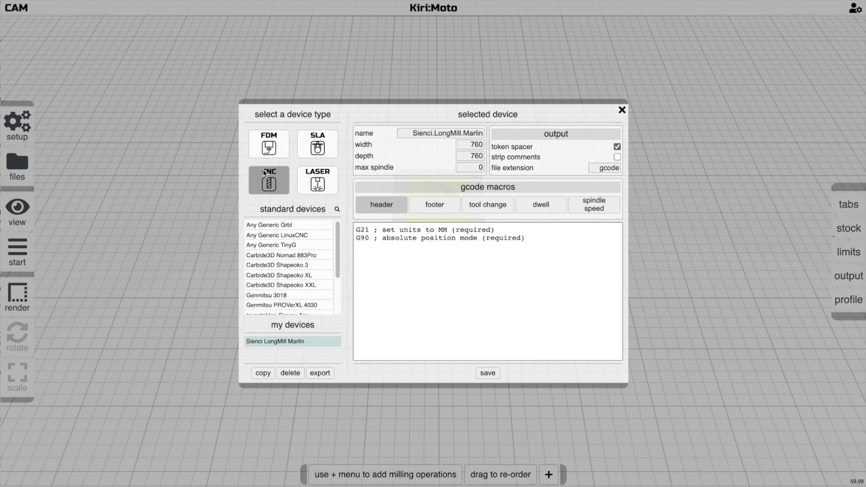
Create a customizable copy of the Any Generic Grbl device and delete that copy.
{"action": "left_click", "coordinate": [300, 224]}
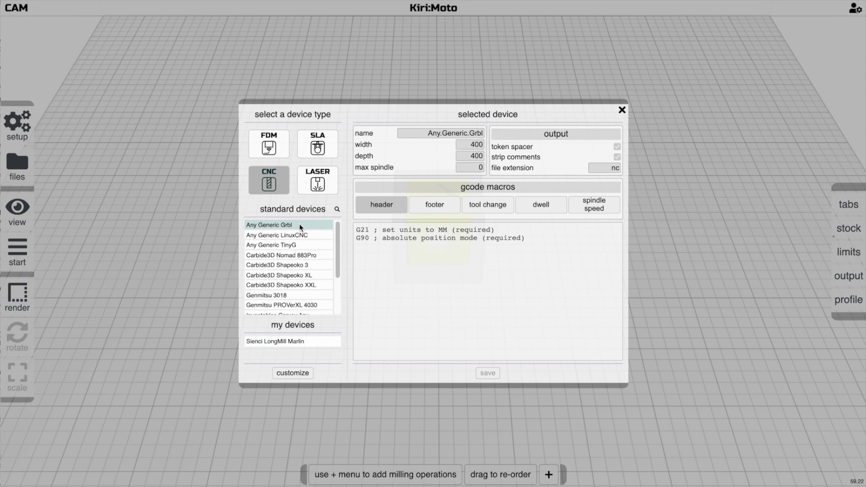
{"action": "left_click", "coordinate": [304, 371]}
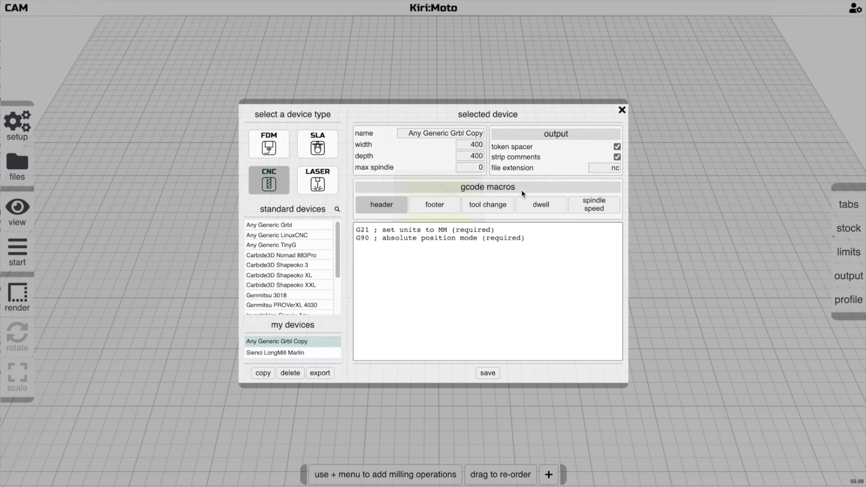
{"action": "left_click", "coordinate": [297, 371]}
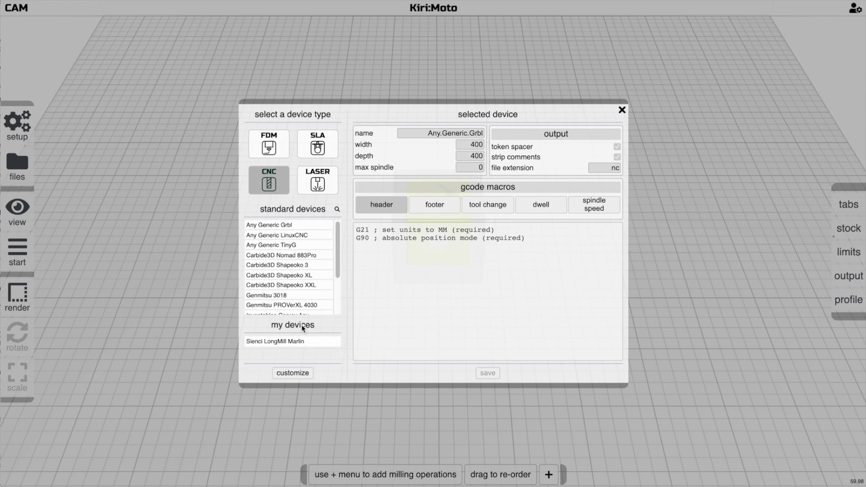
Select the Carbide3D Shapeoko XXL as the CNC device and close the machine setup.
{"action": "left_click", "coordinate": [303, 286]}
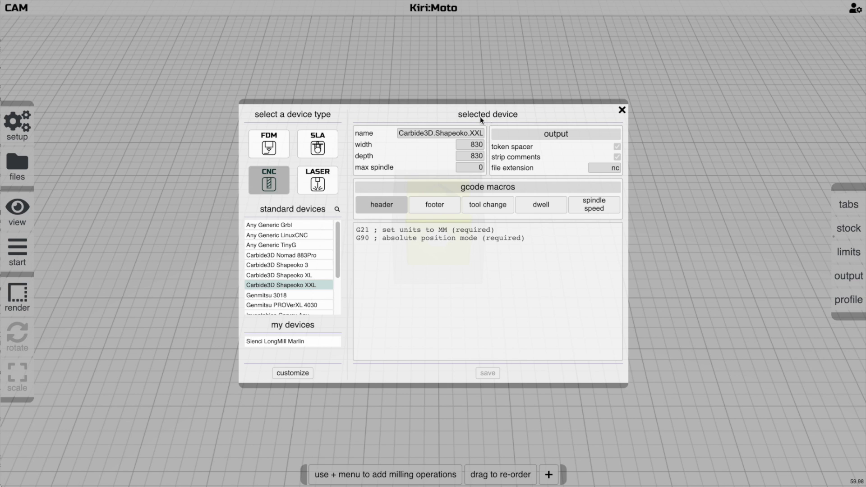
{"action": "left_click", "coordinate": [622, 111]}
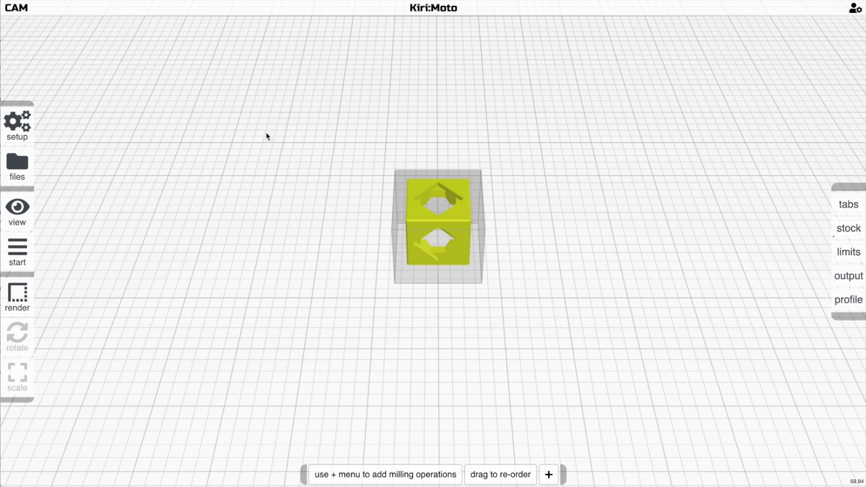
Look at the CNC tool library with the ball 1/4 tool's details and close it.
{"action": "mouse_move", "coordinate": [37, 124]}
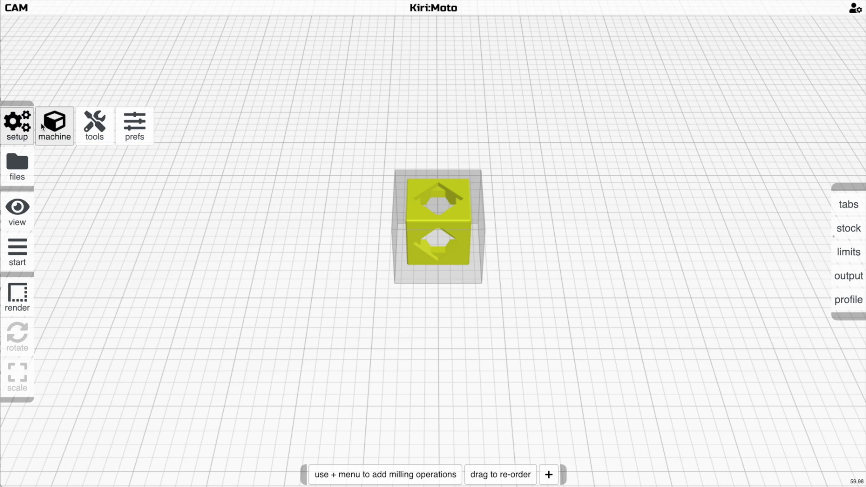
{"action": "mouse_move", "coordinate": [19, 121]}
{"action": "left_click", "coordinate": [85, 121]}
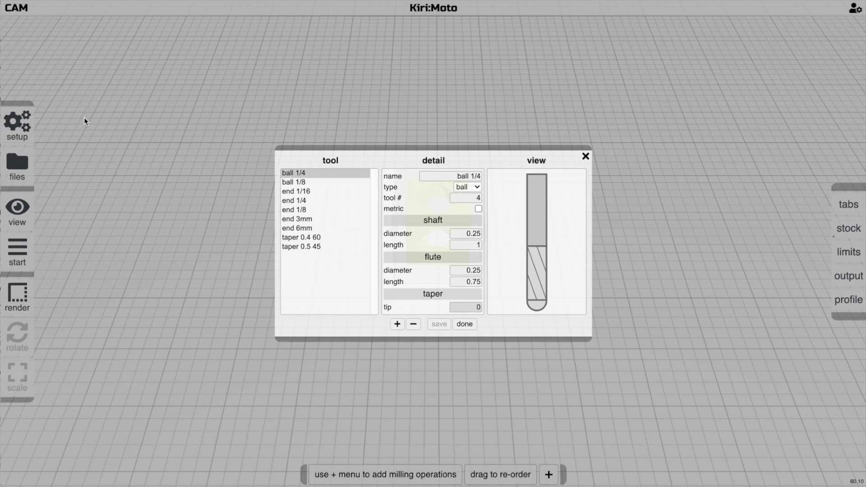
{"action": "left_click", "coordinate": [586, 156]}
Review the application preferences without changing anything and close them.
{"action": "mouse_move", "coordinate": [30, 123]}
{"action": "left_click", "coordinate": [122, 129]}
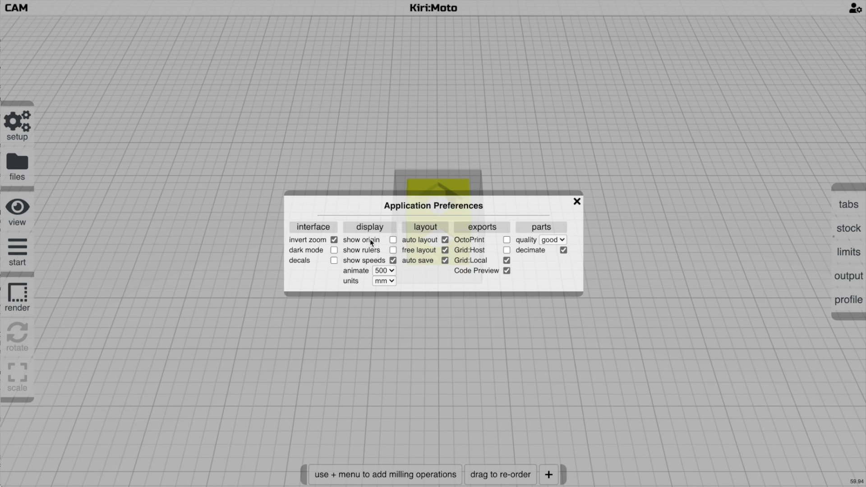
{"action": "left_click", "coordinate": [578, 202]}
Browse the list of recent files and close it without loading a model.
{"action": "left_click", "coordinate": [51, 173]}
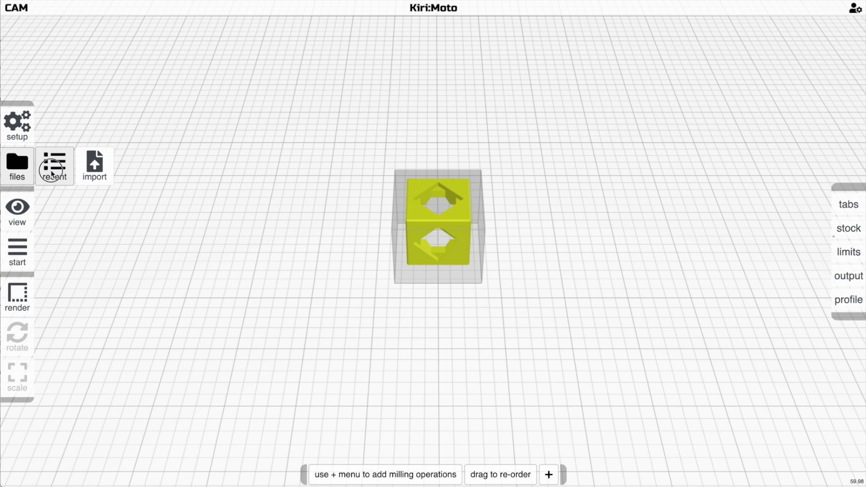
{"action": "scroll", "coordinate": [393, 225], "scroll_direction": "up", "scroll_amount": 5}
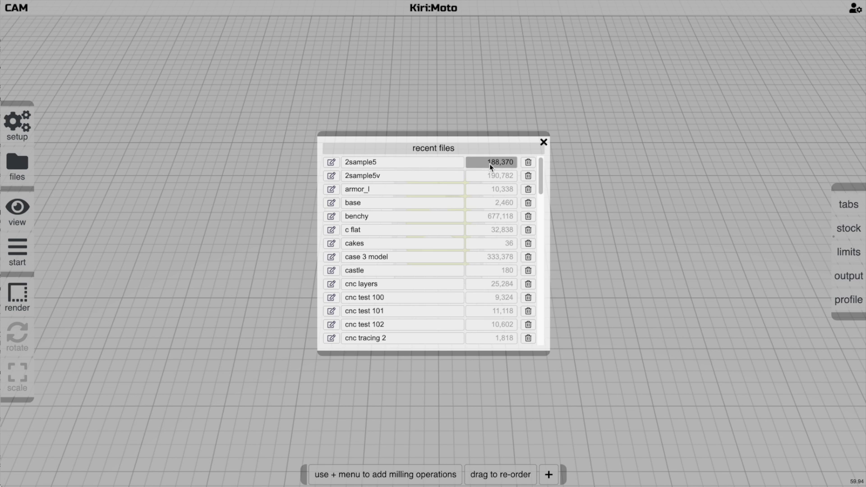
{"action": "left_click", "coordinate": [544, 142]}
Open the file import dialog to view the Downloads folder and cancel it.
{"action": "mouse_move", "coordinate": [17, 167]}
{"action": "left_click", "coordinate": [106, 166]}
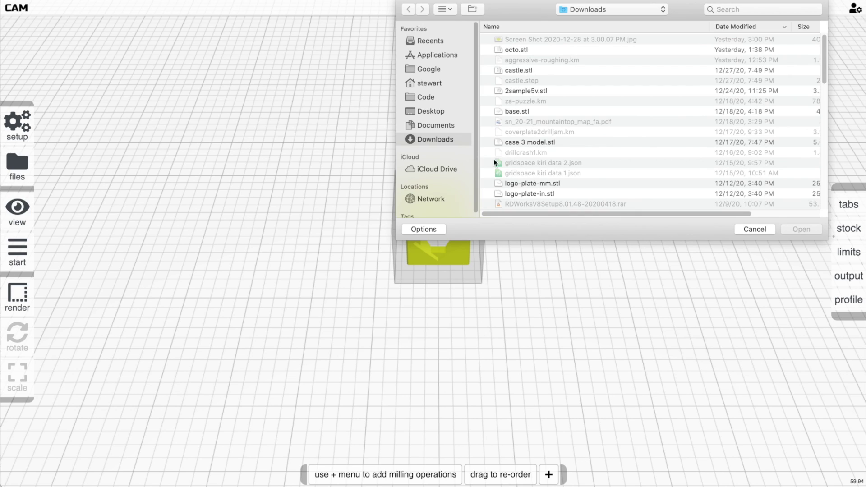
{"action": "left_click", "coordinate": [751, 232]}
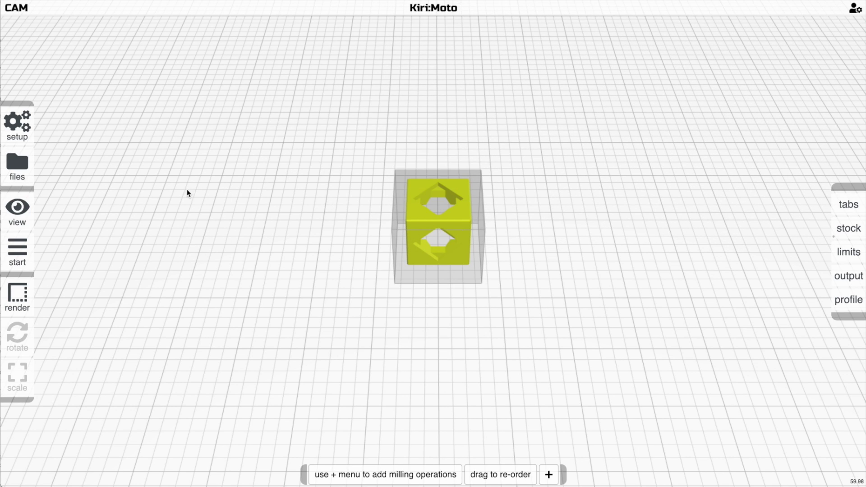
View the cube from the top and return to the home view.
{"action": "mouse_move", "coordinate": [25, 214]}
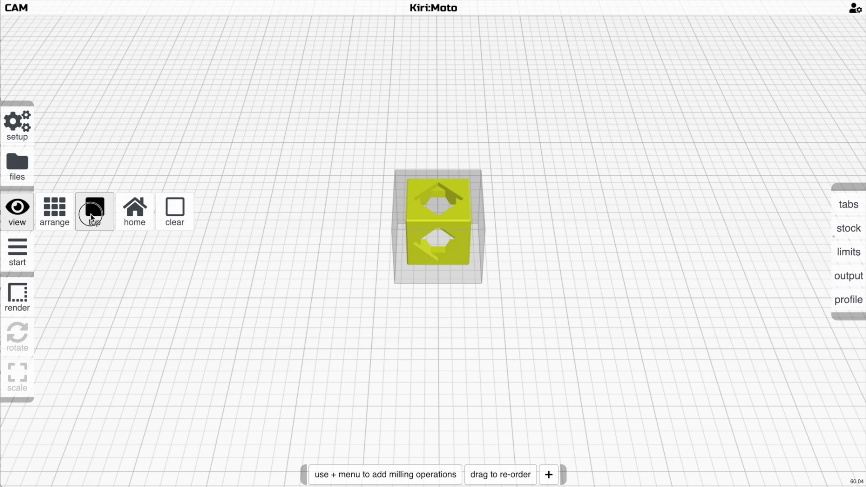
{"action": "left_click", "coordinate": [93, 212]}
{"action": "left_click", "coordinate": [127, 220]}
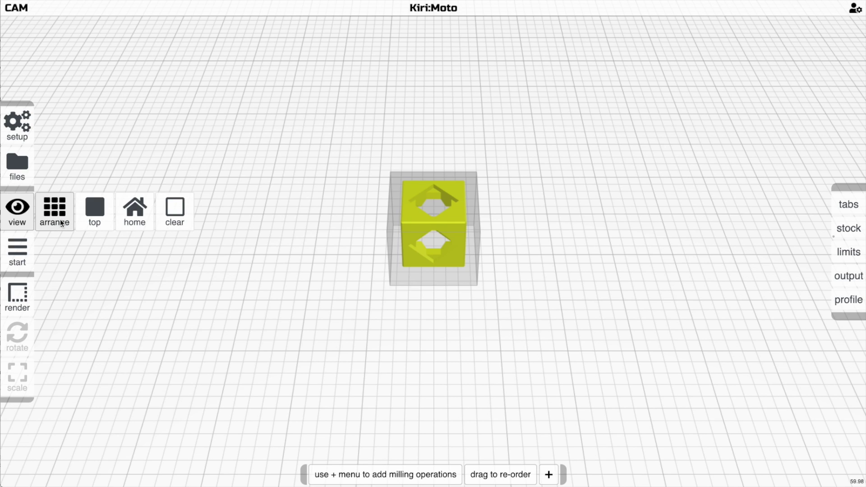
{"action": "mouse_move", "coordinate": [28, 245]}
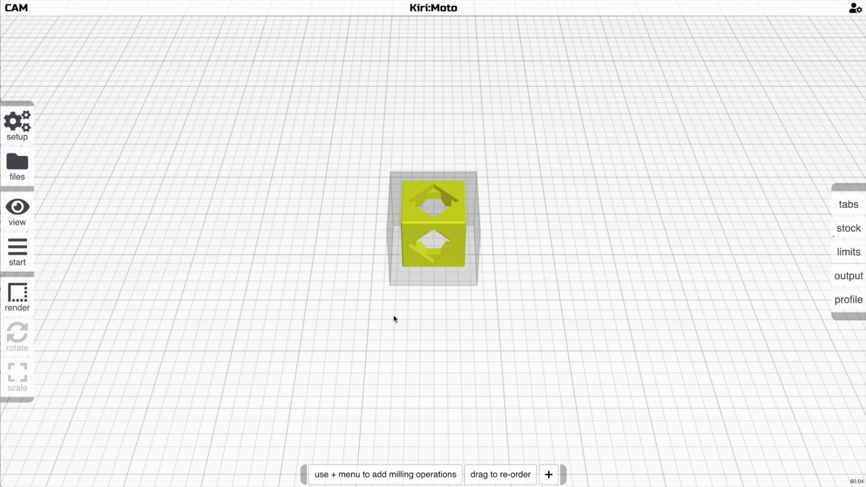
{"action": "mouse_move", "coordinate": [26, 205]}
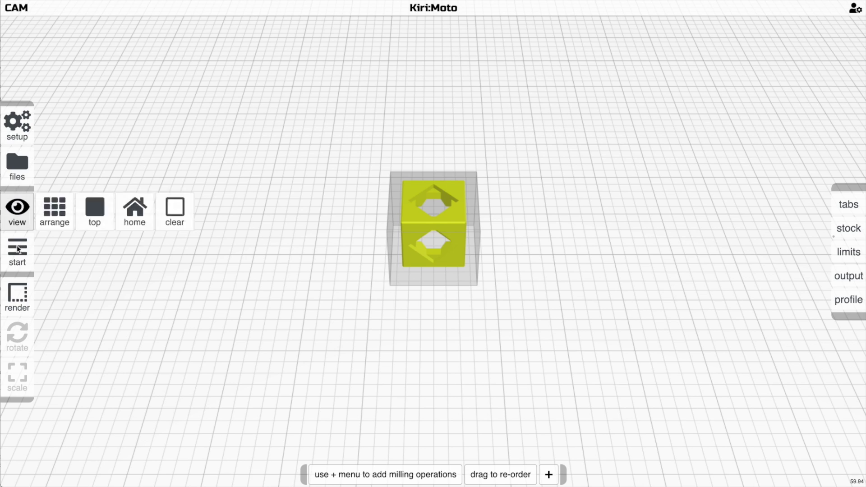
Preview the cube's wire, ghost and hide render modes and return it to solid rendering.
{"action": "mouse_move", "coordinate": [23, 292]}
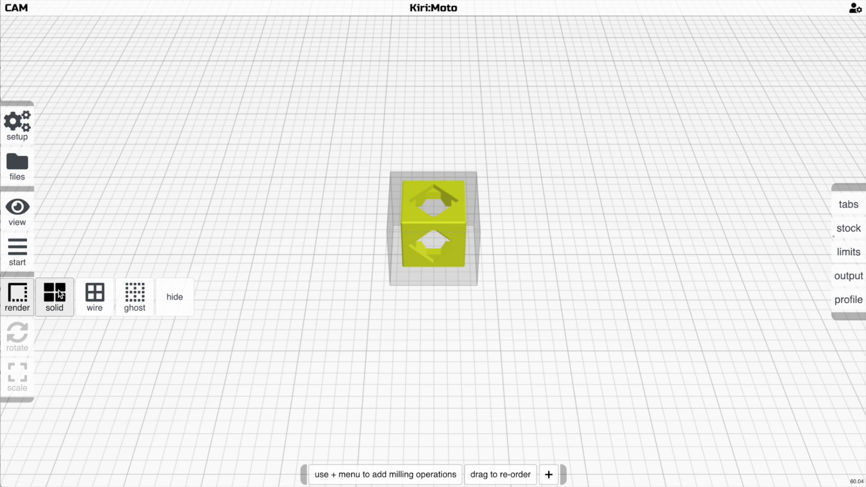
{"action": "left_click", "coordinate": [91, 298]}
{"action": "left_click", "coordinate": [129, 298]}
{"action": "left_click", "coordinate": [161, 299]}
{"action": "left_click", "coordinate": [39, 300]}
Rotate the cube in single increments around the X, Y and Z axes and turn it back to its original orientation.
{"action": "scroll", "coordinate": [293, 290], "scroll_direction": "up", "scroll_amount": 3}
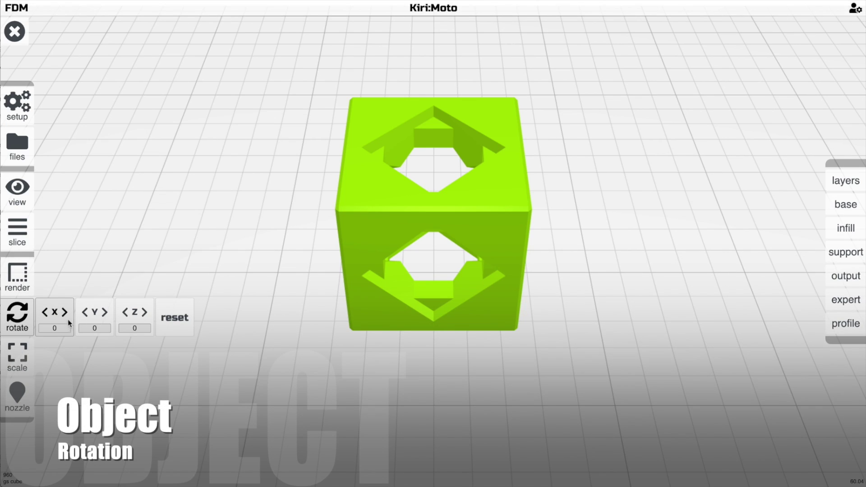
{"action": "left_click", "coordinate": [66, 317]}
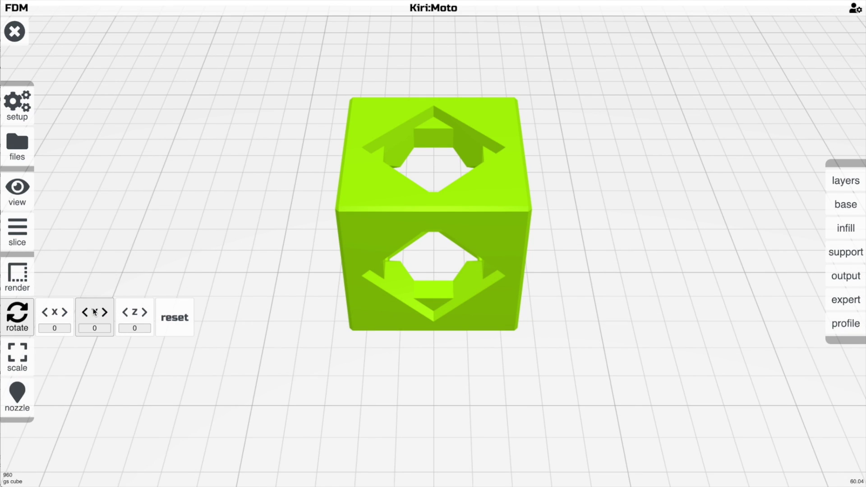
{"action": "left_click", "coordinate": [105, 309]}
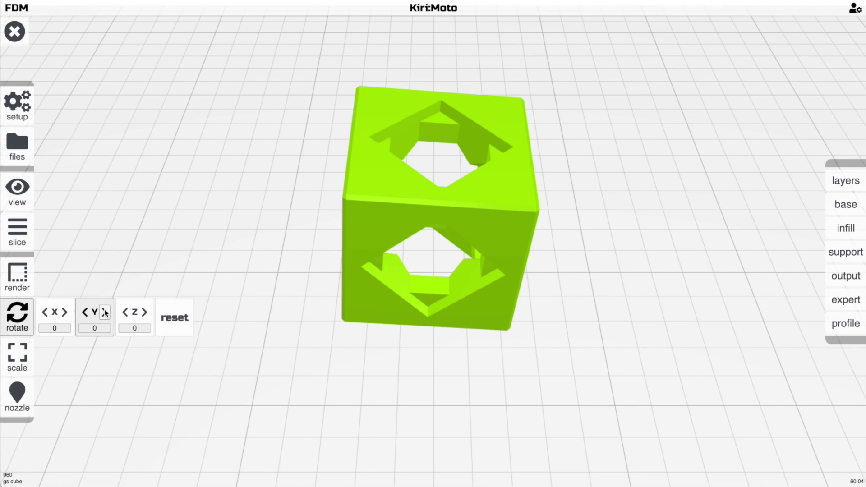
{"action": "left_click", "coordinate": [84, 311]}
{"action": "left_click", "coordinate": [125, 312]}
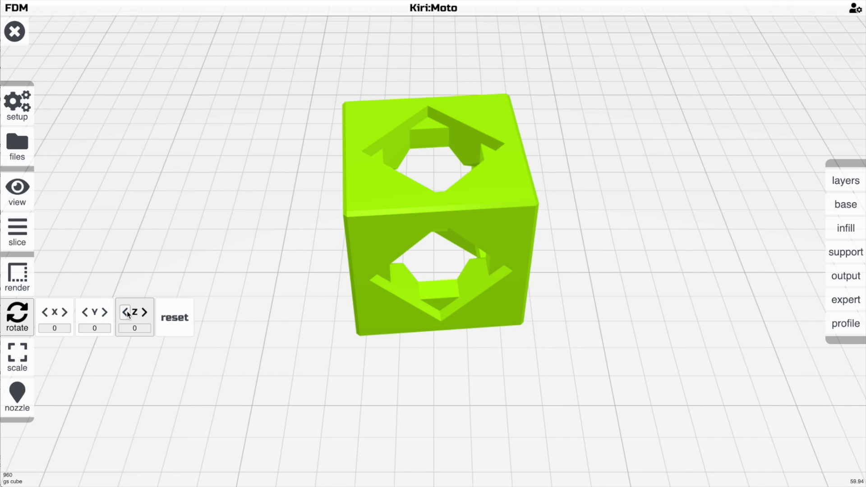
{"action": "left_click", "coordinate": [144, 312]}
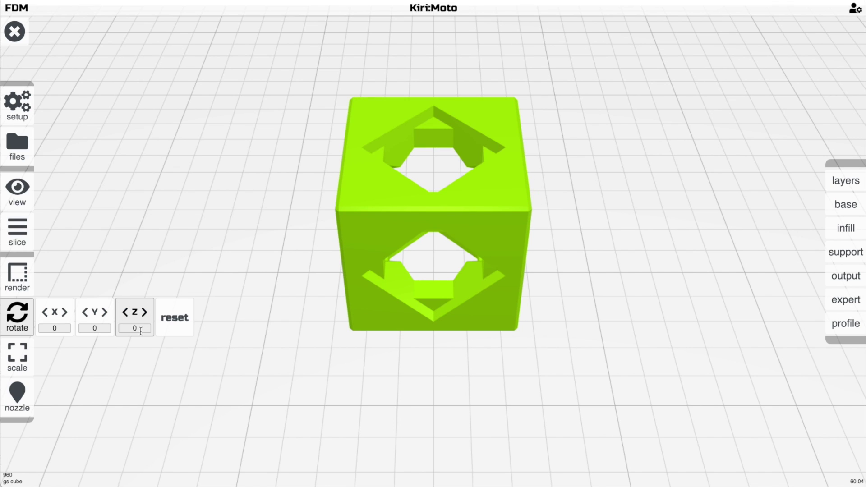
Rotate the cube 30 degrees around the Z axis and reset its rotation.
{"action": "left_click", "coordinate": [141, 329]}
{"action": "type", "text": "30"}
{"action": "key", "text": "Return"}
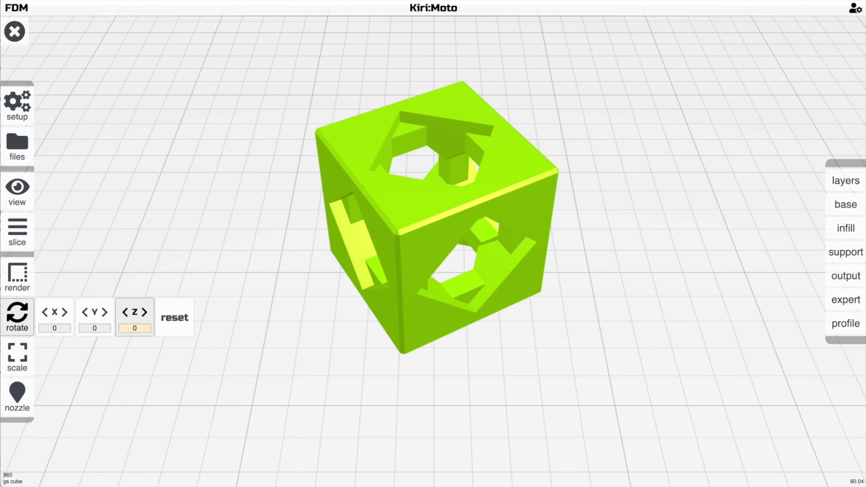
{"action": "left_click", "coordinate": [169, 331]}
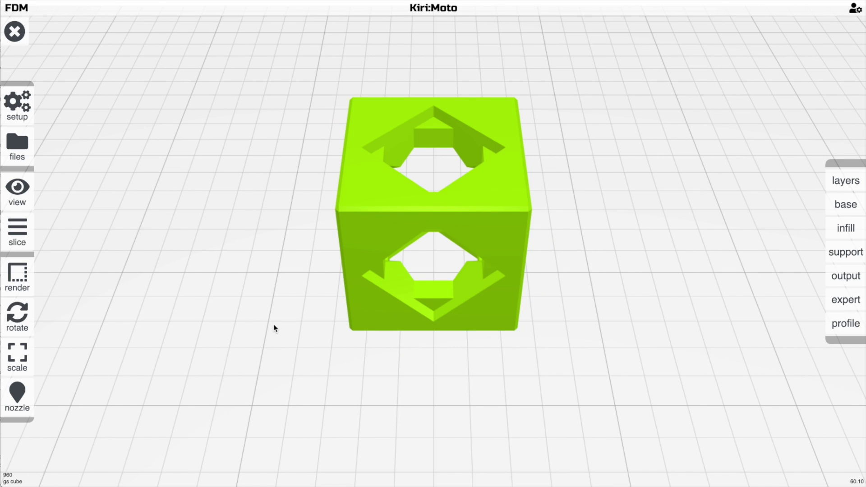
Scale the cube uniformly by a factor of 2 with the X, Y and Z axes linked.
{"action": "mouse_move", "coordinate": [22, 358]}
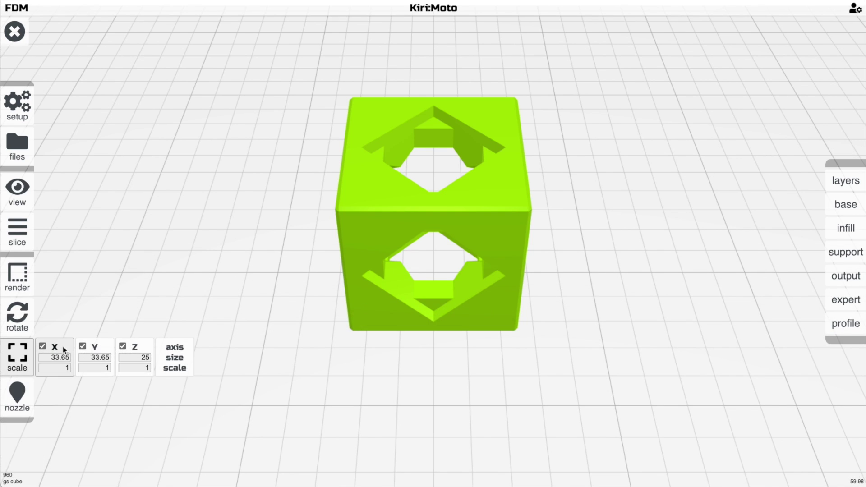
{"action": "left_click", "coordinate": [59, 367]}
{"action": "key", "text": "BackSpace"}
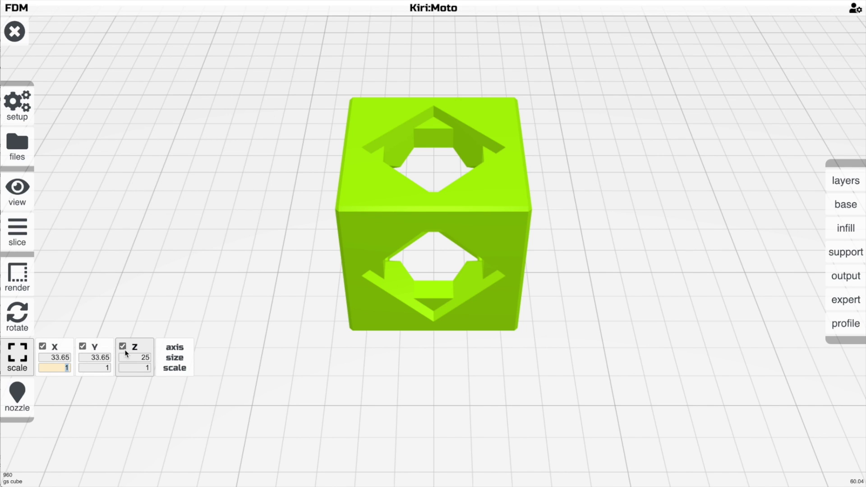
{"action": "type", "text": "2"}
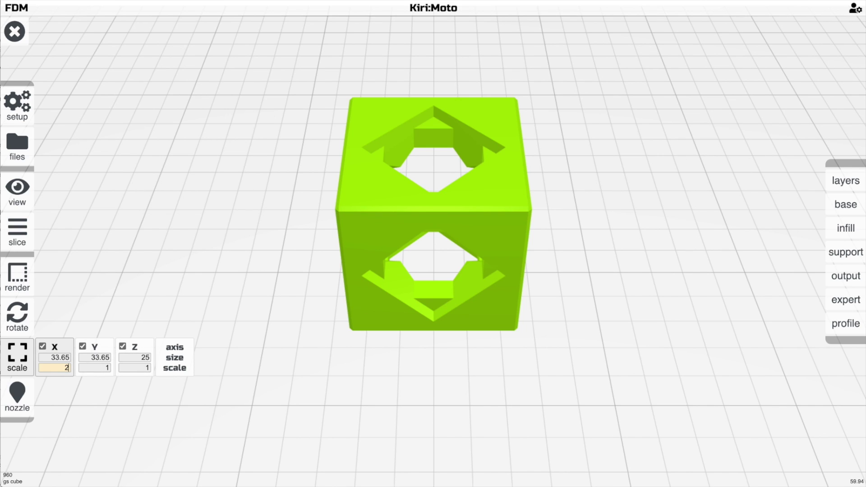
{"action": "key", "text": "Return"}
Unlink the Y and Z axes from scaling and set the cube's X scale factor to 1.
{"action": "scroll", "coordinate": [453, 195], "scroll_direction": "down", "scroll_amount": 10}
{"action": "left_click_drag", "start_coordinate": [453, 197], "coordinate": [445, 243]}
{"action": "left_click", "coordinate": [445, 243]}
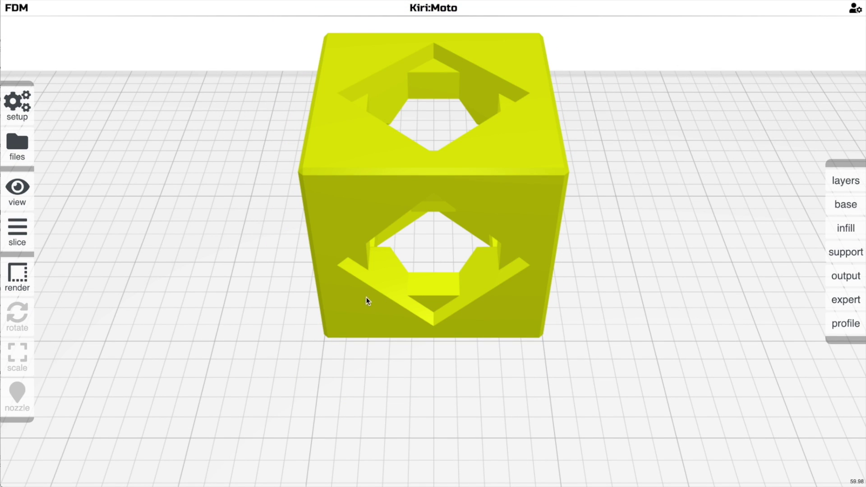
{"action": "right_click_drag", "start_coordinate": [274, 320], "coordinate": [268, 359]}
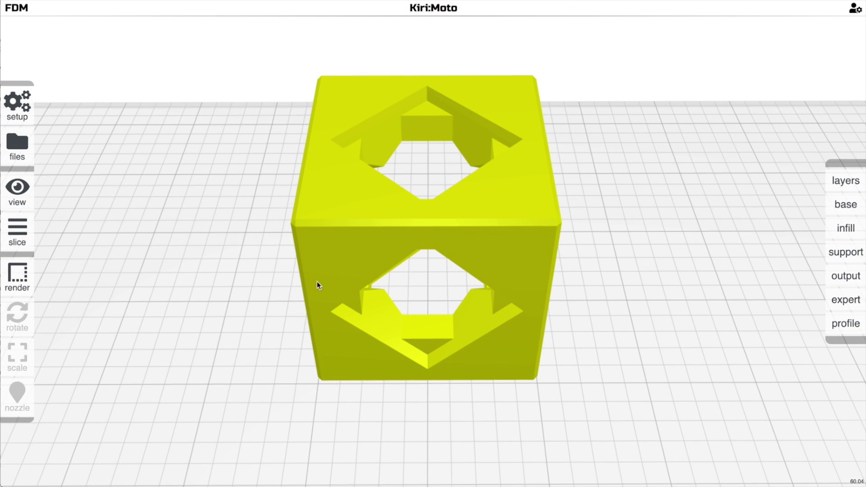
{"action": "left_click", "coordinate": [343, 263]}
{"action": "left_click", "coordinate": [32, 315]}
{"action": "left_click", "coordinate": [20, 352]}
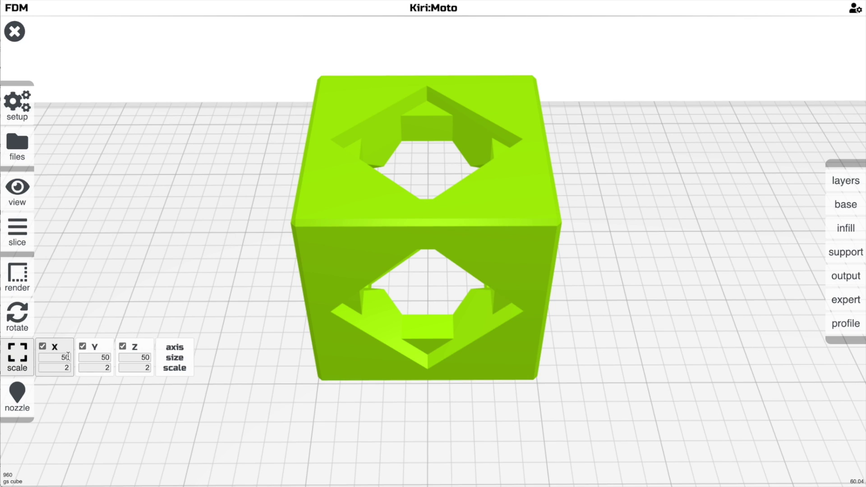
{"action": "left_click", "coordinate": [83, 347]}
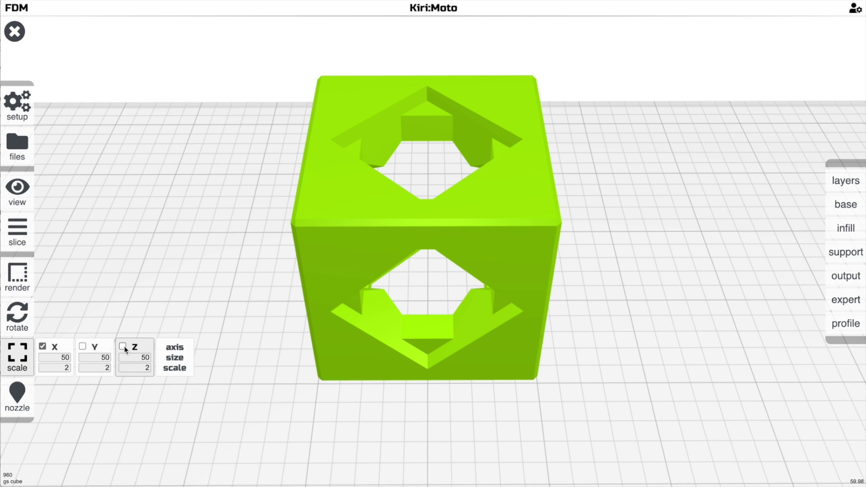
{"action": "left_click", "coordinate": [63, 367]}
{"action": "type", "text": "1"}
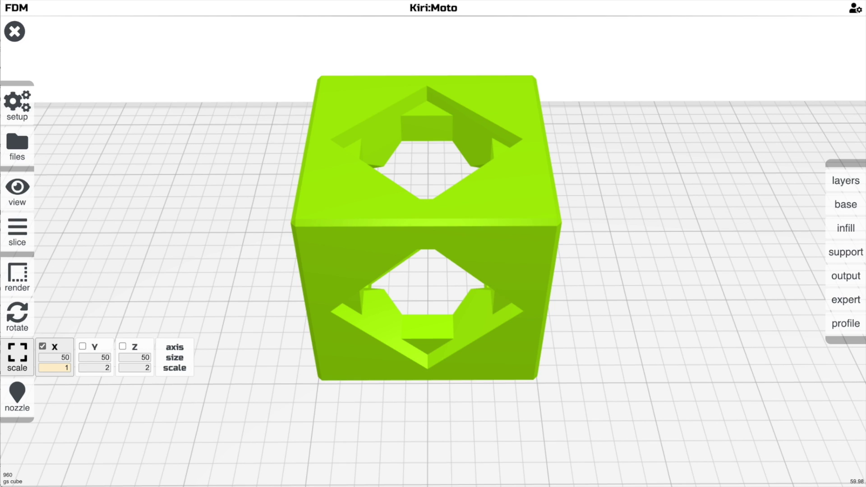
{"action": "key", "text": "Return"}
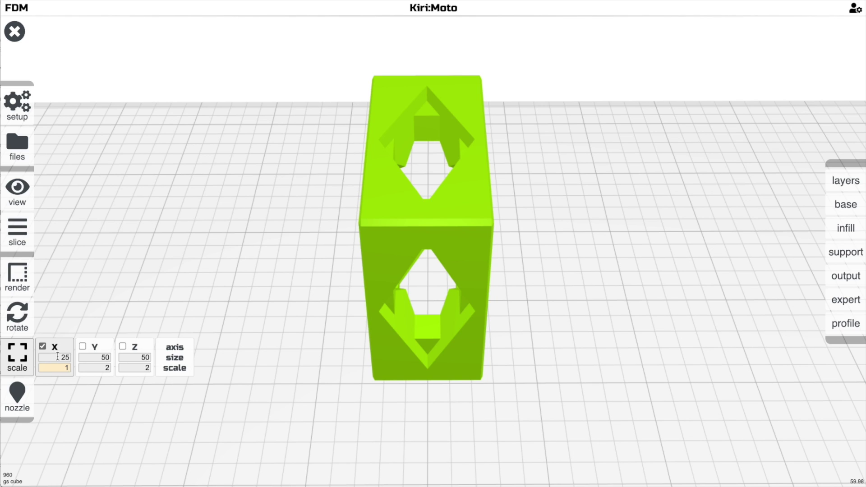
Set the object's X size to 30 while scaling along the X axis only.
{"action": "left_click", "coordinate": [58, 357]}
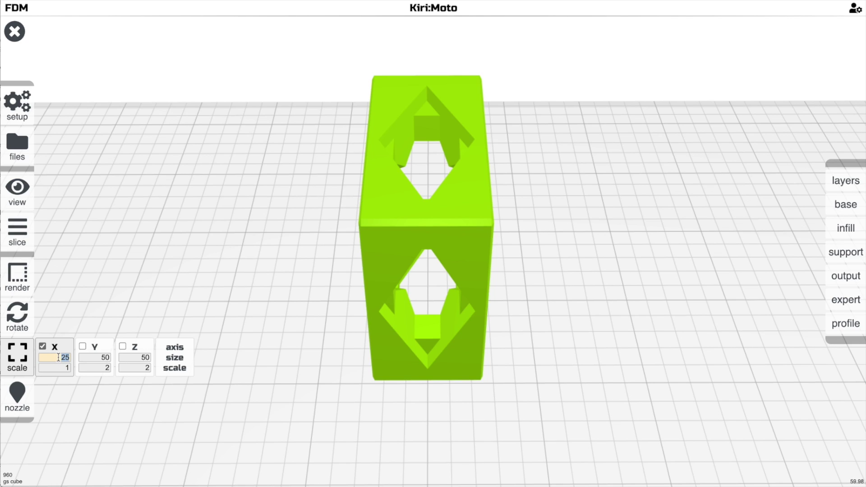
{"action": "type", "text": "30"}
{"action": "key", "text": "Return"}
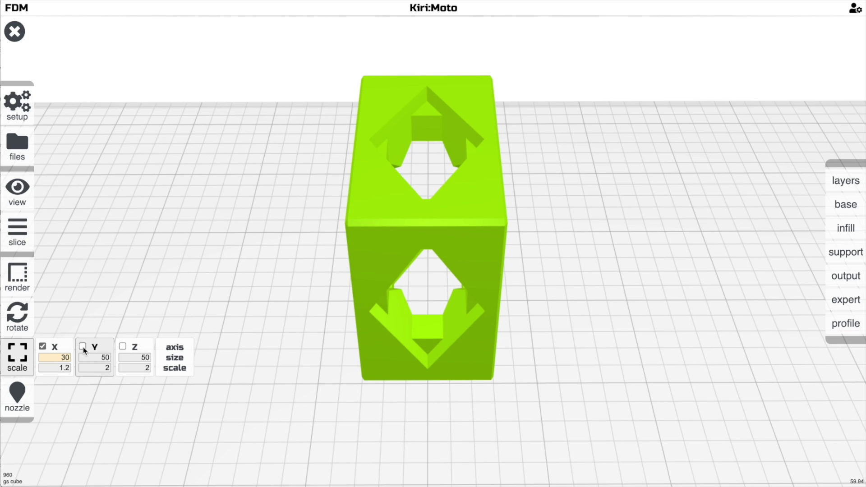
Link the Y and Z axes to scaling again, set the X size to 15 and deselect the object.
{"action": "left_click", "coordinate": [83, 346]}
{"action": "left_click", "coordinate": [122, 346]}
{"action": "left_click", "coordinate": [47, 361]}
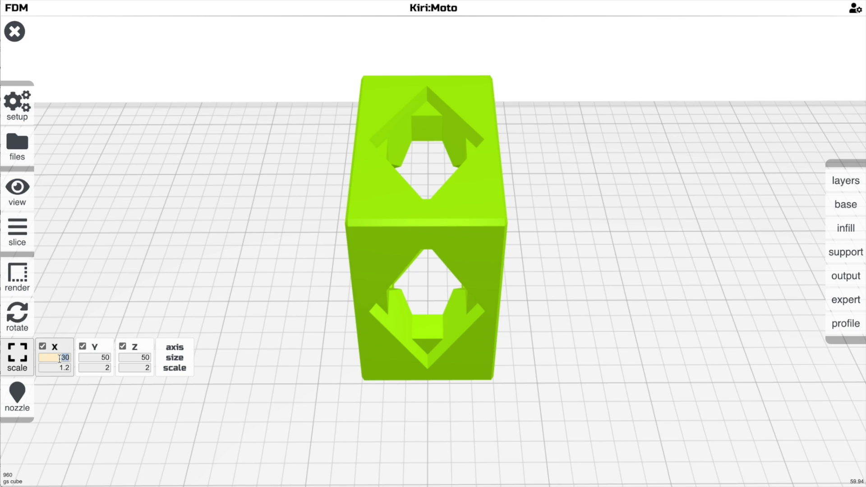
{"action": "type", "text": "15"}
{"action": "key", "text": "Return"}
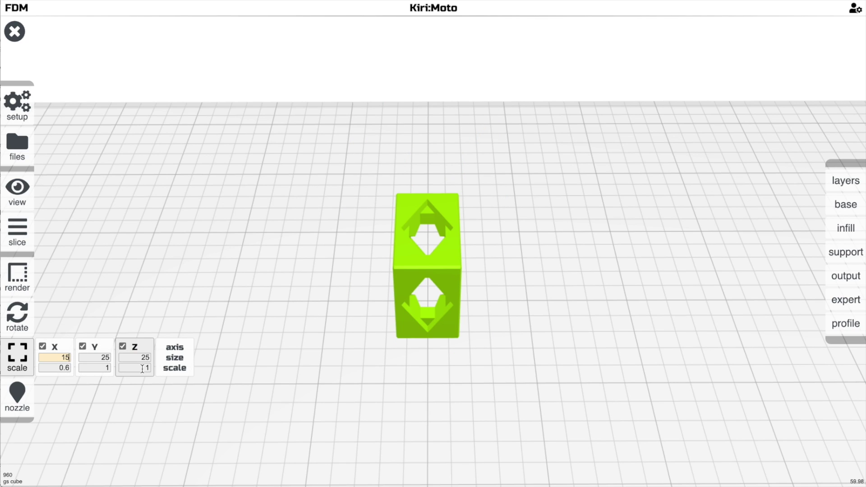
{"action": "left_click", "coordinate": [284, 332]}
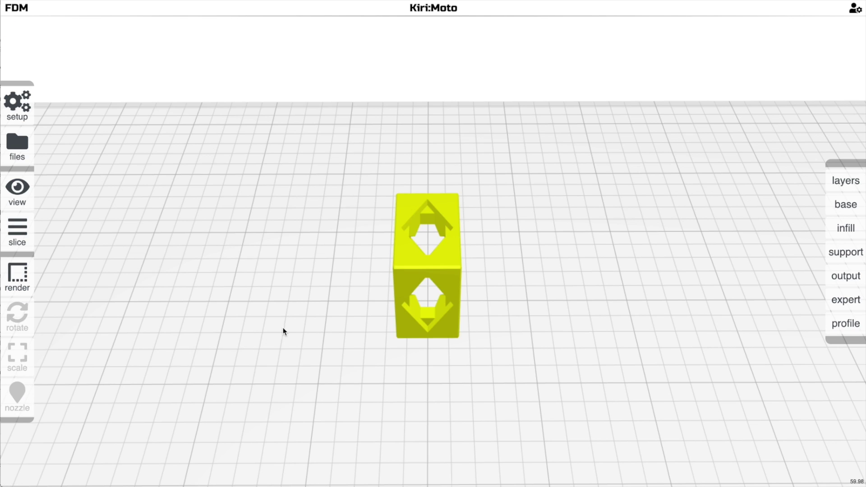
View the scaled block from an angle, then open the machine setup and close it without changes.
{"action": "scroll", "coordinate": [343, 261], "scroll_direction": "up", "scroll_amount": 3}
{"action": "left_click", "coordinate": [399, 190]}
{"action": "left_click", "coordinate": [398, 191]}
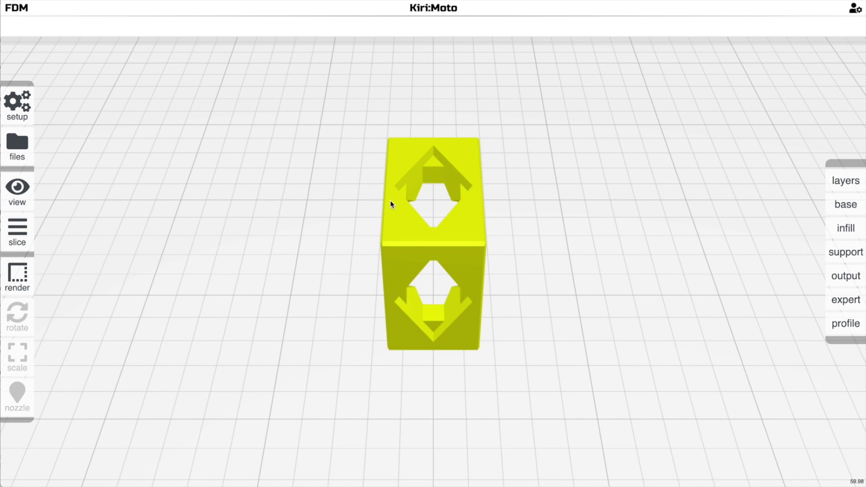
{"action": "left_click_drag", "start_coordinate": [348, 212], "coordinate": [269, 201]}
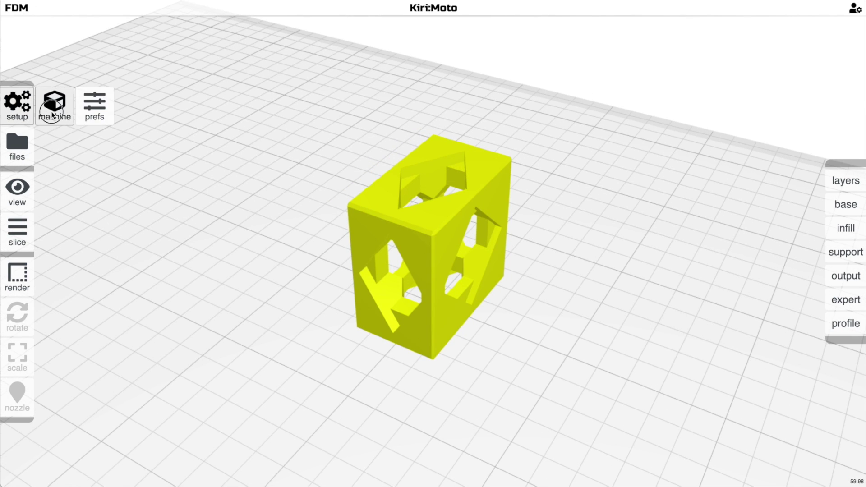
{"action": "left_click", "coordinate": [51, 113]}
{"action": "key", "text": "Escape"}
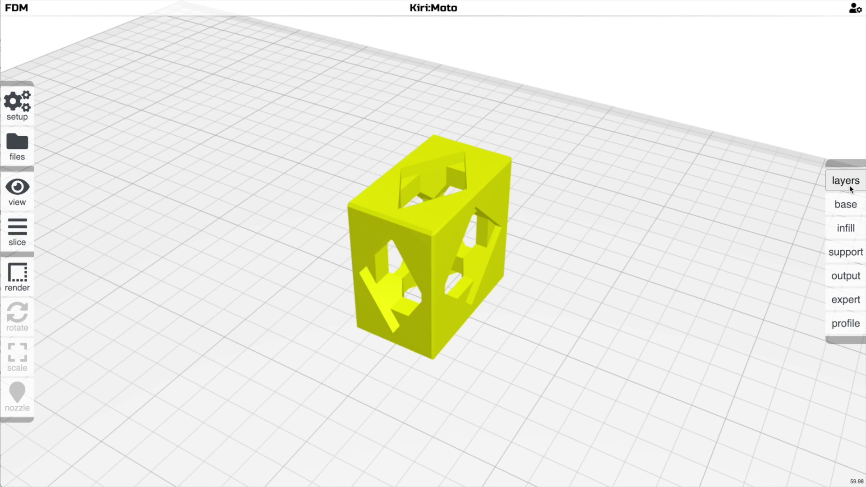
{"action": "scroll", "coordinate": [645, 247], "scroll_direction": "up", "scroll_amount": 2}
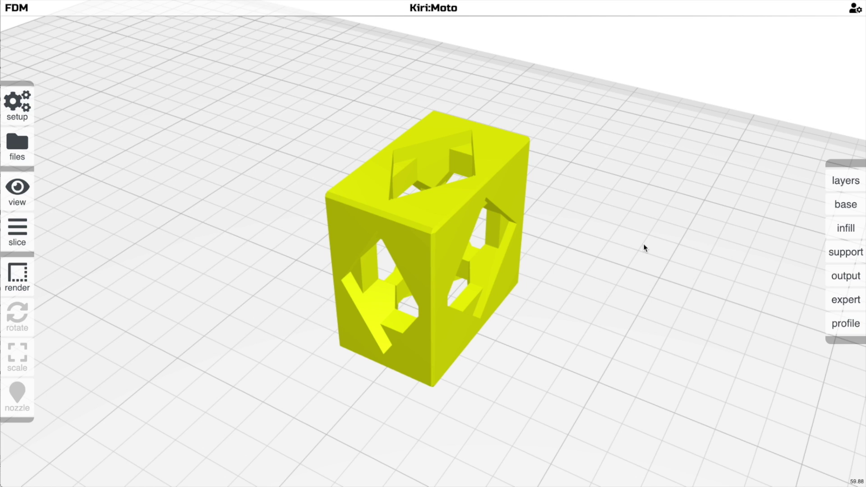
{"action": "key", "text": "question"}
{"action": "key", "text": "Escape"}
{"action": "key", "text": "f"}
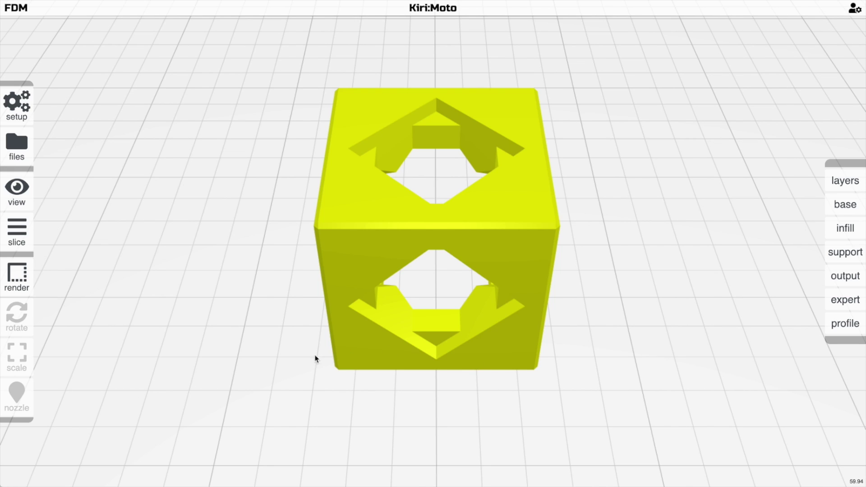
Select the cube and review the layers, base, infill, support, output and expert profile settings before deselecting it.
{"action": "left_click", "coordinate": [365, 353]}
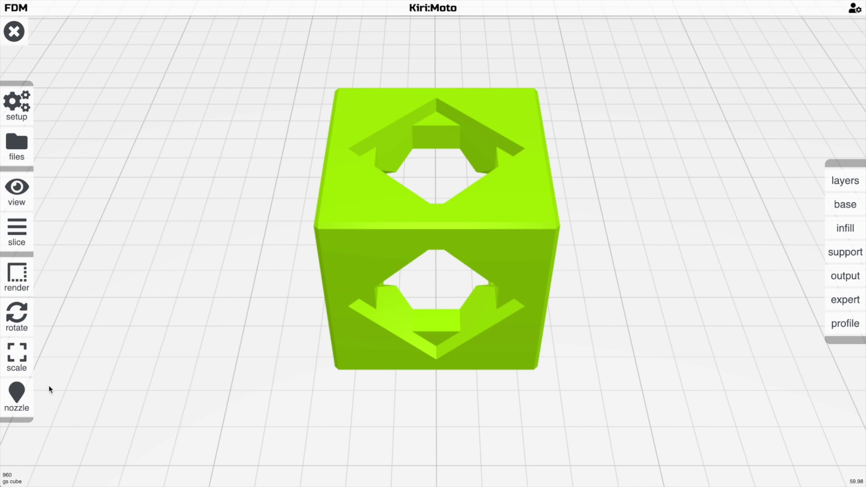
{"action": "mouse_move", "coordinate": [26, 392]}
{"action": "mouse_move", "coordinate": [27, 118]}
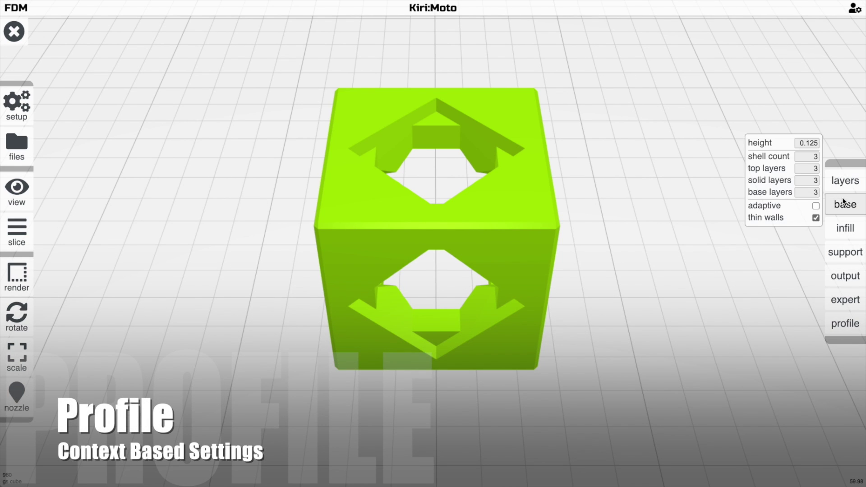
{"action": "mouse_move", "coordinate": [840, 239]}
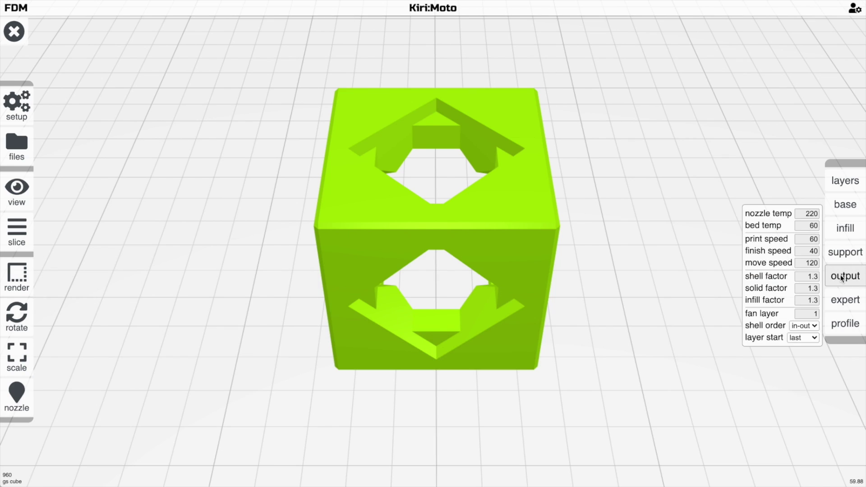
{"action": "mouse_move", "coordinate": [841, 292]}
{"action": "left_click", "coordinate": [782, 190]}
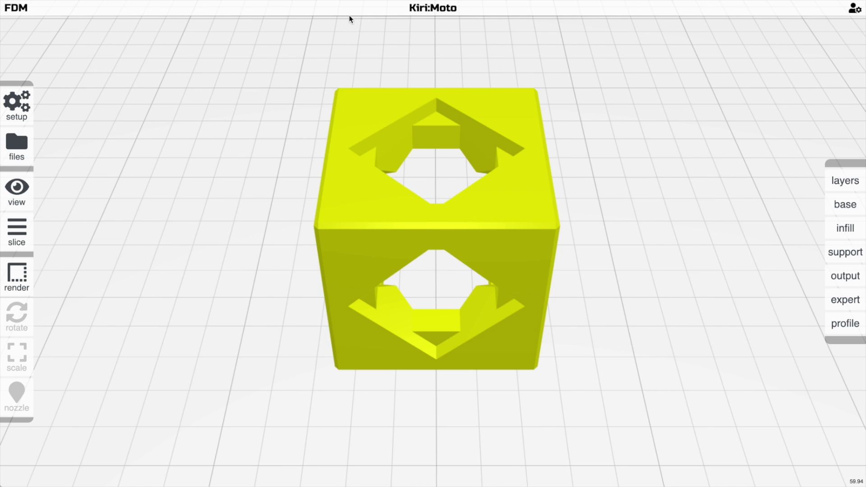
{"action": "key", "text": "s"}
{"action": "key", "text": "Escape"}
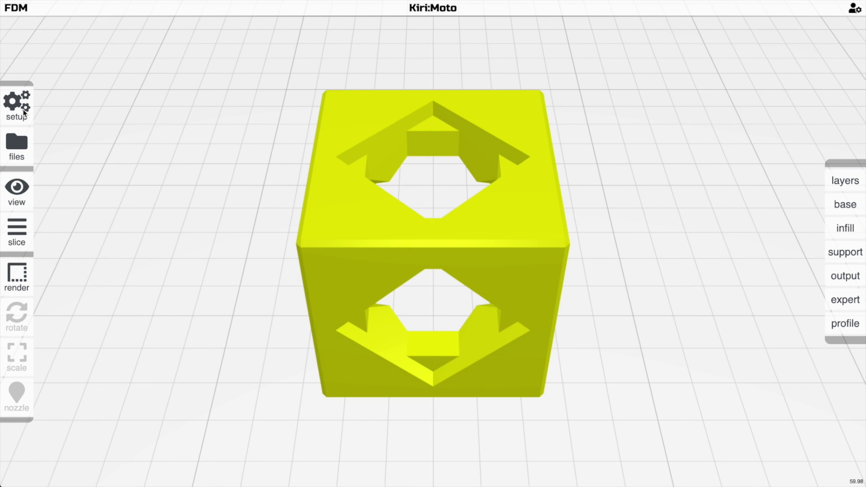
Open the machine setup, search the standard FDM devices for "fla" and select the Flashforge Finder.
{"action": "mouse_move", "coordinate": [25, 108]}
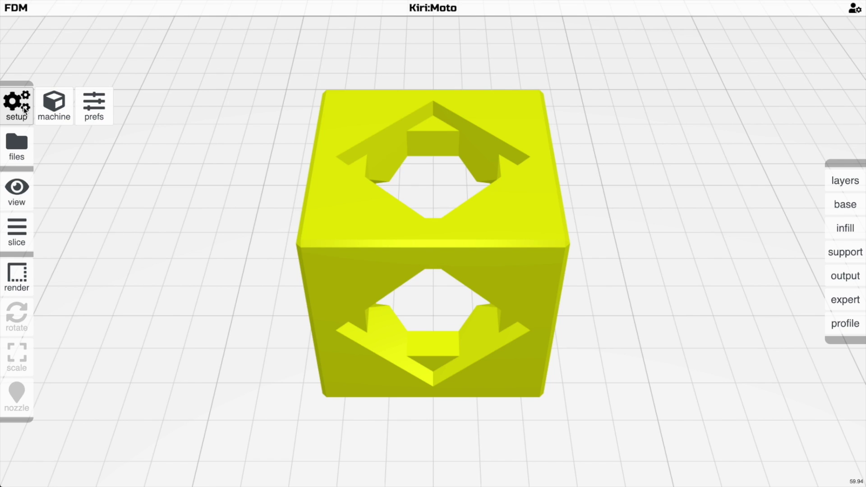
{"action": "left_click", "coordinate": [50, 108]}
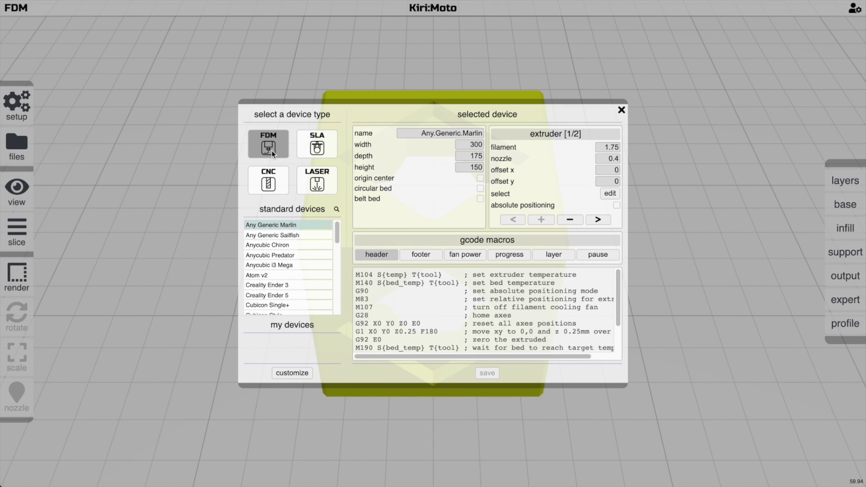
{"action": "left_click_drag", "start_coordinate": [337, 264], "coordinate": [338, 211]}
{"action": "left_click", "coordinate": [337, 210]}
{"action": "type", "text": "fla"}
{"action": "left_click", "coordinate": [288, 228]}
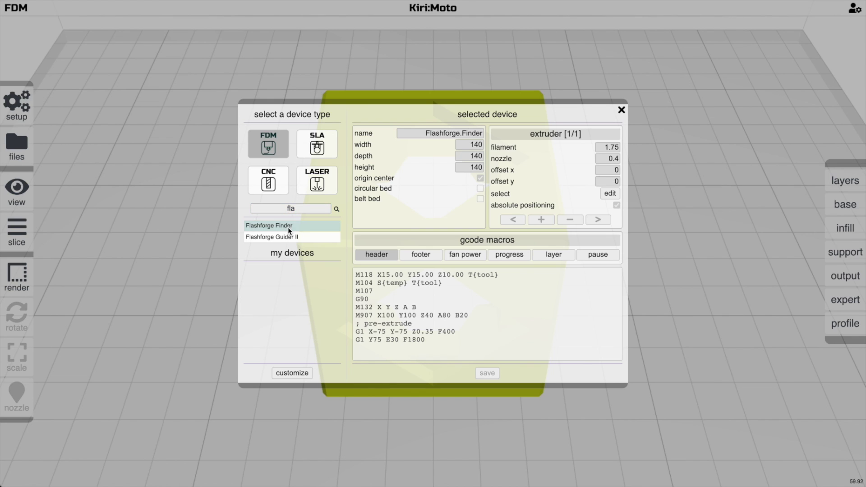
{"action": "left_click", "coordinate": [337, 210]}
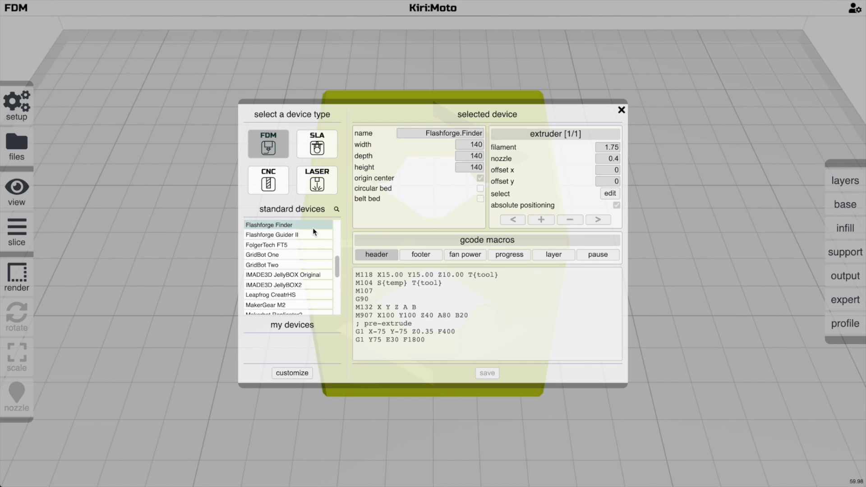
Customize the Flashforge Finder into an editable device and look through its footer, fan power, progress and header G-code macros.
{"action": "left_click", "coordinate": [407, 255]}
{"action": "left_click", "coordinate": [395, 256]}
{"action": "left_click", "coordinate": [296, 373]}
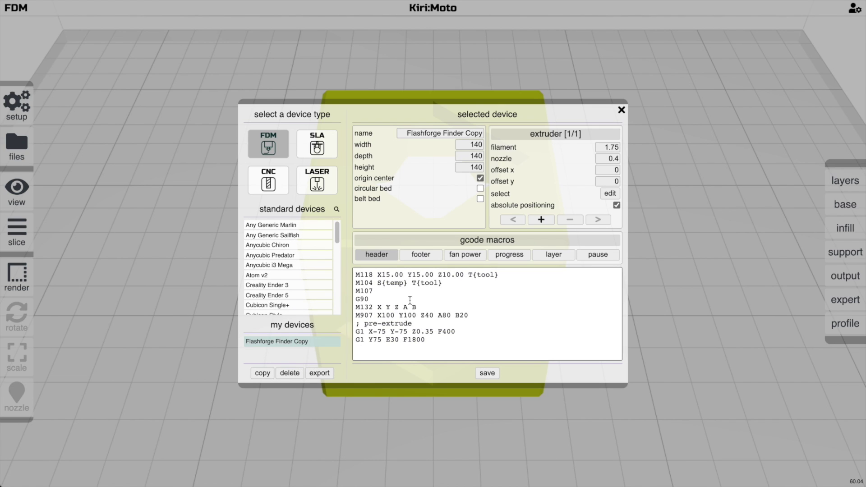
{"action": "left_click", "coordinate": [421, 254]}
{"action": "left_click", "coordinate": [458, 255]}
{"action": "left_click", "coordinate": [494, 257]}
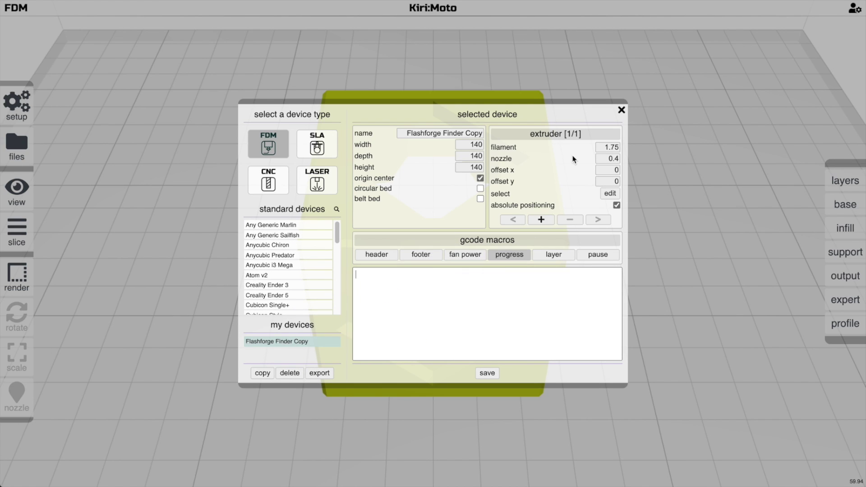
{"action": "left_click", "coordinate": [380, 252]}
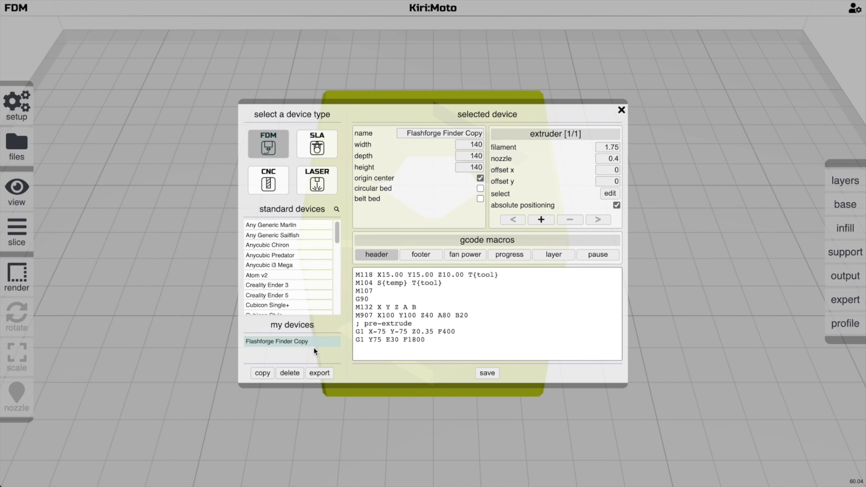
Export the Flashforge Finder Copy device to a file and delete it from the custom devices.
{"action": "left_click", "coordinate": [319, 373]}
{"action": "left_click", "coordinate": [442, 267]}
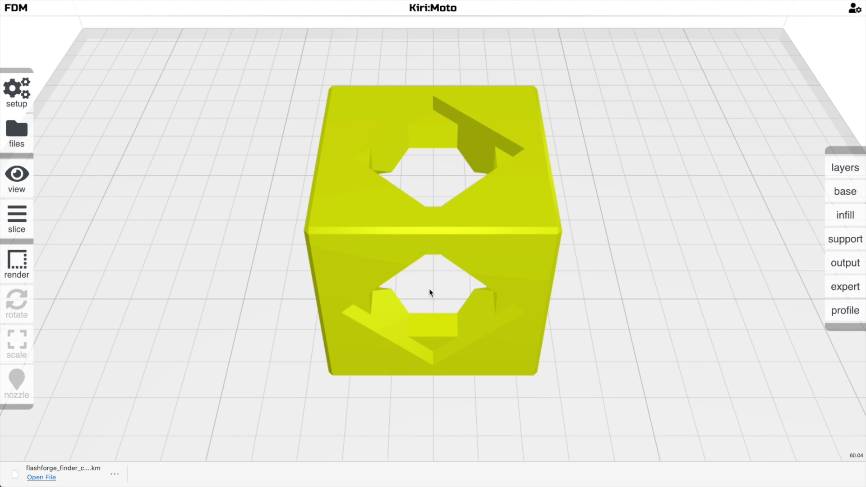
{"action": "key", "text": "d"}
{"action": "left_click", "coordinate": [289, 360]}
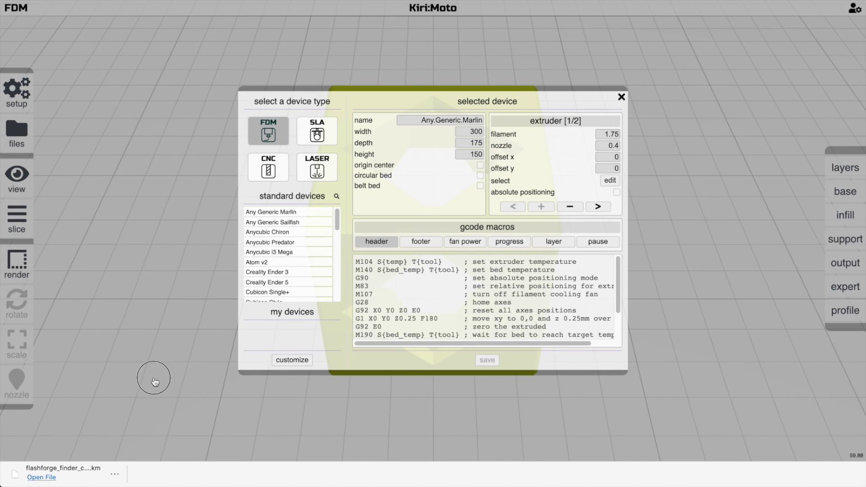
Import the exported Flashforge Finder Copy device file, accept the import and close the machine setup.
{"action": "left_click_drag", "start_coordinate": [88, 469], "coordinate": [214, 344]}
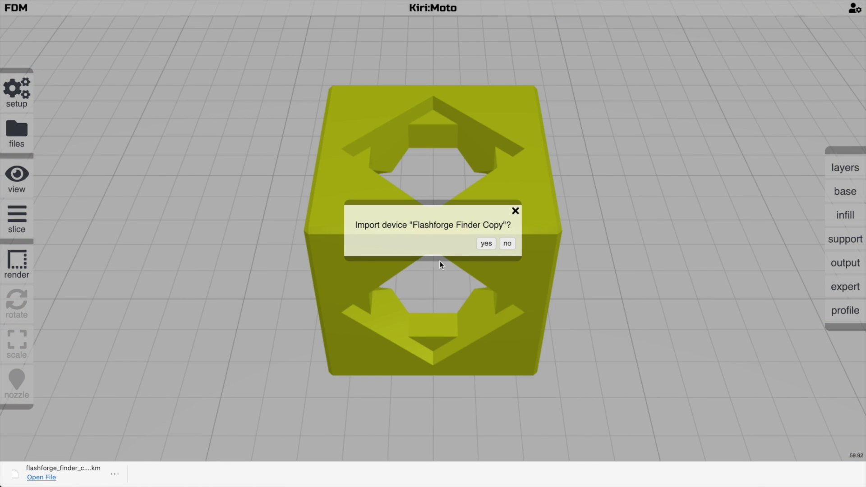
{"action": "left_click", "coordinate": [480, 243]}
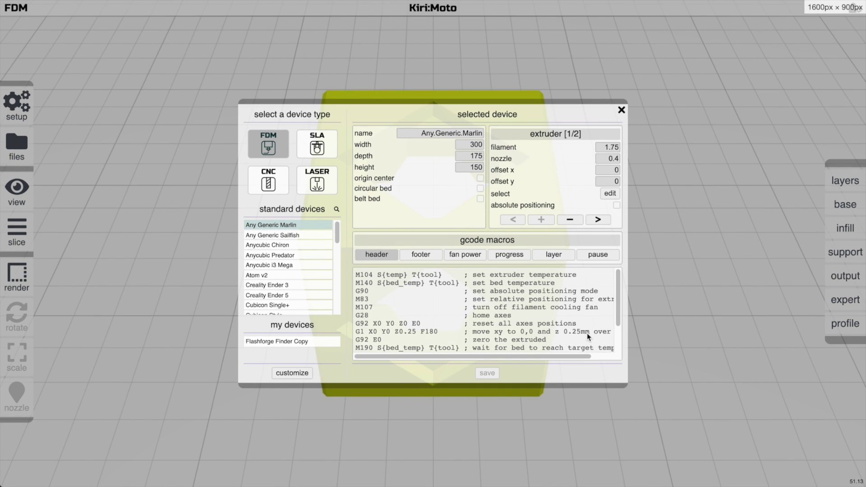
{"action": "left_click", "coordinate": [622, 111]}
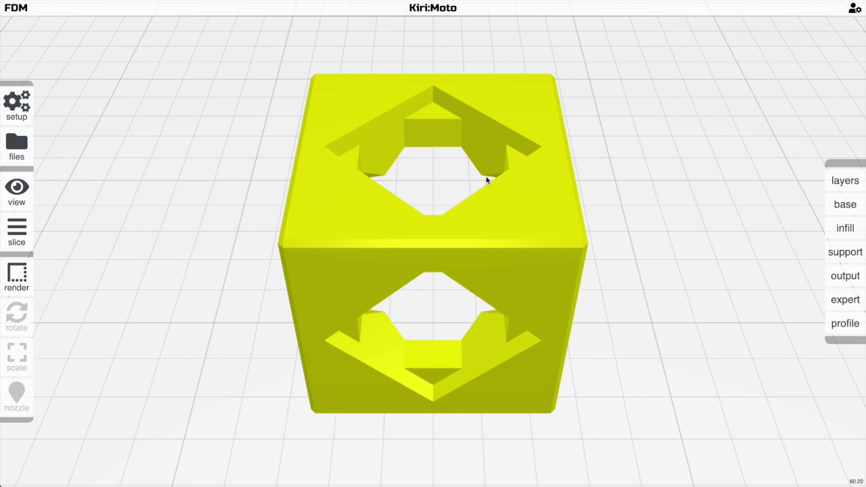
Slice the cube for FDM printing and view the sliced result from an angle.
{"action": "scroll", "coordinate": [486, 178], "scroll_direction": "down", "scroll_amount": 1}
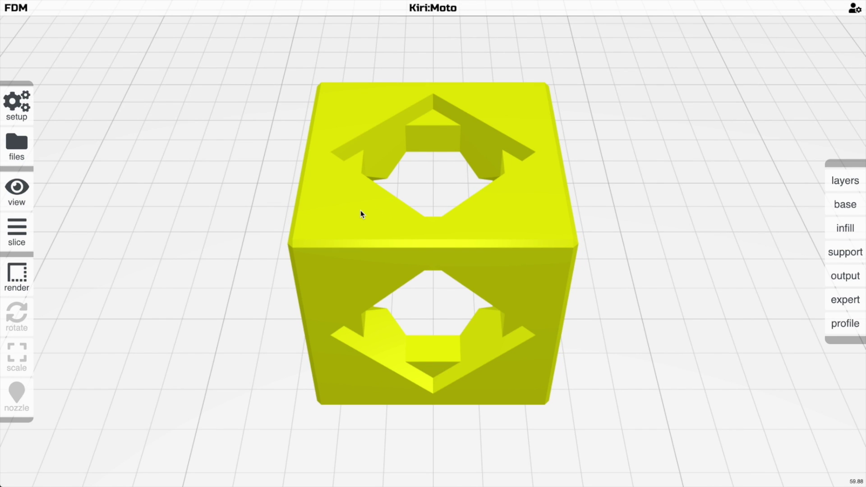
{"action": "left_click", "coordinate": [13, 233]}
{"action": "mouse_move", "coordinate": [388, 261]}
{"action": "left_mouse_down"}
{"action": "mouse_move", "coordinate": [313, 221]}
{"action": "mouse_move", "coordinate": [304, 205]}
{"action": "mouse_move", "coordinate": [337, 247]}
{"action": "mouse_move", "coordinate": [387, 267]}
{"action": "left_mouse_up"}
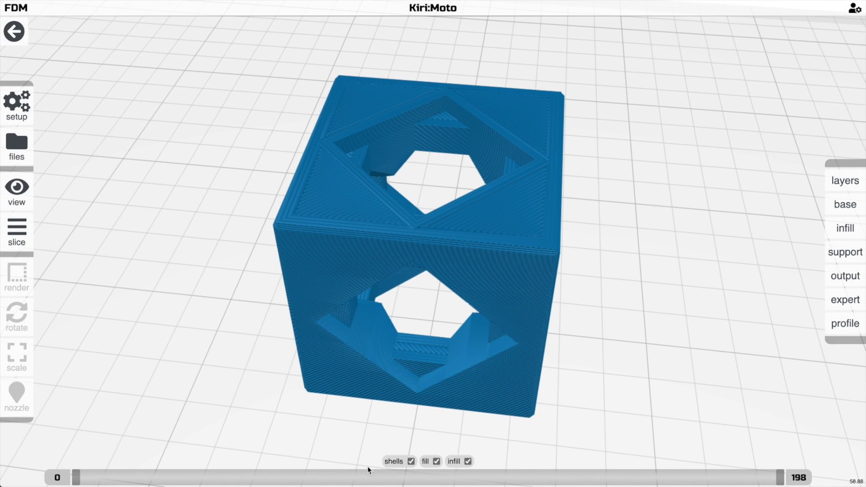
Limit the displayed layers to 83 and above, narrow the range to layer 116 alone, and restore the full range.
{"action": "left_click_drag", "start_coordinate": [86, 469], "coordinate": [361, 477]}
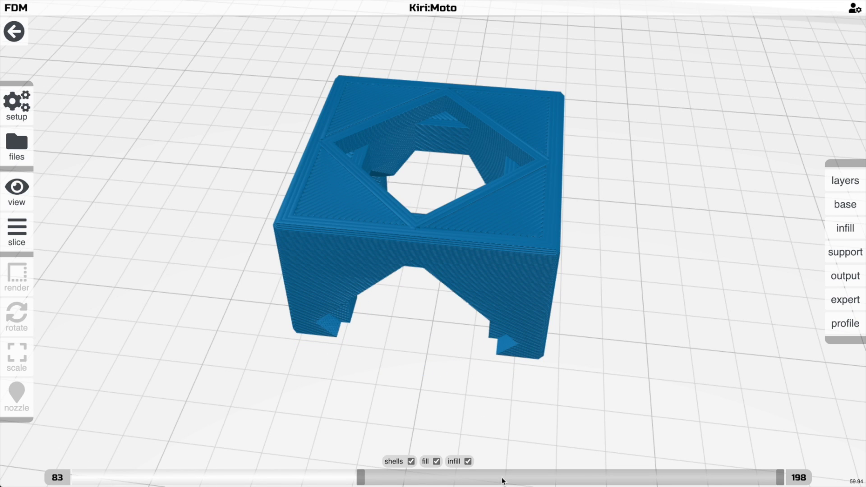
{"action": "left_click_drag", "start_coordinate": [780, 477], "coordinate": [455, 478]}
{"action": "left_click_drag", "start_coordinate": [74, 478], "coordinate": [502, 481]}
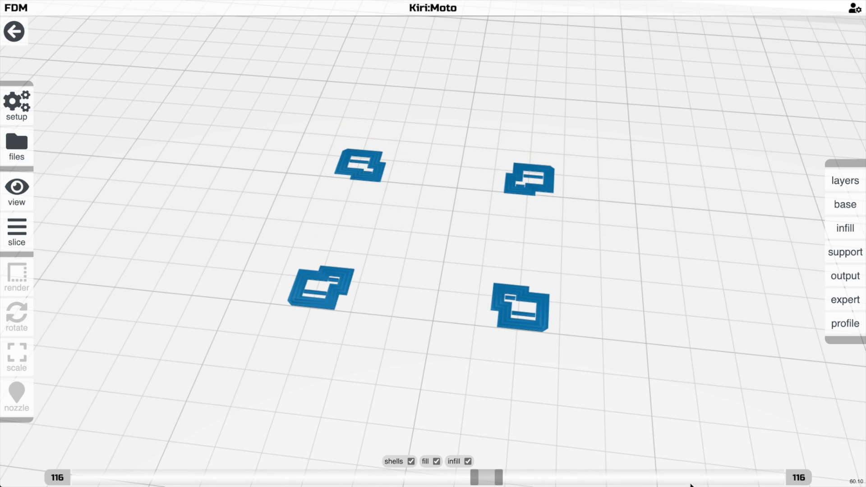
{"action": "left_click", "coordinate": [797, 479]}
Isolate the top layer of the sliced cube and go down layer by layer to examine the shells and infill.
{"action": "key", "text": "t"}
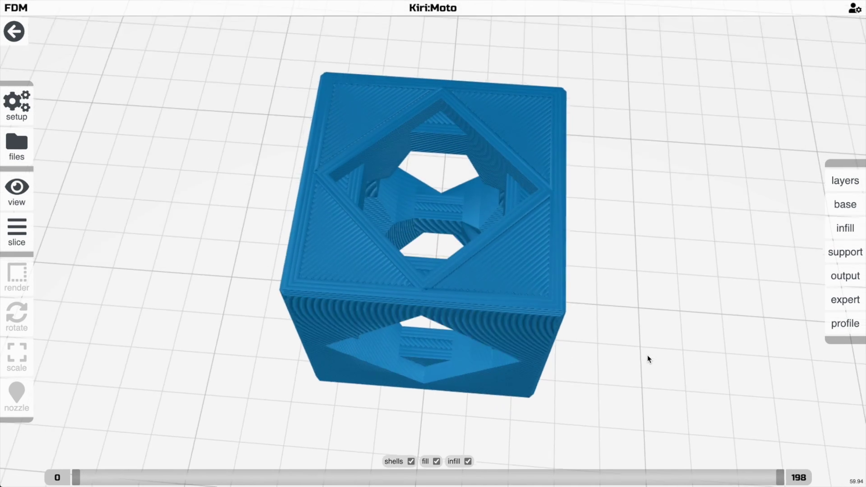
{"action": "scroll", "coordinate": [649, 355], "scroll_direction": "up", "scroll_amount": 5}
{"action": "key", "text": "0"}
{"action": "key", "text": "Down"}
{"action": "key", "text": "Down"}
{"action": "key", "text": "Up"}
{"action": "key", "text": "Up"}
{"action": "left_click_drag", "start_coordinate": [648, 354], "coordinate": [642, 284]}
{"action": "key", "text": "Down"}
{"action": "key", "text": "Down"}
{"action": "key", "text": "Down"}
{"action": "key", "text": "Down"}
{"action": "key", "text": "Down"}
{"action": "key", "text": "Down"}
{"action": "key", "text": "Down"}
{"action": "key", "text": "Down"}
{"action": "key", "text": "Down"}
{"action": "key", "text": "Down"}
{"action": "key", "text": "Down"}
{"action": "key", "text": "Down"}
{"action": "key", "text": "Down"}
{"action": "key", "text": "Down"}
{"action": "key", "text": "Down"}
{"action": "key", "text": "Down"}
{"action": "key", "text": "Down"}
{"action": "key", "text": "Down"}
{"action": "key", "text": "Down"}
{"action": "key", "text": "Down"}
{"action": "key", "text": "Down"}
{"action": "key", "text": "Down"}
{"action": "key", "text": "Down"}
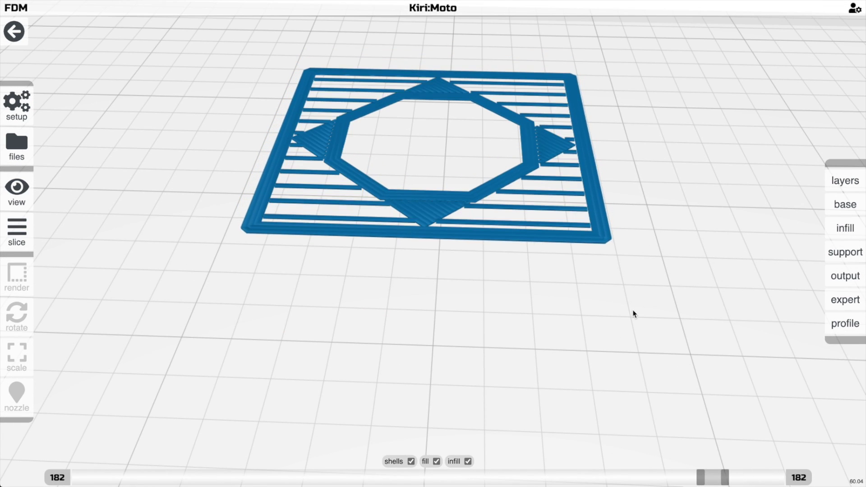
{"action": "key", "text": "Down"}
{"action": "key", "text": "Down"}
{"action": "key", "text": "Down"}
{"action": "key", "text": "Down"}
{"action": "key", "text": "Down"}
{"action": "key", "text": "Down"}
{"action": "left_click_drag", "start_coordinate": [632, 313], "coordinate": [531, 306]}
{"action": "scroll", "coordinate": [582, 347], "scroll_direction": "up", "scroll_amount": 3}
Leave the single-layer view and slice the cube again with all layers displayed.
{"action": "key", "text": "Escape"}
{"action": "scroll", "coordinate": [582, 346], "scroll_direction": "down", "scroll_amount": 5}
{"action": "key", "text": "s"}
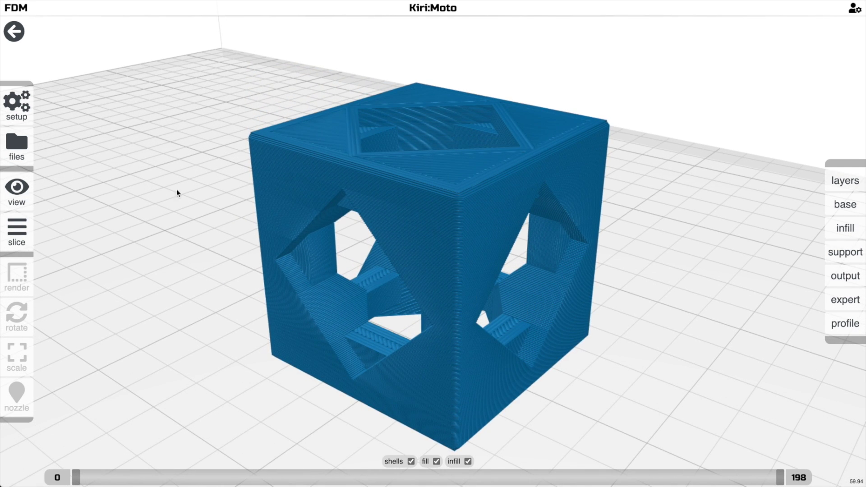
Generate the speed-colored toolpath preview of the cube and display the travel moves.
{"action": "mouse_move", "coordinate": [17, 230]}
{"action": "left_click", "coordinate": [55, 229]}
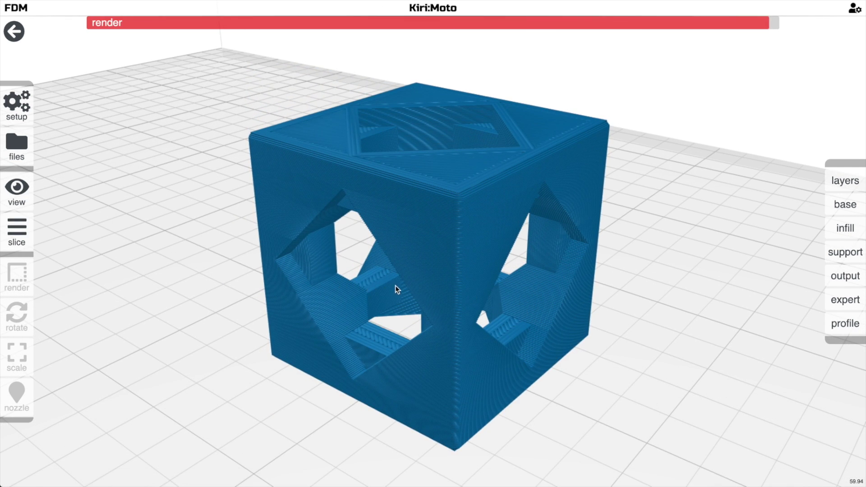
{"action": "left_click_drag", "start_coordinate": [396, 285], "coordinate": [429, 281]}
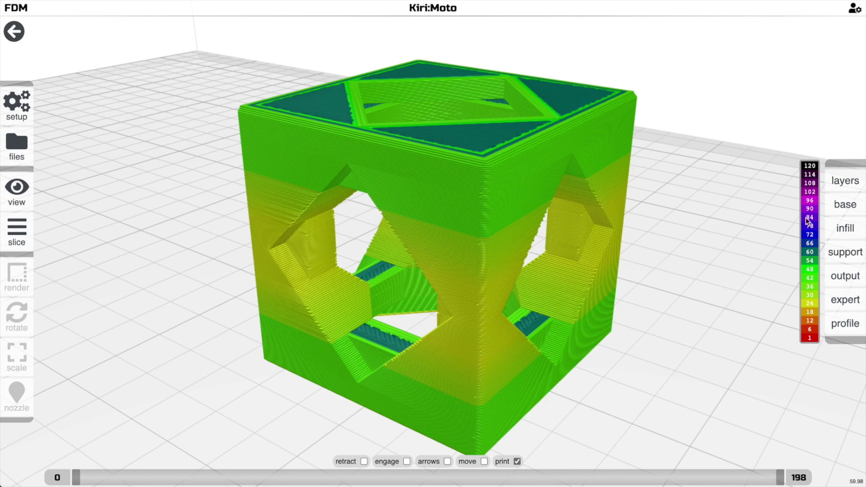
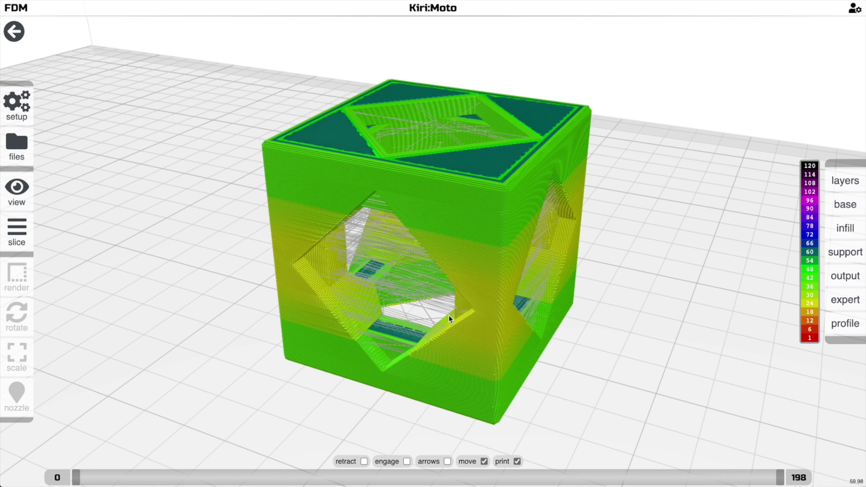
{"action": "left_click_drag", "start_coordinate": [449, 316], "coordinate": [416, 318]}
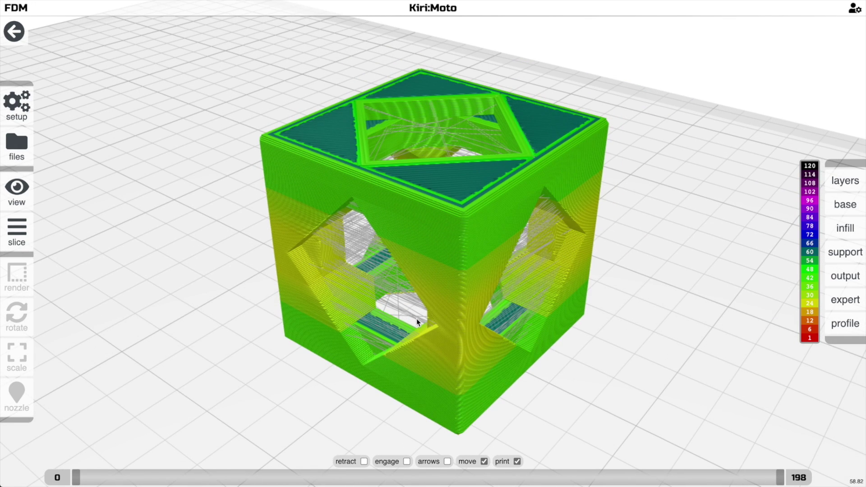
Return to the model arrangement and set the display line type to flat in the application preferences.
{"action": "key", "text": "a"}
{"action": "mouse_move", "coordinate": [25, 106]}
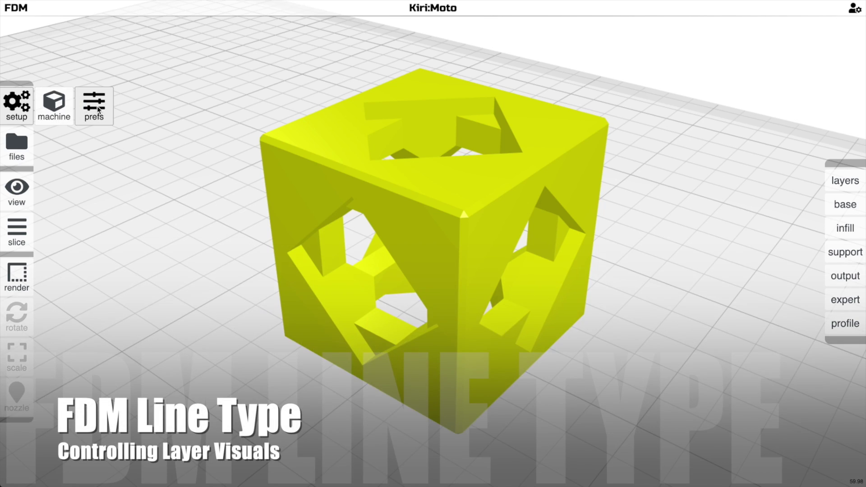
{"action": "left_click", "coordinate": [95, 104]}
{"action": "left_click", "coordinate": [382, 277]}
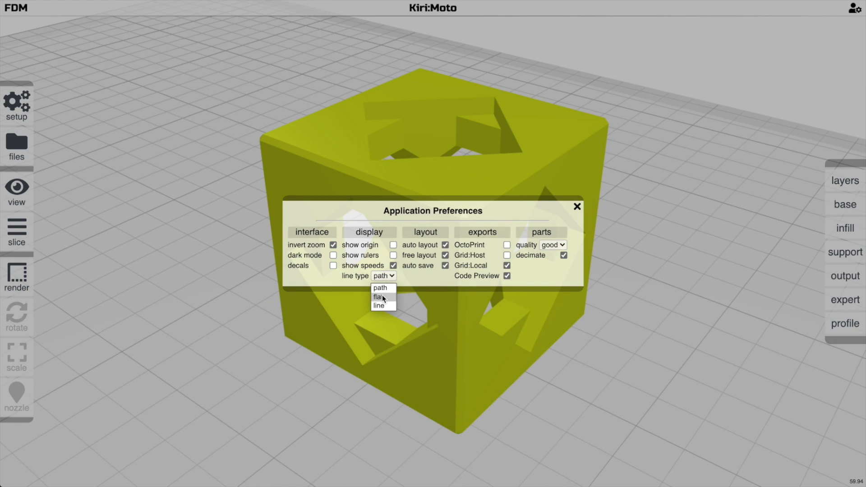
{"action": "left_click", "coordinate": [577, 206]}
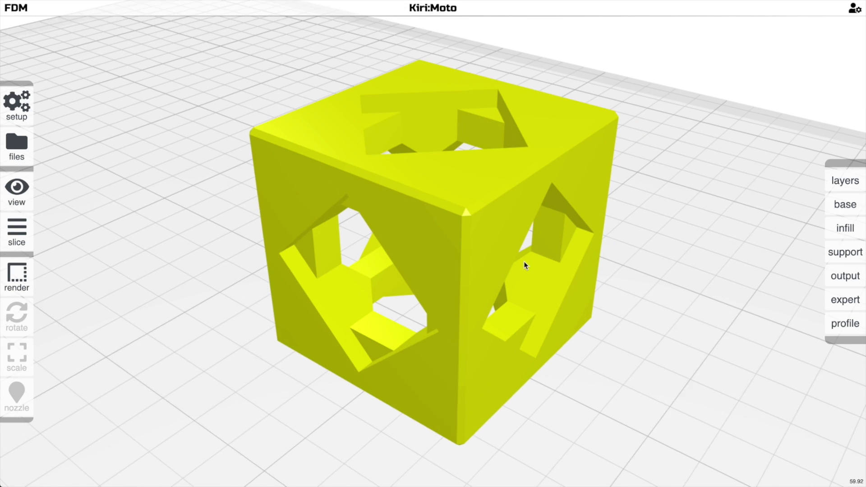
Slice the cube with the flat line type and show only its top layer from above.
{"action": "key", "text": "s"}
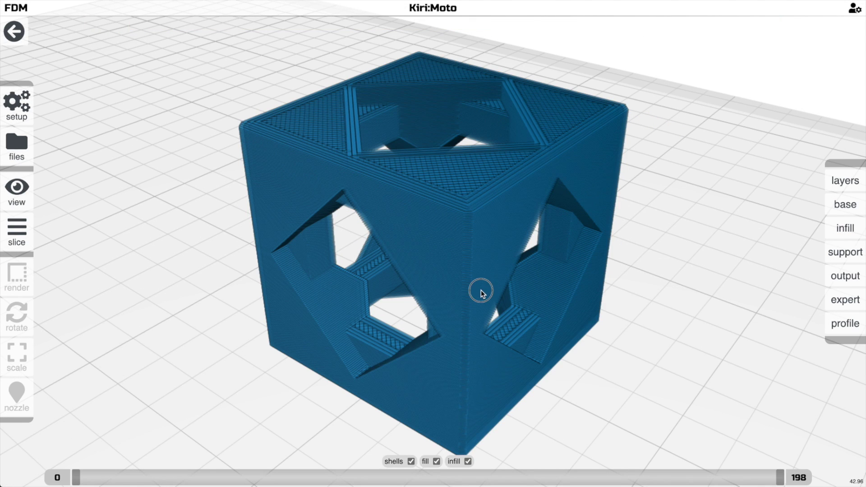
{"action": "left_click_drag", "start_coordinate": [480, 290], "coordinate": [463, 340]}
{"action": "key", "text": "t"}
{"action": "scroll", "coordinate": [464, 339], "scroll_direction": "up", "scroll_amount": 2}
{"action": "key", "text": "1"}
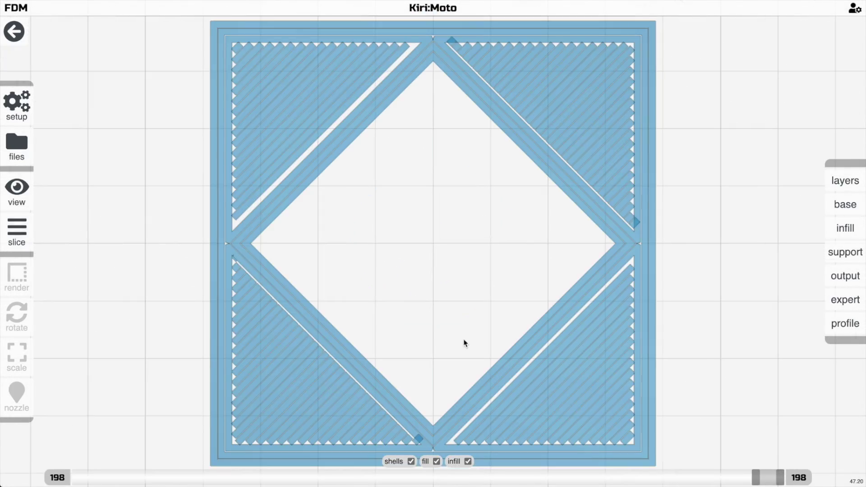
Go down through the flat-line layers one at a time from the top to layer 176.
{"action": "key", "text": "Down"}
{"action": "key", "text": "Down"}
{"action": "key", "text": "Down"}
{"action": "key", "text": "Down"}
{"action": "key", "text": "Down"}
{"action": "key", "text": "Down"}
{"action": "key", "text": "Down"}
{"action": "key", "text": "Down"}
{"action": "key", "text": "Down"}
{"action": "key", "text": "Down"}
{"action": "key", "text": "Down"}
{"action": "key", "text": "Down"}
{"action": "key", "text": "Down"}
{"action": "key", "text": "Down"}
{"action": "key", "text": "Down"}
{"action": "key", "text": "Down"}
{"action": "key", "text": "Down"}
{"action": "key", "text": "Down"}
{"action": "key", "text": "Down"}
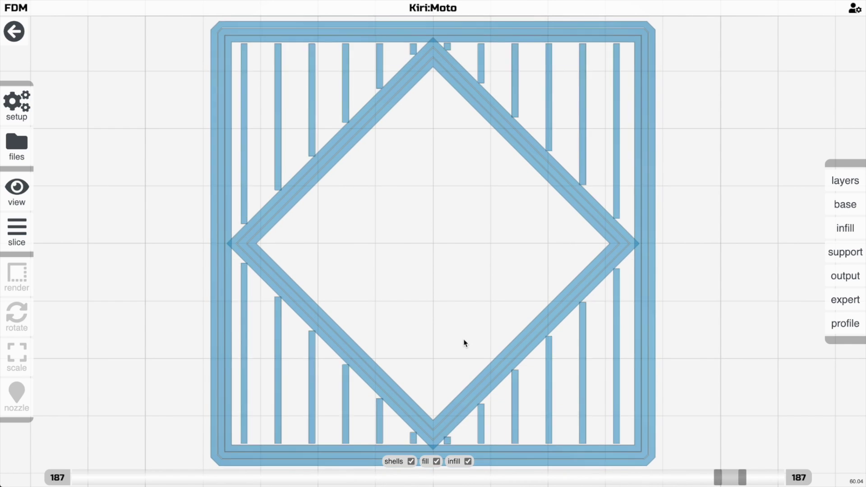
{"action": "key", "text": "Down"}
{"action": "key", "text": "Down"}
{"action": "key", "text": "Down"}
{"action": "key", "text": "Down"}
{"action": "key", "text": "Up"}
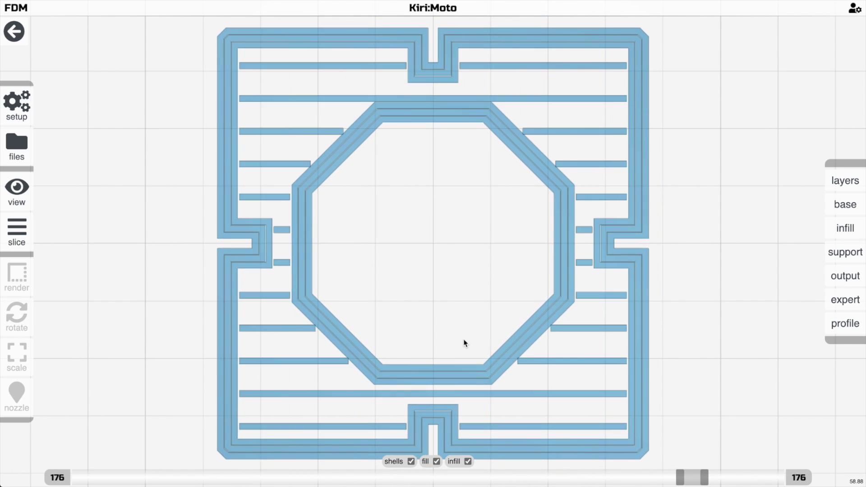
Preview the flat-line toolpaths of the cube and return to the model arrangement.
{"action": "left_click_drag", "start_coordinate": [465, 340], "coordinate": [470, 279]}
{"action": "key", "text": "0"}
{"action": "key", "text": "1"}
{"action": "scroll", "coordinate": [440, 305], "scroll_direction": "down", "scroll_amount": 5}
{"action": "key", "text": "p"}
{"action": "key", "text": "Escape"}
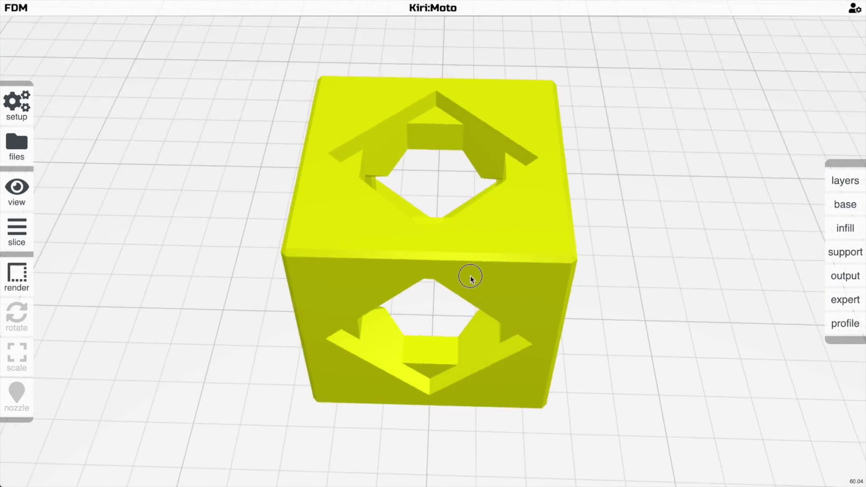
Set the display line type to line in the application preferences.
{"action": "mouse_move", "coordinate": [22, 117]}
{"action": "left_click", "coordinate": [92, 105]}
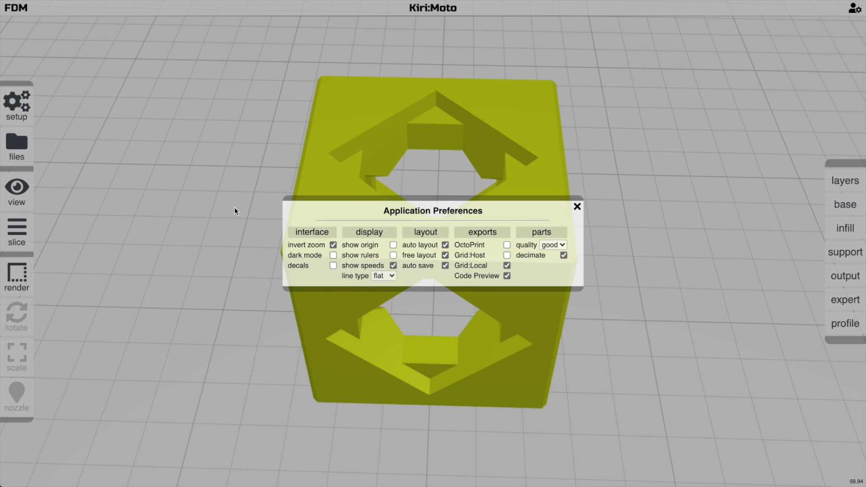
{"action": "left_click", "coordinate": [382, 279]}
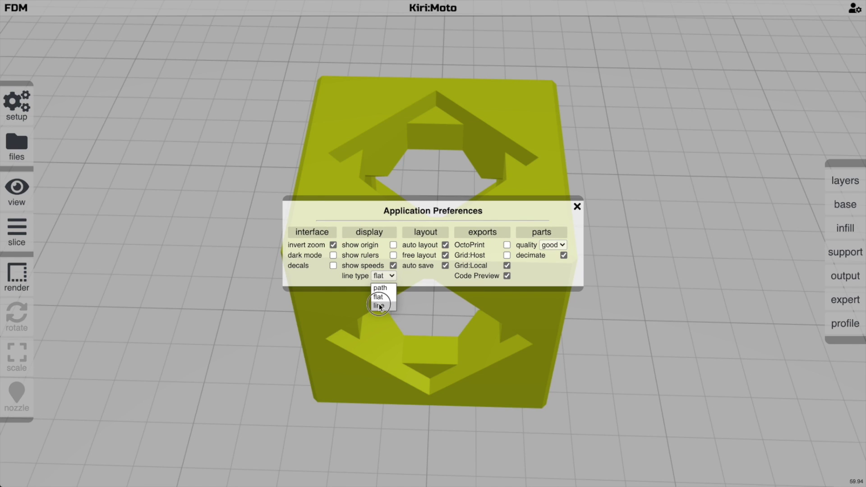
{"action": "left_click", "coordinate": [381, 302]}
{"action": "left_click", "coordinate": [577, 207]}
Slice the cube with the line type set to line and isolate its top layer from above.
{"action": "key", "text": "s"}
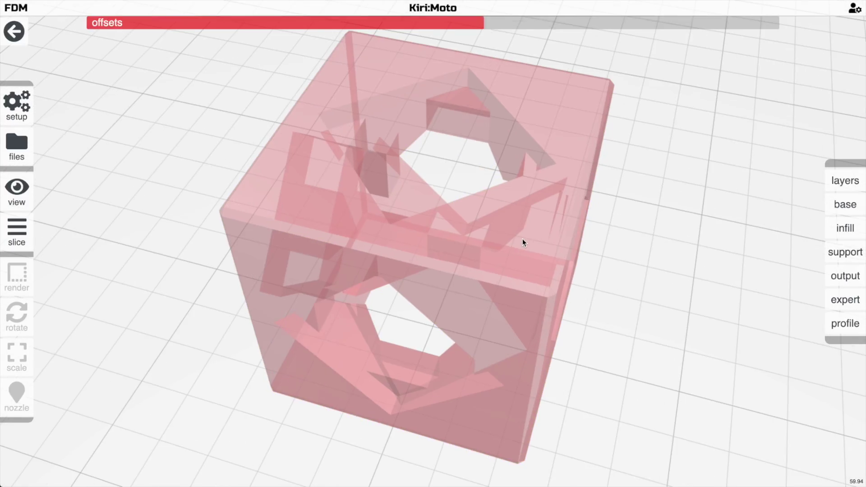
{"action": "mouse_move", "coordinate": [518, 242]}
{"action": "left_mouse_down"}
{"action": "mouse_move", "coordinate": [487, 199]}
{"action": "mouse_move", "coordinate": [461, 185]}
{"action": "mouse_move", "coordinate": [526, 214]}
{"action": "mouse_move", "coordinate": [536, 240]}
{"action": "mouse_move", "coordinate": [509, 256]}
{"action": "left_mouse_up"}
{"action": "key", "text": "t"}
{"action": "key", "text": "0"}
{"action": "scroll", "coordinate": [508, 256], "scroll_direction": "up", "scroll_amount": 5}
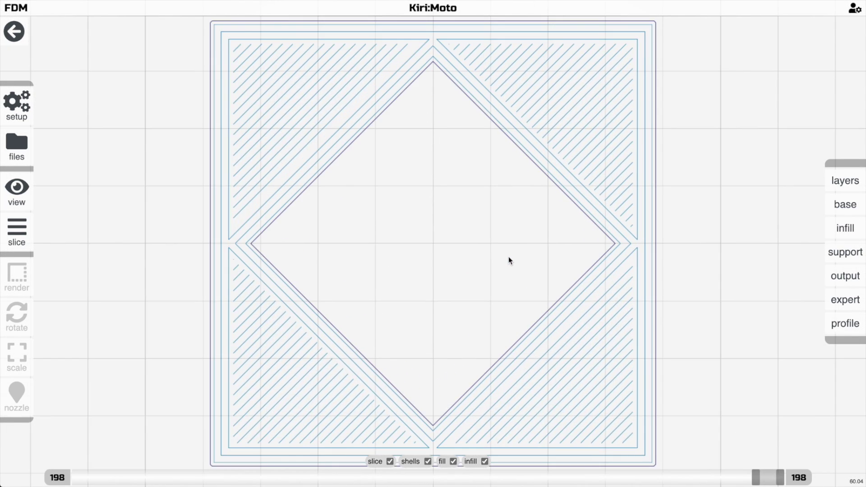
Go down through the thin-line layers one at a time from the top past layer 177.
{"action": "key", "text": "super+Down"}
{"action": "key", "text": "super+Down"}
{"action": "key", "text": "super+Down"}
{"action": "key", "text": "super+Down"}
{"action": "key", "text": "super+Down"}
{"action": "key", "text": "Down"}
{"action": "key", "text": "Down"}
{"action": "key", "text": "Down"}
{"action": "key", "text": "Down"}
{"action": "key", "text": "Down"}
{"action": "key", "text": "Down"}
{"action": "key", "text": "Down"}
{"action": "key", "text": "Down"}
{"action": "key", "text": "Down"}
{"action": "key", "text": "Down"}
{"action": "key", "text": "Down"}
{"action": "key", "text": "Down"}
{"action": "key", "text": "Down"}
{"action": "key", "text": "Down"}
{"action": "key", "text": "Down"}
{"action": "key", "text": "Down"}
{"action": "key", "text": "Down"}
{"action": "key", "text": "Down"}
{"action": "key", "text": "Down"}
{"action": "key", "text": "Down"}
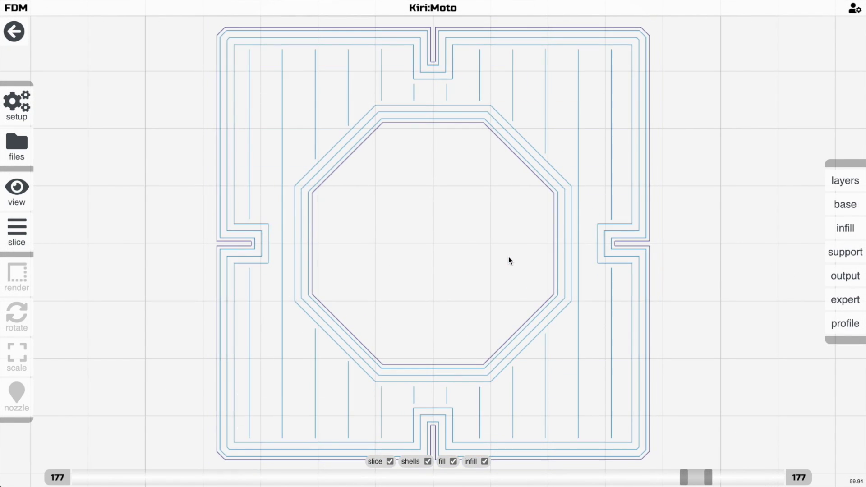
{"action": "key", "text": "Down"}
{"action": "key", "text": "Down"}
{"action": "key", "text": "Down"}
{"action": "key", "text": "Down"}
{"action": "key", "text": "Down"}
{"action": "key", "text": "Down"}
Preview the thin-line toolpaths and display the travel moves on the top layer seen from above.
{"action": "left_click_drag", "start_coordinate": [509, 257], "coordinate": [501, 207]}
{"action": "key", "text": "0"}
{"action": "key", "text": "0"}
{"action": "scroll", "coordinate": [446, 228], "scroll_direction": "down", "scroll_amount": 5}
{"action": "key", "text": "p"}
{"action": "key", "text": "t"}
{"action": "key", "text": "0"}
{"action": "scroll", "coordinate": [502, 206], "scroll_direction": "up", "scroll_amount": 3}
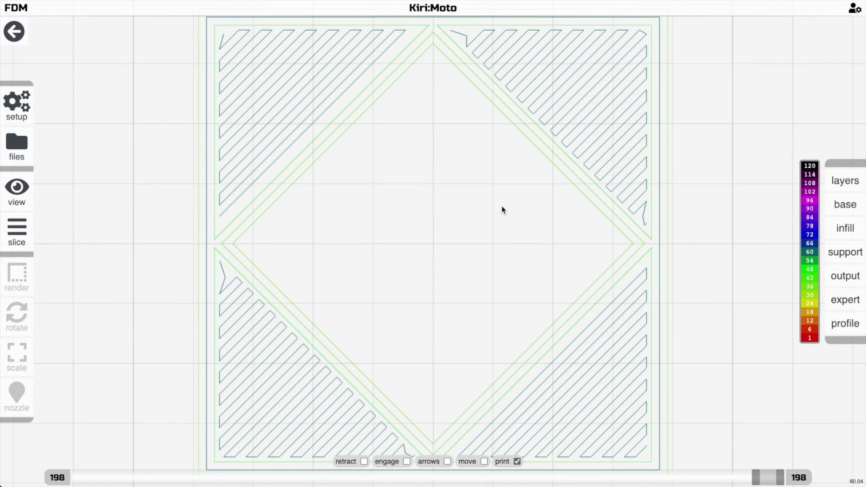
{"action": "scroll", "coordinate": [502, 206], "scroll_direction": "down", "scroll_amount": 3}
{"action": "left_click", "coordinate": [468, 461]}
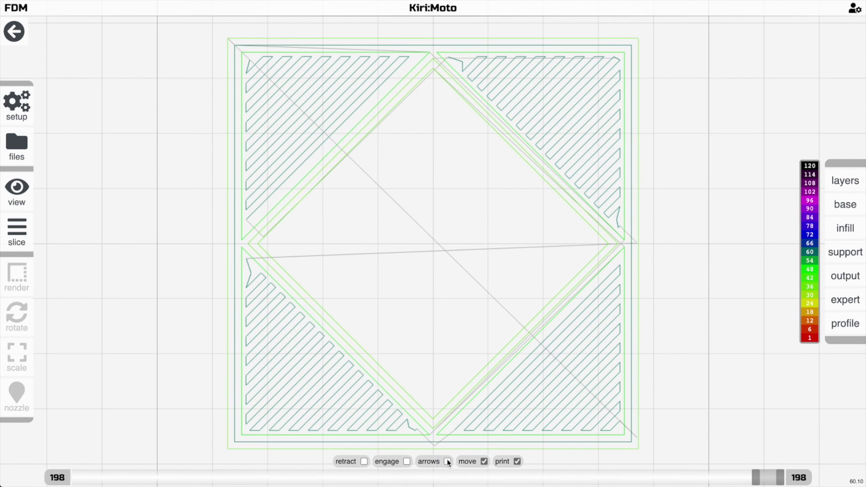
Display the direction arrows, engage points and retract points on the previewed top layer.
{"action": "left_click", "coordinate": [448, 461]}
{"action": "left_click", "coordinate": [407, 461]}
{"action": "left_click", "coordinate": [364, 461]}
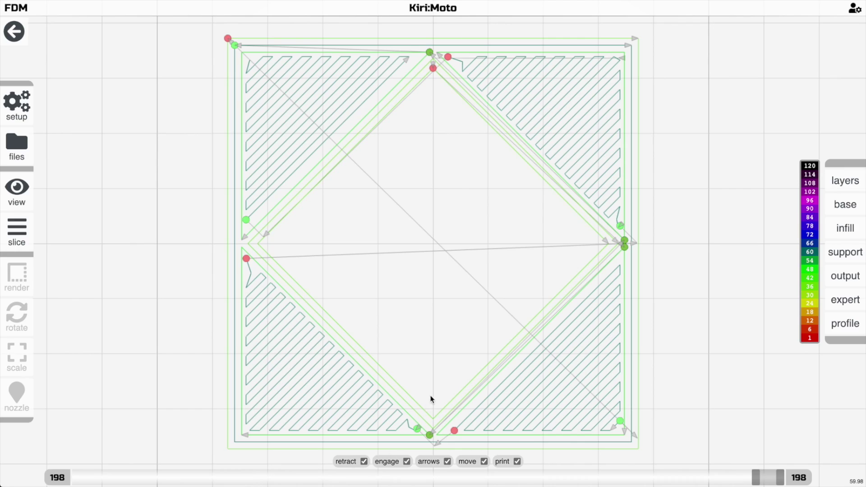
{"action": "left_click_drag", "start_coordinate": [432, 400], "coordinate": [434, 317]}
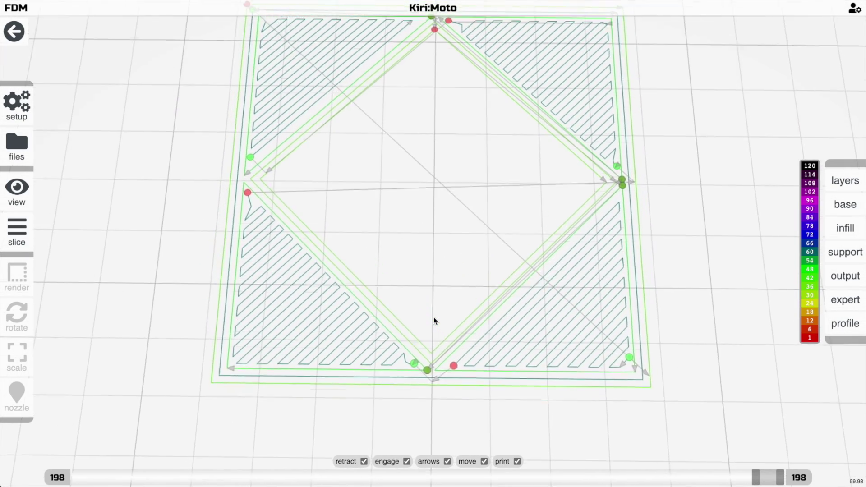
Go down through the previewed toolpath layers one at a time from the top to layer 170, seen from above.
{"action": "key", "text": "t"}
{"action": "key", "text": "Left"}
{"action": "key", "text": "Down"}
{"action": "key", "text": "Down"}
{"action": "key", "text": "Down"}
{"action": "key", "text": "Right"}
{"action": "key", "text": "Down"}
{"action": "key", "text": "Down"}
{"action": "key", "text": "Down"}
{"action": "key", "text": "Down"}
{"action": "key", "text": "Down"}
{"action": "key", "text": "Down"}
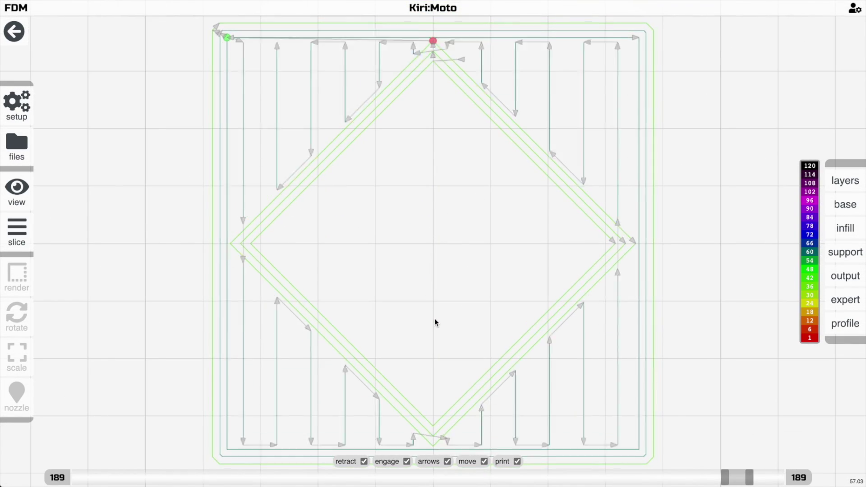
{"action": "key", "text": "Down"}
{"action": "key", "text": "Down"}
{"action": "key", "text": "Down"}
{"action": "key", "text": "Down"}
{"action": "key", "text": "Down"}
{"action": "key", "text": "Down"}
{"action": "key", "text": "Down"}
{"action": "key", "text": "Down"}
{"action": "key", "text": "Down"}
{"action": "key", "text": "Down"}
{"action": "key", "text": "Down"}
{"action": "key", "text": "Down"}
{"action": "key", "text": "Down"}
{"action": "key", "text": "Down"}
{"action": "key", "text": "Down"}
{"action": "key", "text": "Down"}
{"action": "key", "text": "Down"}
{"action": "key", "text": "Down"}
{"action": "key", "text": "Down"}
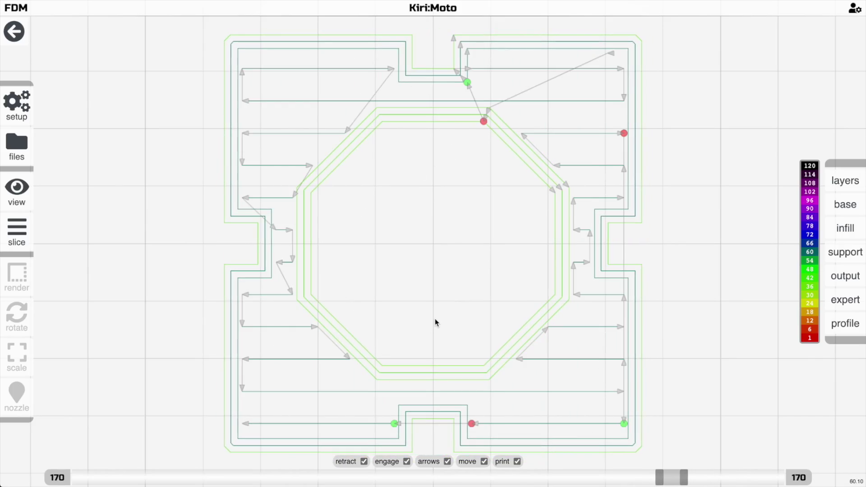
Show the full range of previewed layers, 0 to 198, and view the whole cube at an angle.
{"action": "key", "text": "0"}
{"action": "key", "text": "Left"}
{"action": "scroll", "coordinate": [437, 317], "scroll_direction": "down", "scroll_amount": 3}
{"action": "left_click_drag", "start_coordinate": [436, 317], "coordinate": [391, 229]}
Set the display line type to path in the application preferences.
{"action": "key", "text": "q"}
{"action": "left_click", "coordinate": [377, 276]}
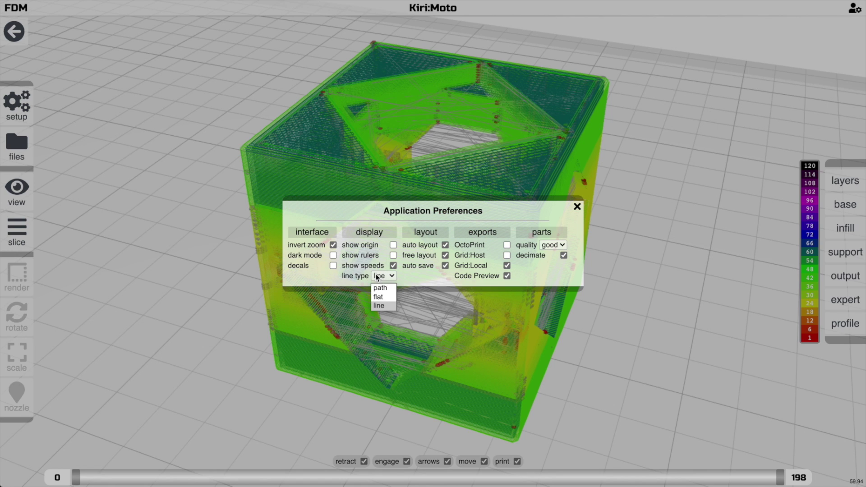
{"action": "left_click", "coordinate": [380, 288]}
{"action": "left_click", "coordinate": [577, 208]}
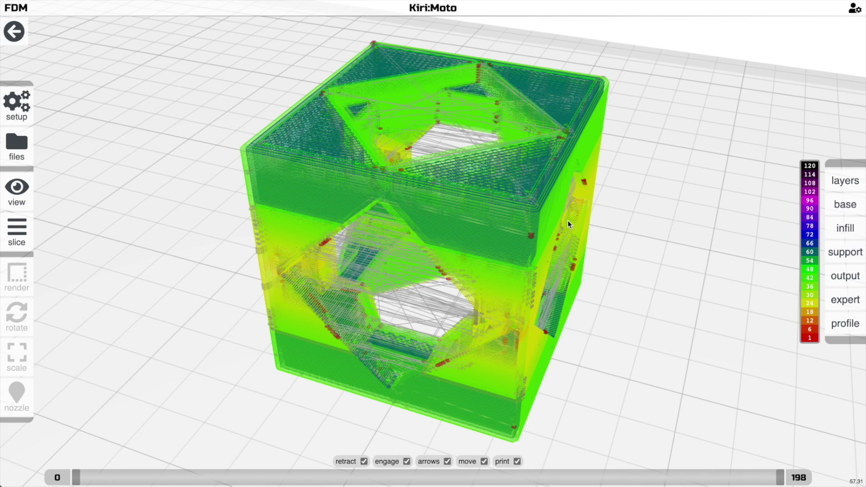
Leave the toolpath preview and return to the solid model of the cube.
{"action": "key", "text": "s"}
{"action": "left_click_drag", "start_coordinate": [513, 238], "coordinate": [514, 227]}
{"action": "left_click", "coordinate": [522, 224]}
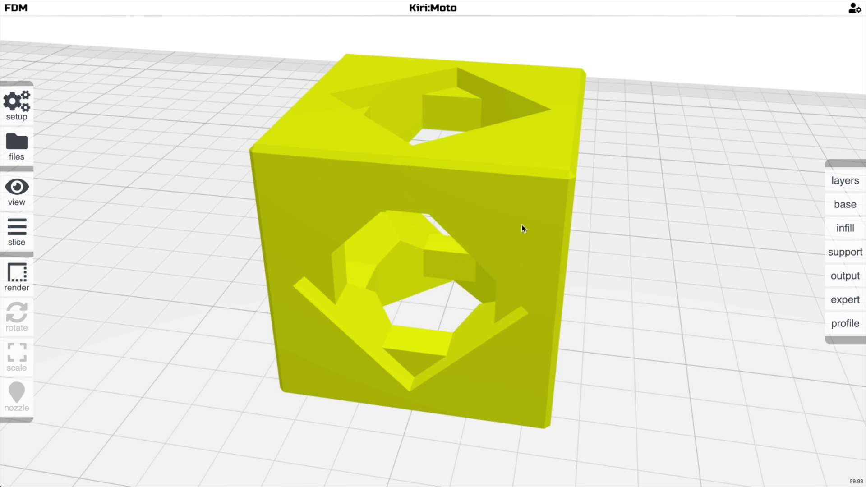
Open the G-code export dialog for the cube and enlarge its code preview for review.
{"action": "mouse_move", "coordinate": [17, 230]}
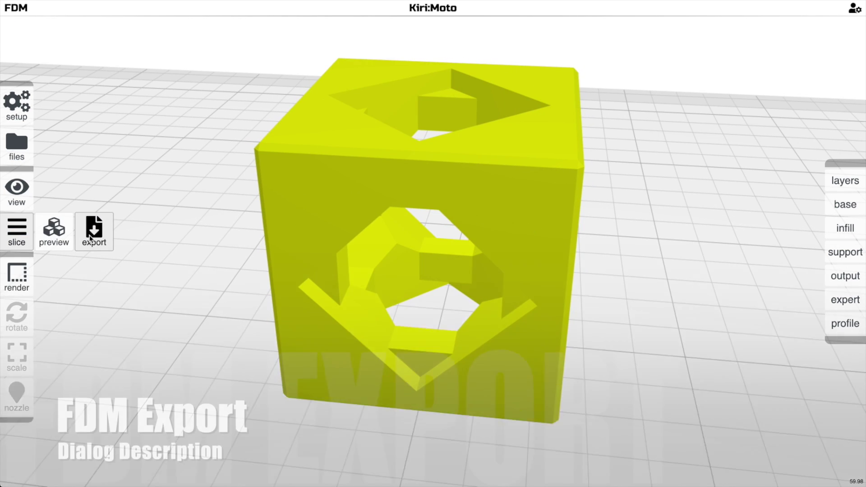
{"action": "left_click", "coordinate": [90, 236]}
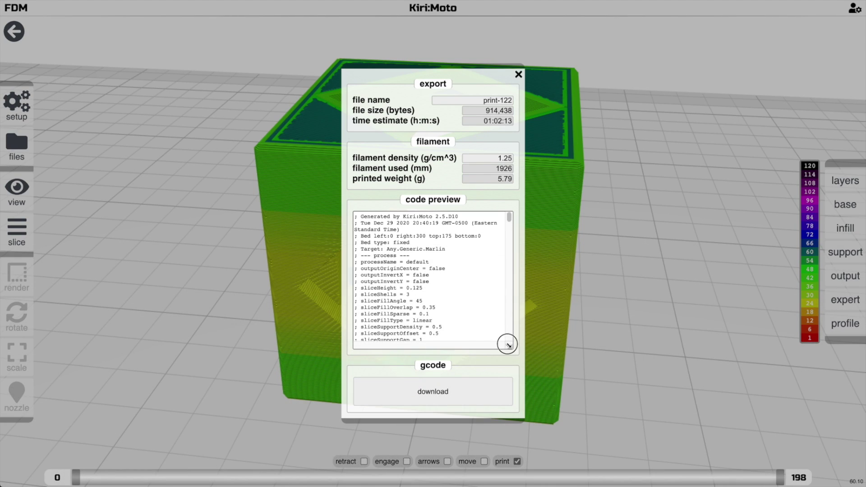
{"action": "left_click_drag", "start_coordinate": [507, 345], "coordinate": [525, 350]}
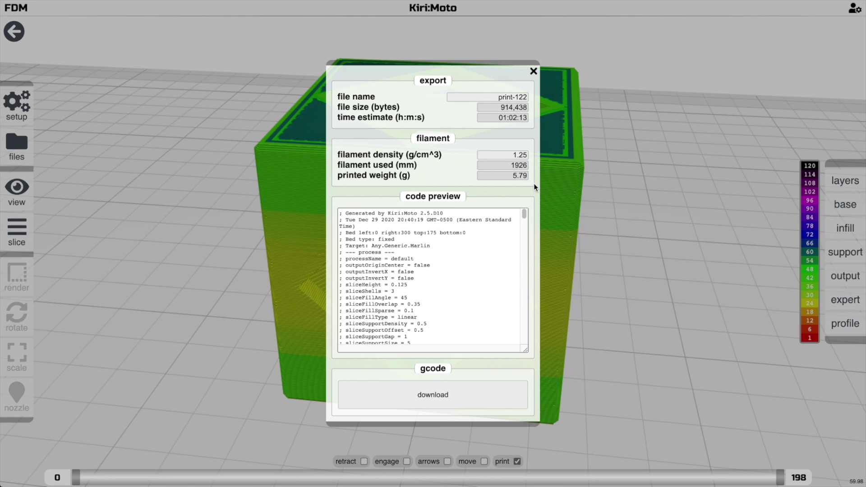
{"action": "left_click", "coordinate": [533, 72]}
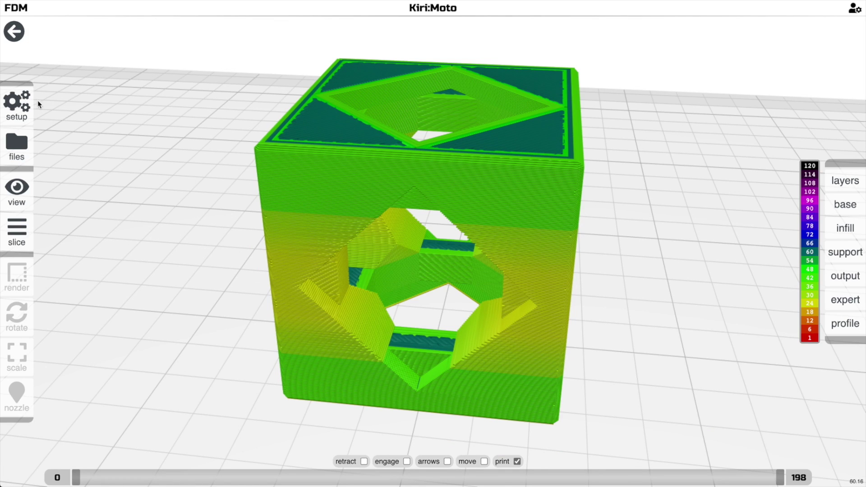
Review the export options in the application preferences and return to the solid model.
{"action": "left_click", "coordinate": [94, 103]}
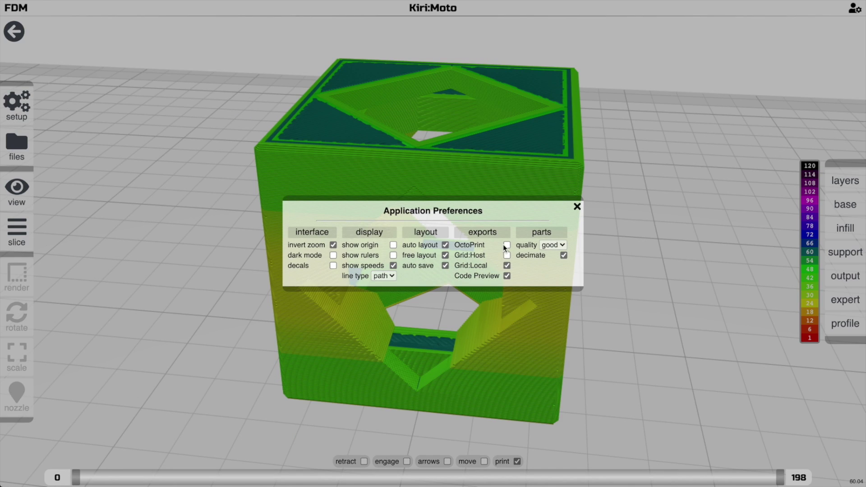
{"action": "left_click", "coordinate": [578, 207]}
{"action": "left_click_drag", "start_coordinate": [532, 230], "coordinate": [481, 231]}
{"action": "scroll", "coordinate": [517, 227], "scroll_direction": "up", "scroll_amount": 2}
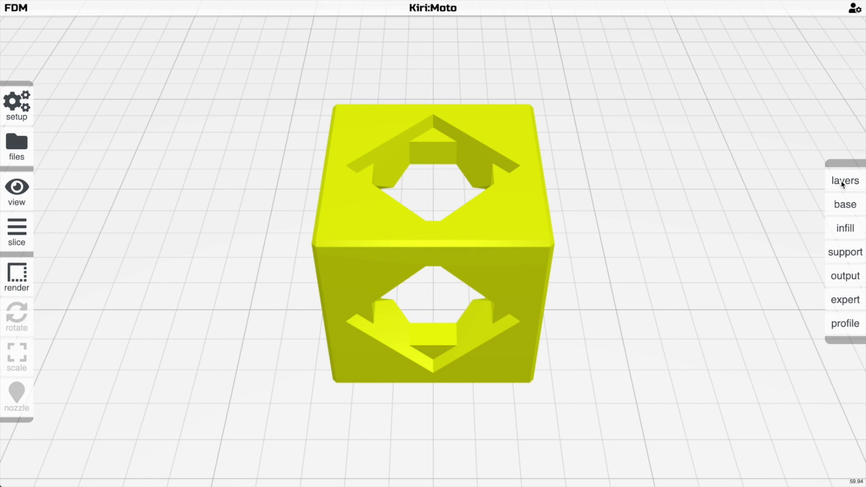
Review the layers, base, infill and support settings of the print process.
{"action": "left_click", "coordinate": [843, 182]}
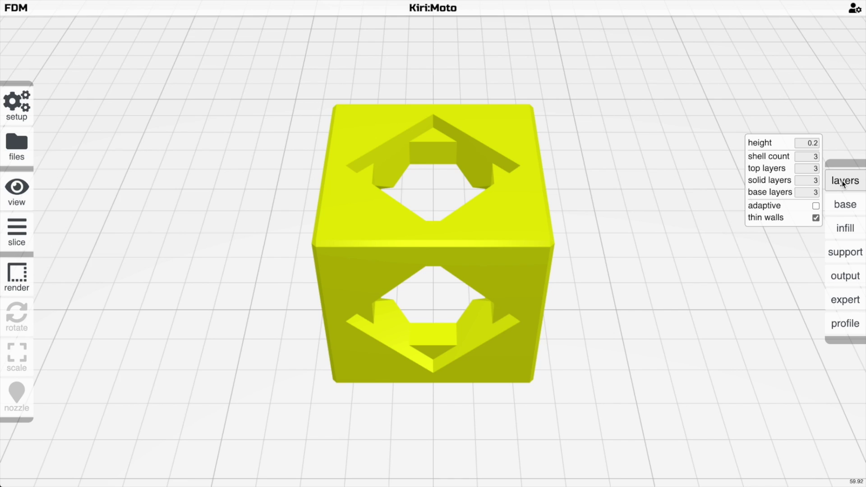
{"action": "left_click", "coordinate": [846, 202]}
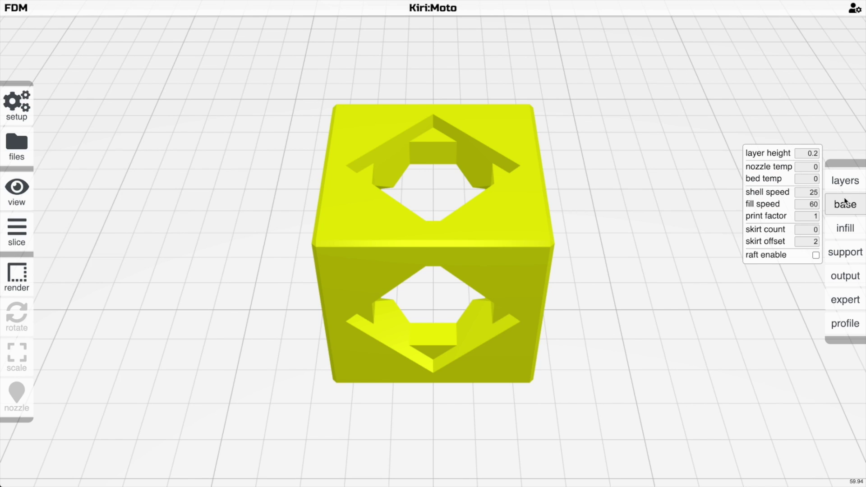
{"action": "left_click", "coordinate": [842, 229]}
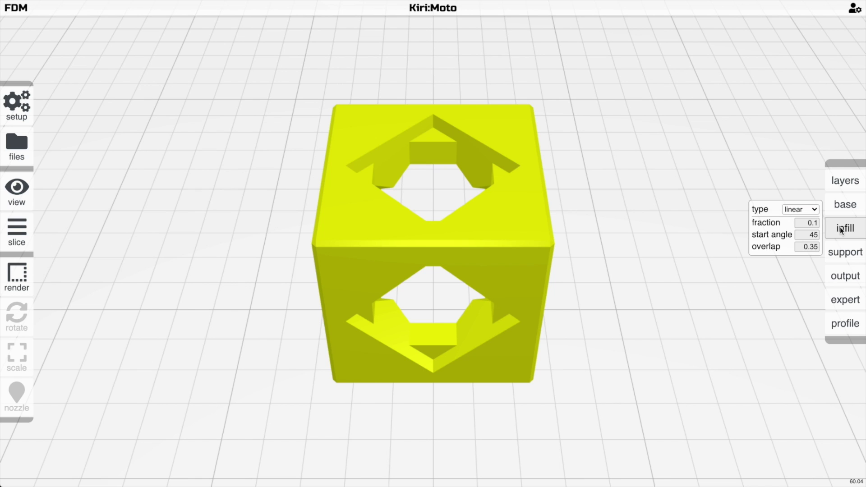
{"action": "left_click", "coordinate": [840, 253]}
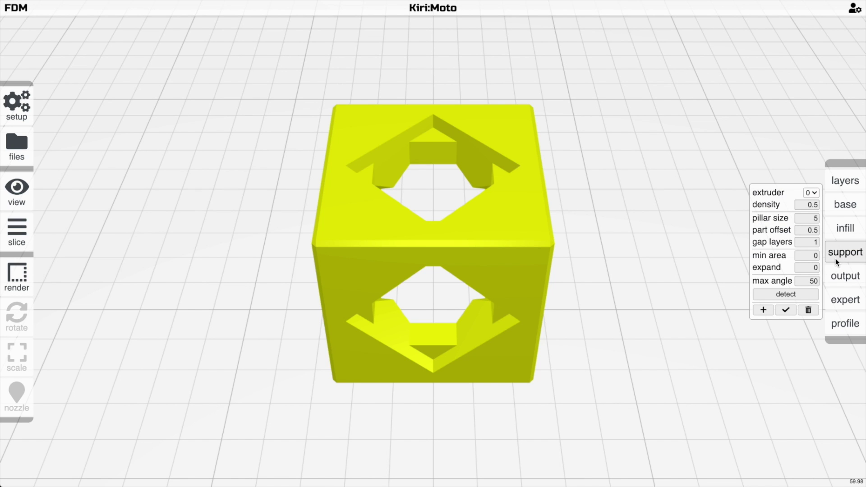
{"action": "left_click_drag", "start_coordinate": [654, 265], "coordinate": [424, 152]}
{"action": "left_click_drag", "start_coordinate": [554, 164], "coordinate": [621, 256]}
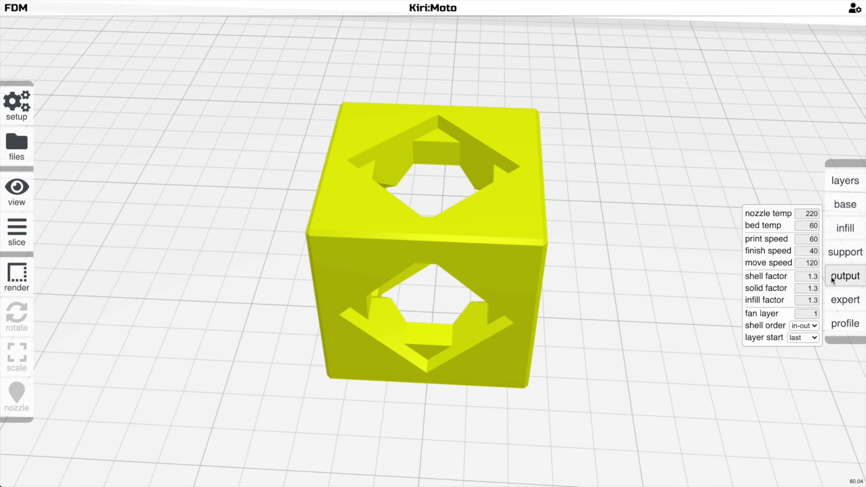
Review the output settings and read the explanation of the shell factor.
{"action": "mouse_move", "coordinate": [831, 277]}
{"action": "scroll", "coordinate": [664, 266], "scroll_direction": "up", "scroll_amount": 3}
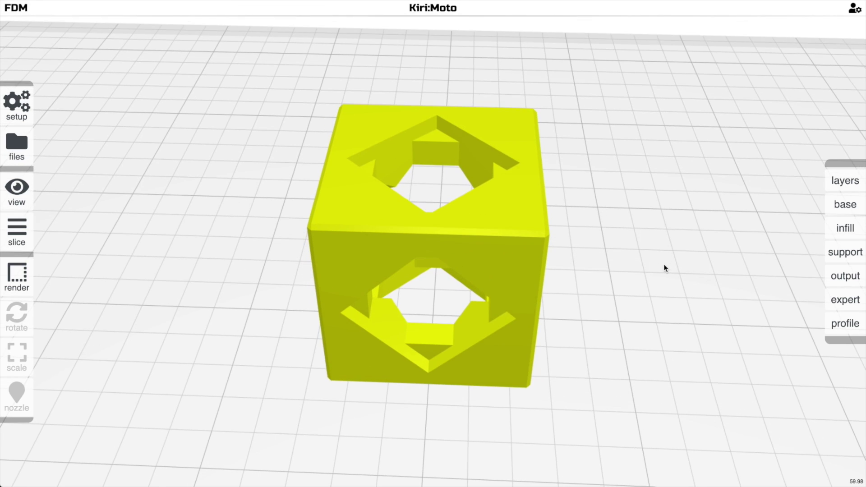
{"action": "left_click", "coordinate": [838, 280]}
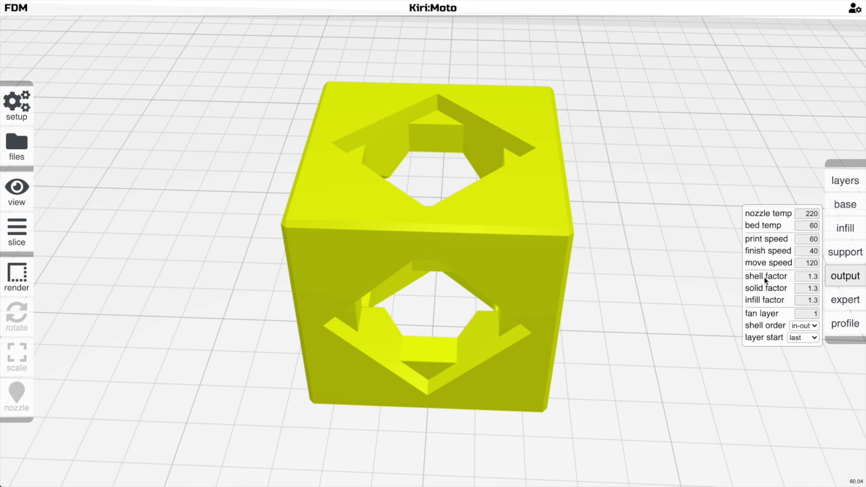
{"action": "mouse_move", "coordinate": [771, 280]}
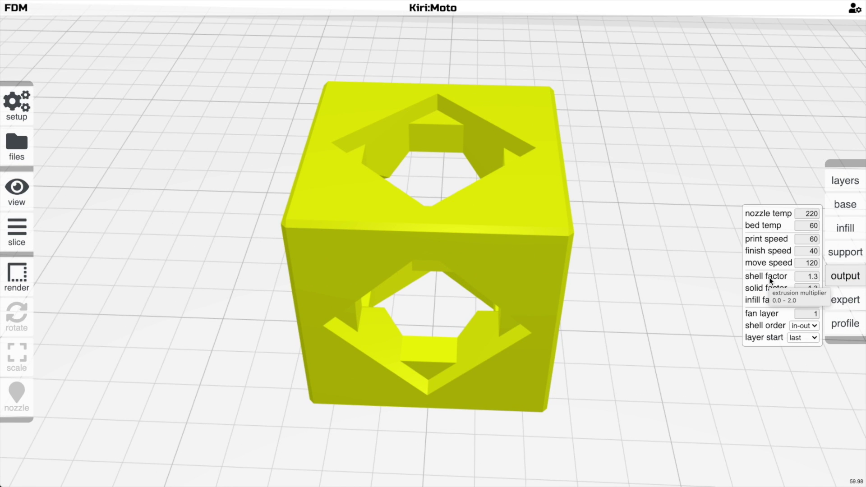
Review the expert settings and the list of saved setting profiles.
{"action": "left_click", "coordinate": [851, 301]}
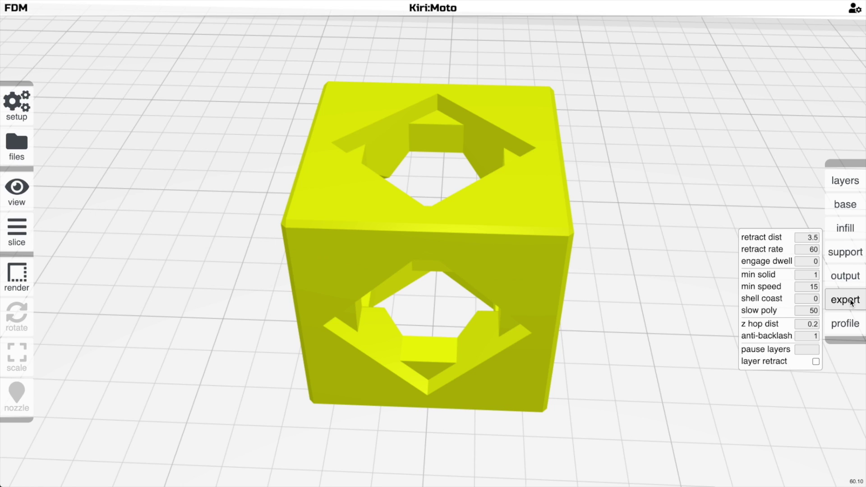
{"action": "mouse_move", "coordinate": [844, 323]}
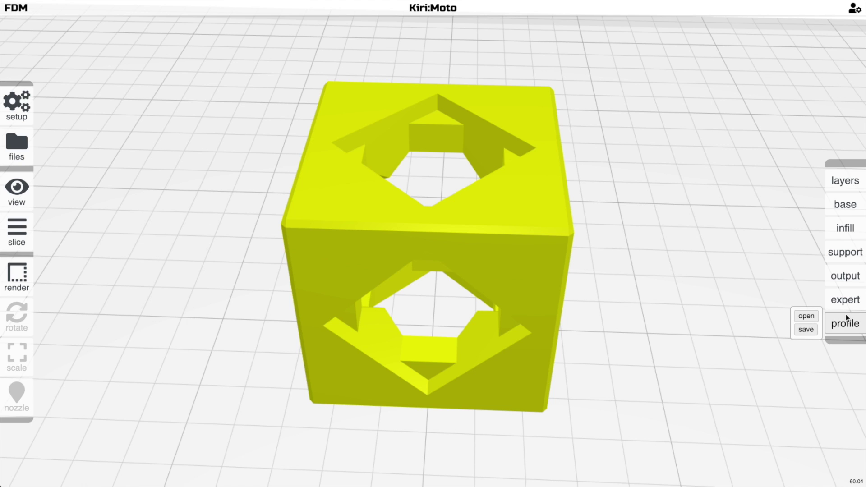
{"action": "left_click", "coordinate": [818, 317]}
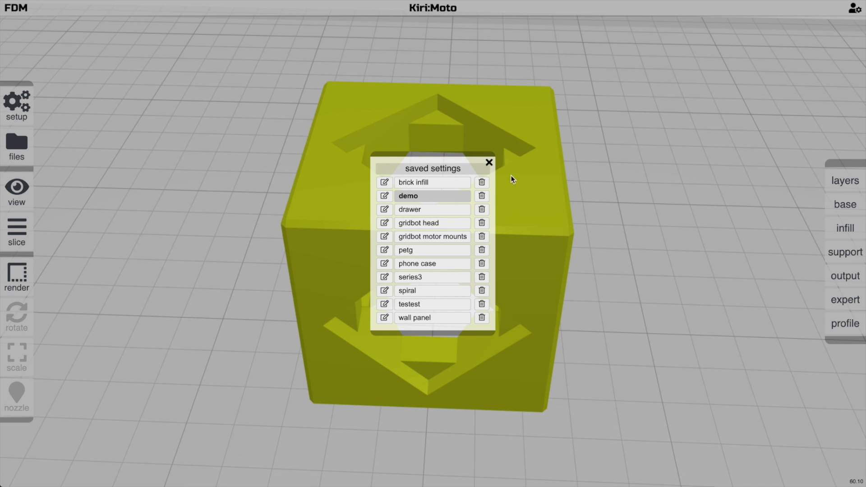
{"action": "left_click", "coordinate": [492, 162]}
{"action": "scroll", "coordinate": [740, 288], "scroll_direction": "up", "scroll_amount": 3}
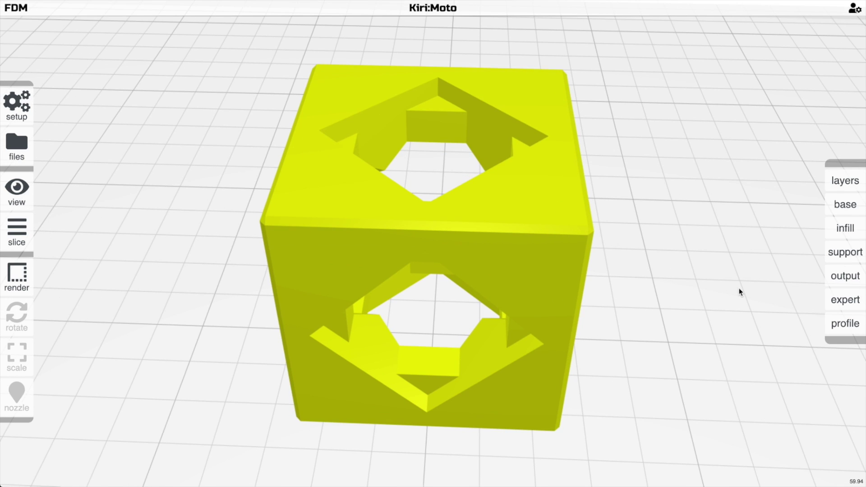
{"action": "left_click_drag", "start_coordinate": [739, 287], "coordinate": [735, 277]}
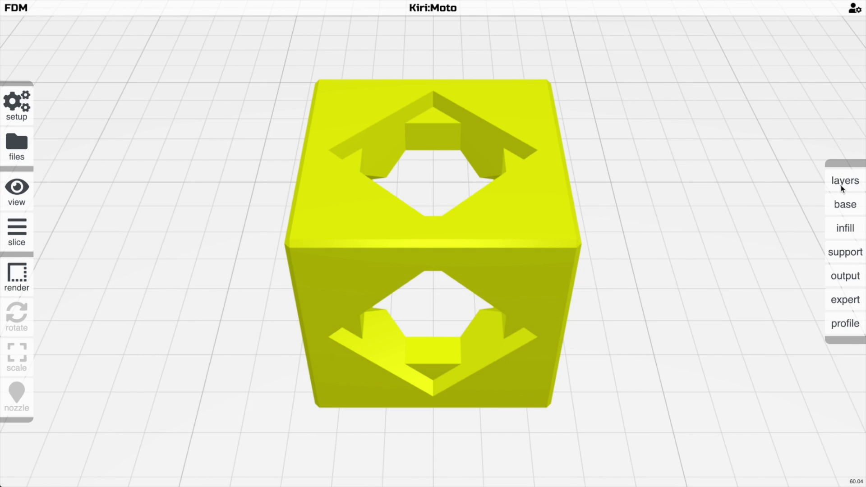
Set the layer height to 0.15 mm and slice the cube.
{"action": "left_click", "coordinate": [843, 185]}
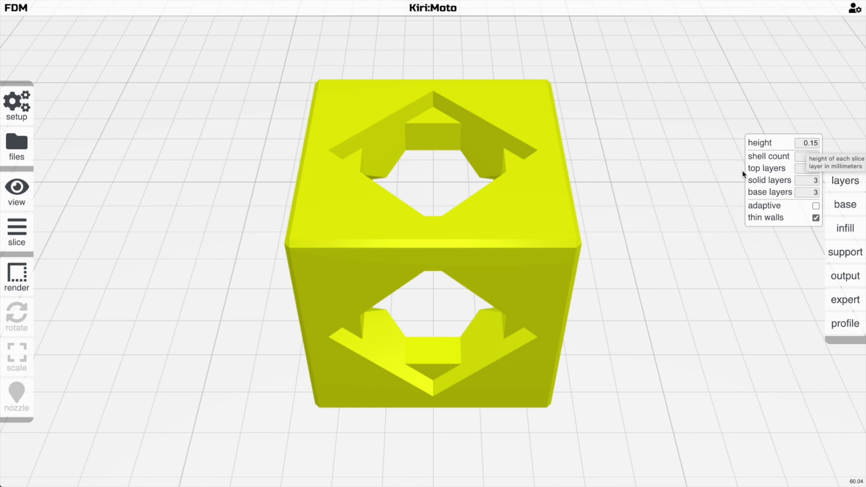
{"action": "left_click_drag", "start_coordinate": [673, 205], "coordinate": [657, 200]}
{"action": "scroll", "coordinate": [664, 201], "scroll_direction": "up", "scroll_amount": 4}
{"action": "key", "text": "s"}
{"action": "left_click_drag", "start_coordinate": [657, 200], "coordinate": [605, 212]}
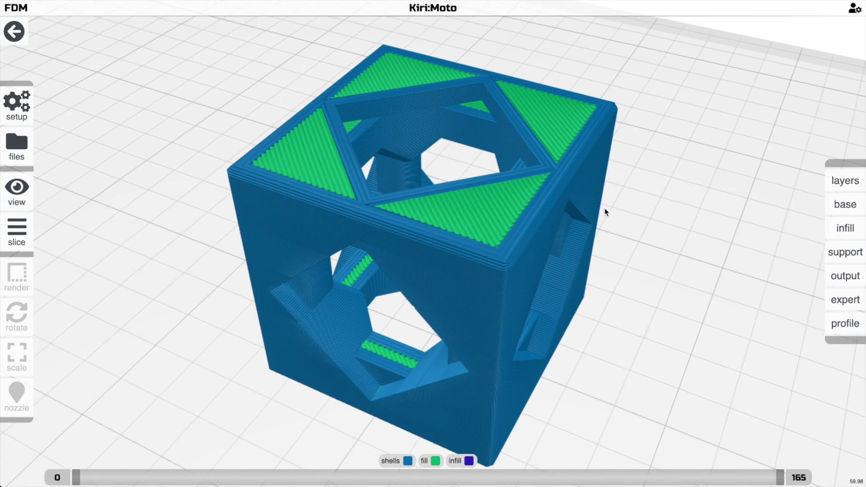
Isolate the top slice layer, 165, and view it from above.
{"action": "key", "text": "t"}
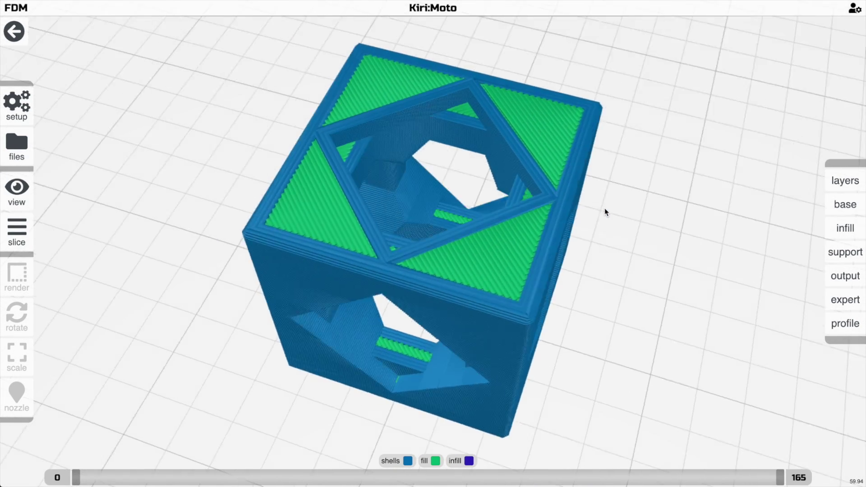
{"action": "key", "text": "1"}
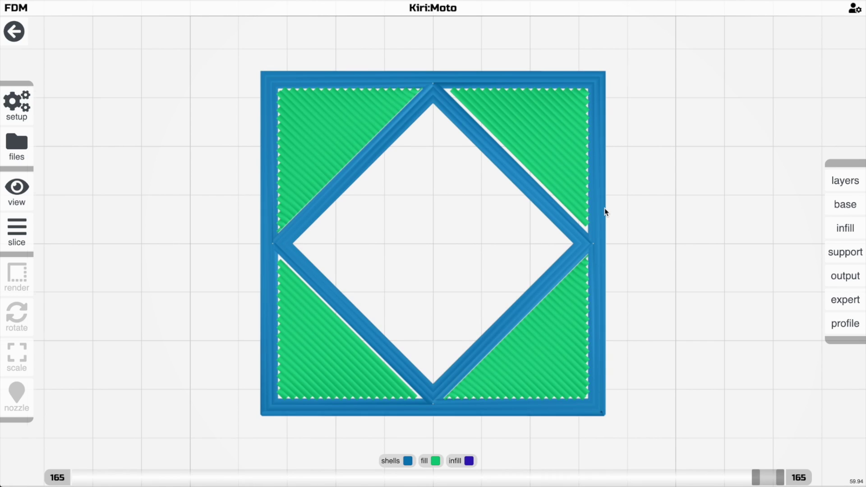
{"action": "scroll", "coordinate": [605, 207], "scroll_direction": "up", "scroll_amount": 1}
{"action": "scroll", "coordinate": [605, 208], "scroll_direction": "down", "scroll_amount": 3, "text": "shift"}
{"action": "scroll", "coordinate": [605, 208], "scroll_direction": "up", "scroll_amount": 3, "text": "shift"}
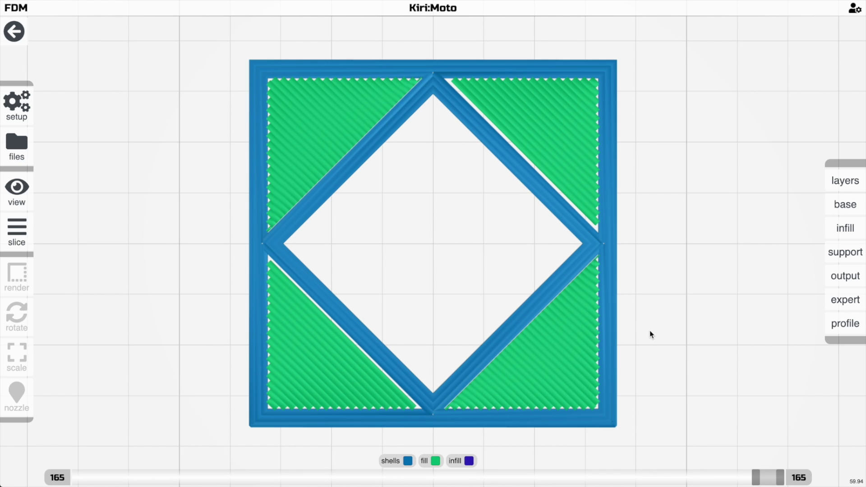
View the isolated slice layers at an angle and go down from the top to layer 154.
{"action": "left_click_drag", "start_coordinate": [650, 330], "coordinate": [605, 286]}
{"action": "scroll", "coordinate": [605, 286], "scroll_direction": "down", "scroll_amount": 3}
{"action": "scroll", "coordinate": [605, 286], "scroll_direction": "down", "scroll_amount": 2, "text": "shift"}
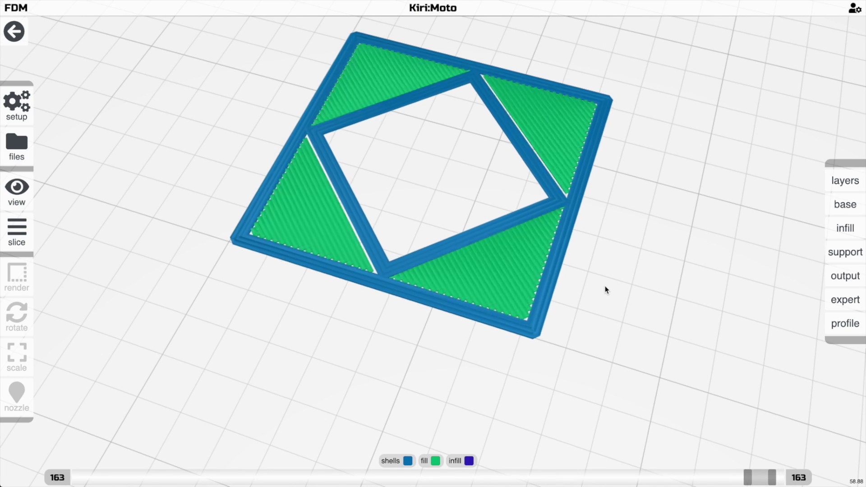
{"action": "key", "text": "Down"}
{"action": "key", "text": "Down"}
{"action": "key", "text": "Down"}
{"action": "key", "text": "Down"}
{"action": "key", "text": "Down"}
{"action": "key", "text": "Down"}
{"action": "key", "text": "Down"}
{"action": "key", "text": "Down"}
{"action": "key", "text": "Down"}
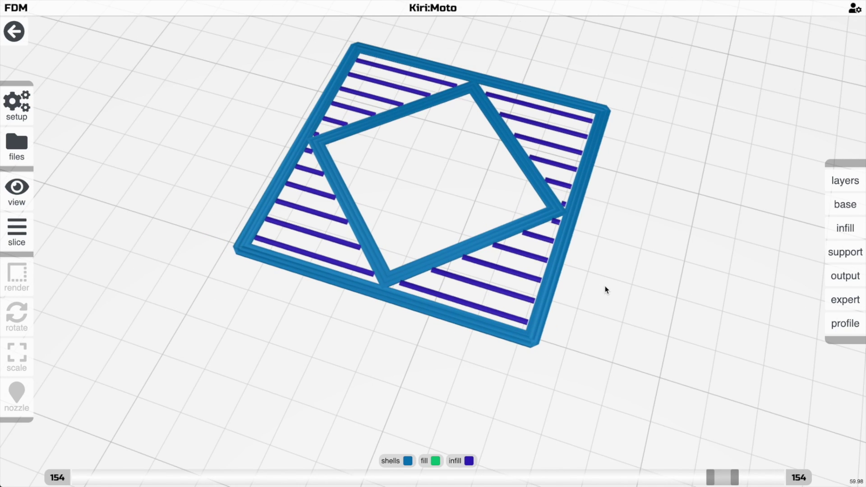
Show all slice layers up to 154, and extend the range back to the full cube.
{"action": "key", "text": "1"}
{"action": "left_click_drag", "start_coordinate": [605, 287], "coordinate": [595, 267]}
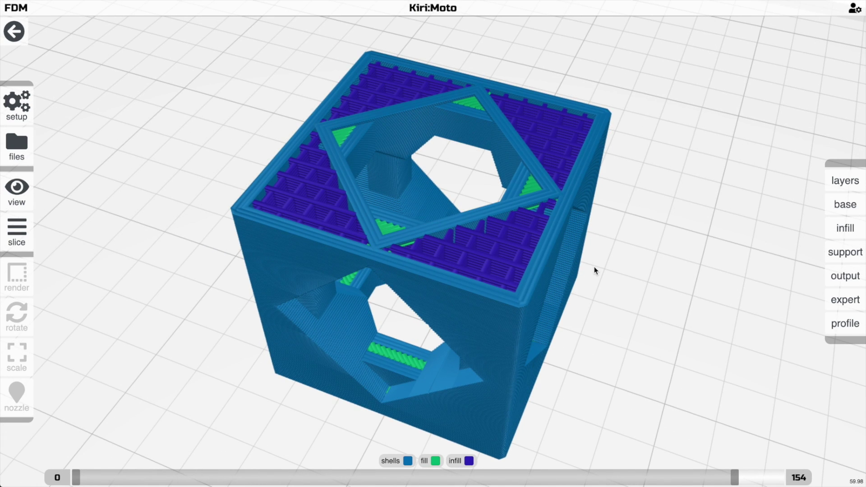
{"action": "key", "text": "End"}
{"action": "scroll", "coordinate": [594, 267], "scroll_direction": "down", "scroll_amount": 3}
{"action": "left_click_drag", "start_coordinate": [594, 267], "coordinate": [590, 256]}
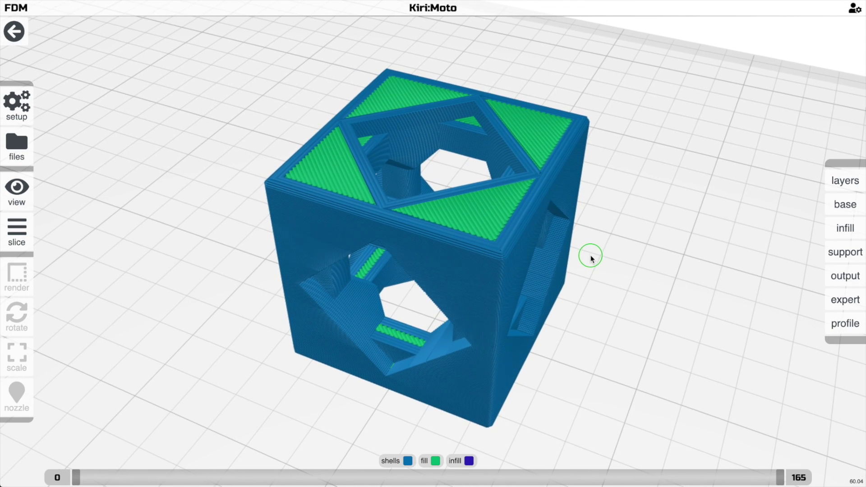
Hide and show again the shells, fill and infill lines one type at a time.
{"action": "left_click", "coordinate": [408, 461]}
{"action": "left_click", "coordinate": [408, 461]}
{"action": "left_click", "coordinate": [432, 462]}
{"action": "left_click", "coordinate": [435, 462]}
{"action": "left_click", "coordinate": [470, 461]}
{"action": "left_click", "coordinate": [471, 462]}
Hide the fill lines to expose the infill under the cube's top, and show them again in top view.
{"action": "left_click", "coordinate": [436, 461]}
{"action": "left_click_drag", "start_coordinate": [524, 415], "coordinate": [481, 456]}
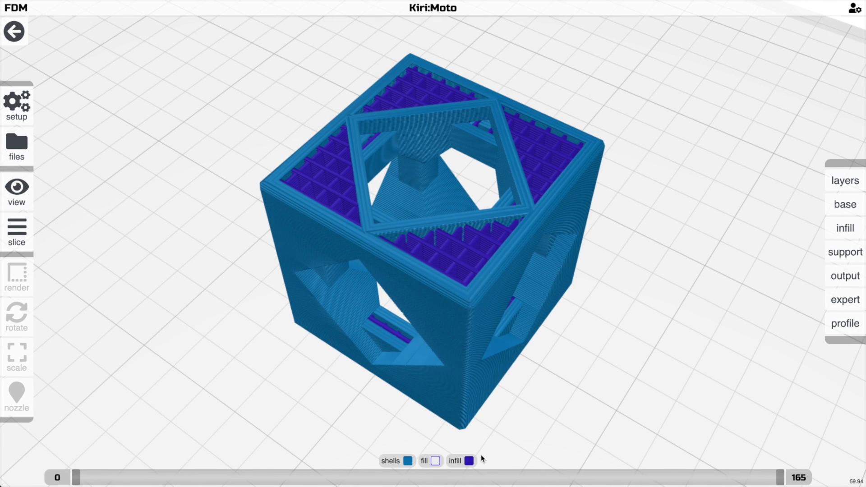
{"action": "left_click", "coordinate": [470, 461]}
{"action": "left_click", "coordinate": [469, 461]}
{"action": "left_click_drag", "start_coordinate": [495, 410], "coordinate": [517, 418]}
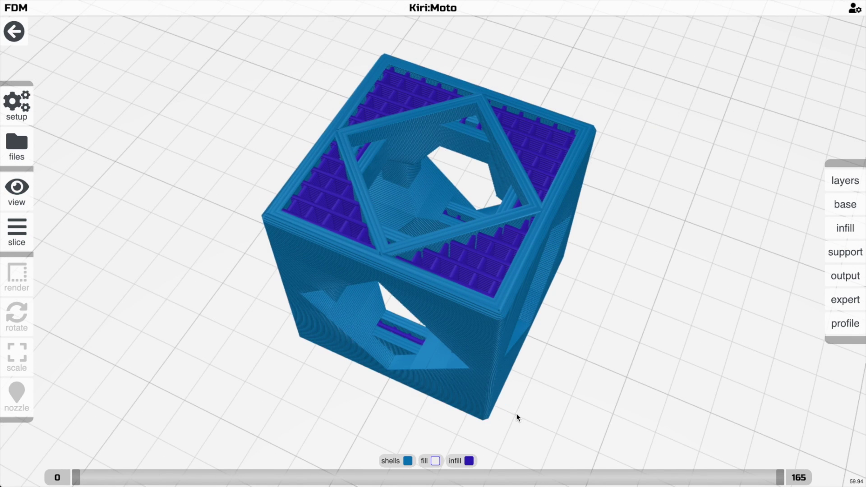
{"action": "key", "text": "t"}
{"action": "left_click", "coordinate": [435, 461]}
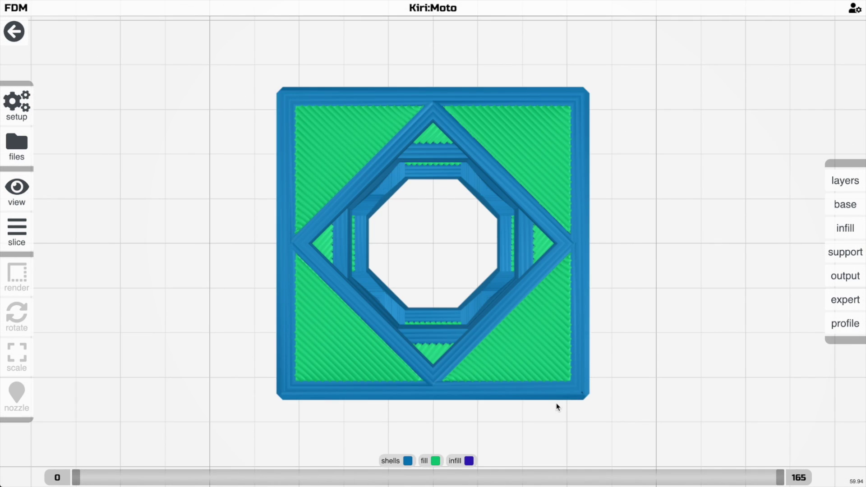
Set the shell count to 1 and slice the cube again.
{"action": "mouse_move", "coordinate": [840, 182]}
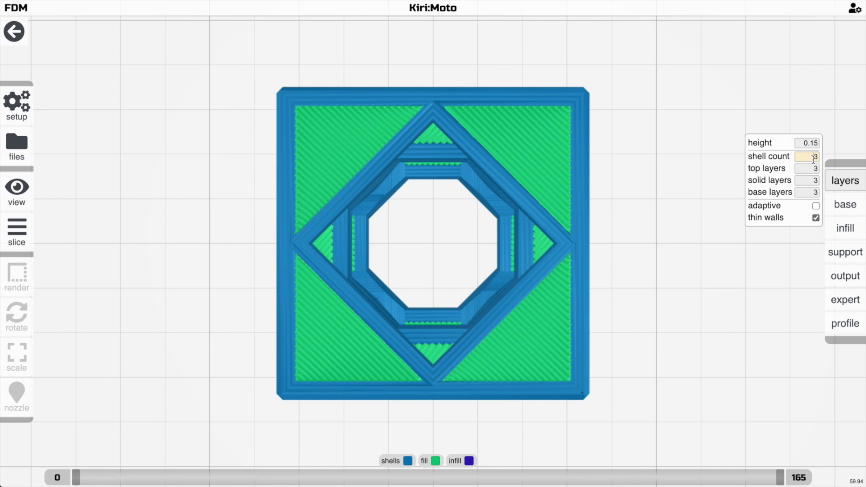
{"action": "key", "text": "s"}
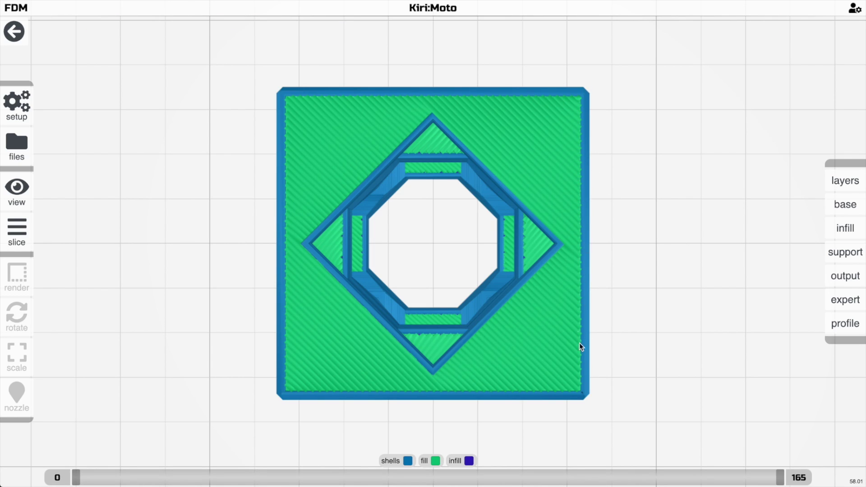
{"action": "scroll", "coordinate": [557, 204], "scroll_direction": "up", "scroll_amount": 3}
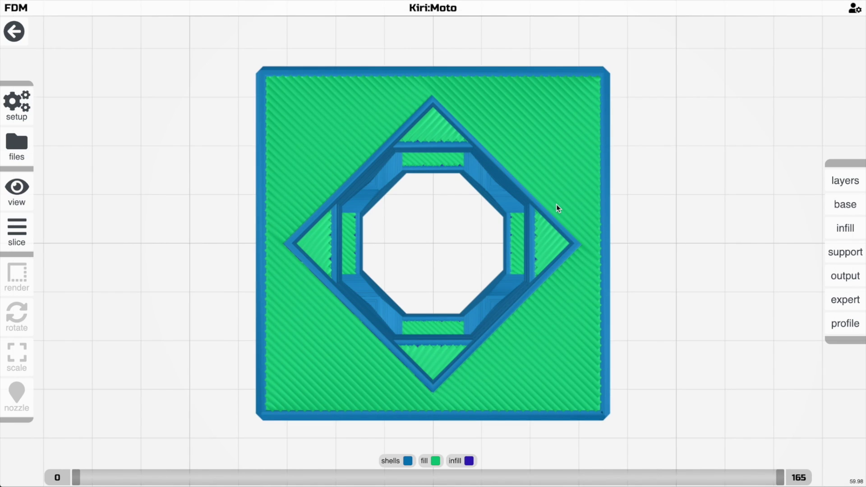
{"action": "scroll", "coordinate": [557, 204], "scroll_direction": "down", "scroll_amount": 3}
Isolate single slice layers near the cube's top at an angle, going down to layer 158 and back up to 160.
{"action": "left_click_drag", "start_coordinate": [623, 213], "coordinate": [609, 155]}
{"action": "scroll", "coordinate": [654, 225], "scroll_direction": "down", "scroll_amount": 4, "text": "super"}
{"action": "scroll", "coordinate": [654, 226], "scroll_direction": "down", "scroll_amount": 4, "text": "shift+super"}
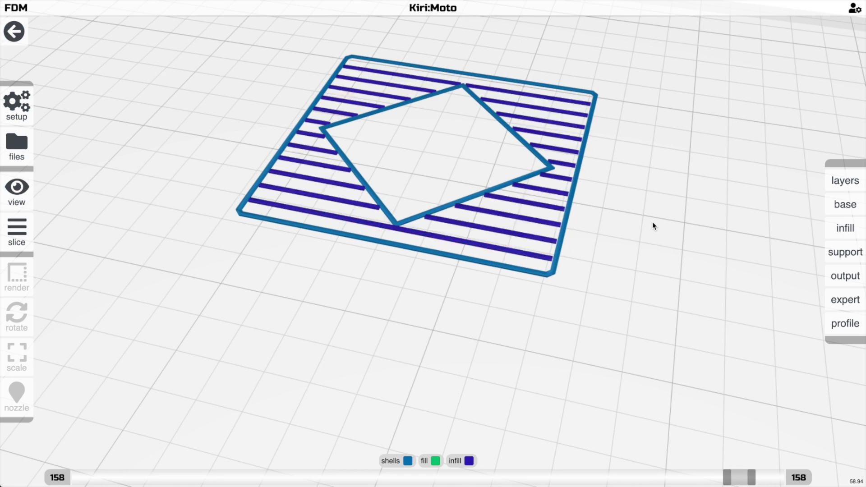
{"action": "scroll", "coordinate": [654, 226], "scroll_direction": "up", "scroll_amount": 3, "text": "shift+super"}
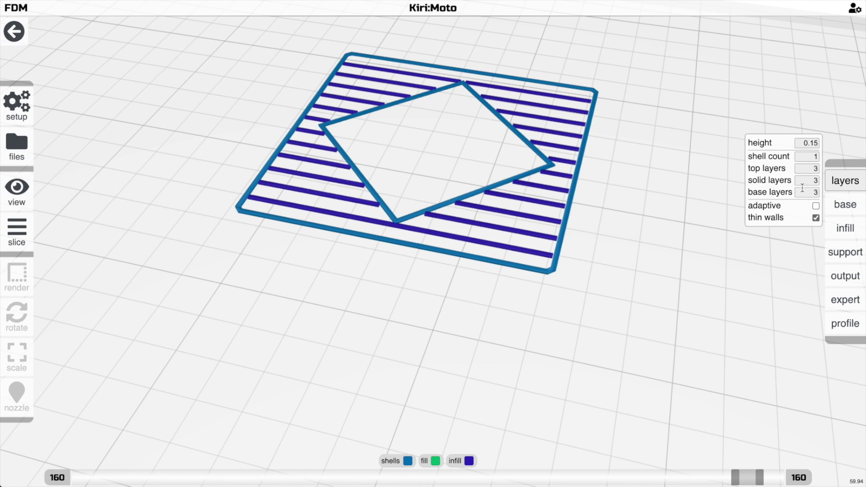
Show the full cube up to layer 165, lower the range to layer 162 to examine the top solid layers, and restore it.
{"action": "key", "text": "Up"}
{"action": "key", "text": "Up"}
{"action": "key", "text": "Up"}
{"action": "key", "text": "Up"}
{"action": "key", "text": "Up"}
{"action": "key", "text": "Up"}
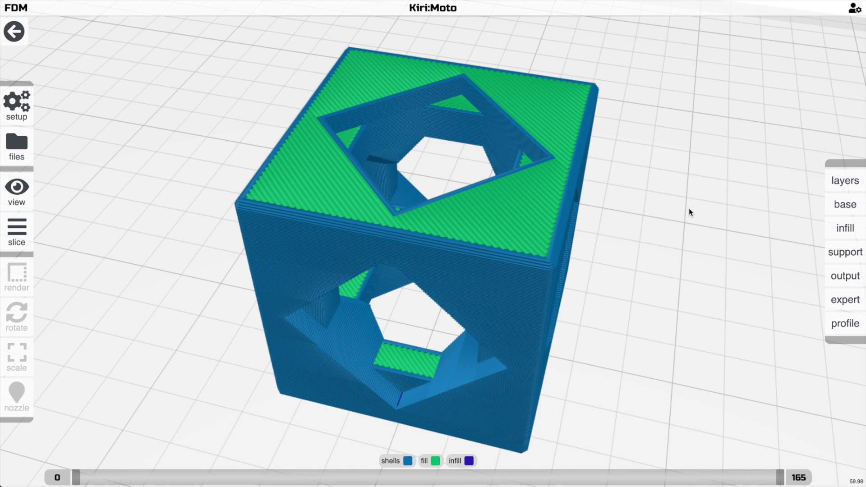
{"action": "key", "text": "Down"}
{"action": "key", "text": "Down"}
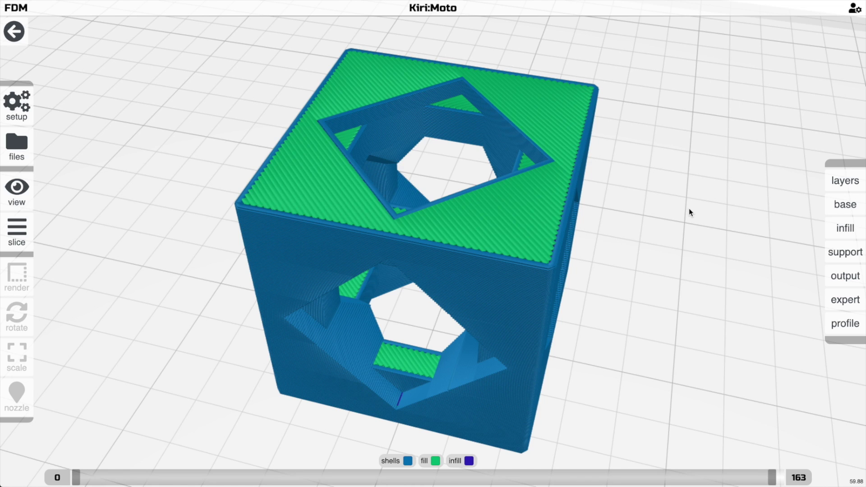
{"action": "key", "text": "Down"}
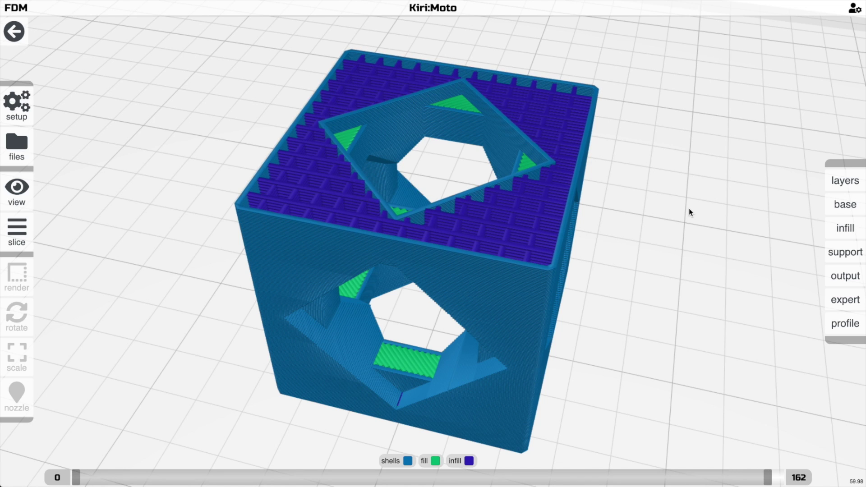
{"action": "key", "text": "Up"}
{"action": "key", "text": "Up"}
{"action": "key", "text": "Up"}
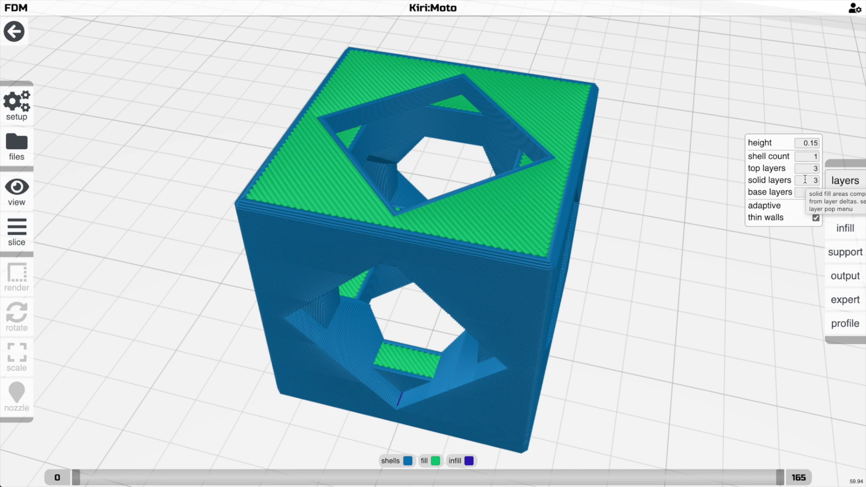
Examine the flat solid areas inside the cube's openings, and cut the visible range to layer 145 and back up to 150.
{"action": "left_click_drag", "start_coordinate": [661, 229], "coordinate": [656, 211]}
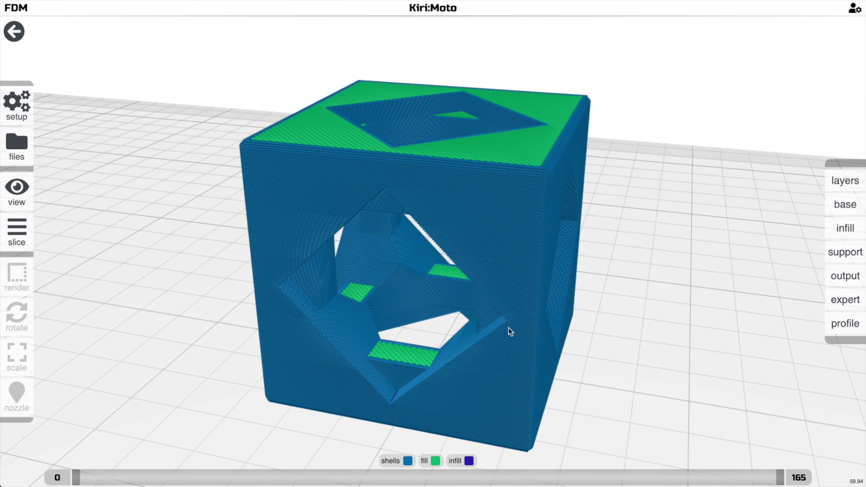
{"action": "left_click_drag", "start_coordinate": [405, 354], "coordinate": [400, 211]}
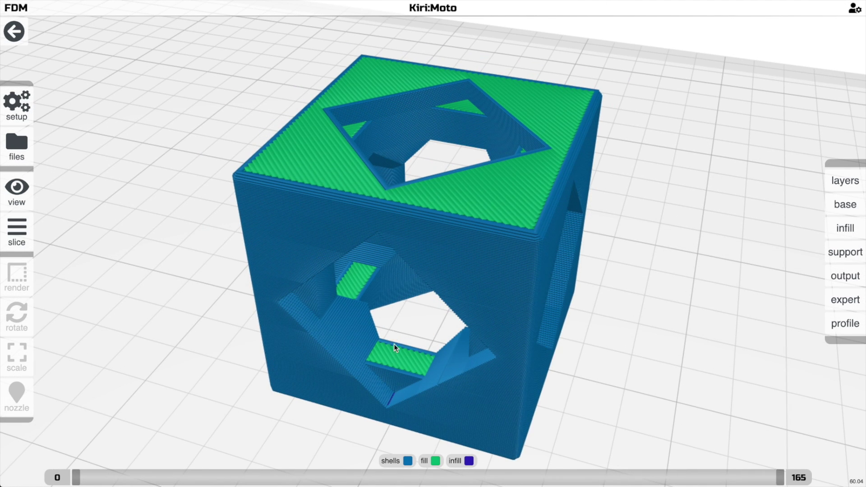
{"action": "left_click_drag", "start_coordinate": [394, 348], "coordinate": [396, 351]}
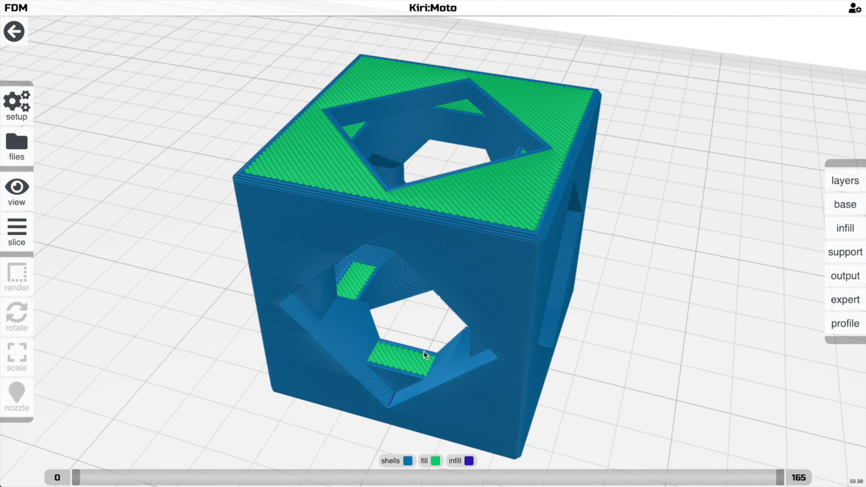
{"action": "scroll", "coordinate": [423, 351], "scroll_direction": "down", "scroll_amount": 20, "text": "shift"}
{"action": "scroll", "coordinate": [418, 322], "scroll_direction": "up", "scroll_amount": 6, "text": "shift"}
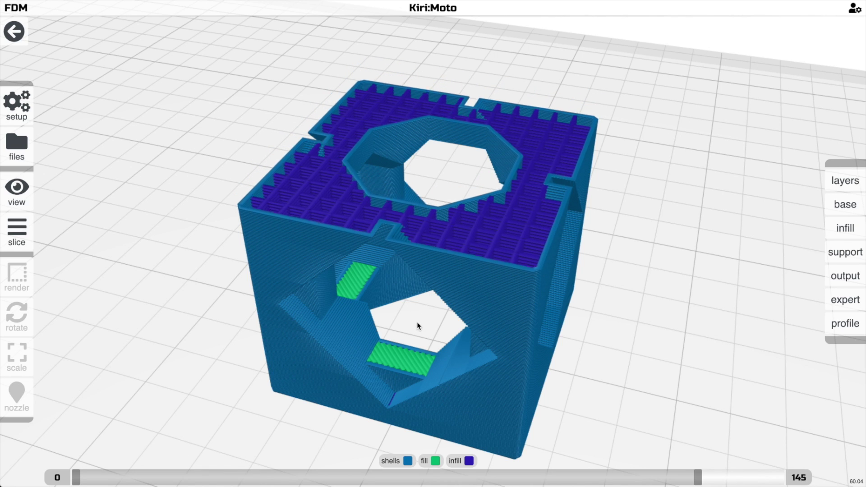
{"action": "left_click_drag", "start_coordinate": [422, 310], "coordinate": [386, 332]}
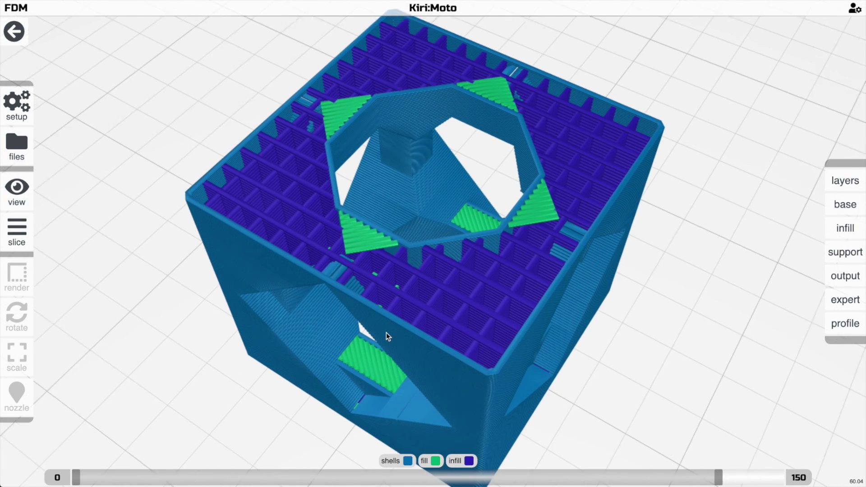
Move the visible range up and down around layer 150 to examine the solid fill beside the central opening.
{"action": "scroll", "coordinate": [386, 332], "scroll_direction": "up", "scroll_amount": 1}
{"action": "scroll", "coordinate": [386, 332], "scroll_direction": "down", "scroll_amount": 1, "text": "shift"}
{"action": "key", "text": "Up"}
{"action": "key", "text": "Up"}
{"action": "key", "text": "Up"}
{"action": "key", "text": "Up"}
{"action": "key", "text": "Up"}
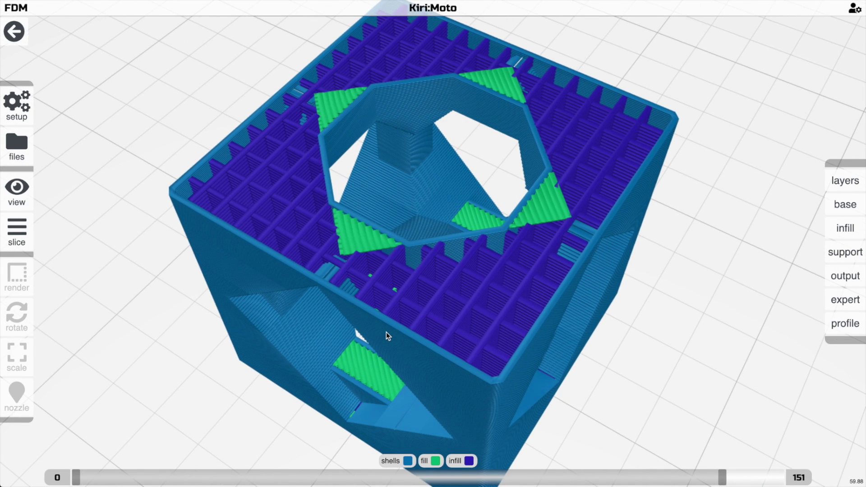
{"action": "key", "text": "Down"}
{"action": "key", "text": "Down"}
{"action": "key", "text": "Down"}
{"action": "key", "text": "Down"}
{"action": "key", "text": "Down"}
{"action": "key", "text": "Down"}
{"action": "key", "text": "Down"}
{"action": "key", "text": "Down"}
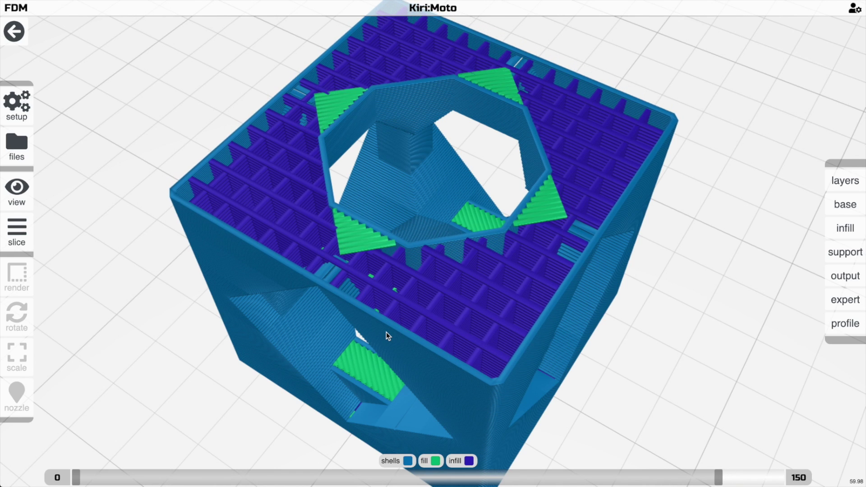
Lower the visible range to layer 130 and raise it to 132 to examine the solid fill above the side openings.
{"action": "key", "text": "Down"}
{"action": "key", "text": "Down"}
{"action": "key", "text": "Down"}
{"action": "key", "text": "Down"}
{"action": "key", "text": "Down"}
{"action": "key", "text": "Down"}
{"action": "key", "text": "Down"}
{"action": "key", "text": "Down"}
{"action": "key", "text": "Down"}
{"action": "key", "text": "Down"}
{"action": "key", "text": "Down"}
{"action": "key", "text": "Down"}
{"action": "key", "text": "Down"}
{"action": "key", "text": "Down"}
{"action": "key", "text": "Down"}
{"action": "key", "text": "Down"}
{"action": "key", "text": "Down"}
{"action": "key", "text": "Down"}
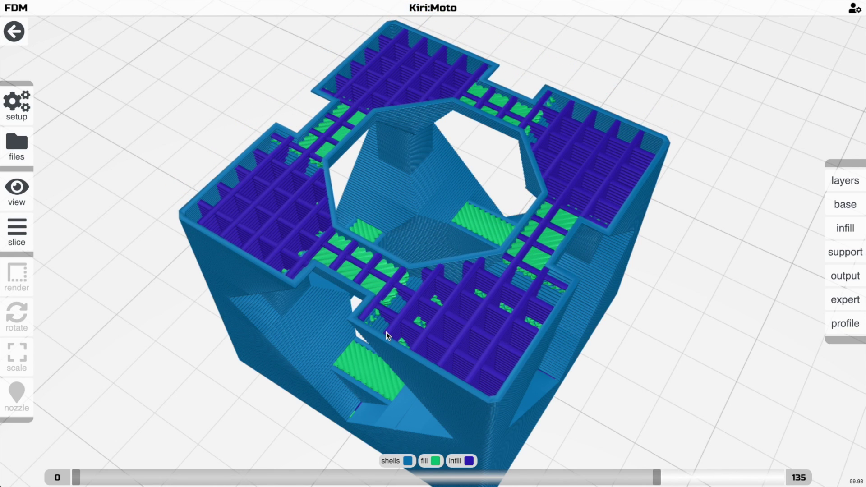
{"action": "key", "text": "Up"}
{"action": "key", "text": "Up"}
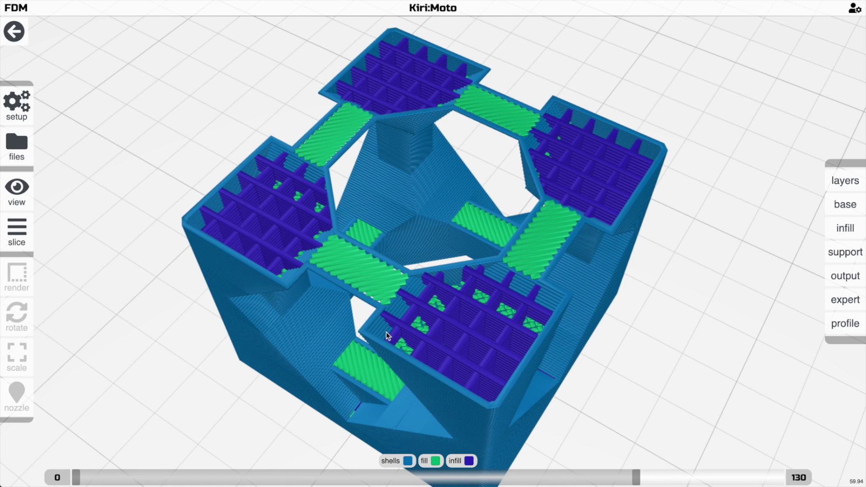
{"action": "key", "text": "Up"}
{"action": "key", "text": "Up"}
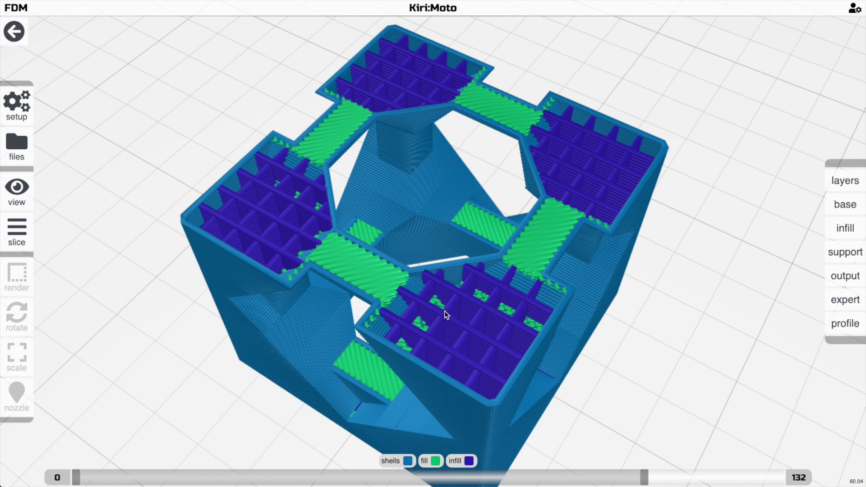
Show all layers of the cube in the home view and review the layer settings.
{"action": "scroll", "coordinate": [445, 311], "scroll_direction": "down", "scroll_amount": 1}
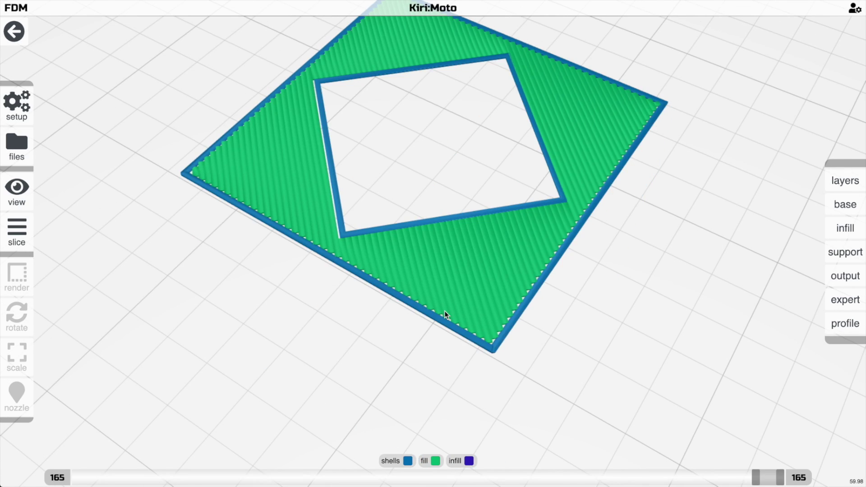
{"action": "key", "text": "h"}
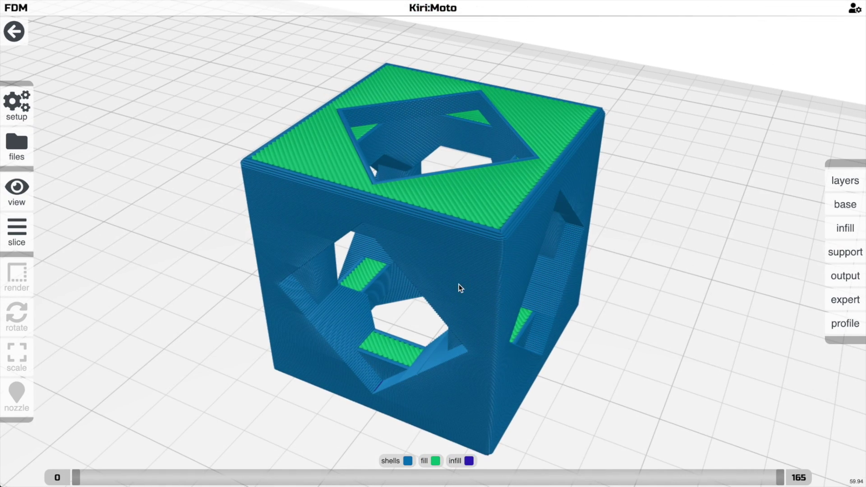
{"action": "left_click", "coordinate": [842, 185]}
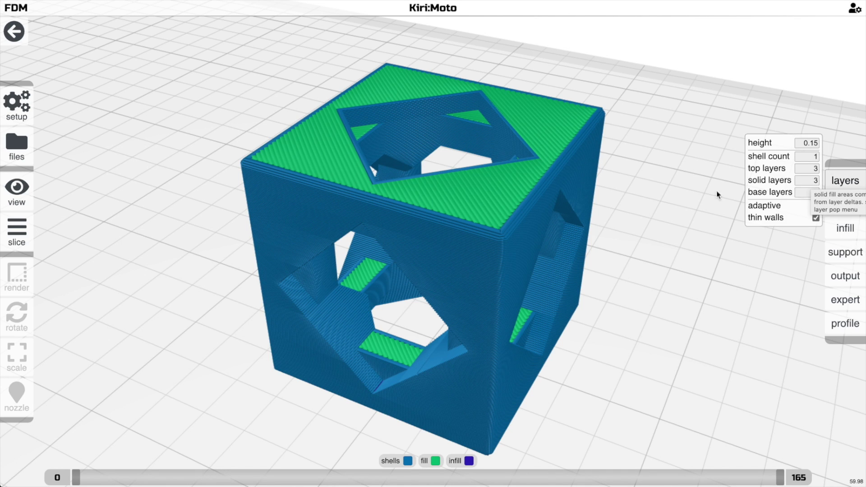
{"action": "left_click", "coordinate": [840, 185]}
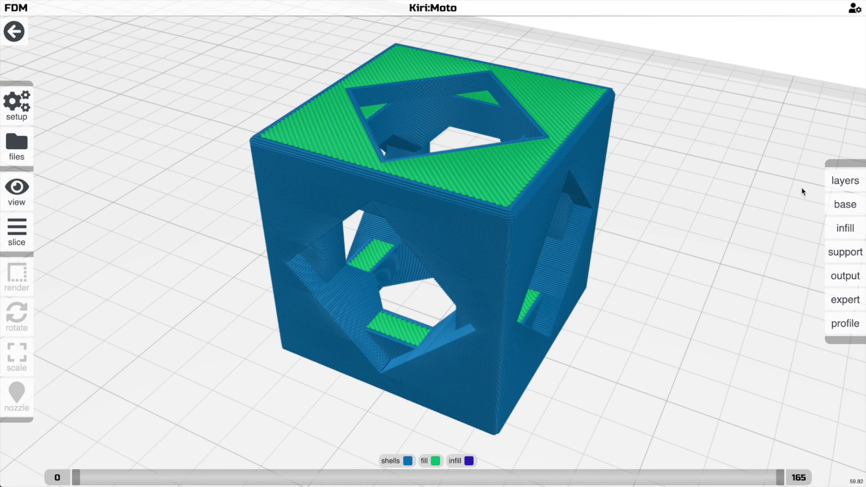
{"action": "mouse_move", "coordinate": [837, 182]}
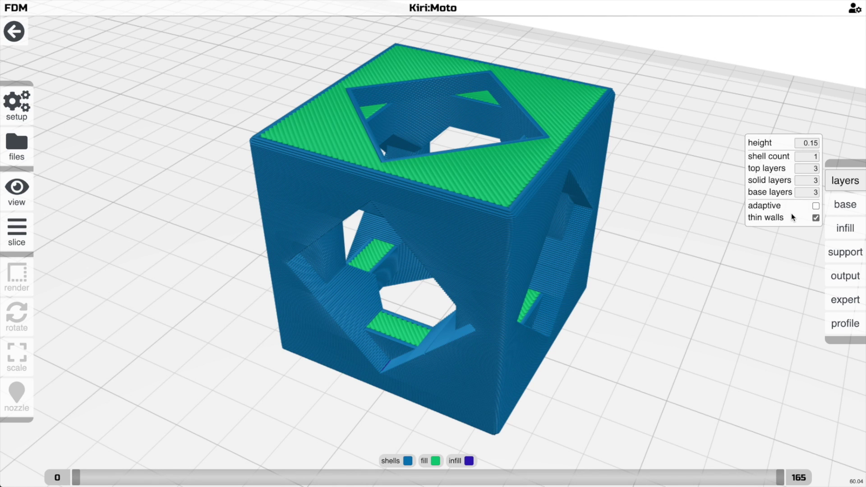
Examine the layer lines on the cube's side walls up close from a lower angle.
{"action": "left_click_drag", "start_coordinate": [704, 230], "coordinate": [686, 216]}
{"action": "scroll", "coordinate": [706, 221], "scroll_direction": "up", "scroll_amount": 2}
{"action": "scroll", "coordinate": [705, 218], "scroll_direction": "down", "scroll_amount": 3}
{"action": "scroll", "coordinate": [686, 217], "scroll_direction": "up", "scroll_amount": 4}
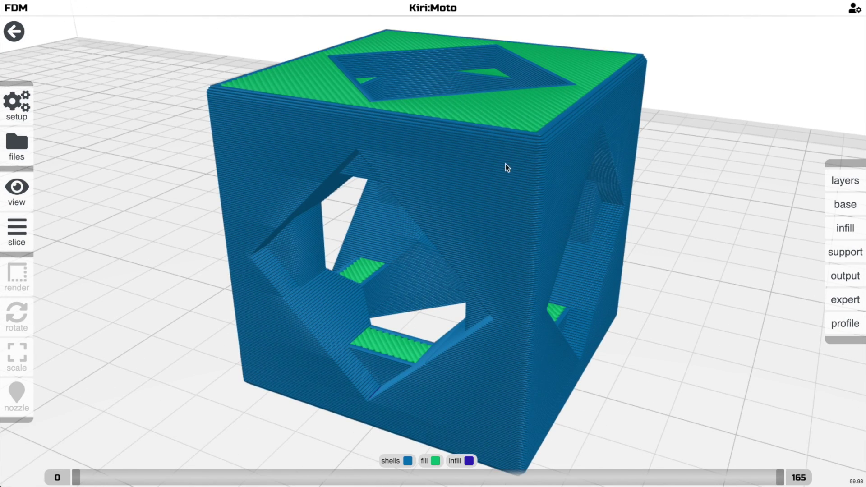
{"action": "left_click_drag", "start_coordinate": [505, 163], "coordinate": [549, 220]}
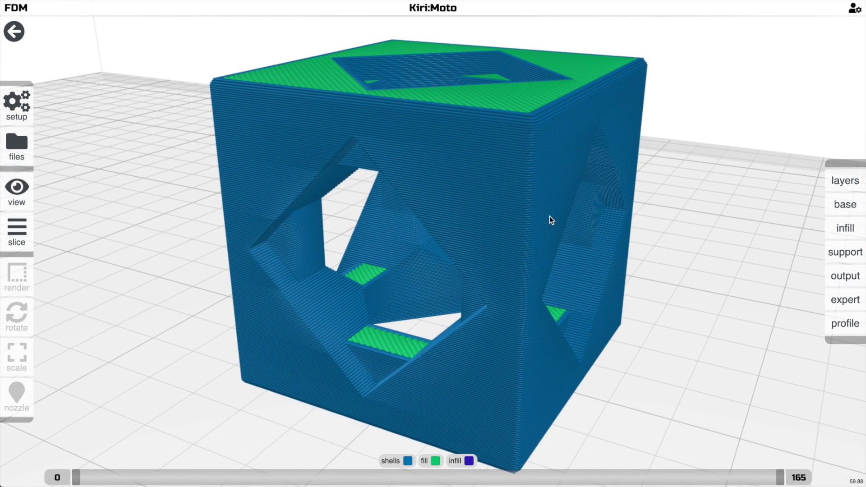
Set the layer height to 0.3 mm and slice the cube again.
{"action": "mouse_move", "coordinate": [845, 203]}
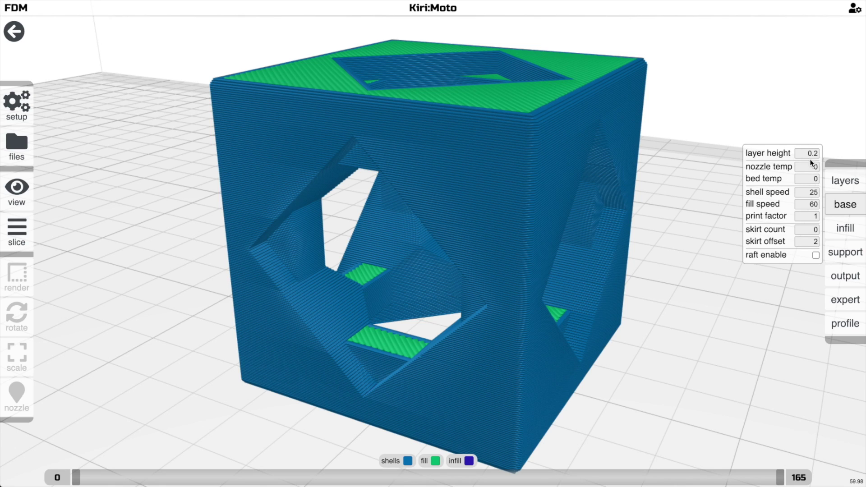
{"action": "left_click", "coordinate": [839, 182]}
{"action": "left_click", "coordinate": [807, 143]}
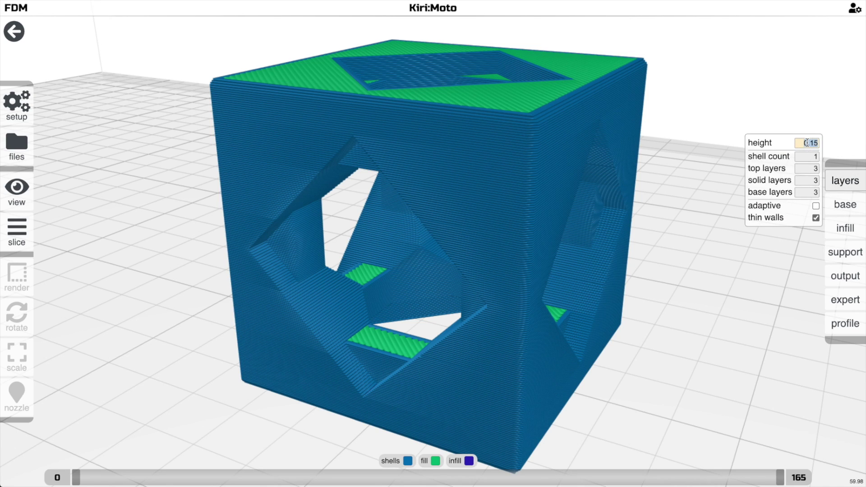
{"action": "type", "text": ".3"}
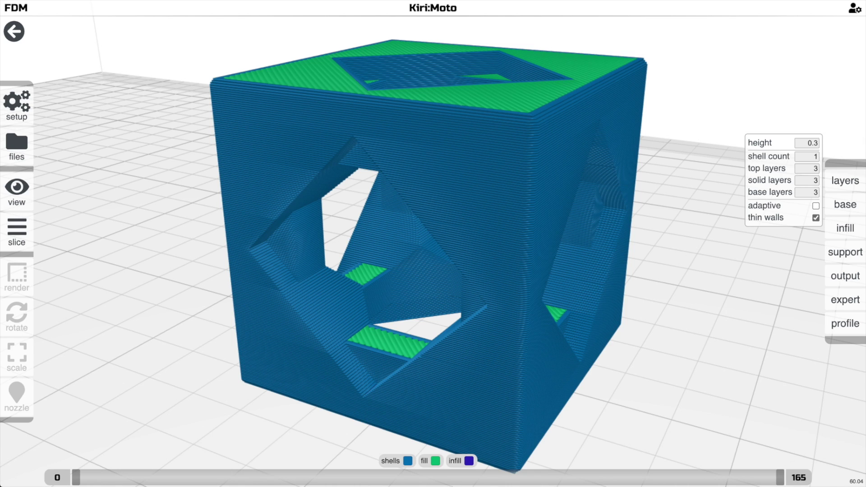
{"action": "left_click_drag", "start_coordinate": [688, 366], "coordinate": [683, 364]}
{"action": "key", "text": "s"}
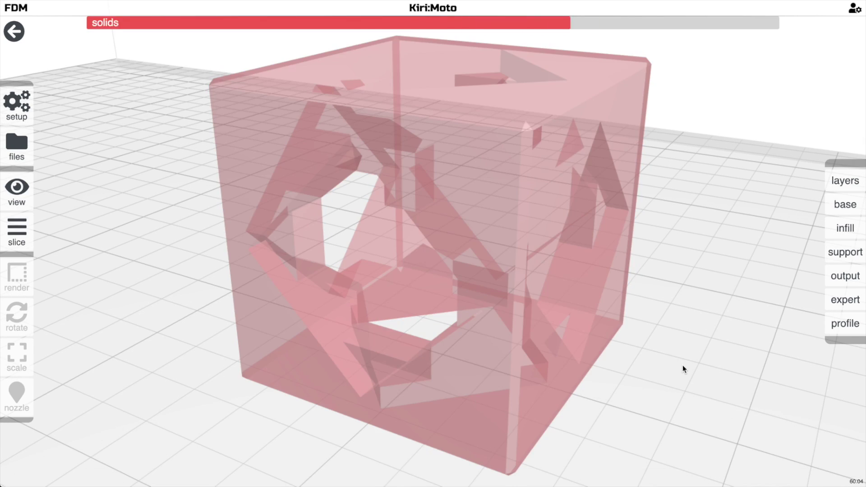
{"action": "scroll", "coordinate": [672, 351], "scroll_direction": "down", "scroll_amount": 3}
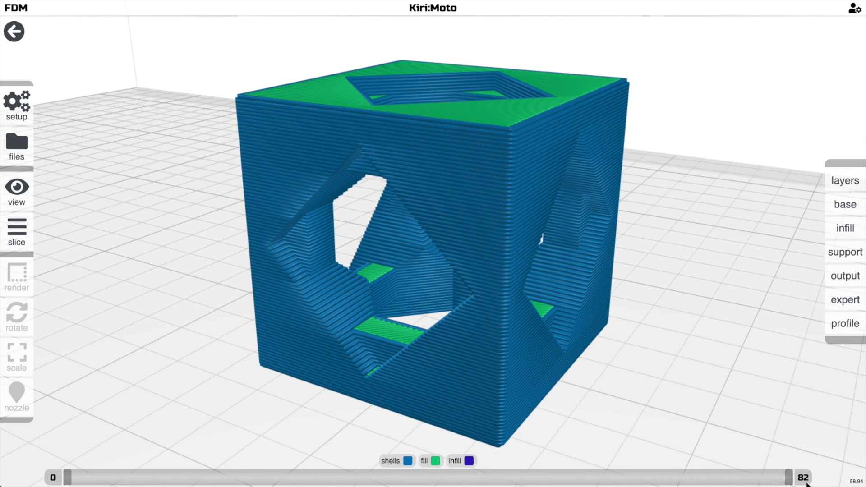
{"action": "scroll", "coordinate": [623, 331], "scroll_direction": "up", "scroll_amount": 5}
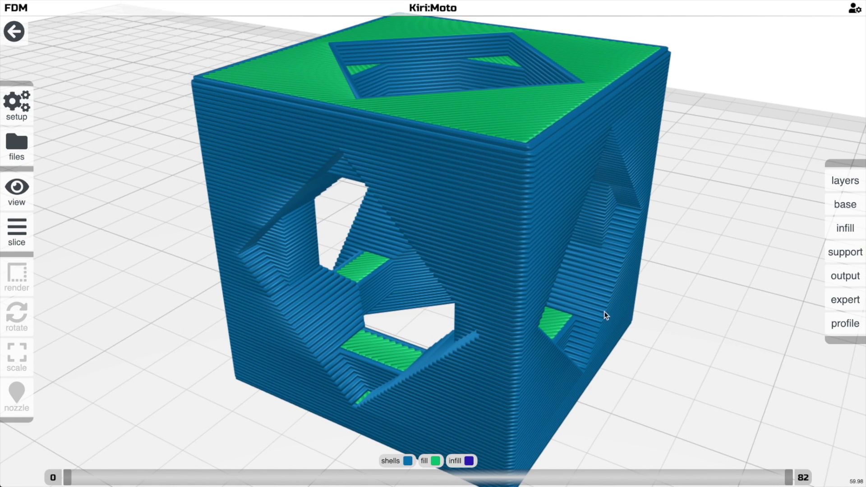
Lower the visible layer range of the cube by several layers and raise it back to the top layer.
{"action": "key", "text": "Down"}
{"action": "key", "text": "Down"}
{"action": "key", "text": "Down"}
{"action": "key", "text": "Down"}
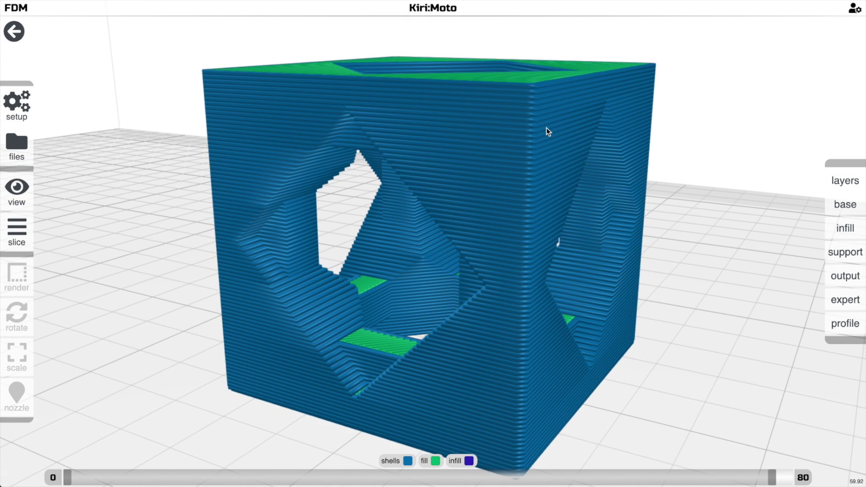
{"action": "key", "text": "Up"}
{"action": "key", "text": "Up"}
{"action": "key", "text": "Up"}
{"action": "key", "text": "Up"}
Isolate the top layer, step down three layers and back up, and show all layers of the cube again.
{"action": "key", "text": "1"}
{"action": "key", "text": "Down"}
{"action": "key", "text": "Down"}
{"action": "key", "text": "Down"}
{"action": "key", "text": "Up"}
{"action": "key", "text": "Up"}
{"action": "key", "text": "Up"}
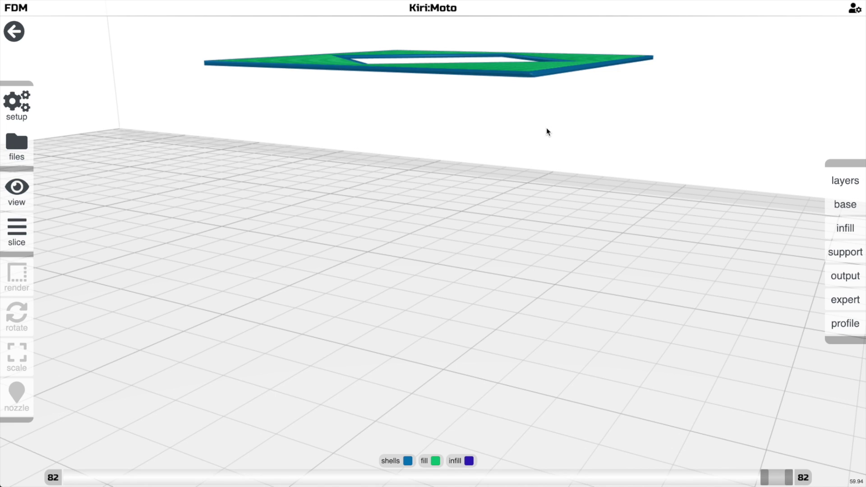
{"action": "key", "text": "0"}
{"action": "scroll", "coordinate": [546, 128], "scroll_direction": "down", "scroll_amount": 3}
{"action": "left_click_drag", "start_coordinate": [546, 128], "coordinate": [620, 160]}
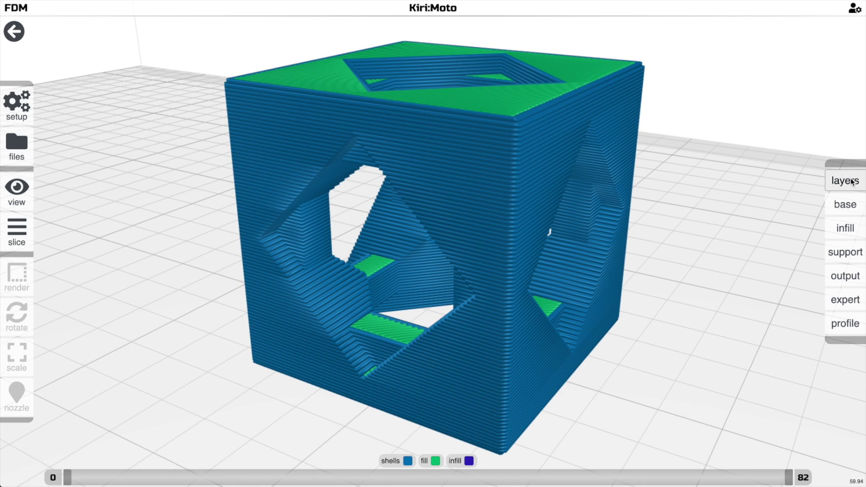
Enable adaptive layer heights with a minimum height of 0.1 mm and slice the cube.
{"action": "mouse_move", "coordinate": [834, 177]}
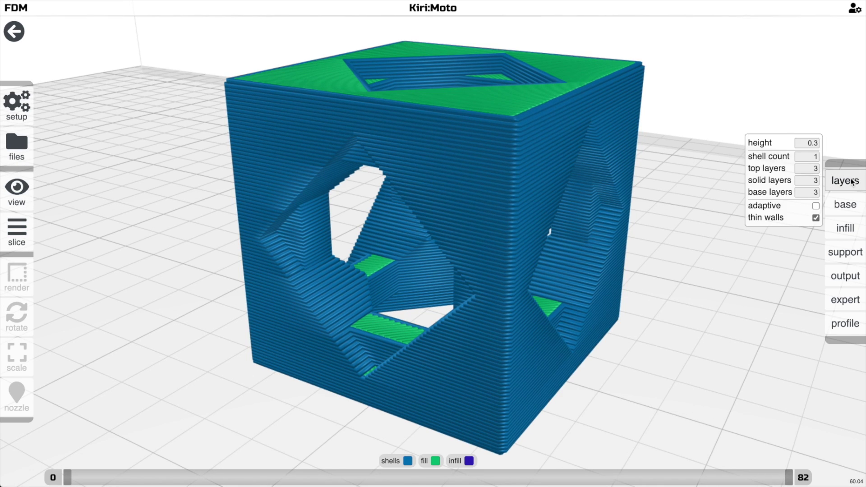
{"action": "left_click", "coordinate": [810, 143]}
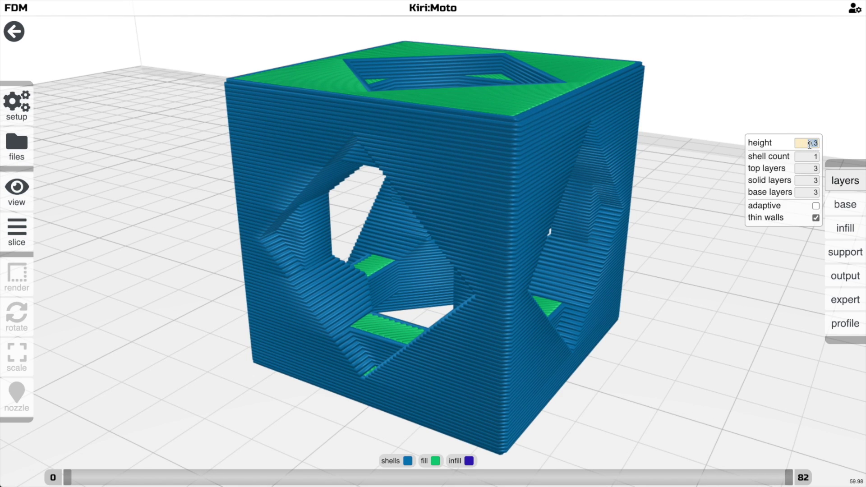
{"action": "left_click", "coordinate": [815, 205]}
{"action": "left_click", "coordinate": [817, 149]}
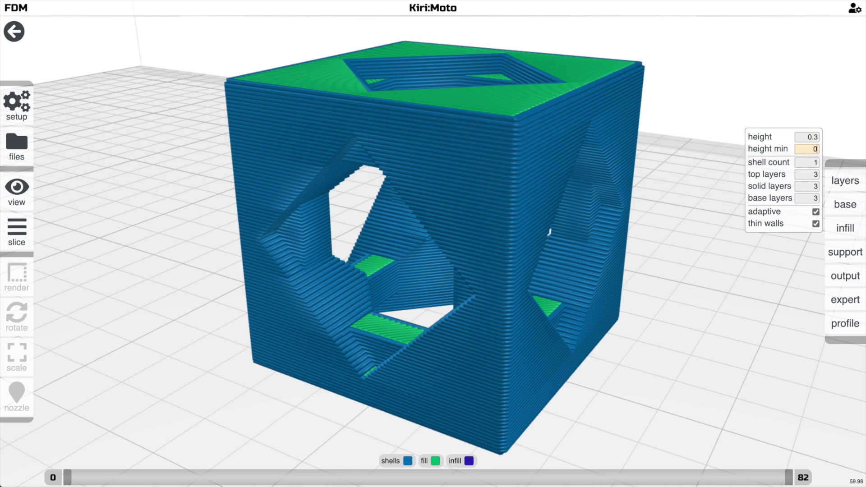
{"action": "key", "text": "1"}
{"action": "mouse_move", "coordinate": [842, 181]}
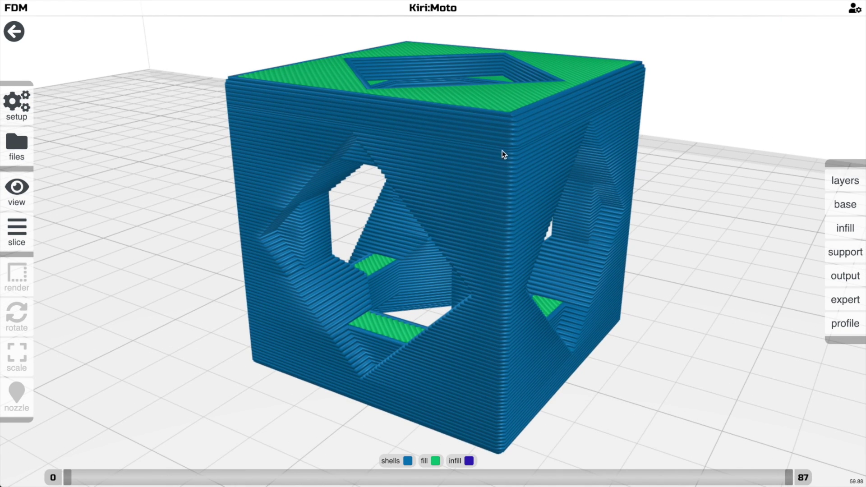
Examine the adaptive layer lines on the cube's side walls, angled openings and top face from several angles.
{"action": "left_click_drag", "start_coordinate": [505, 244], "coordinate": [505, 229]}
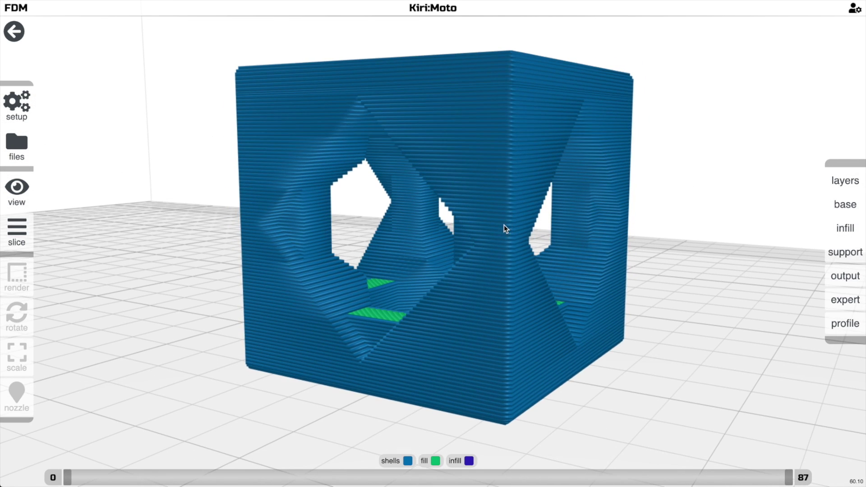
{"action": "left_click_drag", "start_coordinate": [491, 88], "coordinate": [378, 235]}
{"action": "scroll", "coordinate": [492, 154], "scroll_direction": "down", "scroll_amount": 2}
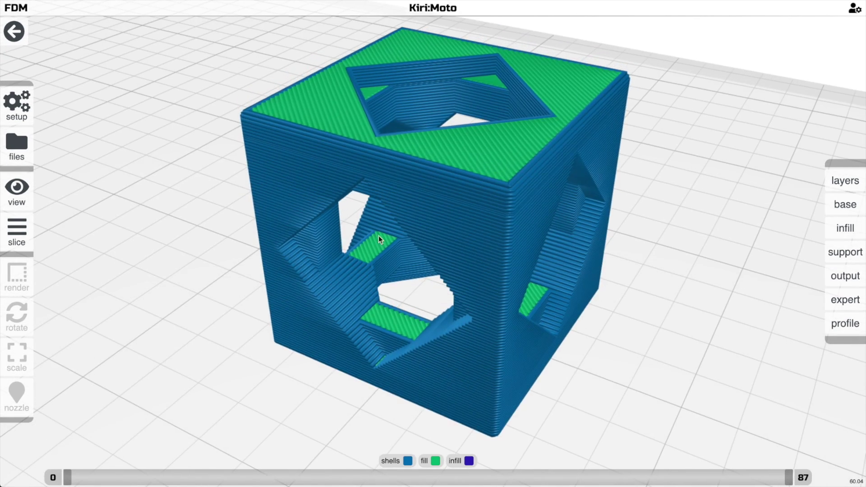
{"action": "left_click_drag", "start_coordinate": [529, 211], "coordinate": [541, 256]}
{"action": "left_click_drag", "start_coordinate": [532, 310], "coordinate": [546, 293]}
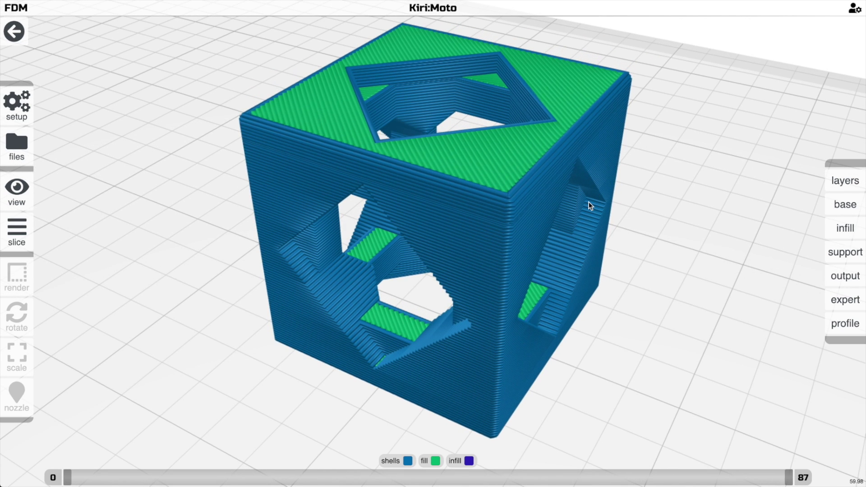
Turn off adaptive layer heights for the cube.
{"action": "mouse_move", "coordinate": [589, 202]}
{"action": "left_mouse_down"}
{"action": "mouse_move", "coordinate": [591, 186]}
{"action": "mouse_move", "coordinate": [545, 196]}
{"action": "mouse_move", "coordinate": [543, 207]}
{"action": "mouse_move", "coordinate": [453, 210]}
{"action": "mouse_move", "coordinate": [600, 195]}
{"action": "left_mouse_up"}
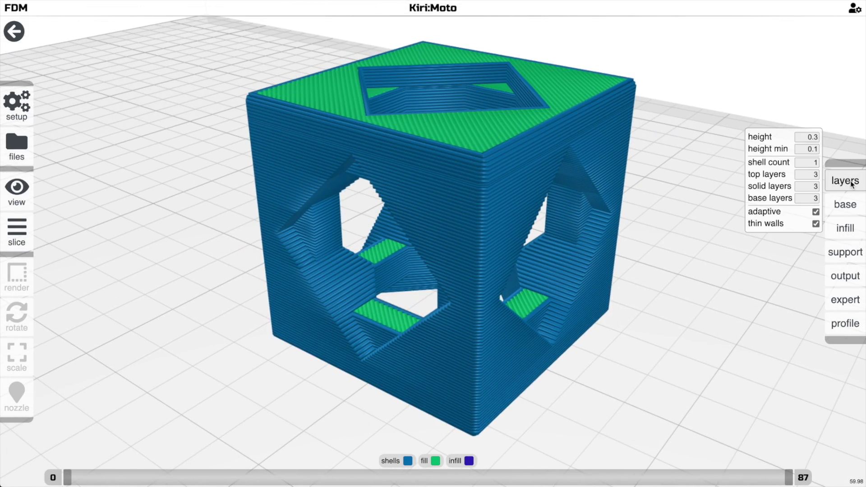
{"action": "left_click", "coordinate": [815, 212]}
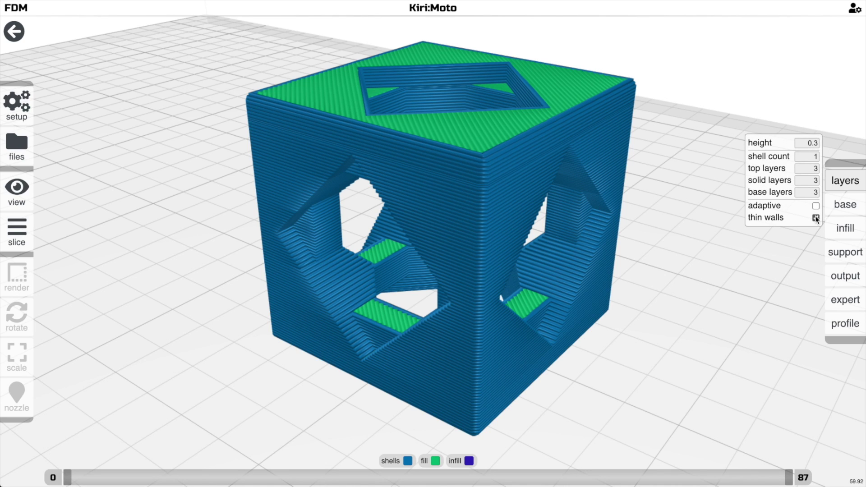
{"action": "scroll", "coordinate": [657, 241], "scroll_direction": "down", "scroll_amount": 3}
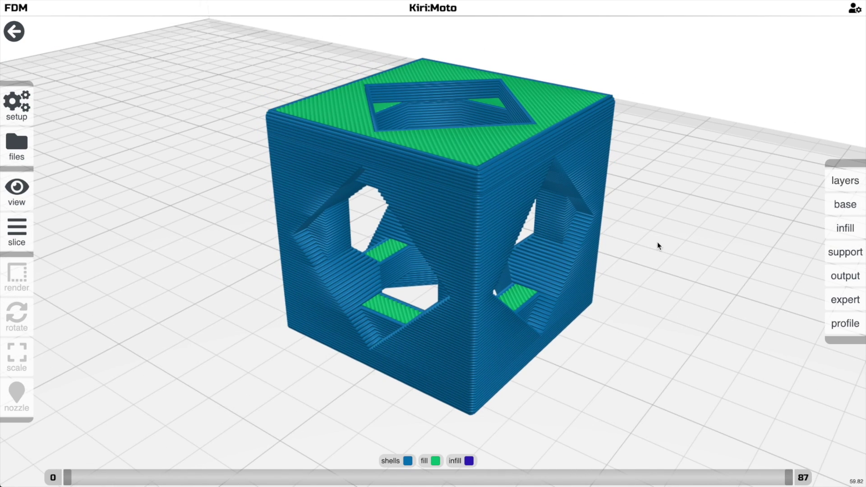
Replace the cube on the bed with the recent file "a thin wall test" and view it from above.
{"action": "key", "text": "a"}
{"action": "key", "text": "super+a"}
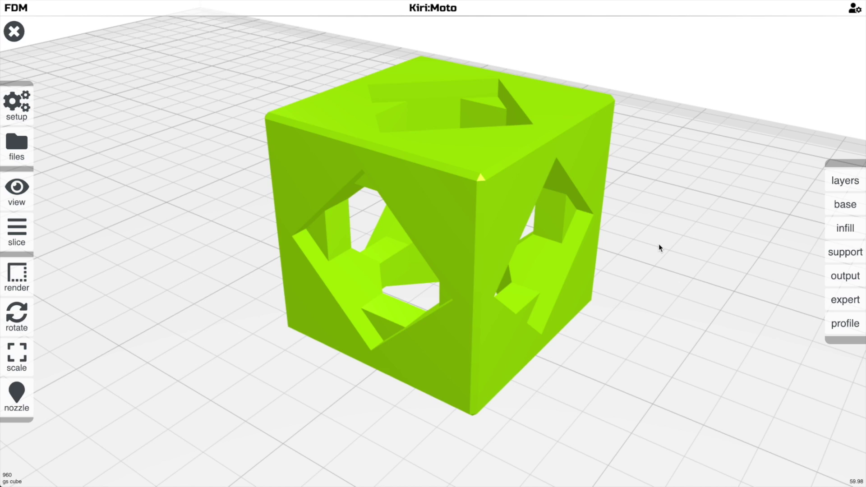
{"action": "key", "text": "BackSpace"}
{"action": "key", "text": "r"}
{"action": "left_click", "coordinate": [398, 186]}
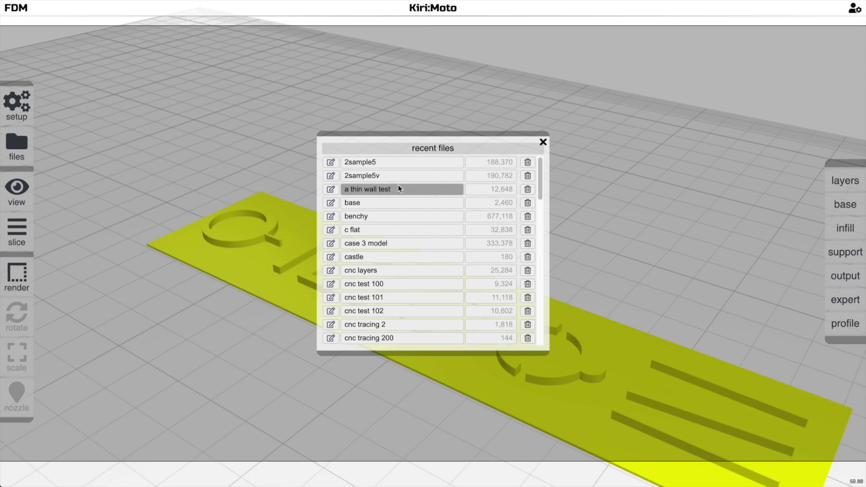
{"action": "key", "text": "t"}
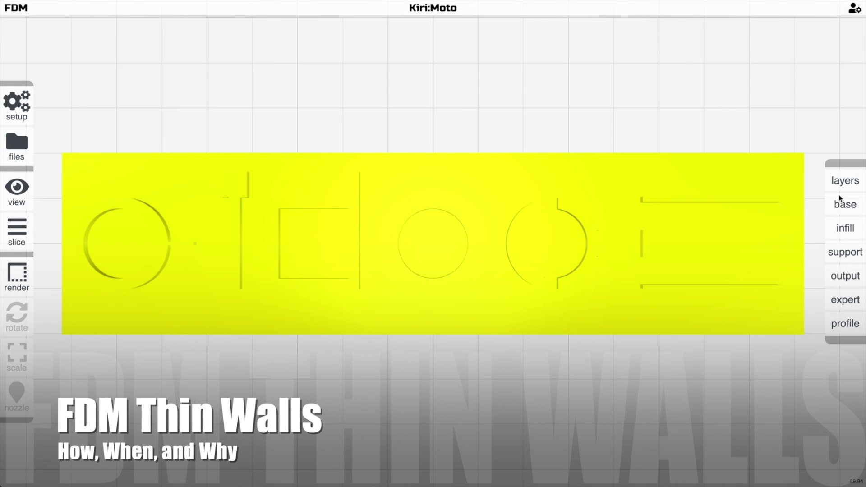
Slice the thin wall test with thin walls off and examine the narrow walls of the rings and square frame.
{"action": "mouse_move", "coordinate": [840, 185]}
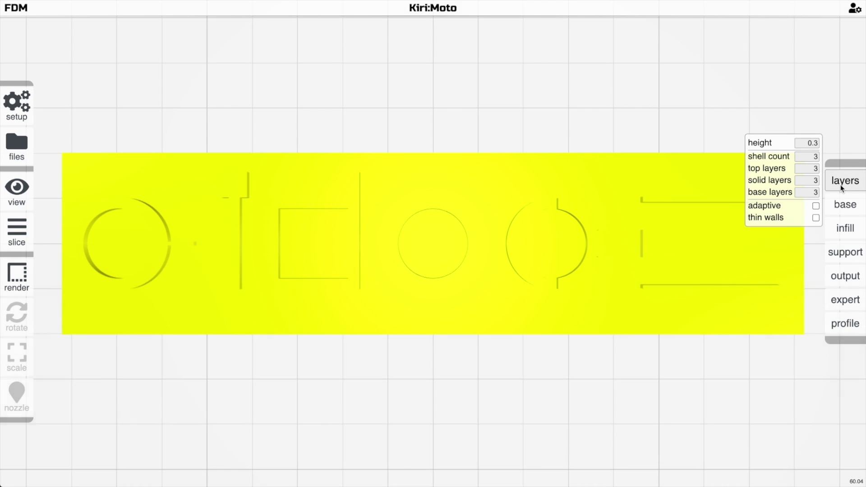
{"action": "key", "text": "s"}
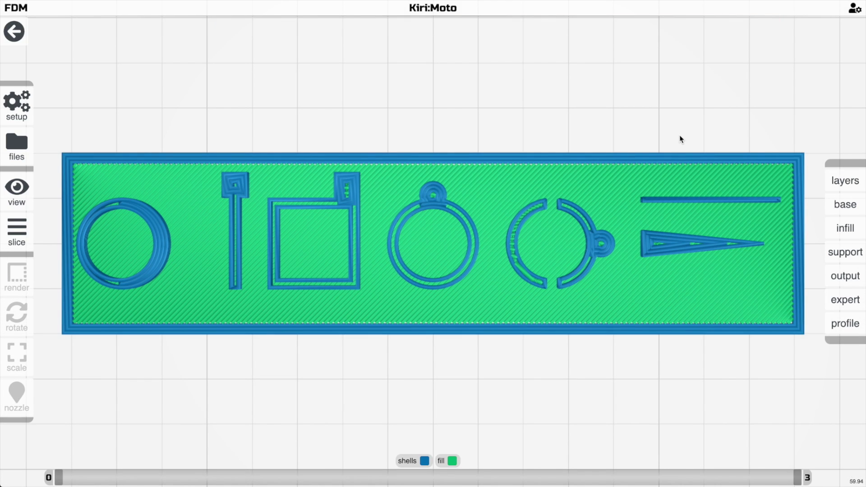
{"action": "scroll", "coordinate": [665, 144], "scroll_direction": "up", "scroll_amount": 5}
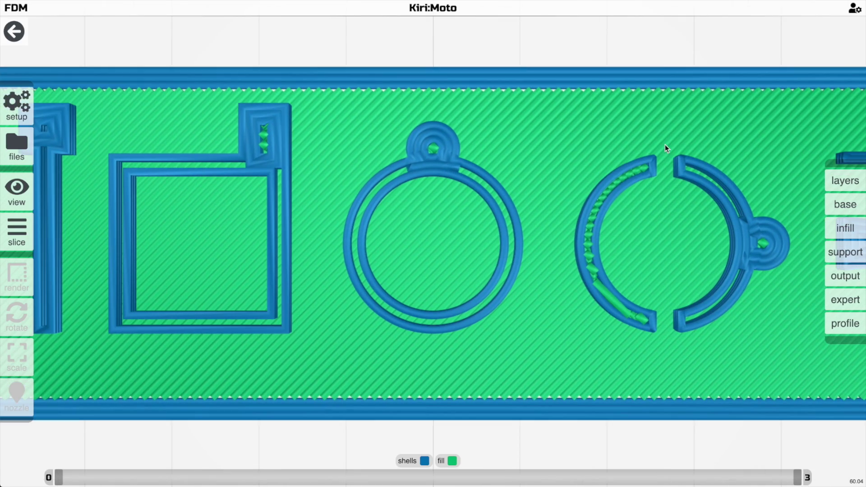
{"action": "left_click_drag", "start_coordinate": [521, 170], "coordinate": [566, 219]}
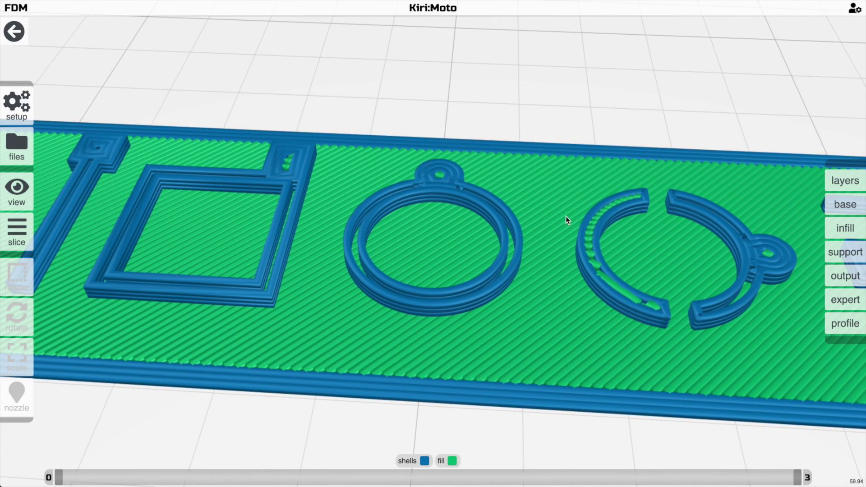
{"action": "key", "text": "t"}
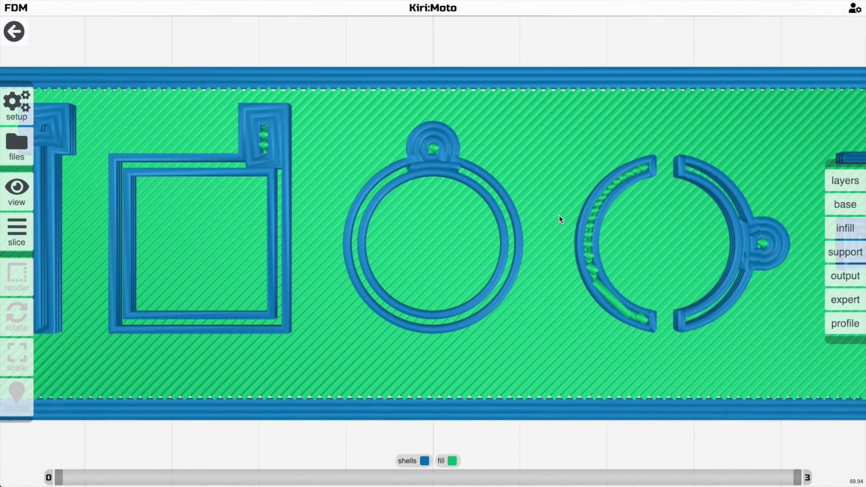
{"action": "scroll", "coordinate": [559, 215], "scroll_direction": "up", "scroll_amount": 1}
{"action": "scroll", "coordinate": [559, 215], "scroll_direction": "down", "scroll_amount": 2}
{"action": "left_click_drag", "start_coordinate": [527, 146], "coordinate": [527, 143]}
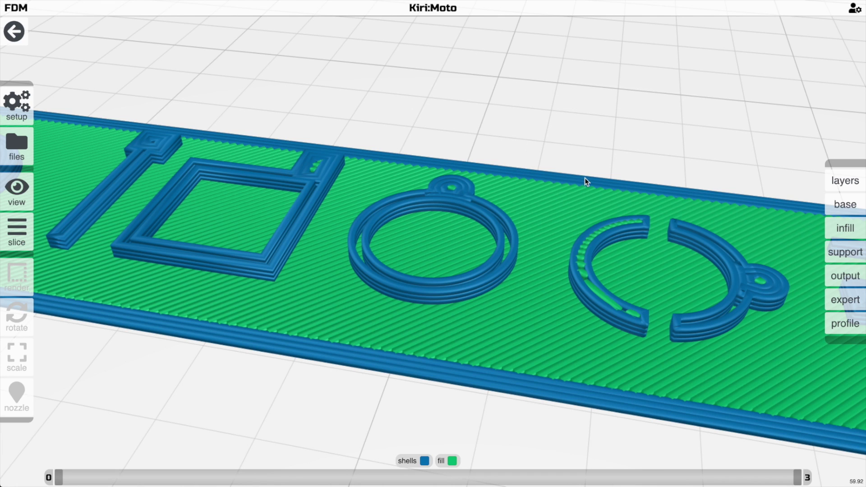
Enable thin walls, slice the test part again and examine the narrow walls up close.
{"action": "left_click", "coordinate": [854, 180]}
{"action": "left_click", "coordinate": [815, 218]}
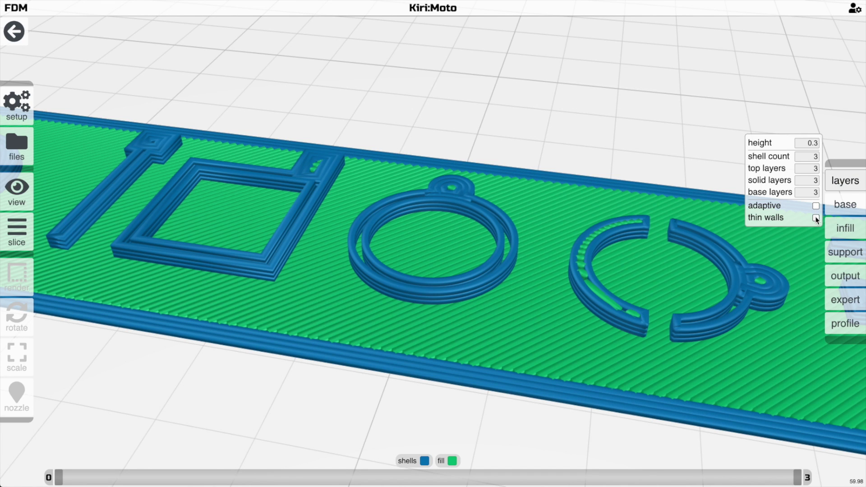
{"action": "scroll", "coordinate": [544, 231], "scroll_direction": "up", "scroll_amount": 5}
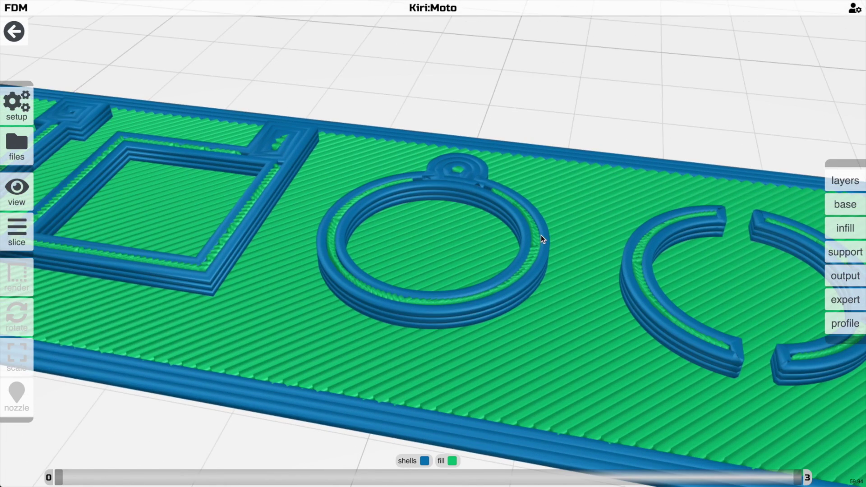
{"action": "left_click_drag", "start_coordinate": [540, 248], "coordinate": [520, 209]}
Generate the print preview of the sliced thin wall test.
{"action": "scroll", "coordinate": [546, 258], "scroll_direction": "down", "scroll_amount": 5}
{"action": "key", "text": "t"}
{"action": "scroll", "coordinate": [546, 258], "scroll_direction": "down", "scroll_amount": 3}
{"action": "key", "text": "p"}
Step down and up through the preview layers to examine the toolpaths inside the narrow walls, and show all layers again.
{"action": "key", "text": "Down"}
{"action": "key", "text": "Down"}
{"action": "key", "text": "Down"}
{"action": "key", "text": "Up"}
{"action": "key", "text": "Up"}
{"action": "key", "text": "Up"}
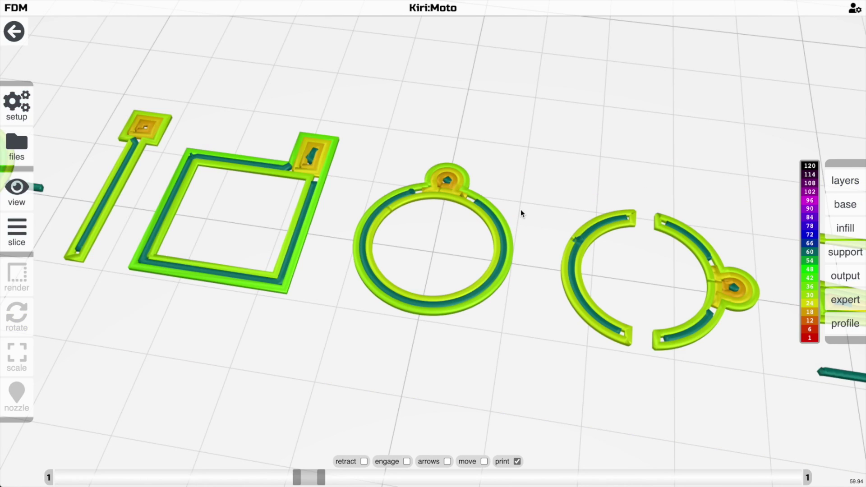
{"action": "key", "text": "Down"}
{"action": "key", "text": "Up"}
{"action": "key", "text": "0"}
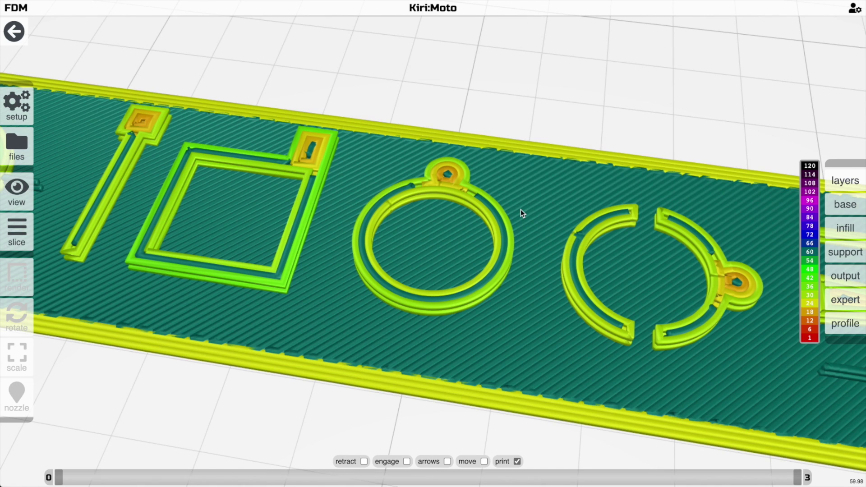
Return to the unsliced thin wall test and slice it again to examine the features from an angled view.
{"action": "key", "text": "t"}
{"action": "key", "text": "a"}
{"action": "scroll", "coordinate": [525, 211], "scroll_direction": "down", "scroll_amount": 5}
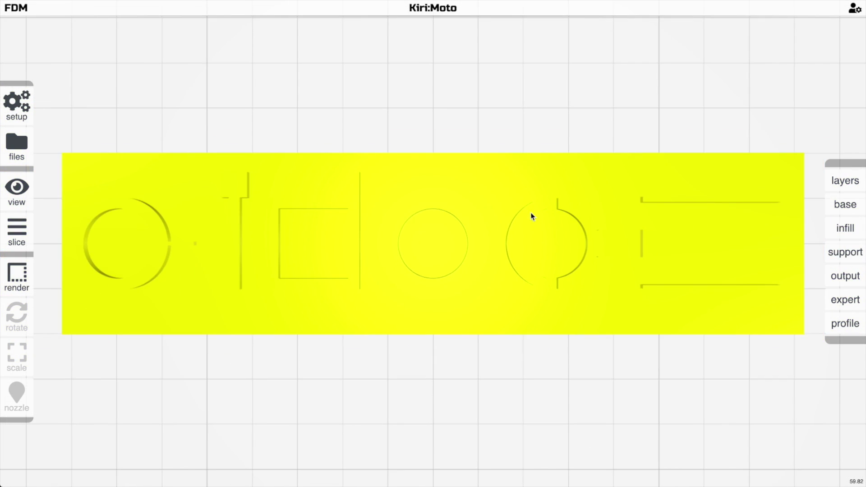
{"action": "mouse_move", "coordinate": [844, 181]}
{"action": "left_click_drag", "start_coordinate": [676, 219], "coordinate": [652, 192]}
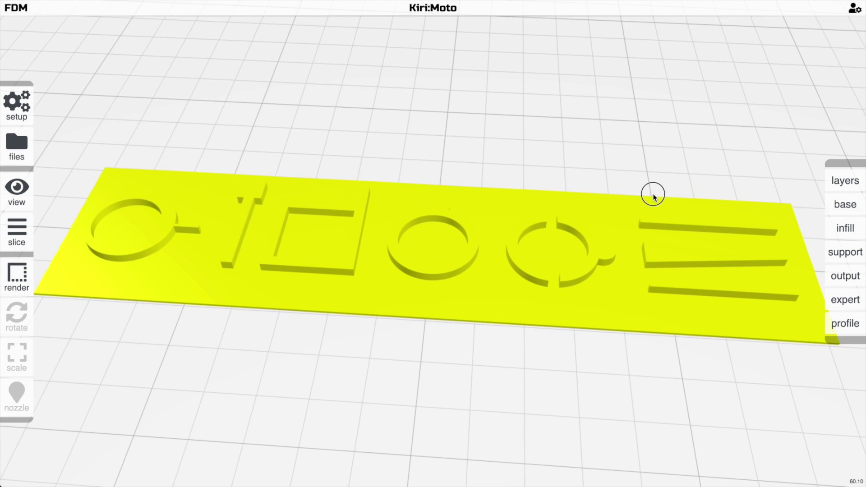
{"action": "key", "text": "s"}
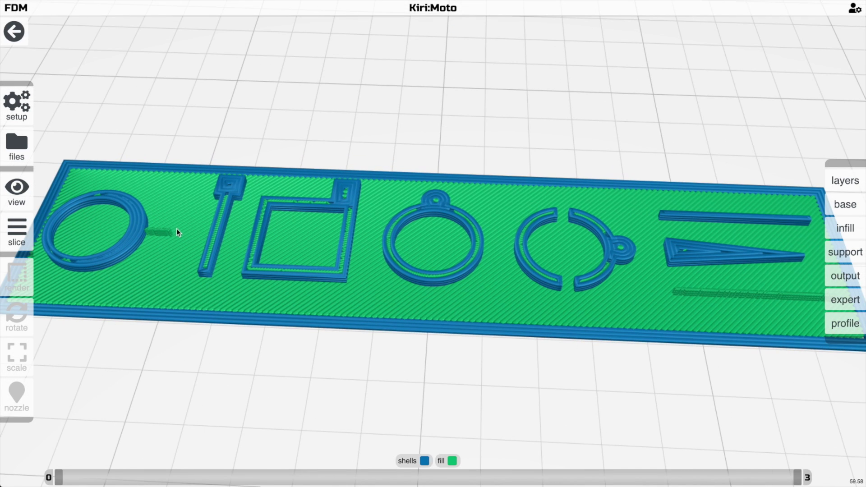
{"action": "scroll", "coordinate": [337, 239], "scroll_direction": "down", "scroll_amount": 3}
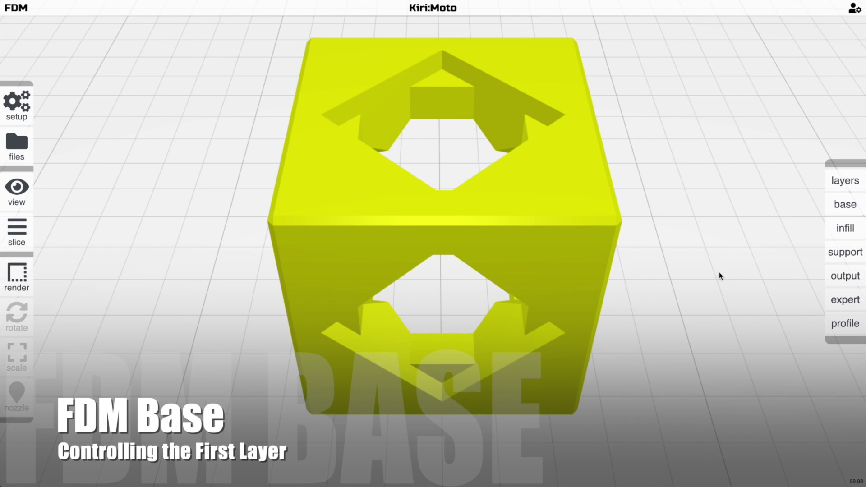
Set the base print factor to 1.1 and restore it to 1.
{"action": "left_click", "coordinate": [848, 205]}
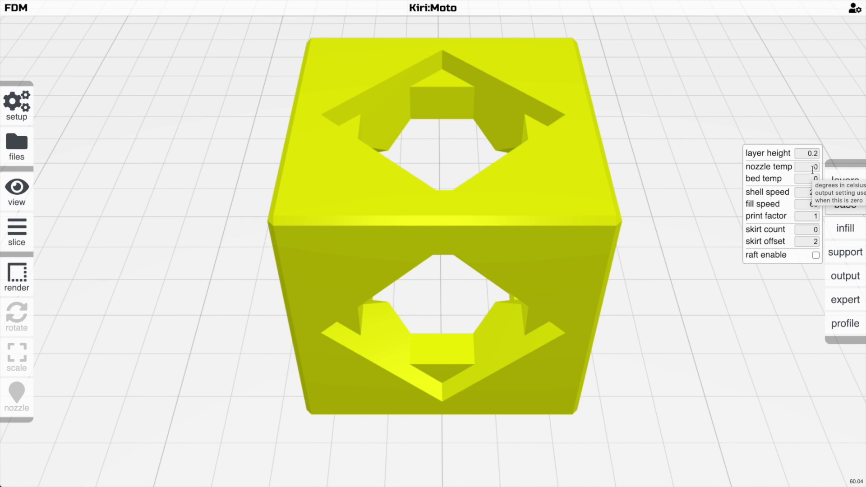
{"action": "left_click", "coordinate": [803, 217]}
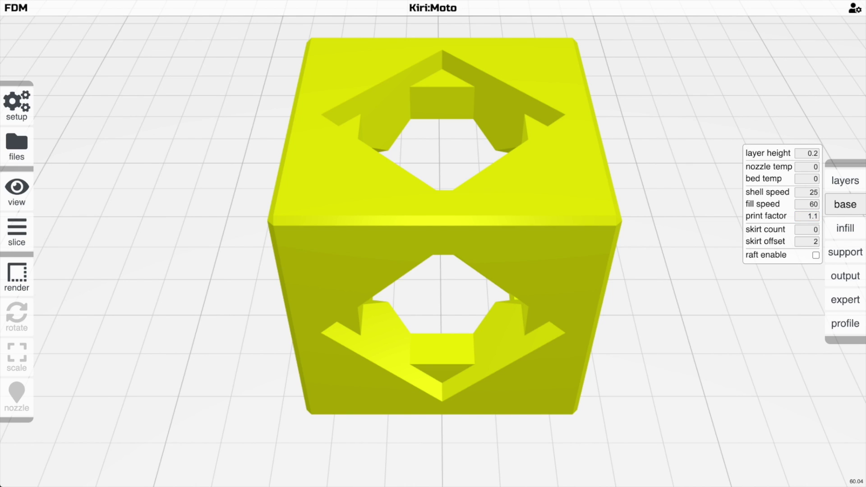
{"action": "double_click", "coordinate": [810, 216]}
{"action": "type", "text": "1"}
{"action": "key", "text": "Return"}
Slice the cube with a base layer height of 0.5 mm and check the general layer settings.
{"action": "double_click", "coordinate": [811, 153]}
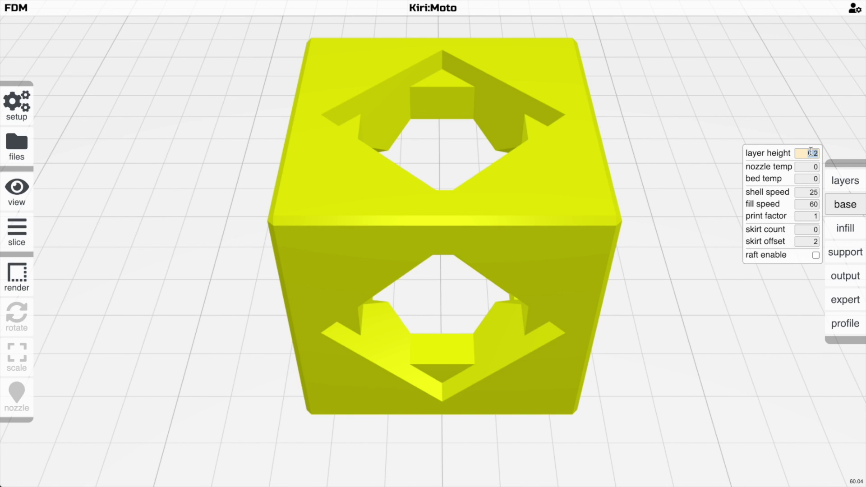
{"action": "type", "text": ".5s"}
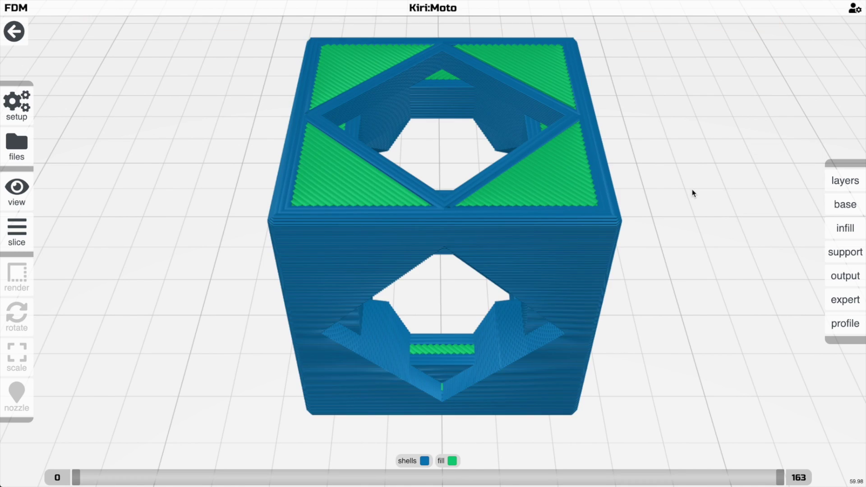
{"action": "left_click_drag", "start_coordinate": [692, 189], "coordinate": [653, 150]}
{"action": "left_click", "coordinate": [833, 177]}
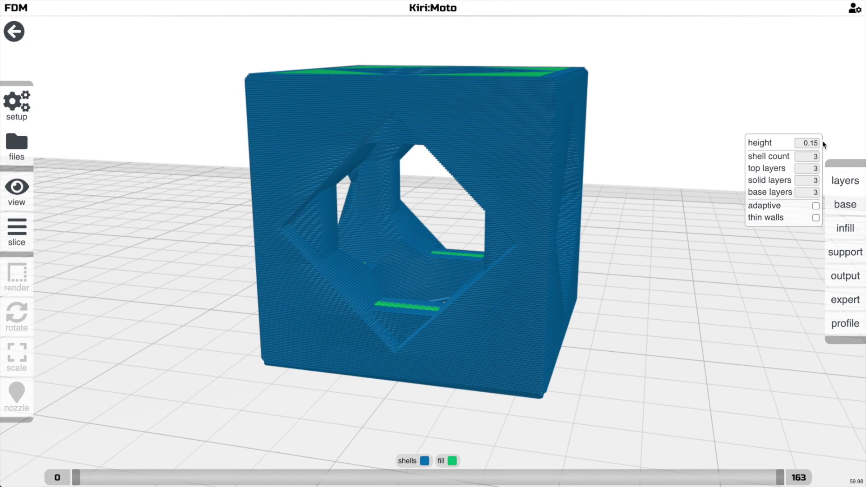
Check the base settings and examine the sliced cube's first layer from a low angle.
{"action": "mouse_move", "coordinate": [839, 204]}
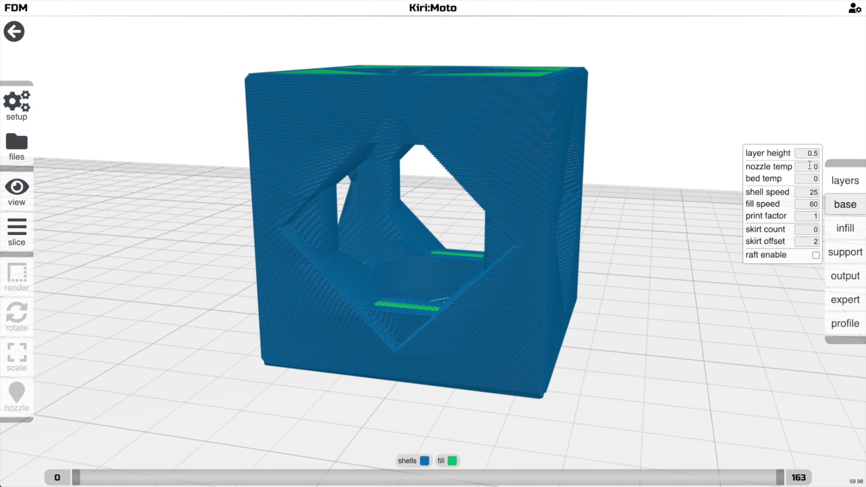
{"action": "scroll", "coordinate": [638, 271], "scroll_direction": "up", "scroll_amount": 10}
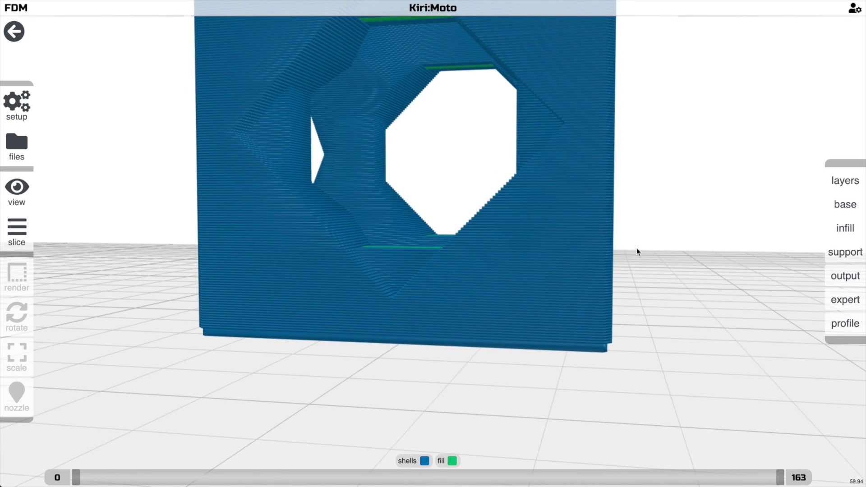
{"action": "left_click_drag", "start_coordinate": [639, 247], "coordinate": [645, 238]}
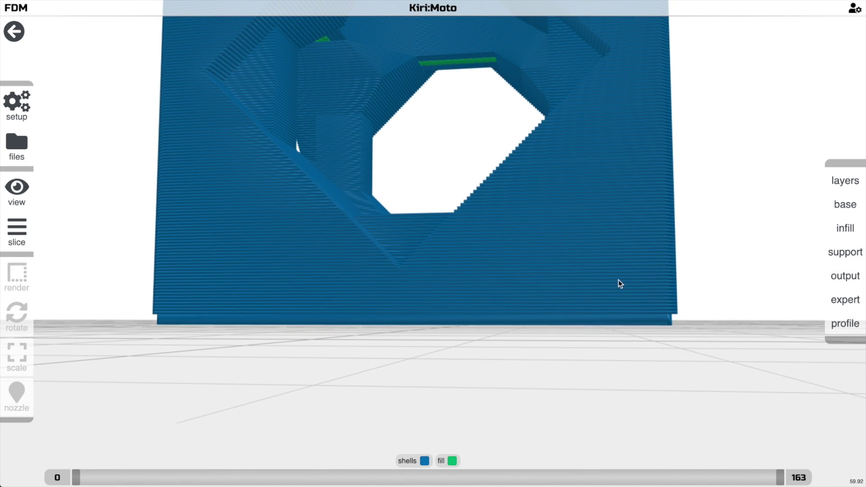
{"action": "left_click_drag", "start_coordinate": [634, 315], "coordinate": [704, 362]}
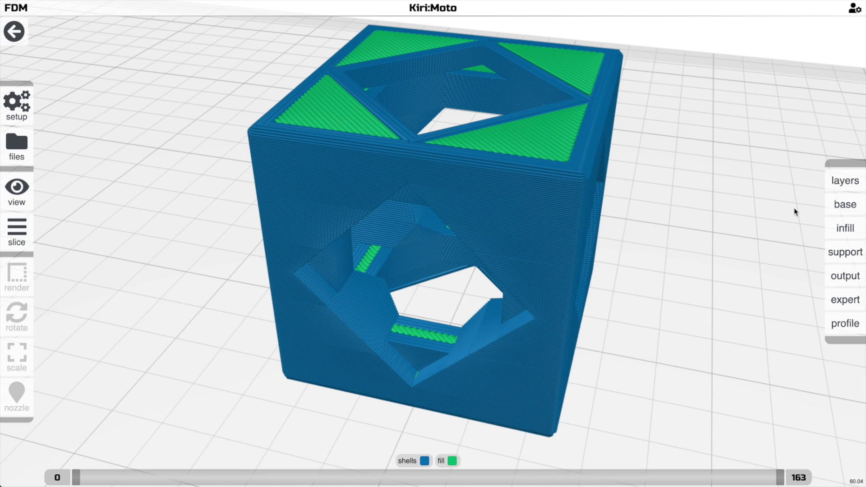
Set the base skirt count to 2, slice the cube and preview the print to examine the skirt around it.
{"action": "left_click", "coordinate": [840, 205]}
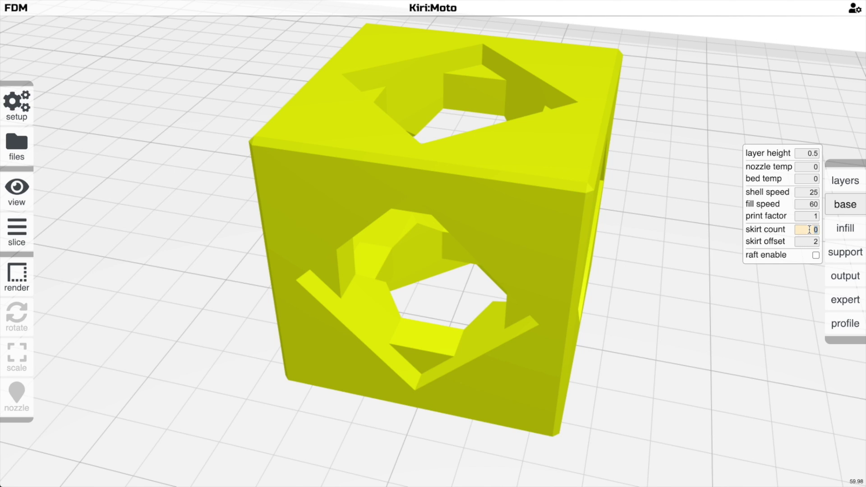
{"action": "type", "text": "2"}
{"action": "left_click", "coordinate": [714, 264]}
{"action": "key", "text": "s"}
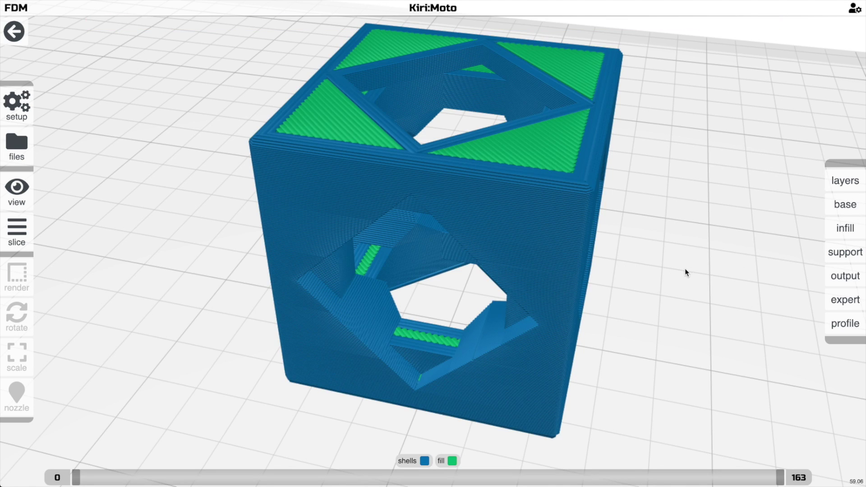
{"action": "left_click_drag", "start_coordinate": [686, 269], "coordinate": [687, 261]}
{"action": "key", "text": "p"}
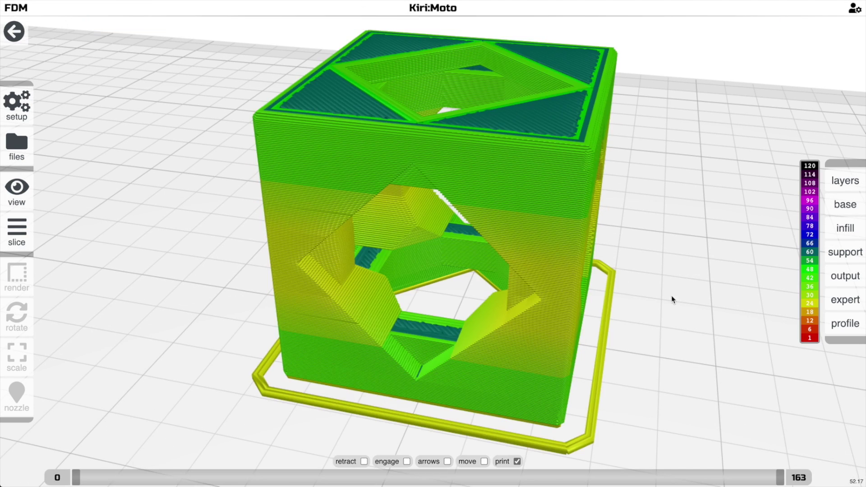
{"action": "scroll", "coordinate": [665, 267], "scroll_direction": "up", "scroll_amount": 3}
{"action": "scroll", "coordinate": [665, 269], "scroll_direction": "up", "scroll_amount": 2}
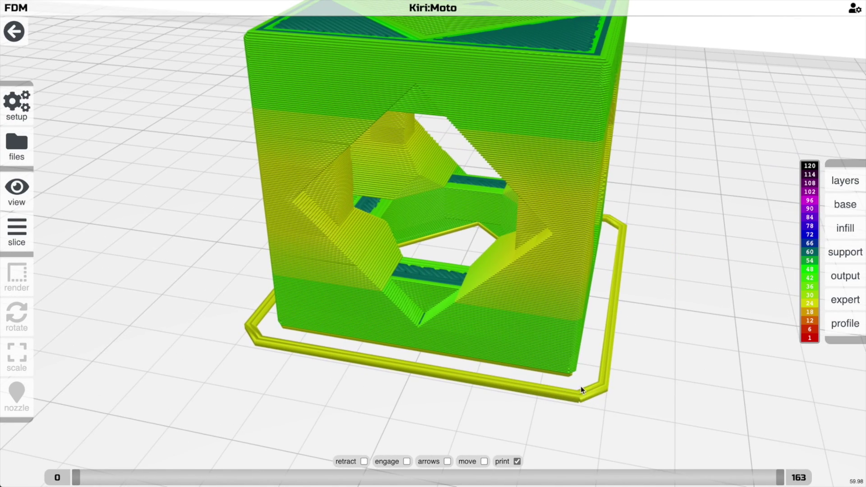
{"action": "left_click_drag", "start_coordinate": [581, 387], "coordinate": [600, 384]}
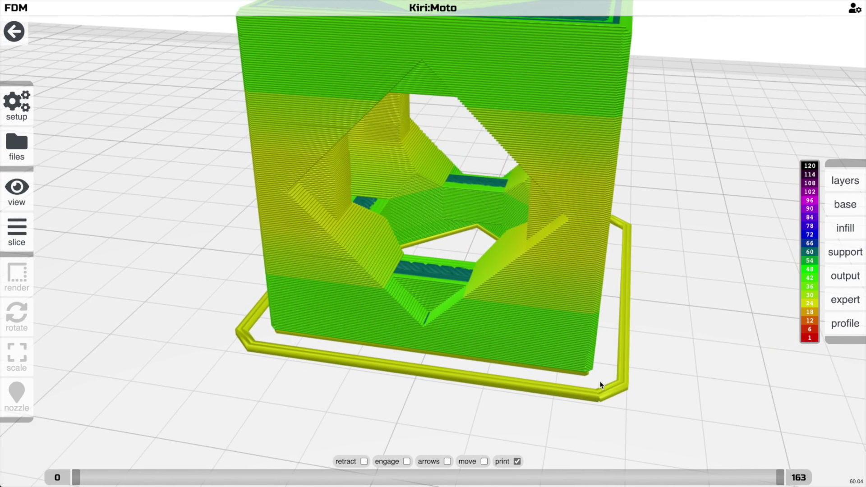
Return to the unsliced cube, set the skirt offset to 0.05 and generate a new print preview to examine the skirt.
{"action": "left_click_drag", "start_coordinate": [715, 258], "coordinate": [716, 263]}
{"action": "key", "text": "a"}
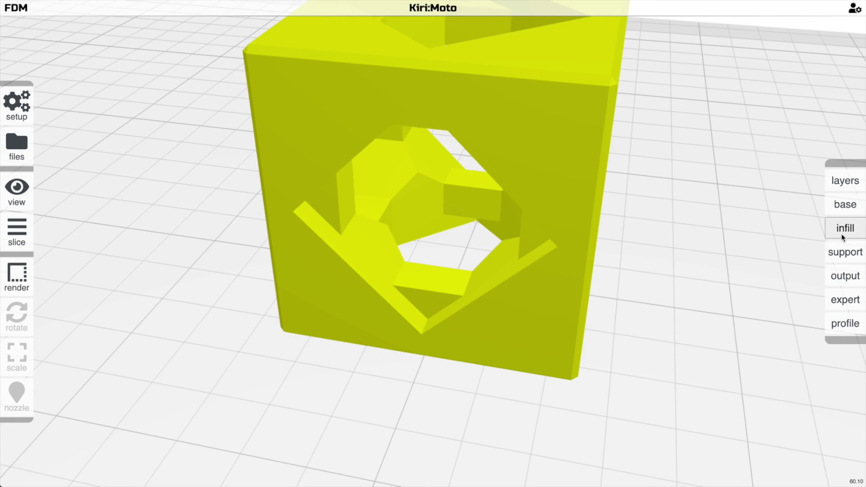
{"action": "mouse_move", "coordinate": [844, 199]}
{"action": "left_click", "coordinate": [801, 225]}
{"action": "left_click", "coordinate": [806, 240]}
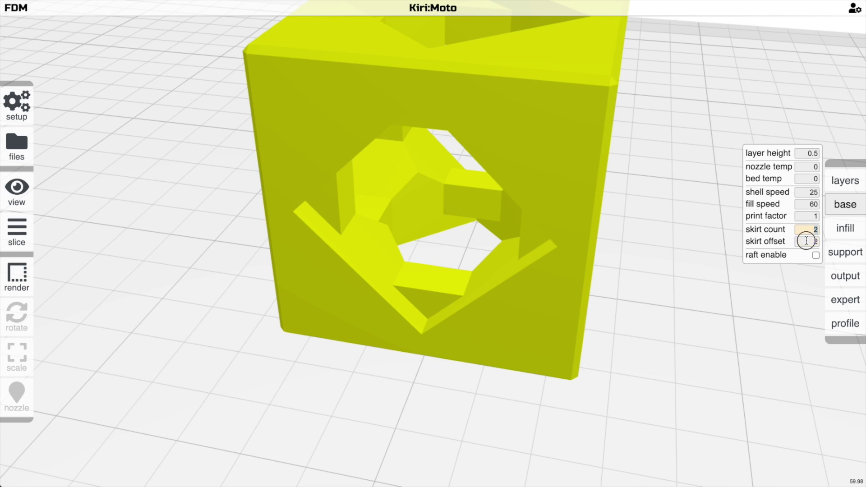
{"action": "key", "text": "BackSpace"}
{"action": "type", "text": ".05"}
{"action": "scroll", "coordinate": [719, 305], "scroll_direction": "up", "scroll_amount": 3}
{"action": "left_click_drag", "start_coordinate": [718, 305], "coordinate": [707, 298]}
{"action": "key", "text": "s"}
{"action": "key", "text": "p"}
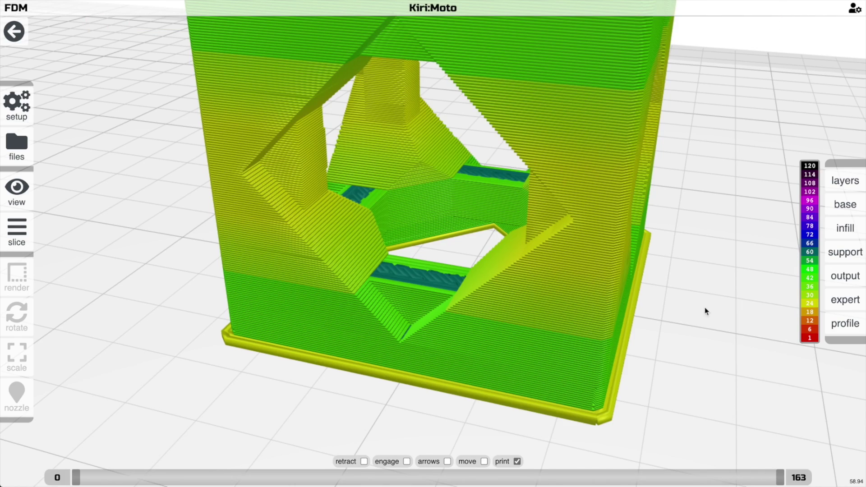
{"action": "mouse_move", "coordinate": [641, 379]}
{"action": "left_mouse_down"}
{"action": "mouse_move", "coordinate": [612, 410]}
{"action": "mouse_move", "coordinate": [656, 373]}
{"action": "mouse_move", "coordinate": [643, 364]}
{"action": "mouse_move", "coordinate": [644, 378]}
{"action": "left_mouse_up"}
{"action": "scroll", "coordinate": [651, 376], "scroll_direction": "up", "scroll_amount": 5}
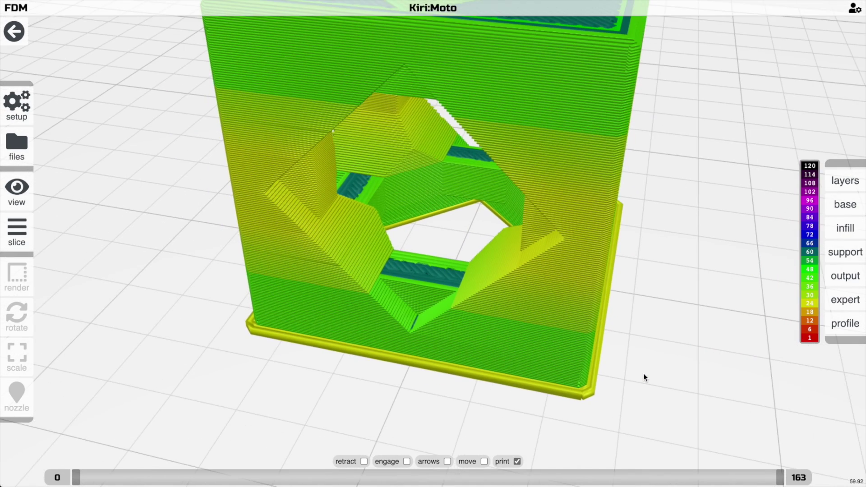
{"action": "left_click_drag", "start_coordinate": [669, 310], "coordinate": [670, 315]}
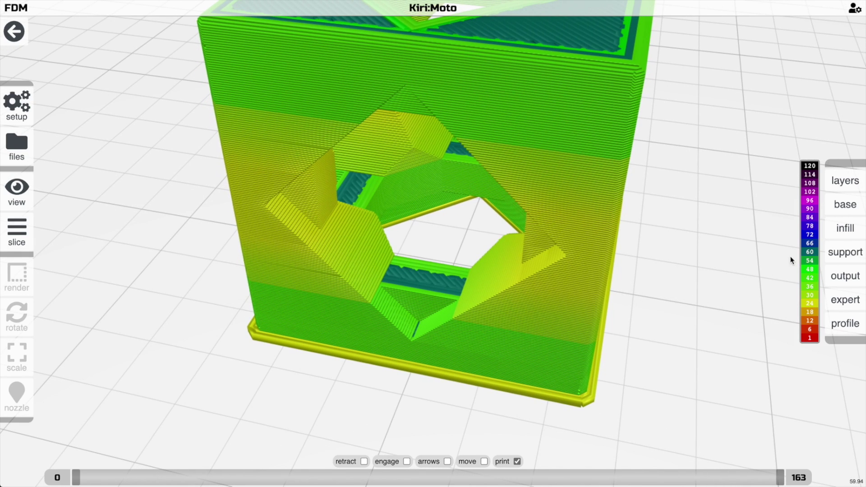
Set the skirt count and skirt offset to 0, enable the raft, and slice and preview the cube again.
{"action": "mouse_move", "coordinate": [844, 211]}
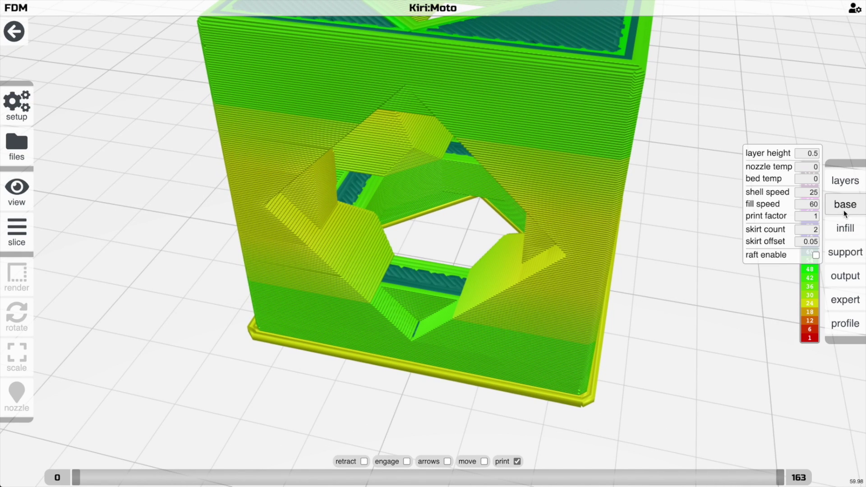
{"action": "double_click", "coordinate": [810, 232]}
{"action": "type", "text": "0"}
{"action": "key", "text": "Tab"}
{"action": "type", "text": "0"}
{"action": "left_click", "coordinate": [817, 256]}
{"action": "left_click_drag", "start_coordinate": [730, 273], "coordinate": [681, 281]}
{"action": "scroll", "coordinate": [702, 263], "scroll_direction": "up", "scroll_amount": 3}
{"action": "scroll", "coordinate": [701, 262], "scroll_direction": "down", "scroll_amount": 5}
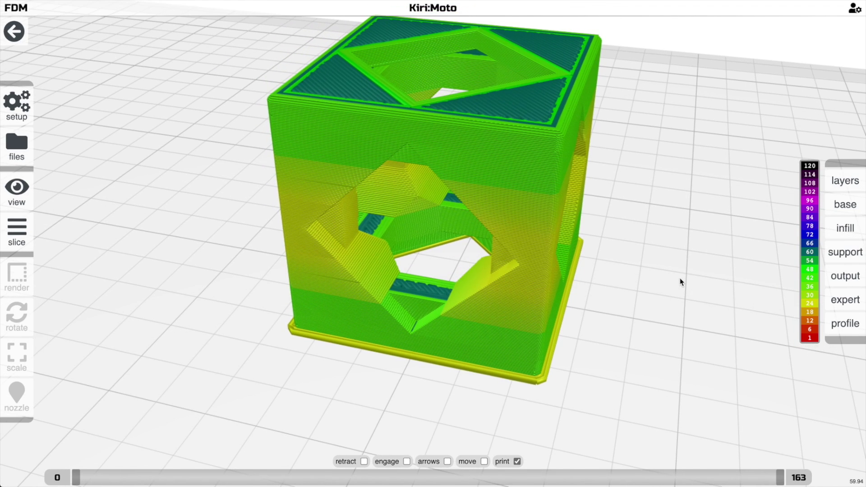
{"action": "key", "text": "s"}
{"action": "key", "text": "p"}
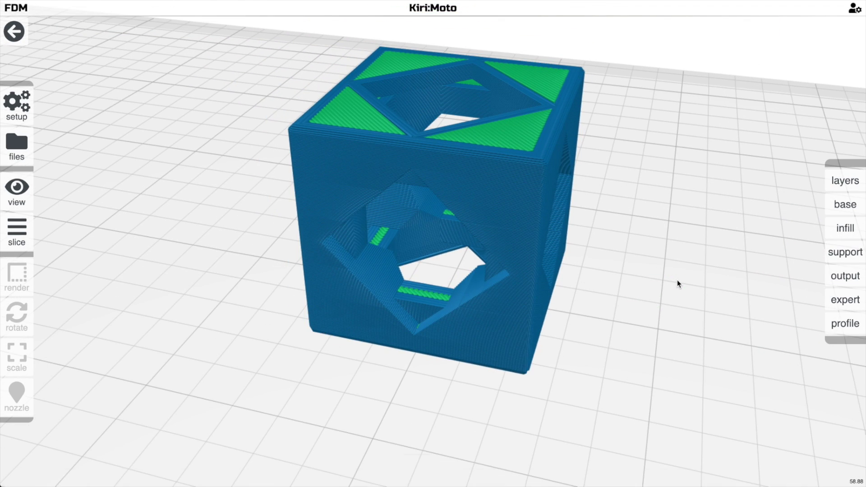
Look over the cube with its raft, return to the unsliced model and restore the home view.
{"action": "left_click_drag", "start_coordinate": [678, 284], "coordinate": [708, 303]}
{"action": "scroll", "coordinate": [696, 278], "scroll_direction": "down", "scroll_amount": 3}
{"action": "key", "text": "Escape"}
{"action": "scroll", "coordinate": [689, 279], "scroll_direction": "up", "scroll_amount": 3}
{"action": "key", "text": "h"}
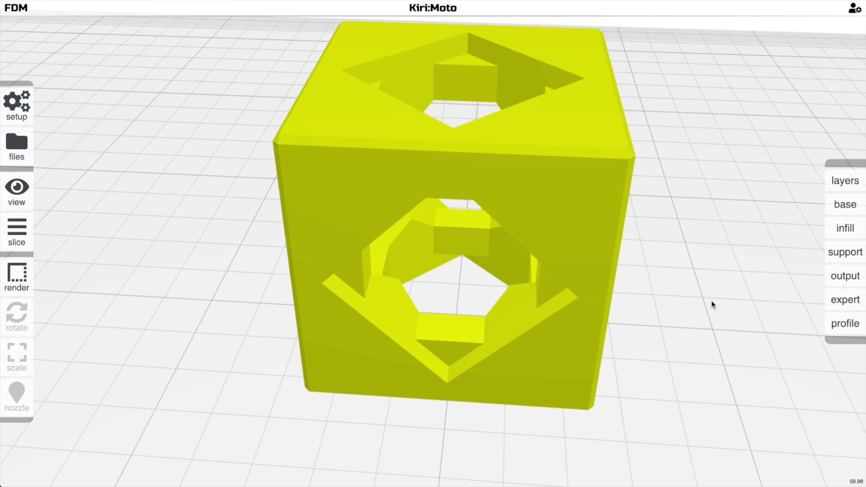
{"action": "scroll", "coordinate": [708, 340], "scroll_direction": "up", "scroll_amount": 2}
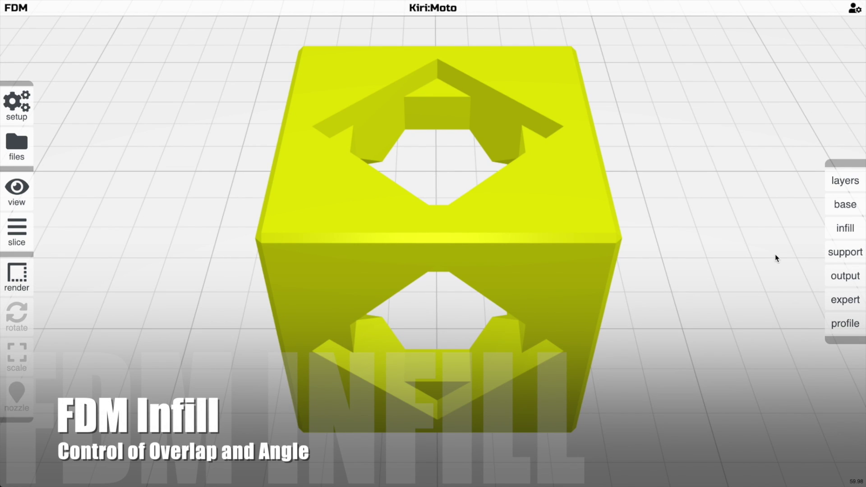
Check the infill settings, including the available infill types and the start angle.
{"action": "mouse_move", "coordinate": [842, 231]}
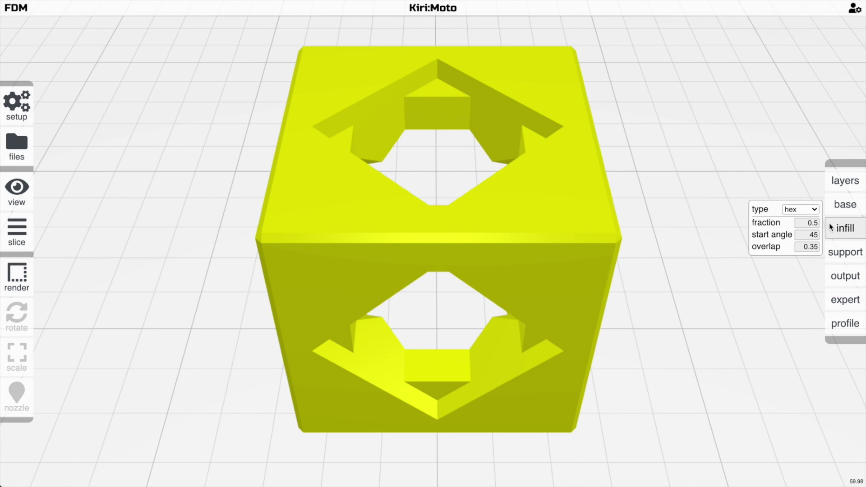
{"action": "left_click", "coordinate": [809, 211]}
{"action": "left_click", "coordinate": [810, 215]}
{"action": "left_click", "coordinate": [800, 235]}
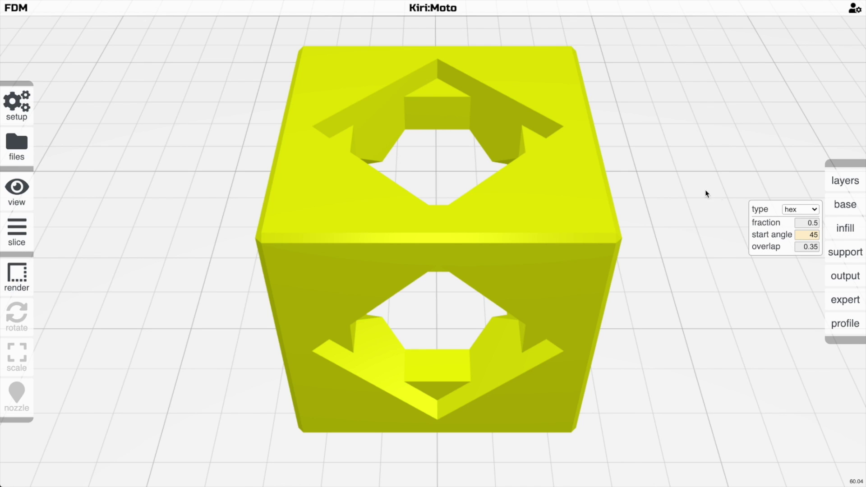
Slice the cube and step through its lower layers up to layer 24 to examine the hex infill from above.
{"action": "left_click", "coordinate": [683, 180]}
{"action": "key", "text": "s"}
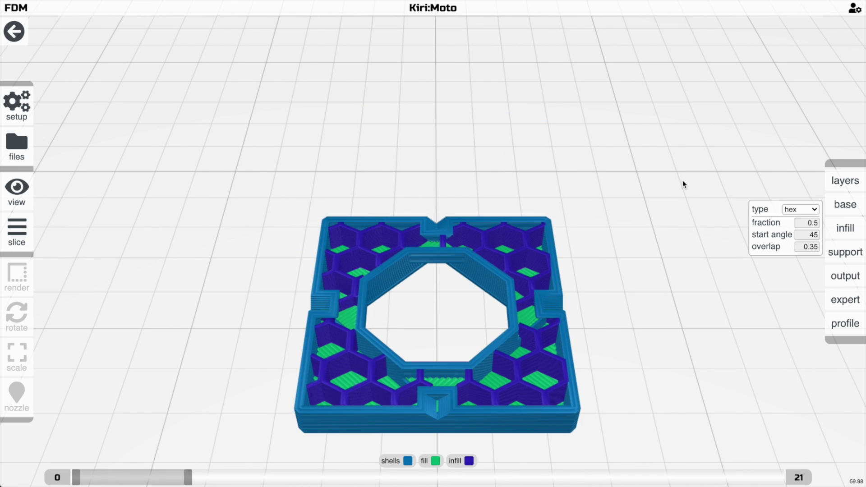
{"action": "scroll", "coordinate": [683, 180], "scroll_direction": "up", "scroll_amount": 3, "text": "shift"}
{"action": "scroll", "coordinate": [683, 180], "scroll_direction": "down", "scroll_amount": 1, "text": "shift"}
{"action": "key", "text": "t"}
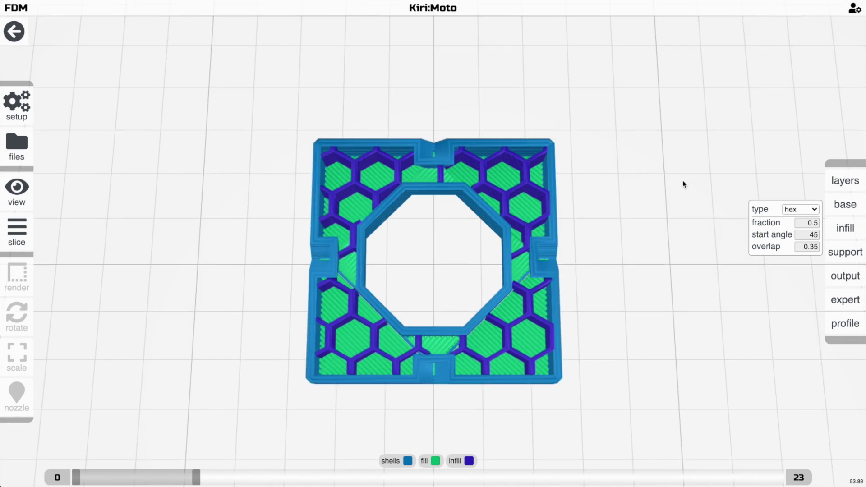
{"action": "scroll", "coordinate": [684, 181], "scroll_direction": "up", "scroll_amount": 4}
{"action": "scroll", "coordinate": [683, 181], "scroll_direction": "down", "scroll_amount": 1, "text": "shift"}
{"action": "scroll", "coordinate": [683, 181], "scroll_direction": "up", "scroll_amount": 2, "text": "shift"}
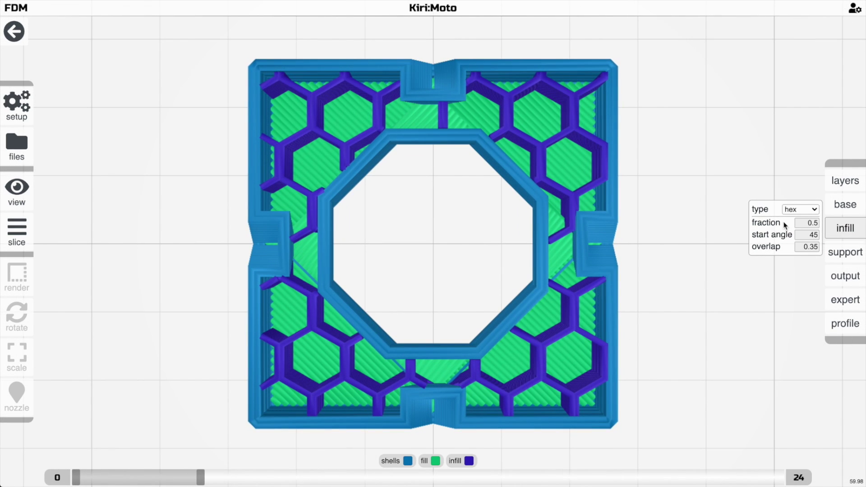
Set the infill fraction to 0.25 and slice the cube again to examine the sparser hex pattern.
{"action": "double_click", "coordinate": [798, 223]}
{"action": "type", "text": "0.25"}
{"action": "key", "text": "Return"}
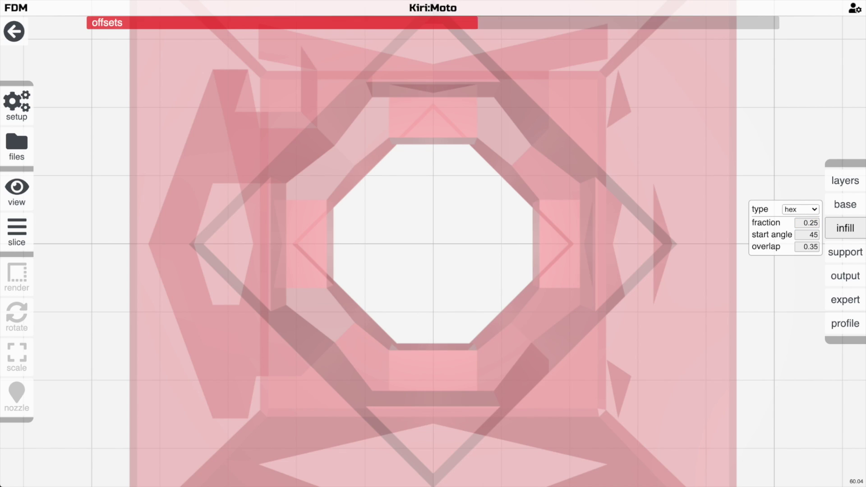
{"action": "key", "text": "1"}
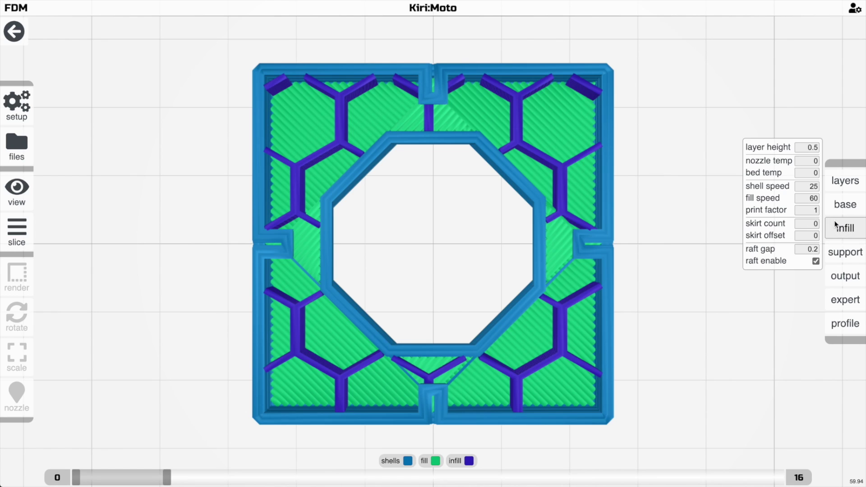
Set the infill fraction to 0.5 and switch the infill type to grid.
{"action": "double_click", "coordinate": [808, 223]}
{"action": "type", "text": ".5"}
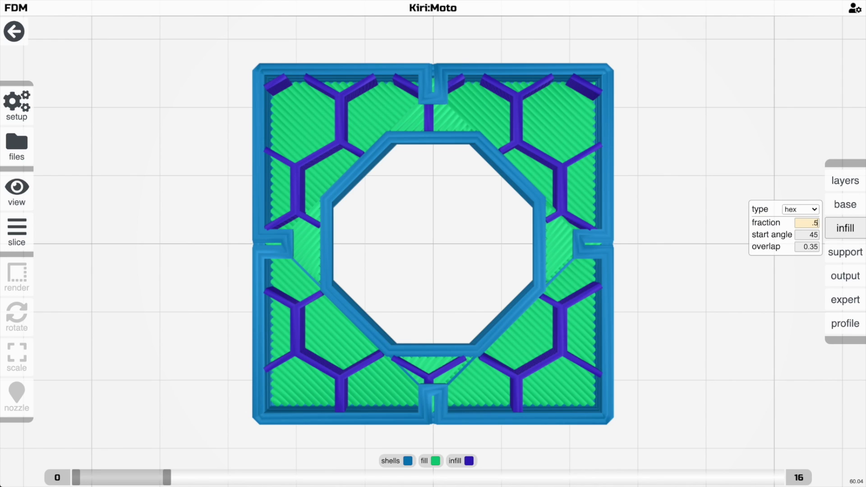
{"action": "left_click", "coordinate": [805, 210]}
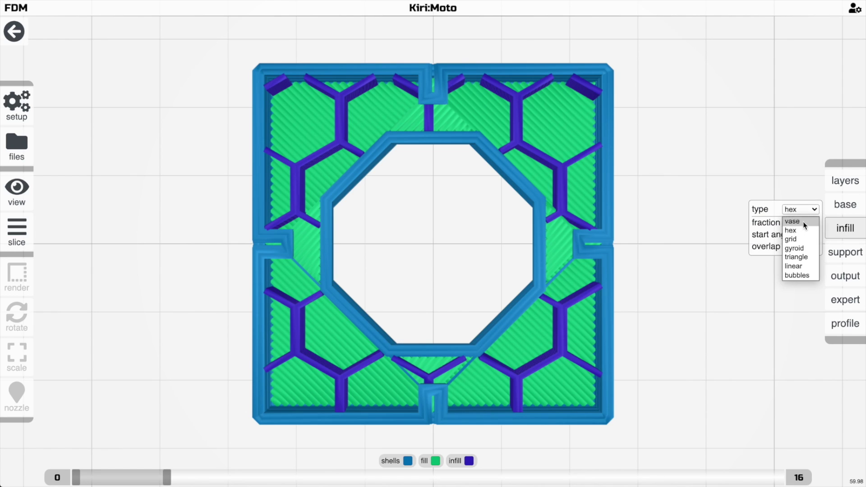
{"action": "left_click", "coordinate": [802, 238]}
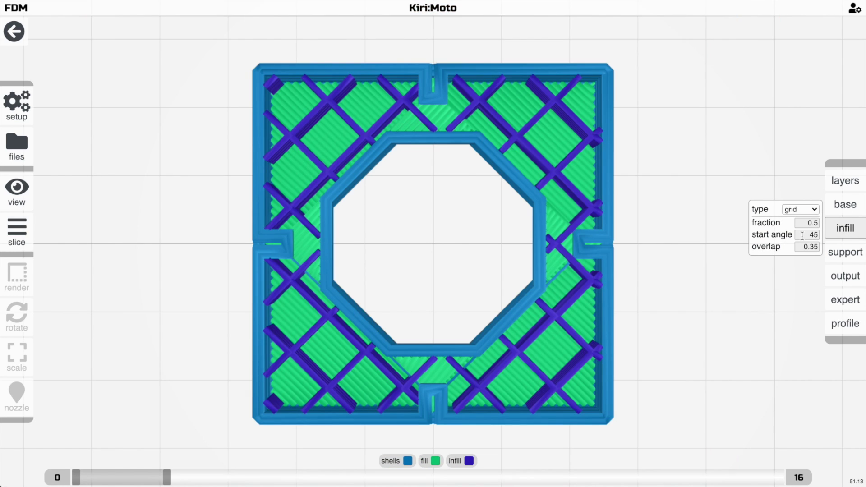
Switch the infill type to linear to compare its pattern, and return it to hex.
{"action": "left_click", "coordinate": [812, 211]}
{"action": "left_click", "coordinate": [800, 264]}
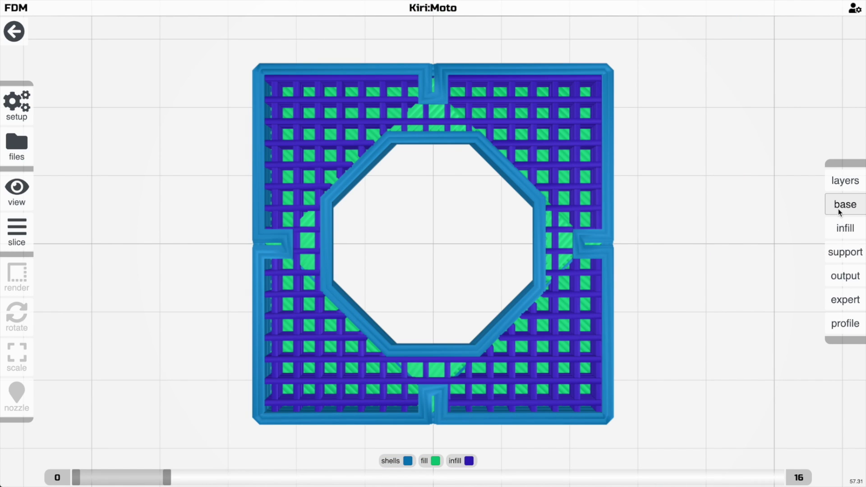
{"action": "left_click", "coordinate": [844, 228]}
{"action": "left_click", "coordinate": [800, 209]}
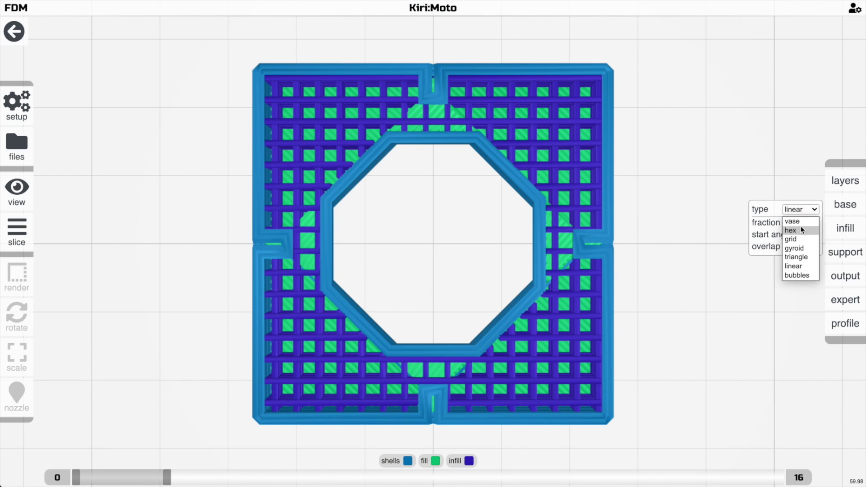
{"action": "left_click", "coordinate": [794, 230]}
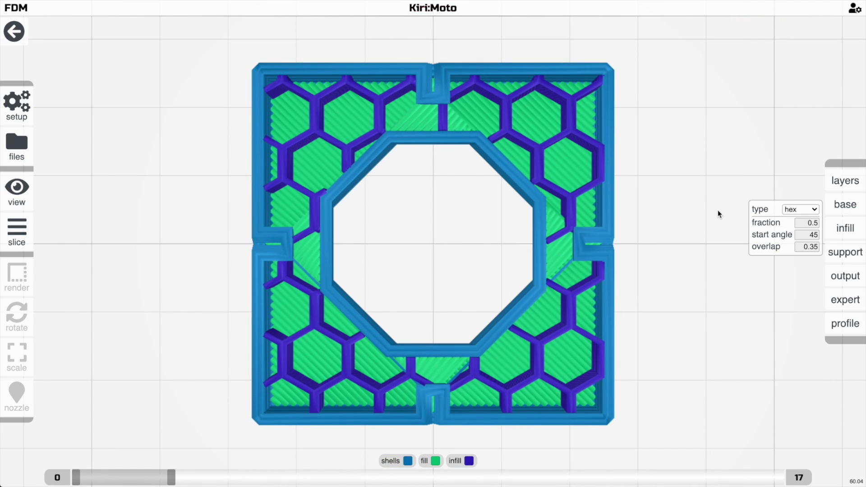
Check the infill overlap setting and set the display line type to flat in the application preferences.
{"action": "double_click", "coordinate": [804, 247]}
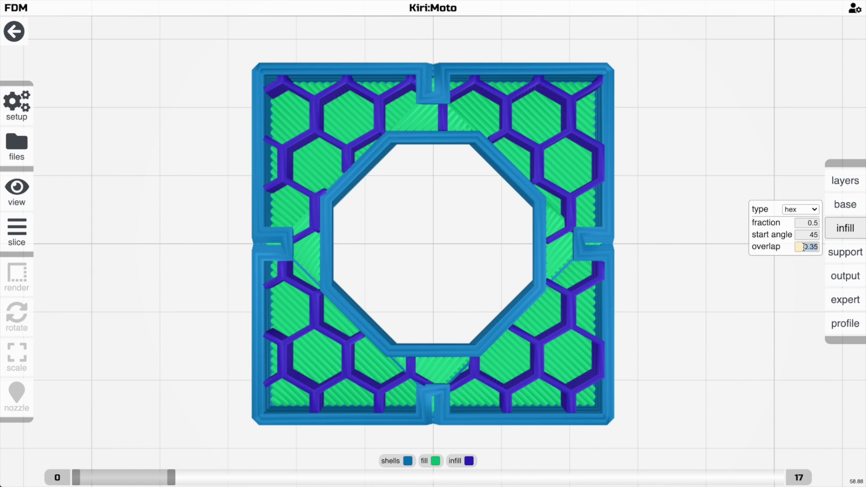
{"action": "left_click", "coordinate": [660, 213]}
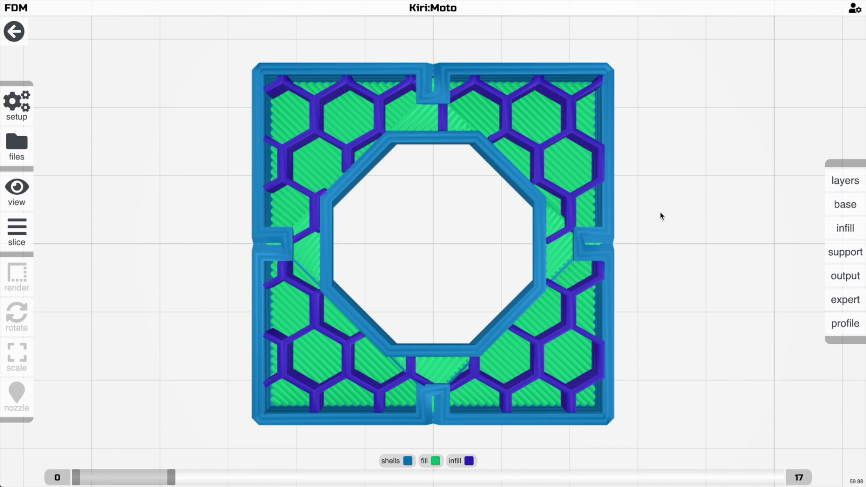
{"action": "key", "text": "q"}
{"action": "left_click", "coordinate": [385, 280]}
{"action": "left_click", "coordinate": [383, 294]}
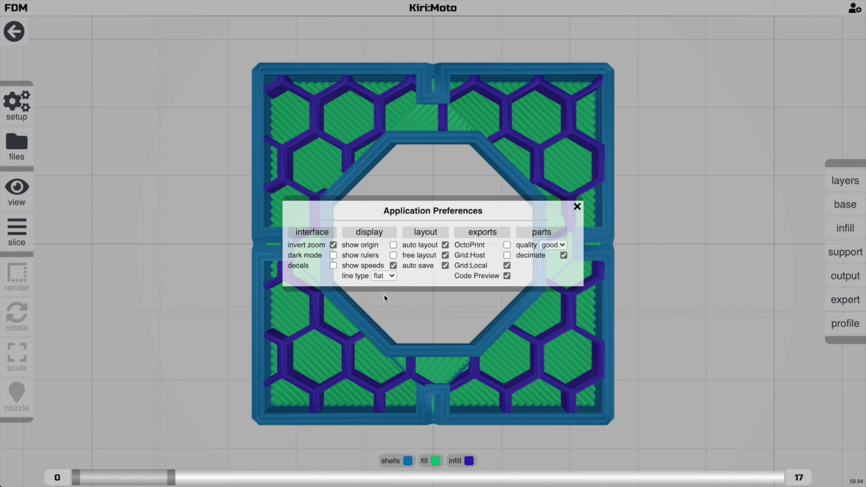
Slice the cube again with flat lines and isolate layer 16 to examine how the infill meets the shells.
{"action": "left_click", "coordinate": [655, 203]}
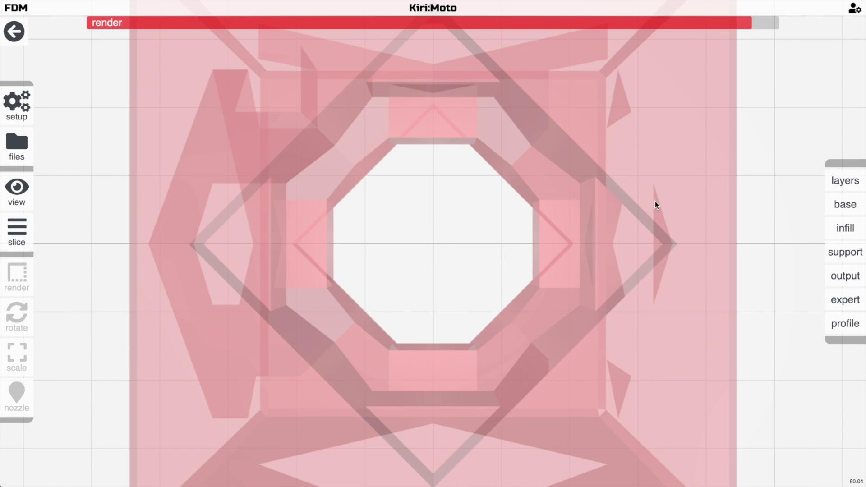
{"action": "key", "text": "v"}
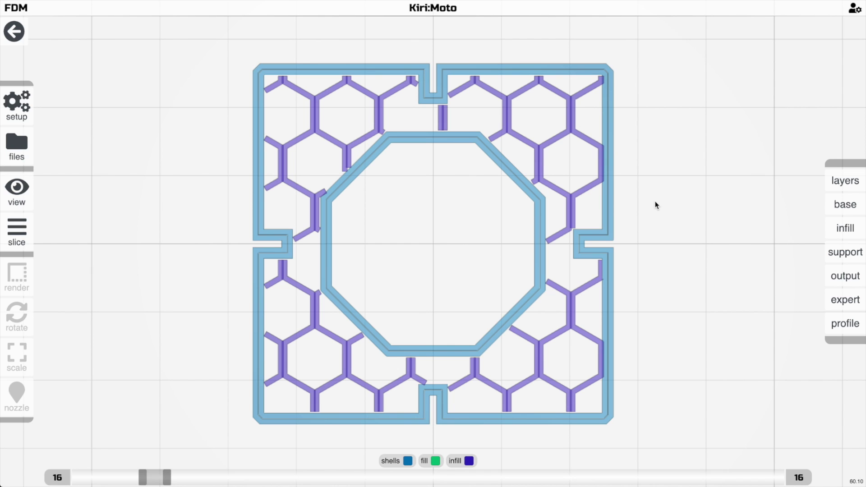
{"action": "scroll", "coordinate": [611, 161], "scroll_direction": "up", "scroll_amount": 5}
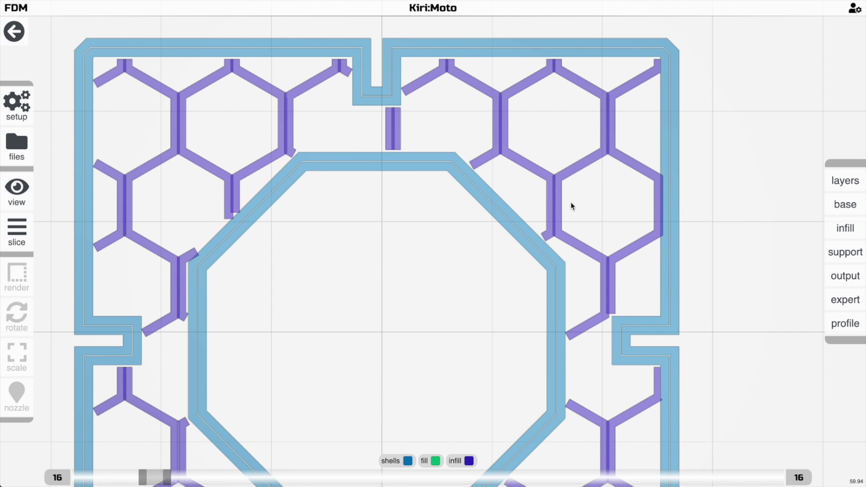
{"action": "scroll", "coordinate": [570, 202], "scroll_direction": "down", "scroll_amount": 2}
Set the infill overlap to 0.85 and slice the cube again to see the infill extend into the shells.
{"action": "mouse_move", "coordinate": [842, 210]}
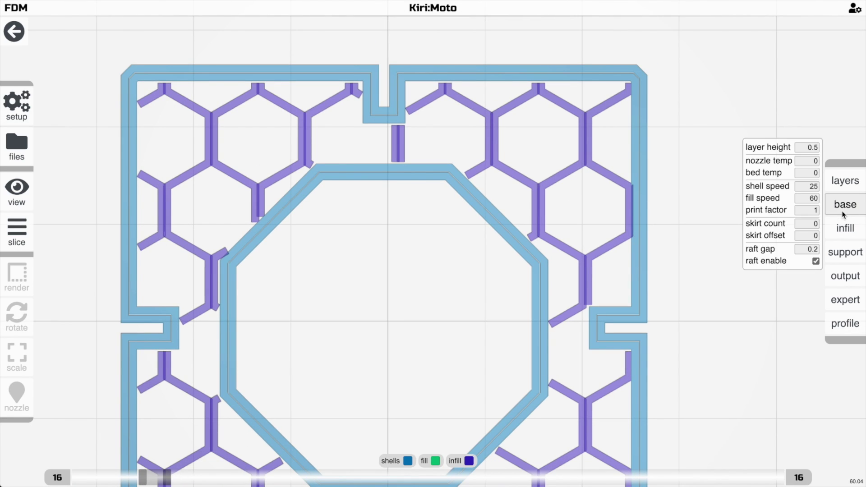
{"action": "mouse_move", "coordinate": [844, 228]}
{"action": "left_click", "coordinate": [815, 247]}
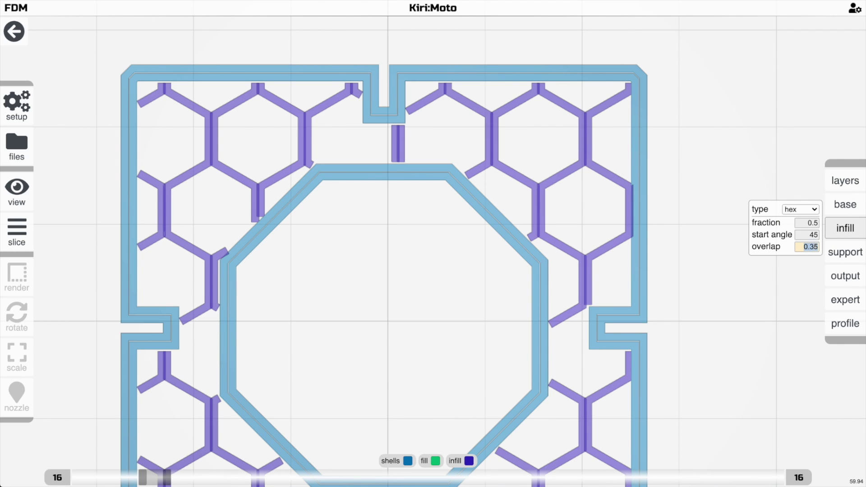
{"action": "type", "text": ".8"}
{"action": "left_click", "coordinate": [684, 234]}
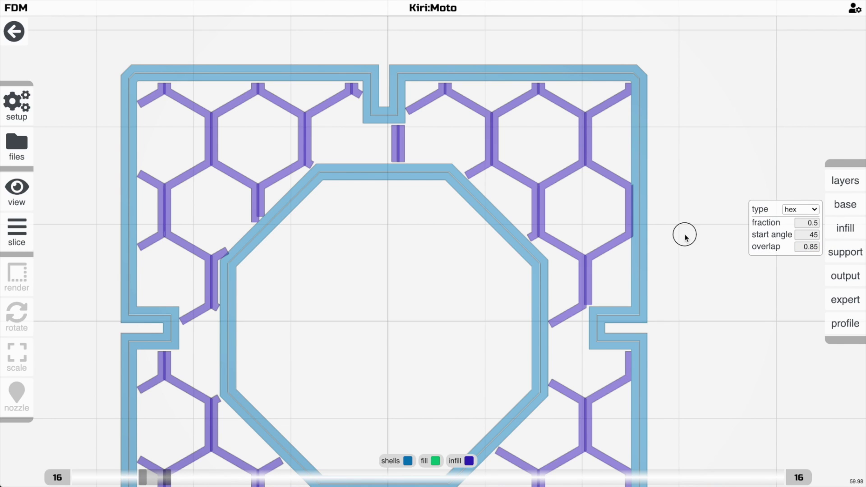
{"action": "key", "text": "s"}
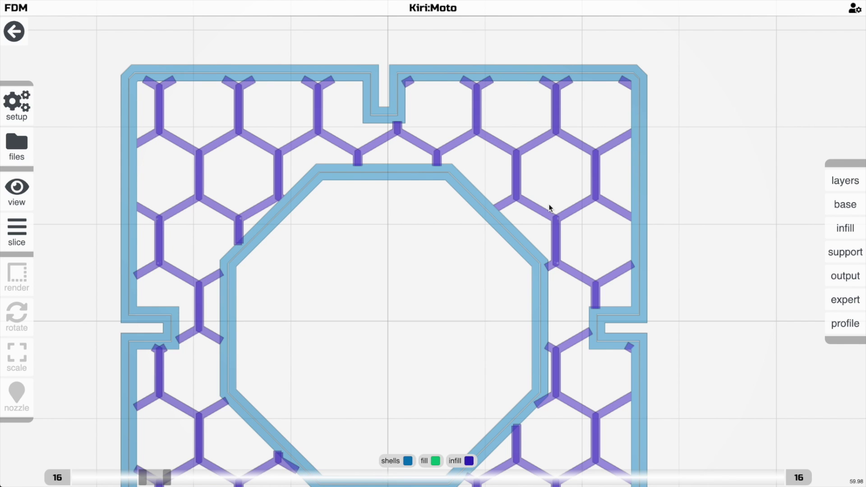
Set the infill overlap to 0.35 and slice the cube again.
{"action": "mouse_move", "coordinate": [859, 229]}
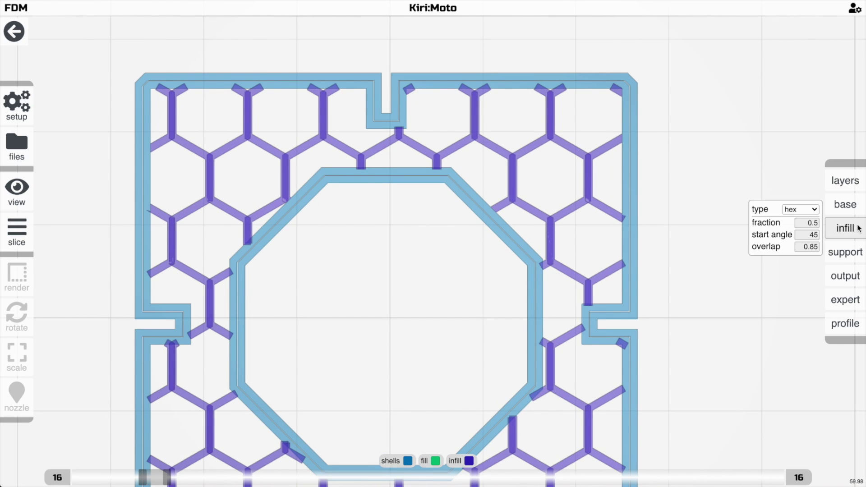
{"action": "left_click", "coordinate": [797, 245]}
{"action": "type", "text": ".3"}
{"action": "left_click", "coordinate": [804, 247]}
{"action": "type", "text": ".35"}
{"action": "key", "text": "Return"}
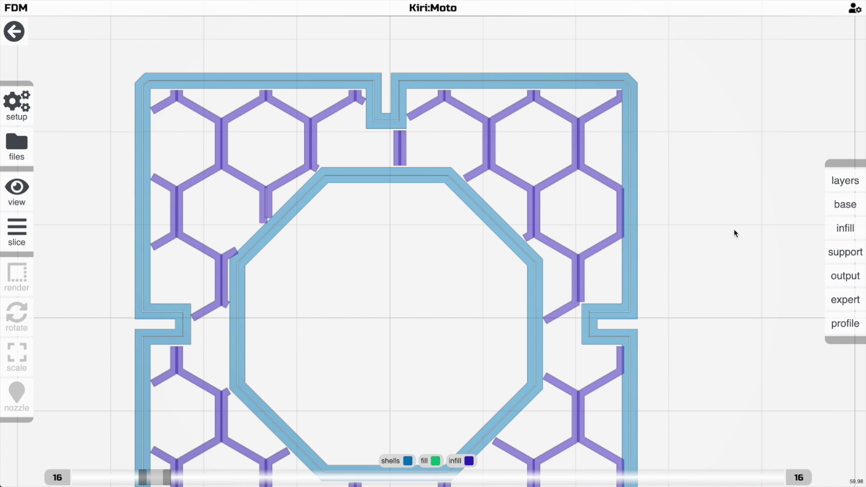
Show the full layer range of the sliced cube in an angled view and check the infill start angle setting.
{"action": "scroll", "coordinate": [735, 229], "scroll_direction": "down", "scroll_amount": 5}
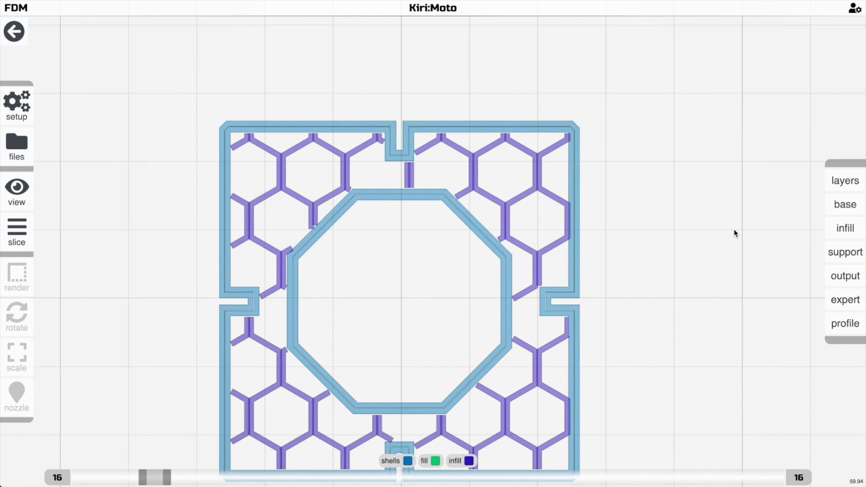
{"action": "key", "text": "0"}
{"action": "scroll", "coordinate": [734, 229], "scroll_direction": "down", "scroll_amount": 5}
{"action": "key", "text": "h"}
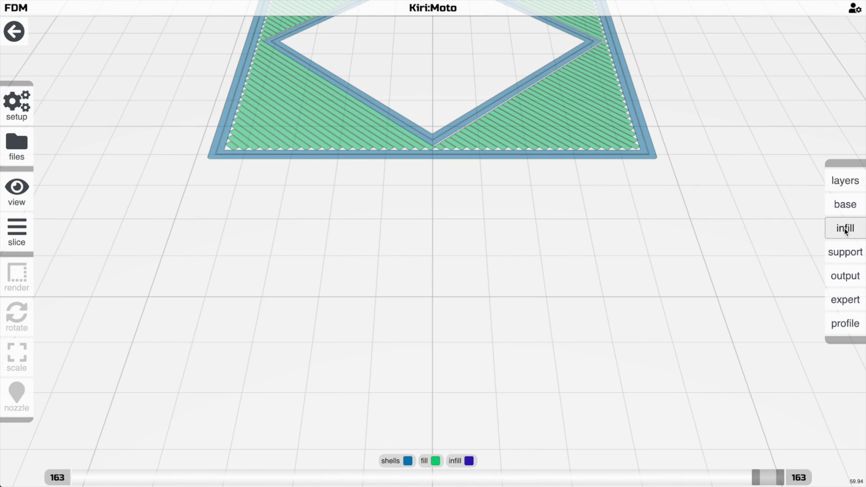
{"action": "key", "text": "v"}
{"action": "scroll", "coordinate": [749, 213], "scroll_direction": "down", "scroll_amount": 3}
{"action": "right_click_drag", "start_coordinate": [749, 214], "coordinate": [746, 278]}
{"action": "right_click_drag", "start_coordinate": [647, 240], "coordinate": [660, 242]}
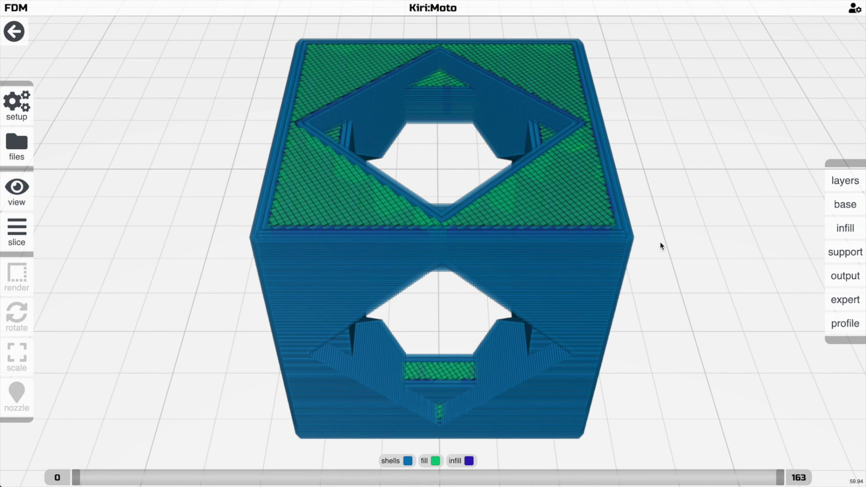
{"action": "mouse_move", "coordinate": [843, 227]}
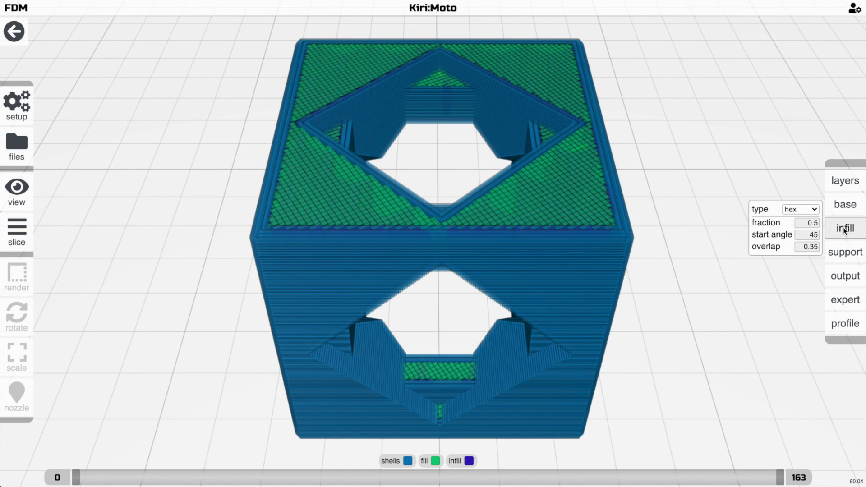
{"action": "left_click", "coordinate": [813, 235]}
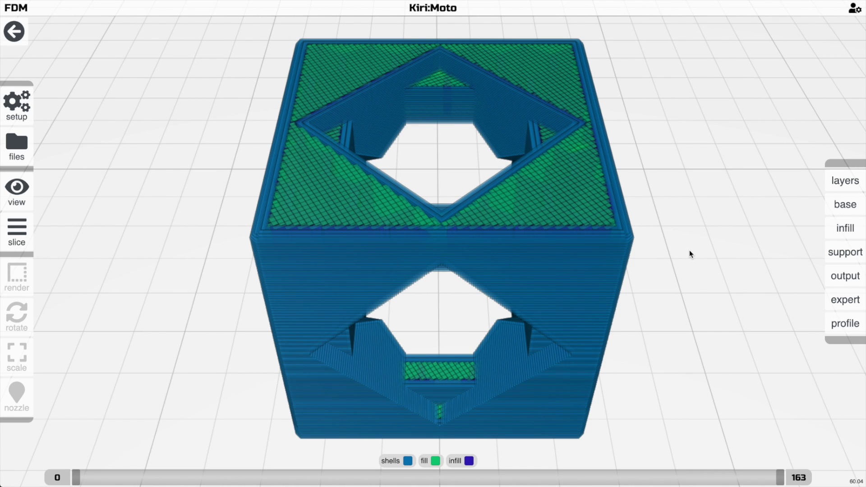
View the sliced cube from above and alternate between layers 163 and 162 to compare their solid fill directions.
{"action": "key", "text": "t"}
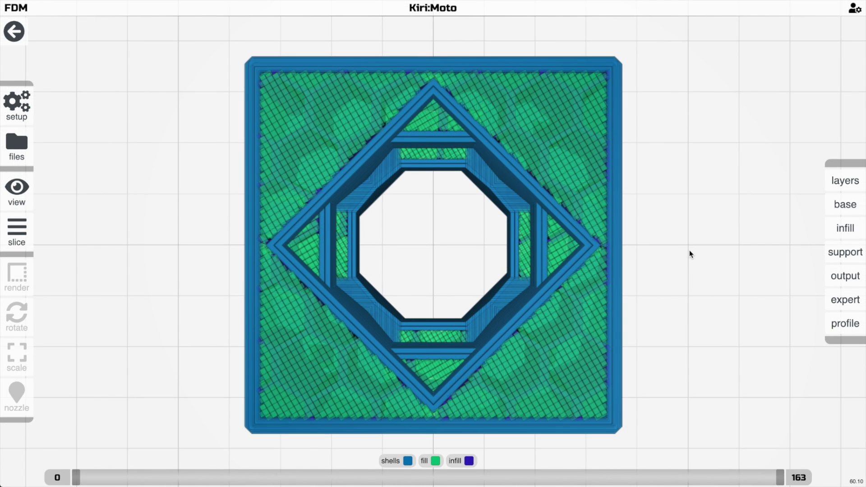
{"action": "key", "text": "s"}
{"action": "key", "text": "v"}
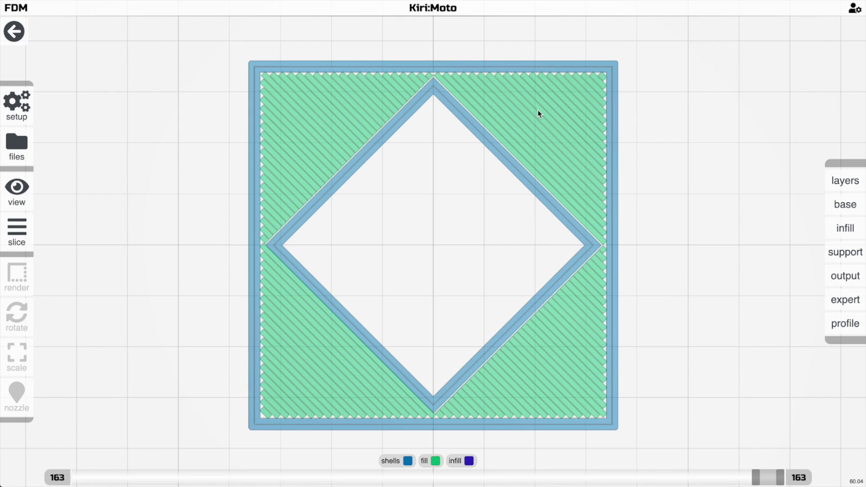
{"action": "key", "text": "Down"}
{"action": "key", "text": "Up"}
{"action": "key", "text": "Down"}
{"action": "key", "text": "Up"}
{"action": "key", "text": "Down"}
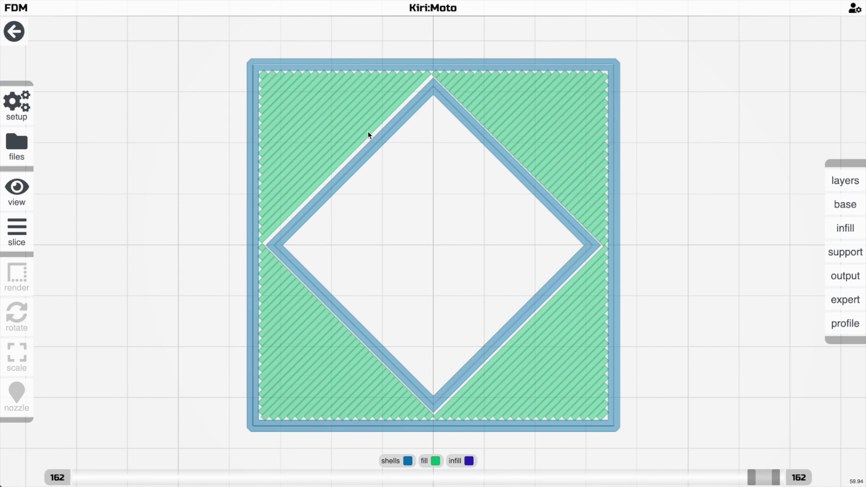
{"action": "key", "text": "Up"}
{"action": "key", "text": "Down"}
{"action": "key", "text": "Up"}
{"action": "key", "text": "Down"}
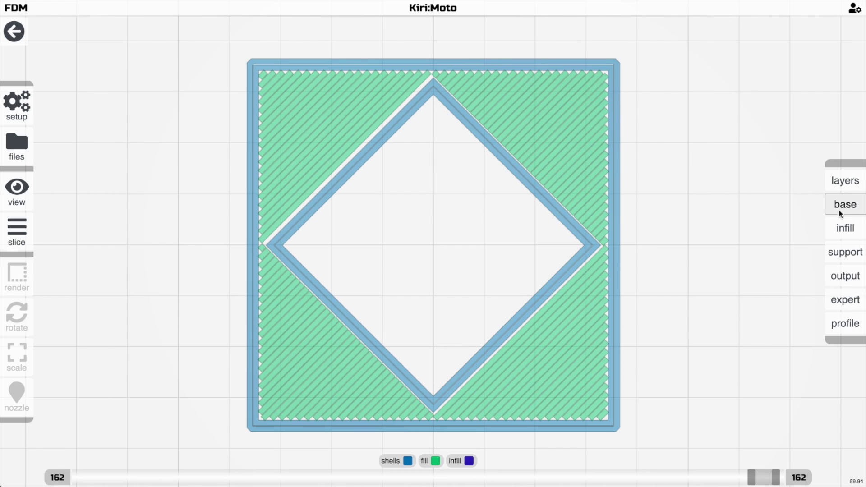
Set the infill start angle to 30 and slice the cube again.
{"action": "mouse_move", "coordinate": [842, 212]}
{"action": "mouse_move", "coordinate": [837, 226]}
{"action": "left_click", "coordinate": [802, 235]}
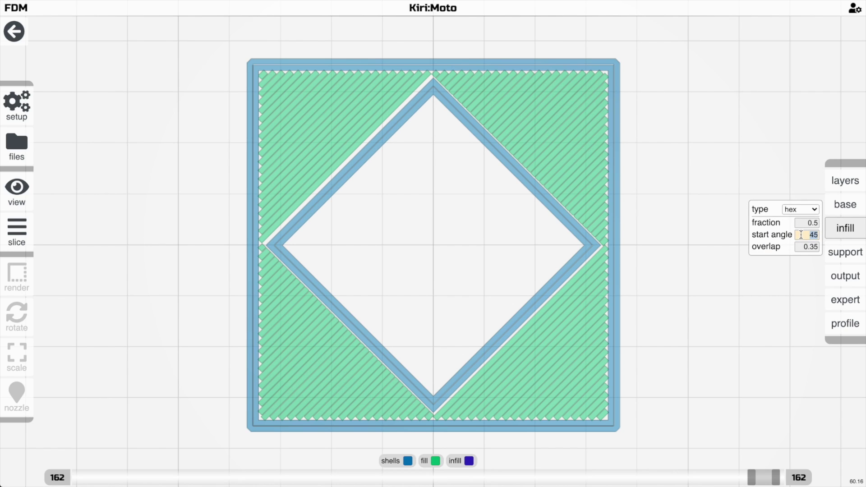
{"action": "type", "text": "30"}
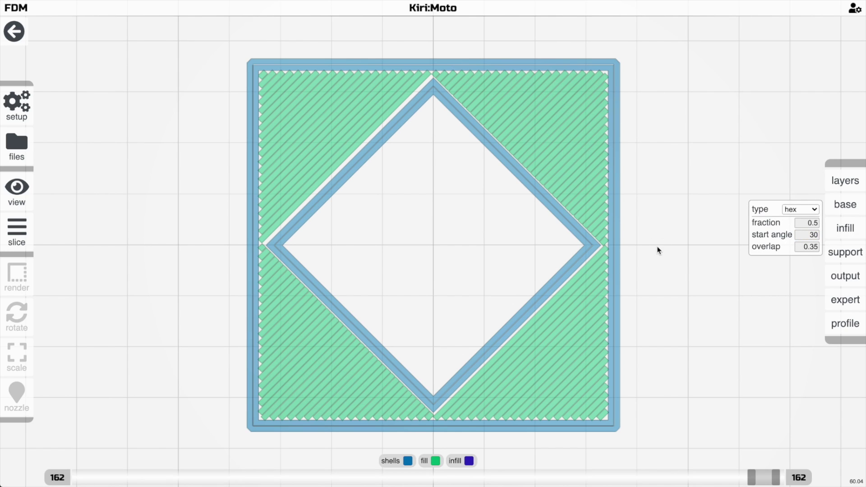
{"action": "type", "text": "s1"}
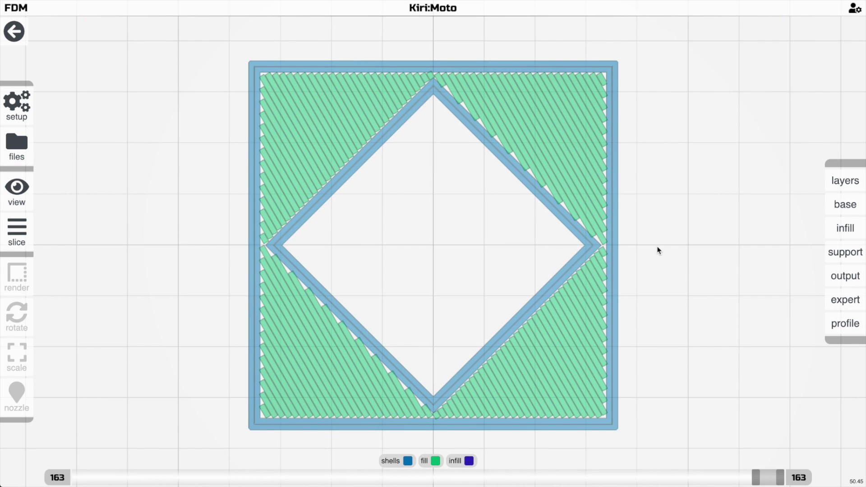
Alternate between layers 163 and 162 to compare the rotated fill lines, and restore the full layer range in the home view.
{"action": "key", "text": "Down"}
{"action": "key", "text": "Up"}
{"action": "key", "text": "Down"}
{"action": "key", "text": "Up"}
{"action": "key", "text": "Down"}
{"action": "key", "text": "Up"}
{"action": "key", "text": "Down"}
{"action": "key", "text": "Up"}
{"action": "key", "text": "Down"}
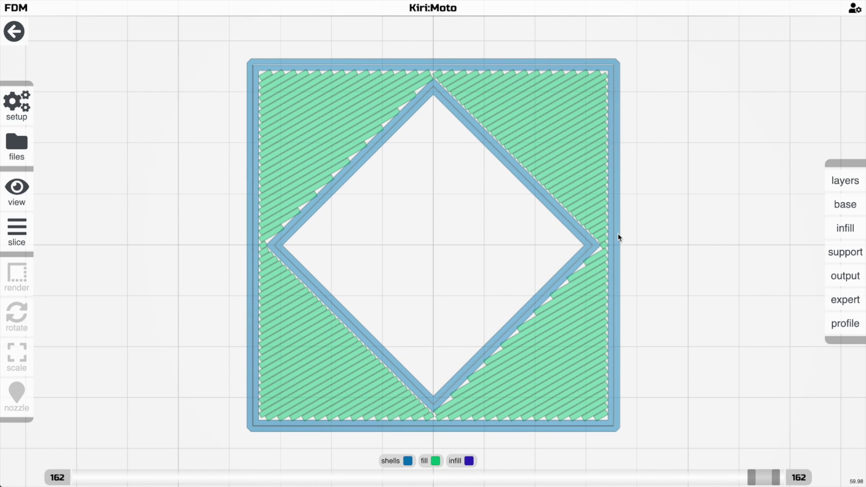
{"action": "key", "text": "Up"}
{"action": "key", "text": "1"}
{"action": "key", "text": "h"}
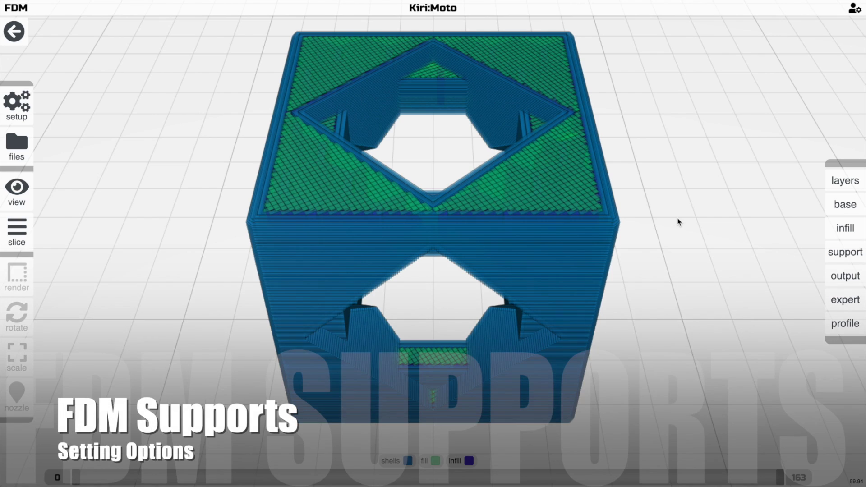
Set the display line type to path in the application preferences and close them.
{"action": "key", "text": "q"}
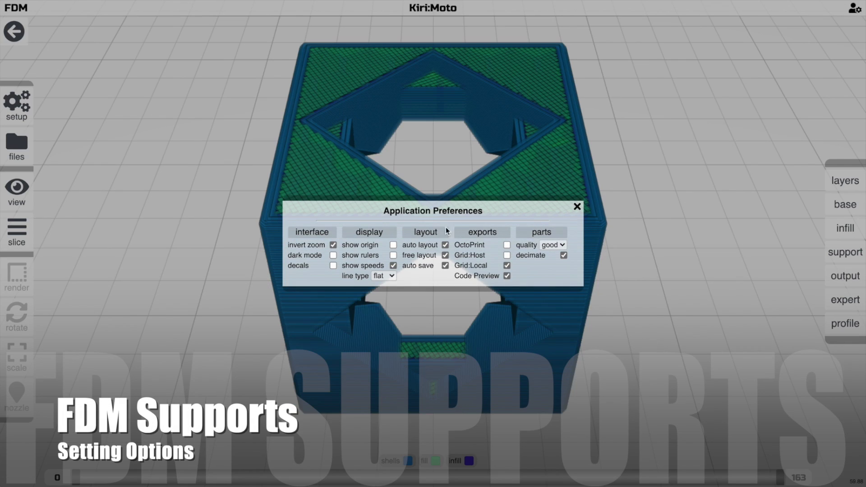
{"action": "left_click", "coordinate": [390, 276]}
{"action": "left_click", "coordinate": [380, 286]}
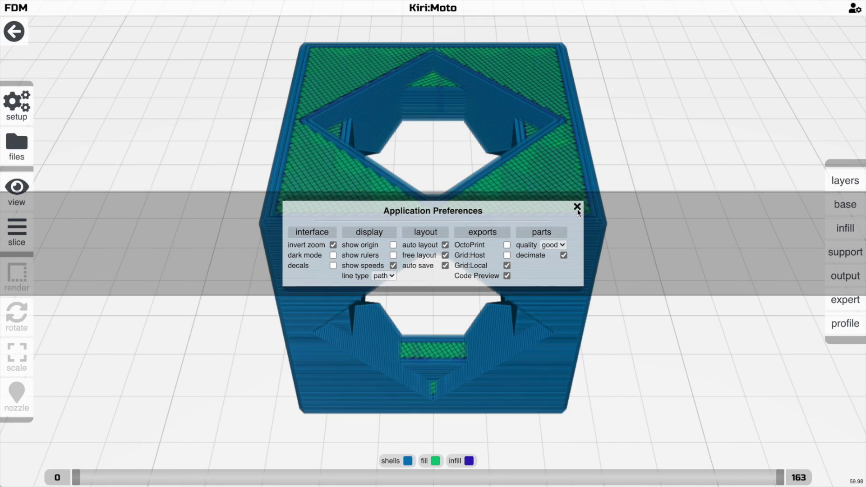
{"action": "left_click", "coordinate": [577, 207]}
{"action": "scroll", "coordinate": [635, 213], "scroll_direction": "up", "scroll_amount": 1}
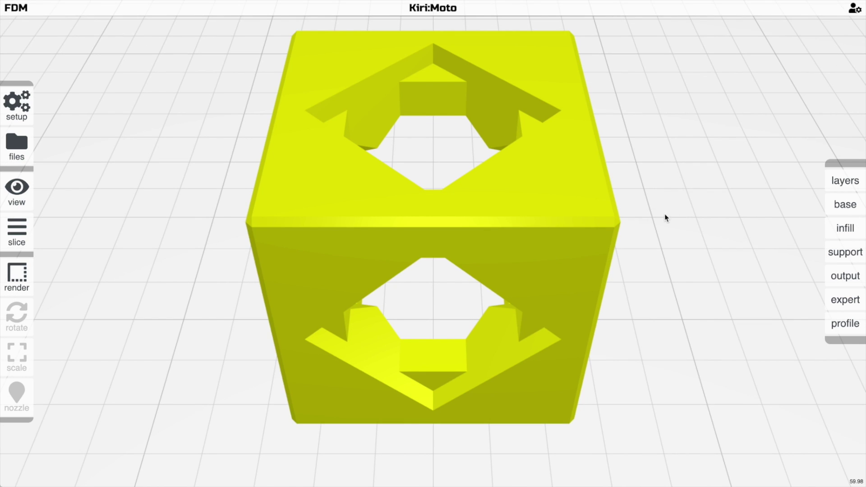
Detect the cube's overhangs to generate automatic supports, and inspect them inside the openings.
{"action": "left_click_drag", "start_coordinate": [670, 220], "coordinate": [634, 205]}
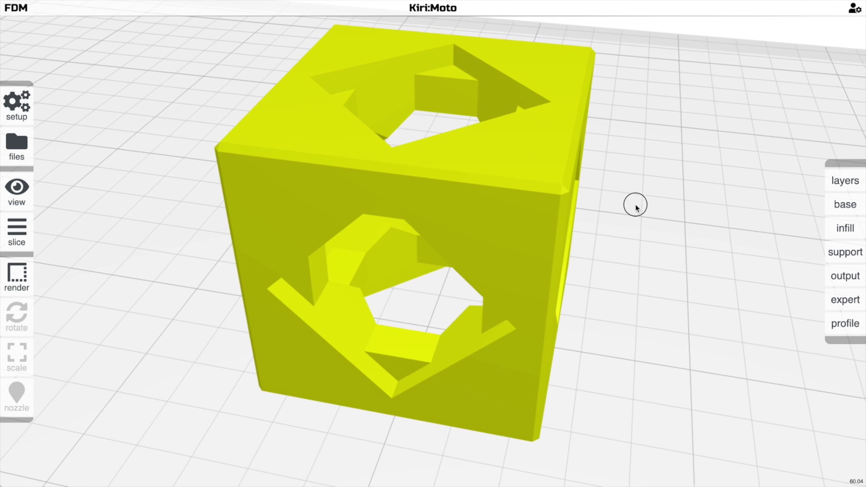
{"action": "left_click", "coordinate": [837, 255]}
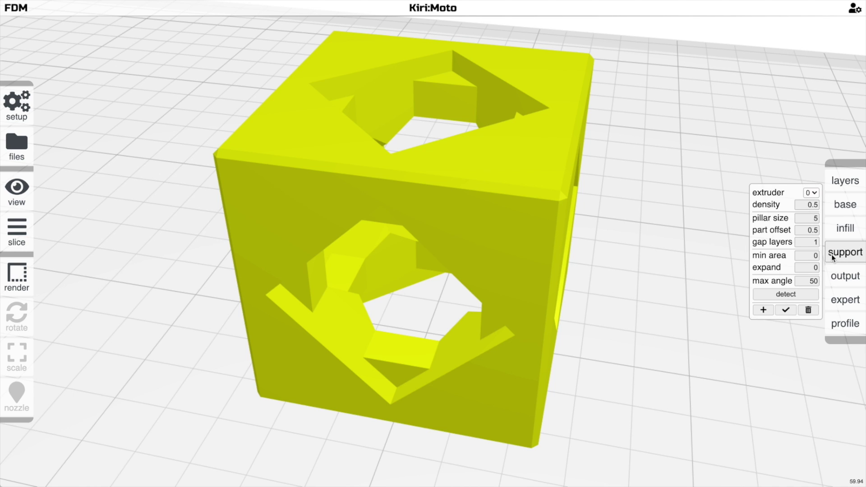
{"action": "left_click", "coordinate": [785, 295]}
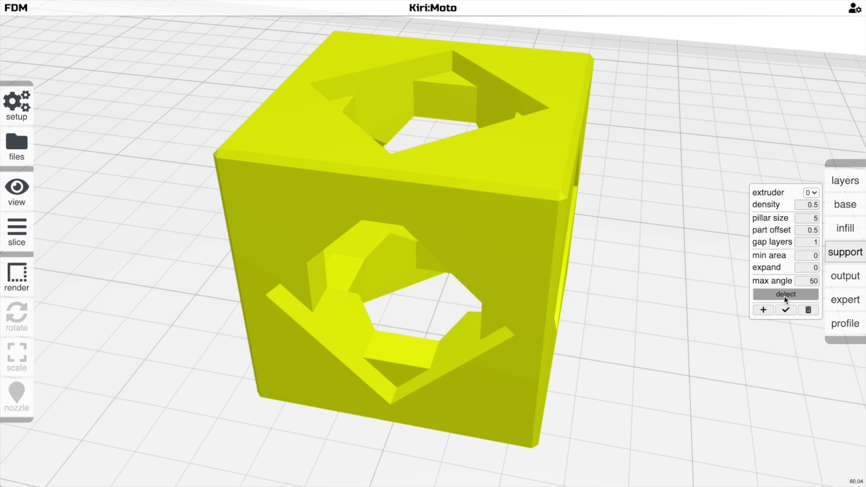
{"action": "mouse_move", "coordinate": [692, 275]}
{"action": "left_mouse_down"}
{"action": "mouse_move", "coordinate": [503, 243]}
{"action": "mouse_move", "coordinate": [540, 216]}
{"action": "mouse_move", "coordinate": [609, 186]}
{"action": "mouse_move", "coordinate": [718, 212]}
{"action": "mouse_move", "coordinate": [722, 256]}
{"action": "mouse_move", "coordinate": [717, 266]}
{"action": "mouse_move", "coordinate": [532, 256]}
{"action": "mouse_move", "coordinate": [499, 363]}
{"action": "mouse_move", "coordinate": [648, 260]}
{"action": "mouse_move", "coordinate": [684, 265]}
{"action": "left_mouse_up"}
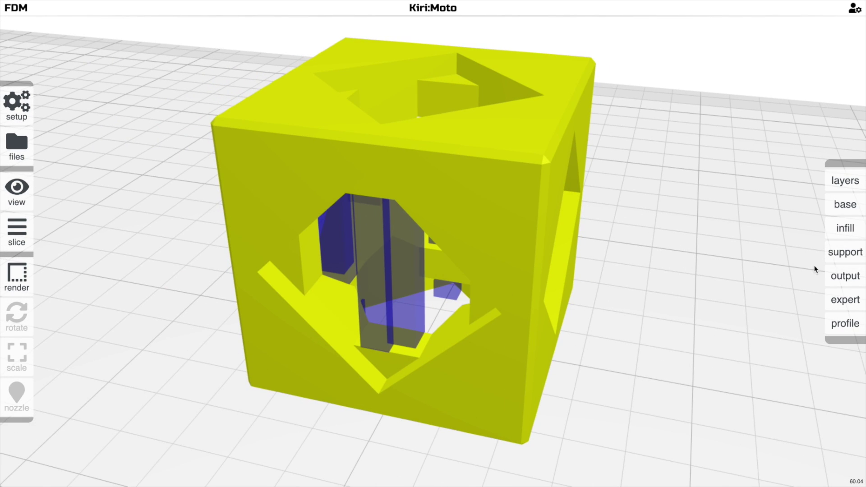
Place support pillars manually side by side inside the cube's front opening and inspect them from other angles.
{"action": "mouse_move", "coordinate": [845, 257]}
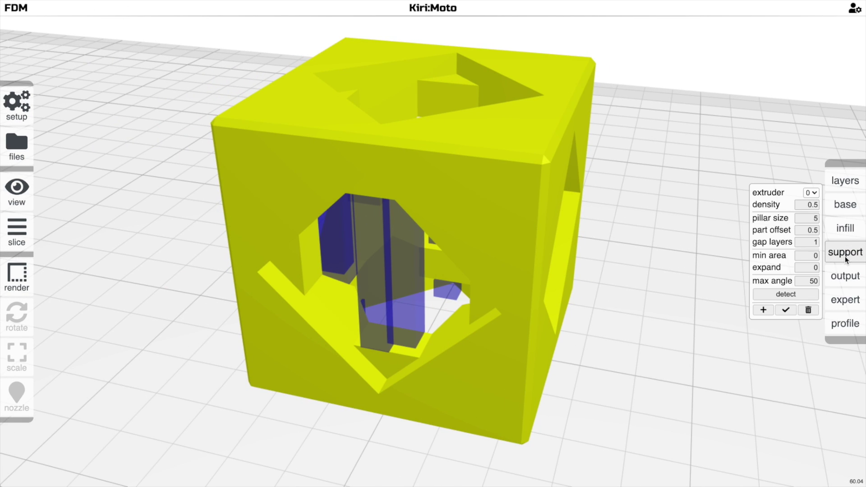
{"action": "left_click", "coordinate": [763, 310]}
{"action": "left_click", "coordinate": [380, 318]}
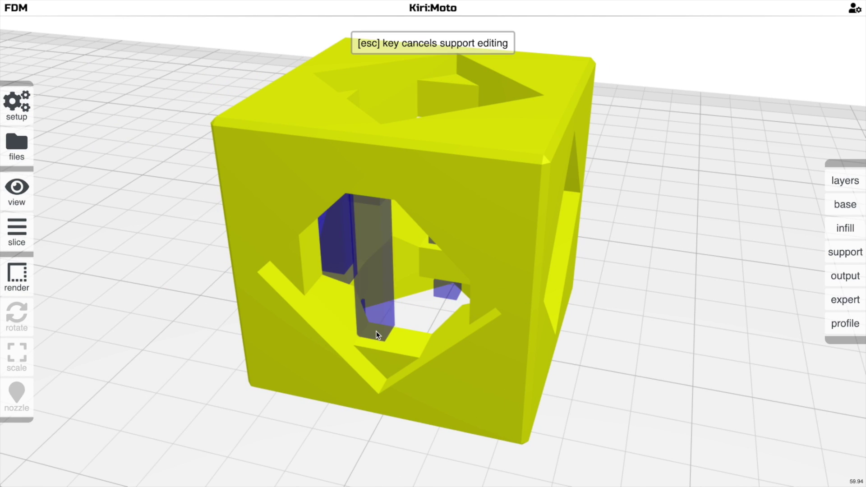
{"action": "left_click", "coordinate": [402, 342]}
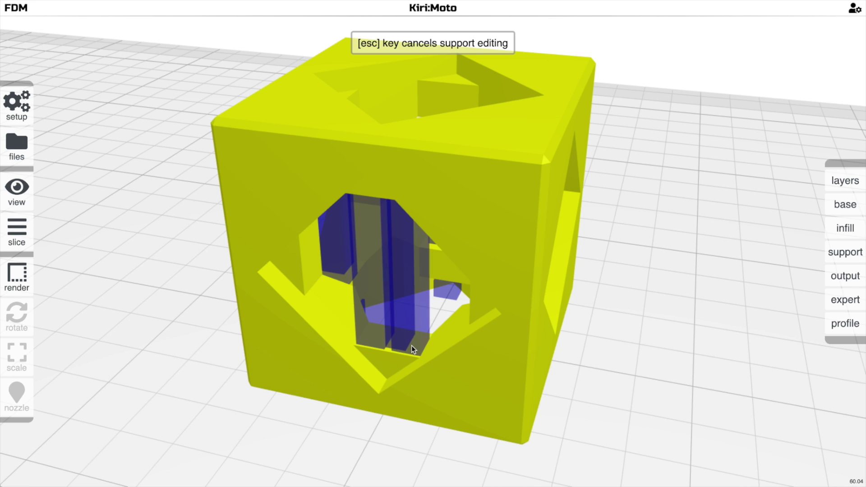
{"action": "left_click_drag", "start_coordinate": [576, 354], "coordinate": [508, 393]}
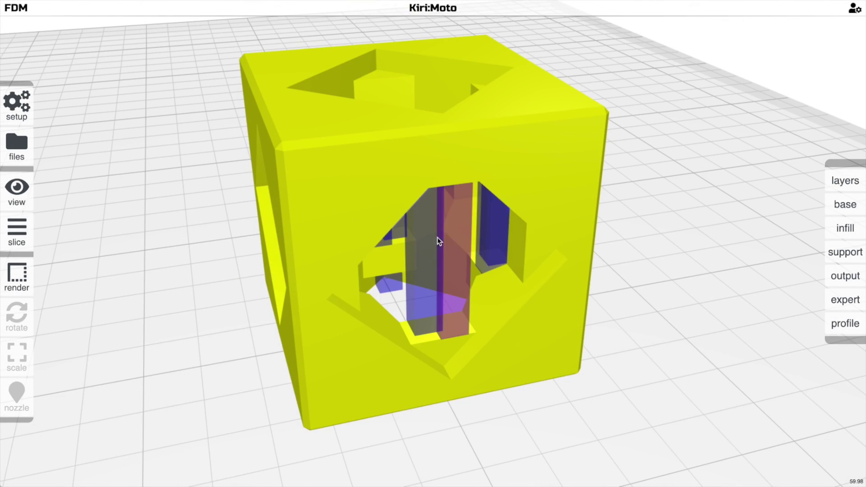
{"action": "left_click_drag", "start_coordinate": [440, 240], "coordinate": [537, 296]}
{"action": "mouse_move", "coordinate": [856, 260]}
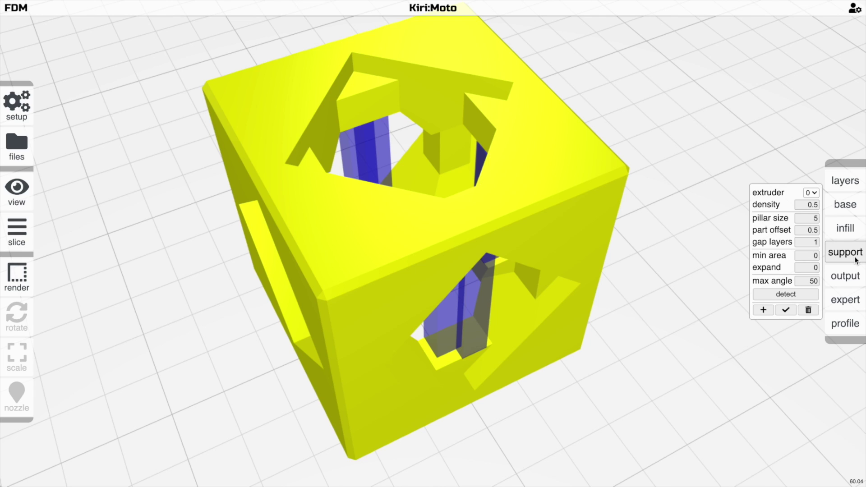
Set the support pillar size to 10 and place a wider support pillar inside the cube's front opening.
{"action": "left_click", "coordinate": [807, 220]}
{"action": "type", "text": "10"}
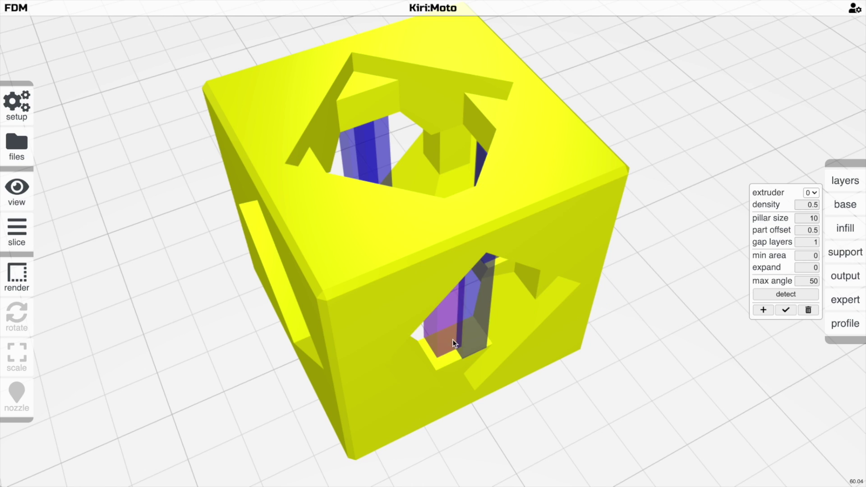
{"action": "left_click", "coordinate": [475, 337]}
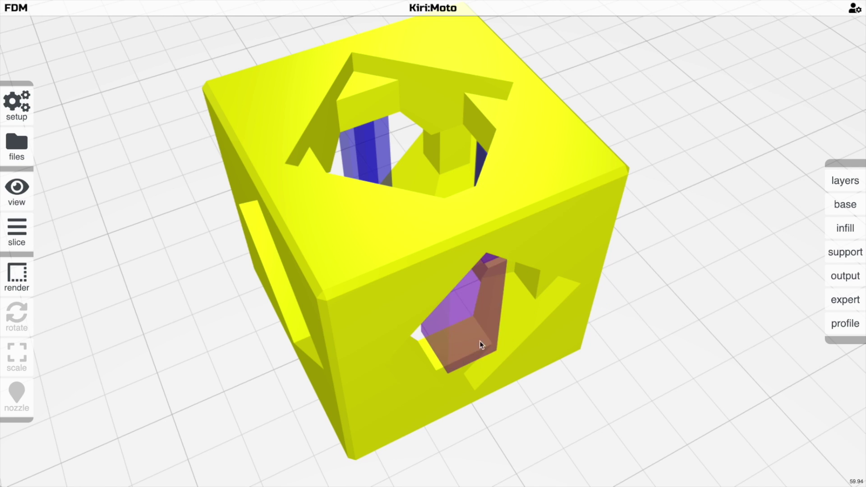
{"action": "left_click_drag", "start_coordinate": [480, 340], "coordinate": [633, 345]}
{"action": "mouse_move", "coordinate": [844, 252]}
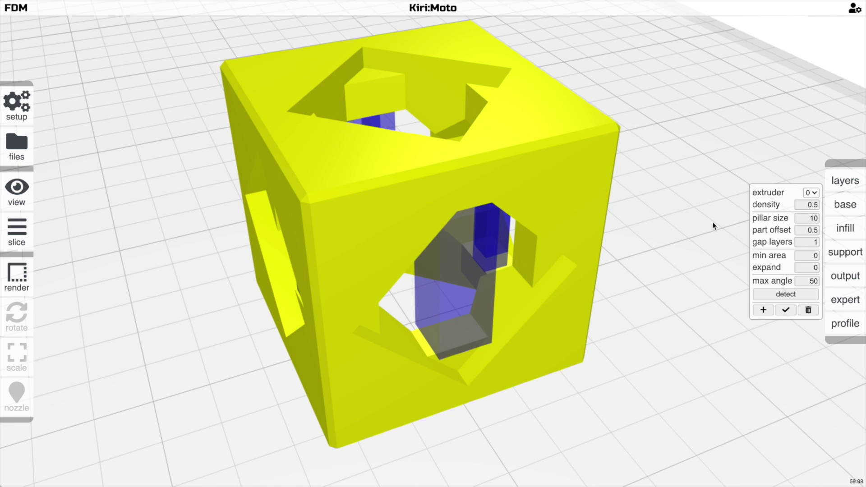
Slice the cube and inspect the sliced support pillars inside its openings.
{"action": "scroll", "coordinate": [695, 225], "scroll_direction": "up", "scroll_amount": 5}
{"action": "key", "text": "s"}
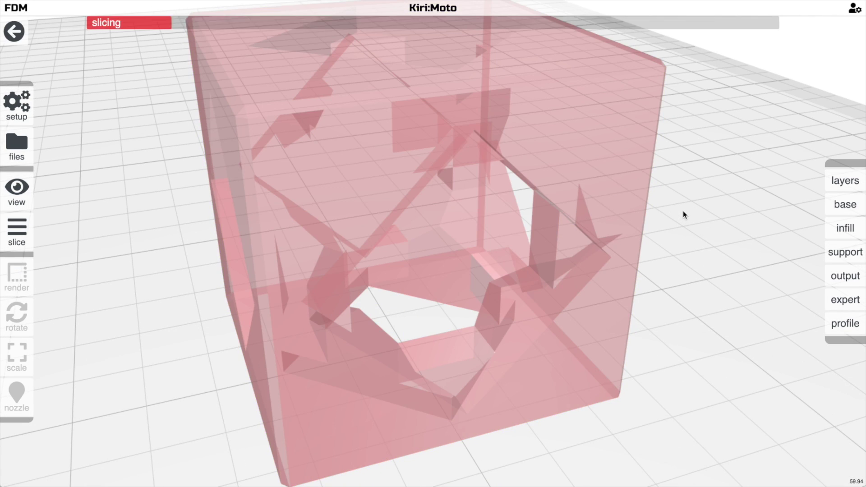
{"action": "left_click_drag", "start_coordinate": [519, 283], "coordinate": [482, 258]}
{"action": "scroll", "coordinate": [477, 316], "scroll_direction": "up", "scroll_amount": 2}
{"action": "left_click_drag", "start_coordinate": [476, 303], "coordinate": [449, 302]}
{"action": "scroll", "coordinate": [448, 302], "scroll_direction": "up", "scroll_amount": 3}
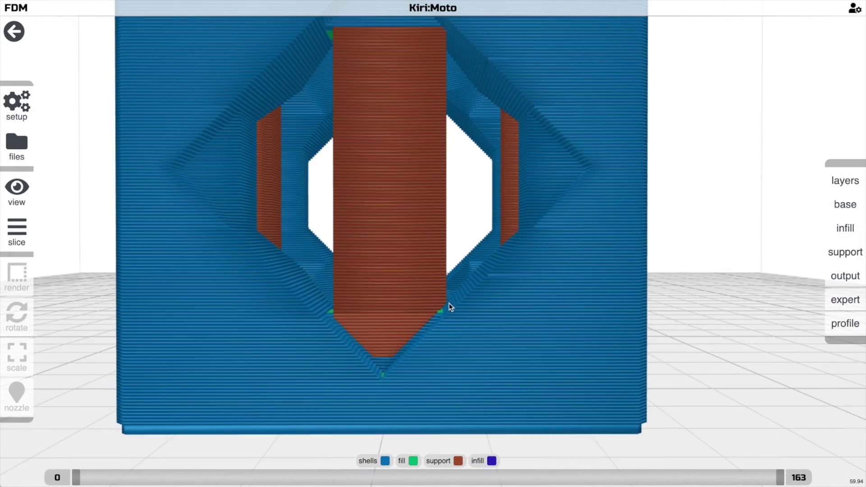
{"action": "left_click_drag", "start_coordinate": [418, 340], "coordinate": [630, 334]}
{"action": "scroll", "coordinate": [474, 354], "scroll_direction": "down", "scroll_amount": 3}
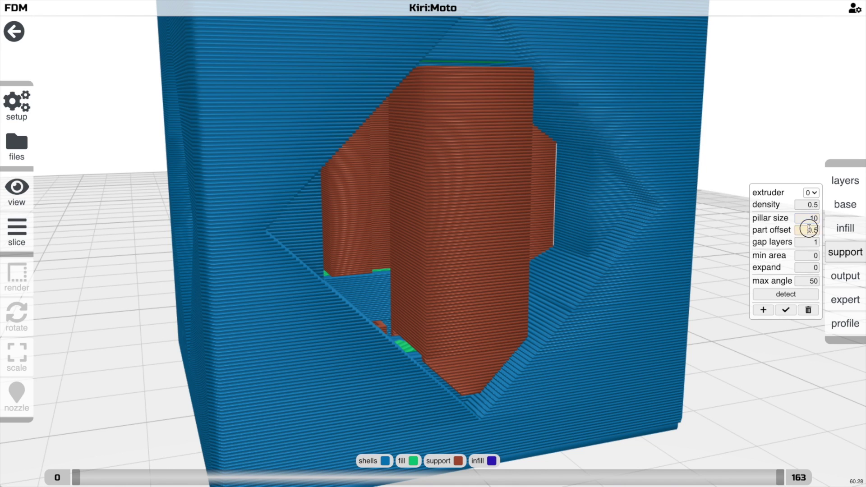
Re-slice the cube with a support part offset of 1 and inspect the gap between supports and walls.
{"action": "left_click", "coordinate": [810, 229]}
{"action": "key", "text": "Return"}
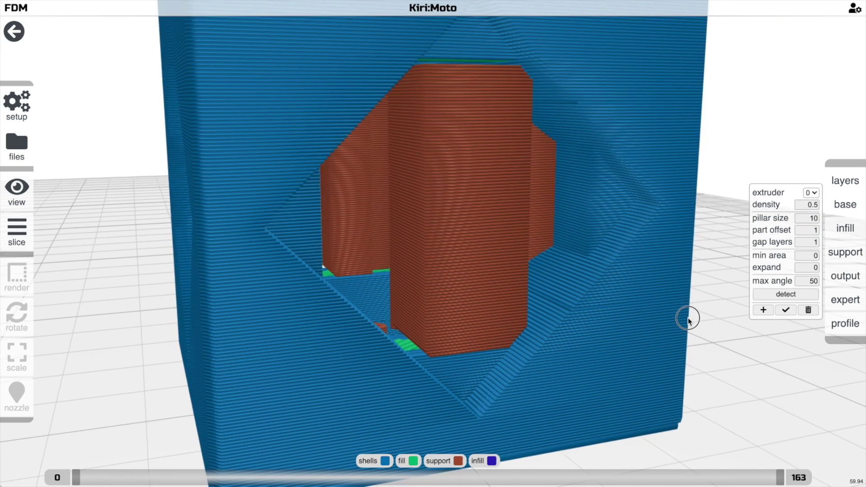
{"action": "left_click_drag", "start_coordinate": [684, 373], "coordinate": [527, 319]}
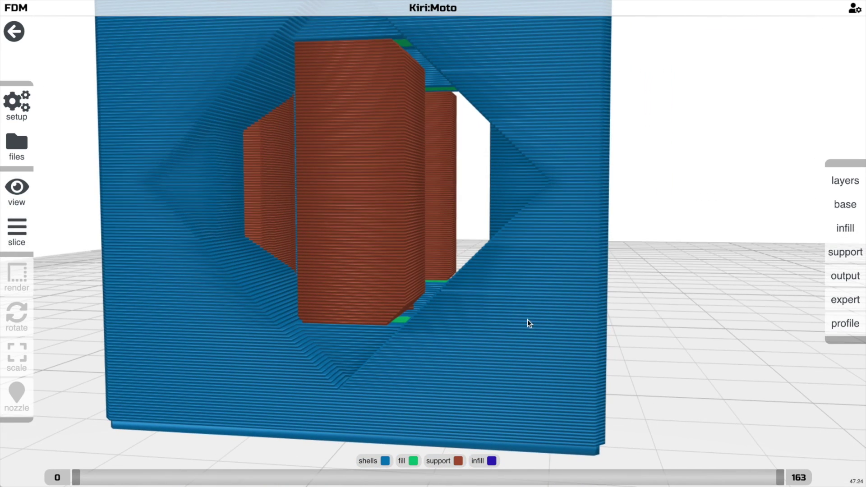
{"action": "left_click_drag", "start_coordinate": [453, 305], "coordinate": [549, 325]}
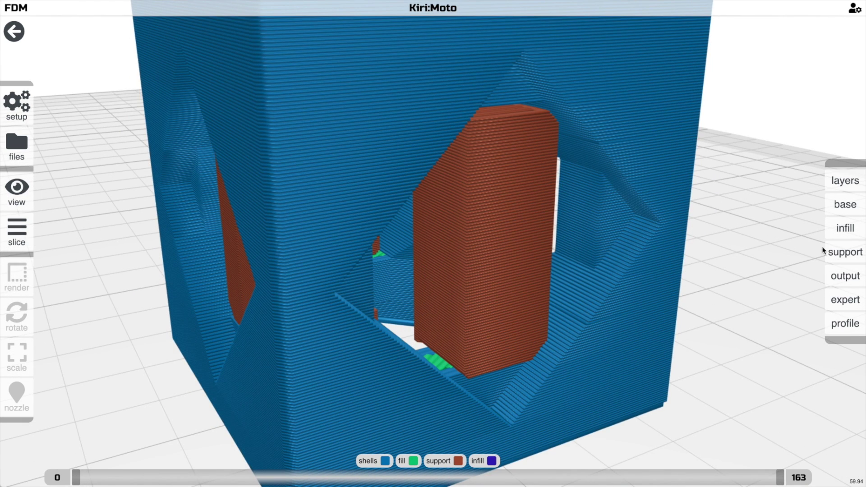
Set the support part offset back to 0.5.
{"action": "mouse_move", "coordinate": [835, 248]}
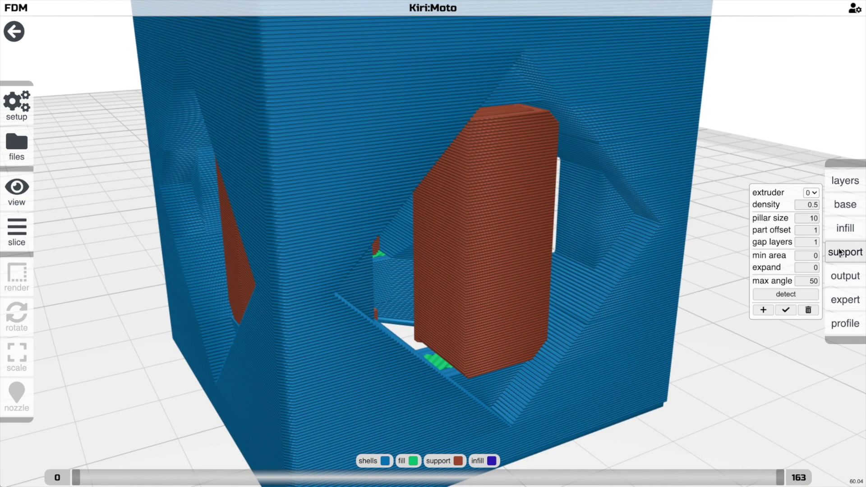
{"action": "double_click", "coordinate": [810, 230]}
{"action": "key", "text": "BackSpace"}
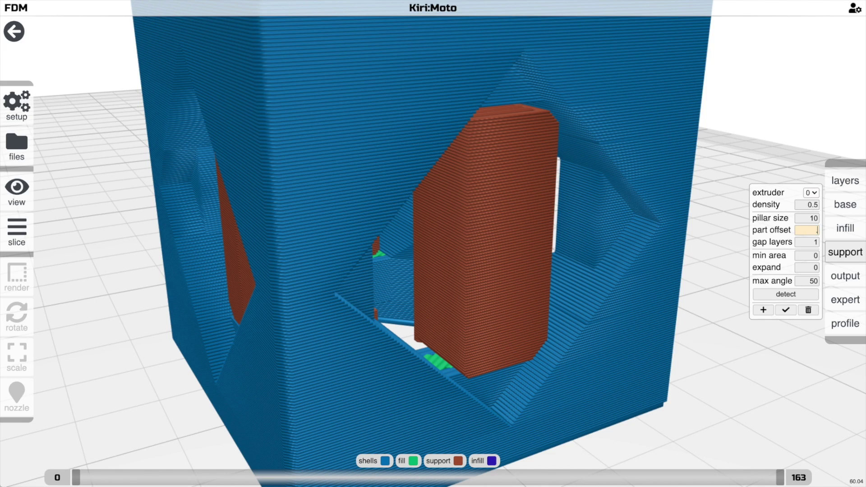
Examine the sliced supports in the side openings from several angles and distances, including their clearance to the part.
{"action": "scroll", "coordinate": [735, 259], "scroll_direction": "down", "scroll_amount": 3}
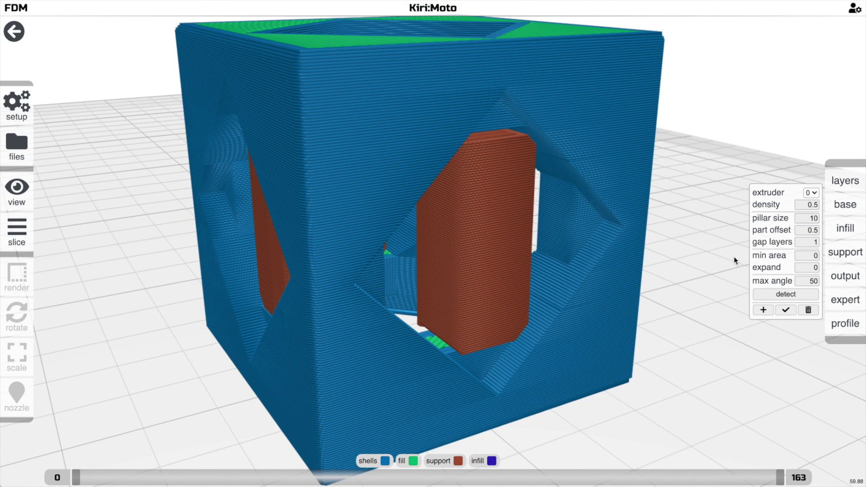
{"action": "left_click_drag", "start_coordinate": [720, 251], "coordinate": [853, 246]}
{"action": "scroll", "coordinate": [719, 258], "scroll_direction": "up", "scroll_amount": 2}
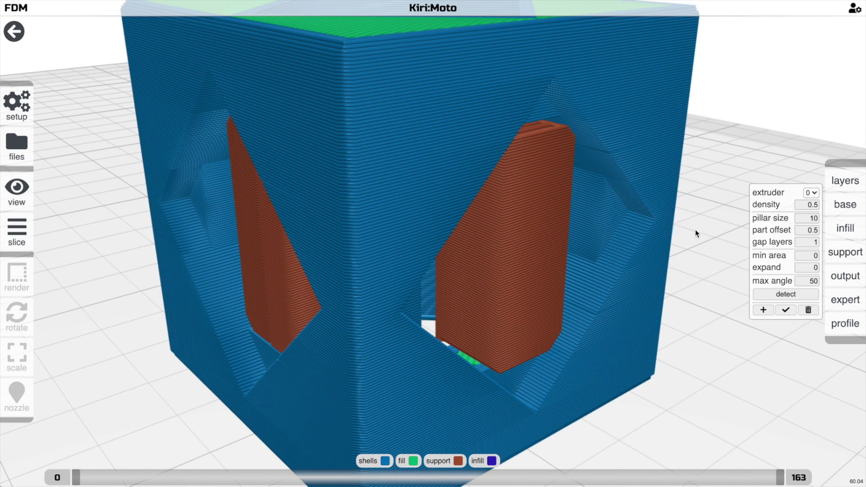
{"action": "left_click_drag", "start_coordinate": [695, 229], "coordinate": [620, 221]}
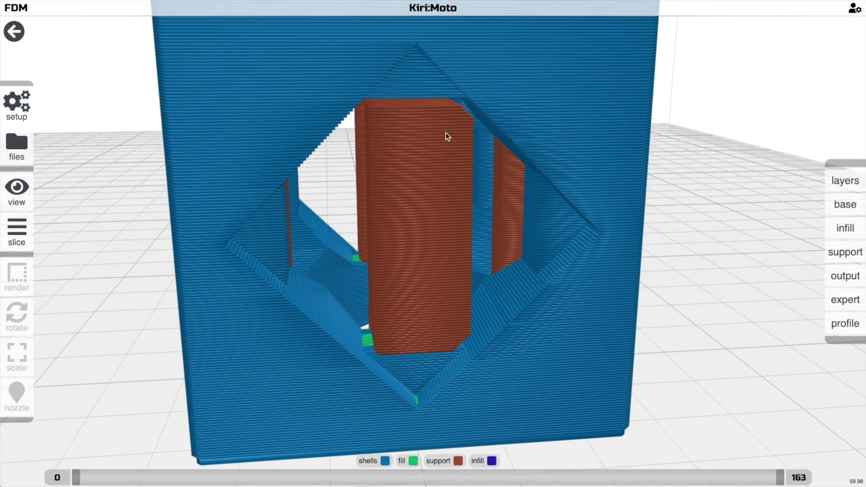
{"action": "left_click_drag", "start_coordinate": [423, 110], "coordinate": [585, 197]}
{"action": "scroll", "coordinate": [554, 210], "scroll_direction": "down", "scroll_amount": 3}
{"action": "scroll", "coordinate": [559, 197], "scroll_direction": "up", "scroll_amount": 4}
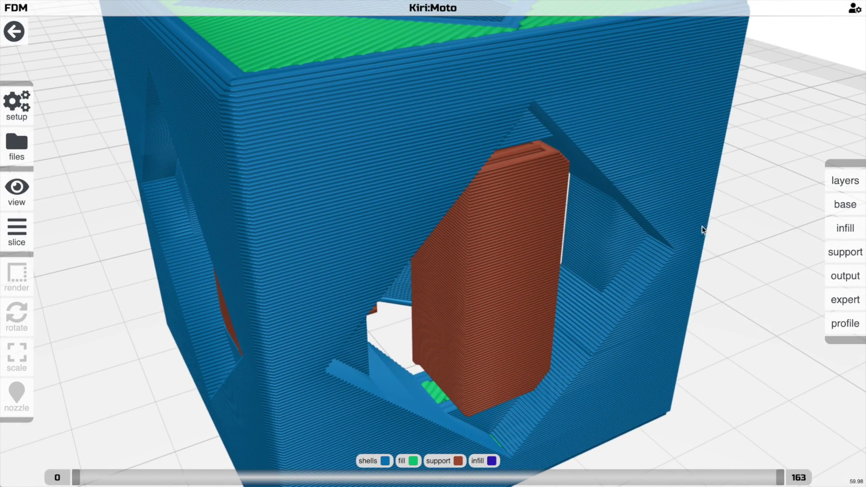
{"action": "scroll", "coordinate": [699, 225], "scroll_direction": "down", "scroll_amount": 2}
{"action": "left_click_drag", "start_coordinate": [697, 224], "coordinate": [708, 220]}
{"action": "scroll", "coordinate": [653, 231], "scroll_direction": "up", "scroll_amount": 2}
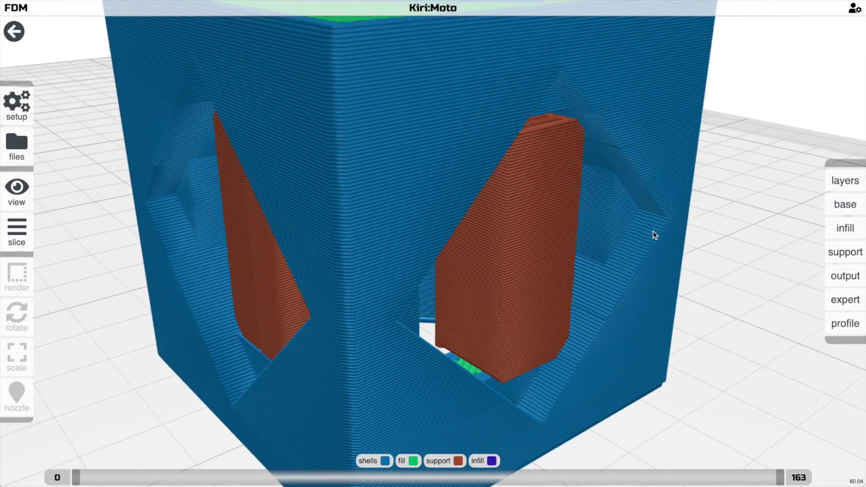
{"action": "scroll", "coordinate": [654, 235], "scroll_direction": "down", "scroll_amount": 3}
{"action": "scroll", "coordinate": [653, 235], "scroll_direction": "down", "scroll_amount": 2}
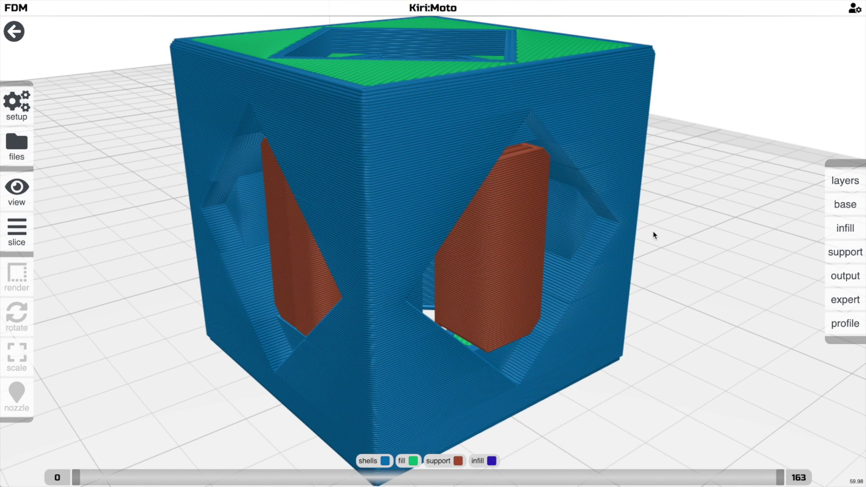
{"action": "scroll", "coordinate": [654, 233], "scroll_direction": "up", "scroll_amount": 3}
Review the support minimum area and expand settings, and view the supports from above.
{"action": "mouse_move", "coordinate": [848, 254]}
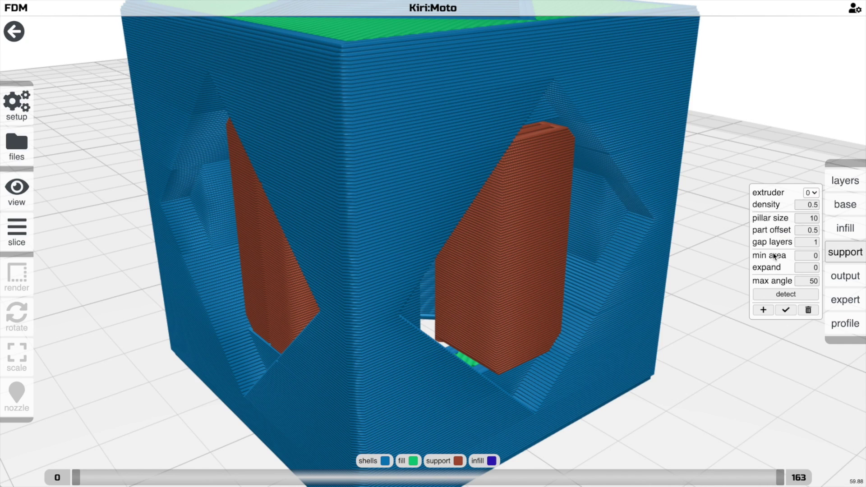
{"action": "left_click", "coordinate": [807, 256]}
{"action": "left_click", "coordinate": [806, 267]}
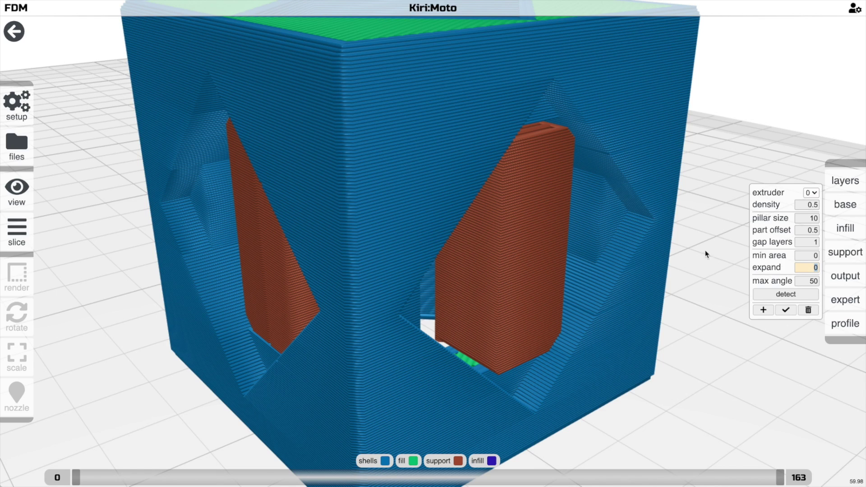
{"action": "left_click_drag", "start_coordinate": [633, 255], "coordinate": [636, 270]}
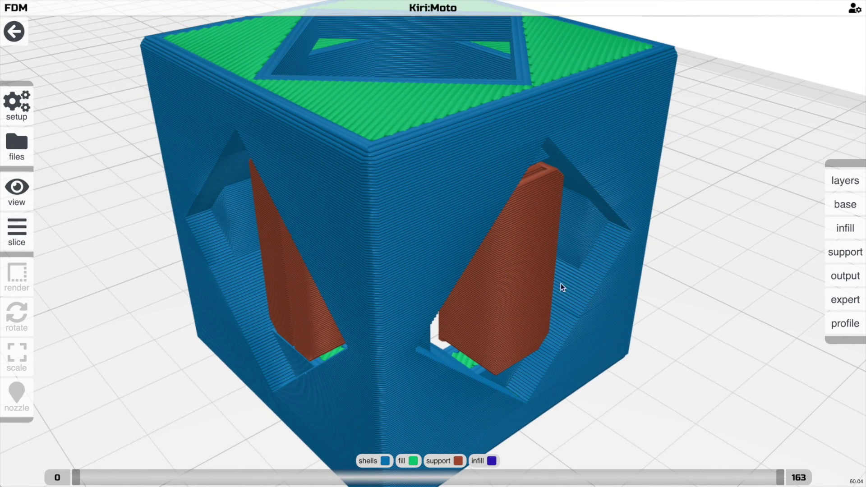
{"action": "left_click_drag", "start_coordinate": [561, 284], "coordinate": [561, 254]}
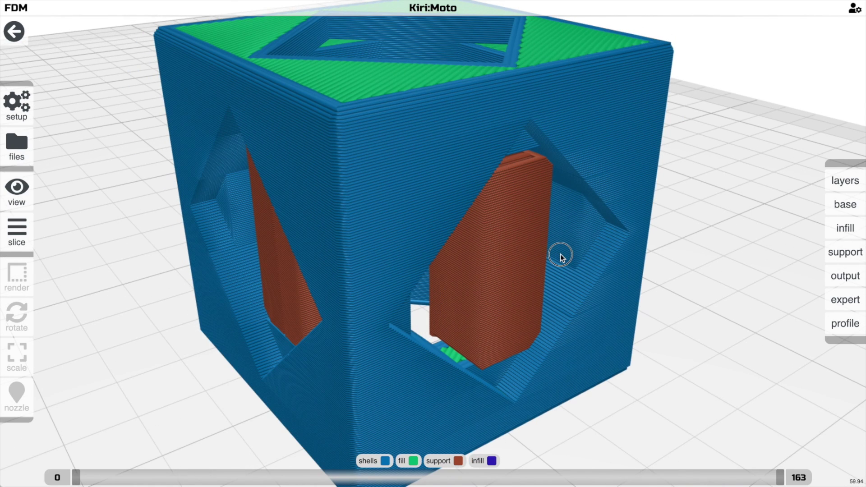
Review the extruder choices for supports and the extruder definitions in the machine setup.
{"action": "left_click", "coordinate": [848, 259]}
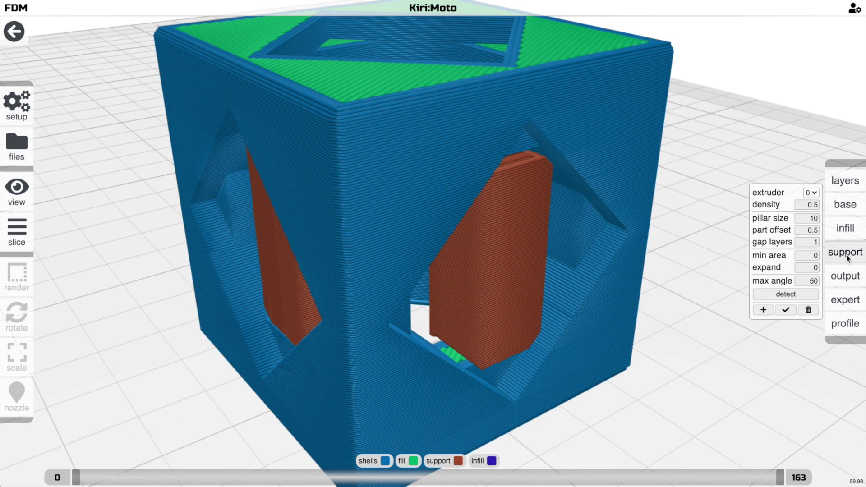
{"action": "left_click", "coordinate": [811, 194]}
{"action": "left_click", "coordinate": [812, 194]}
{"action": "left_click_drag", "start_coordinate": [675, 212], "coordinate": [571, 231]}
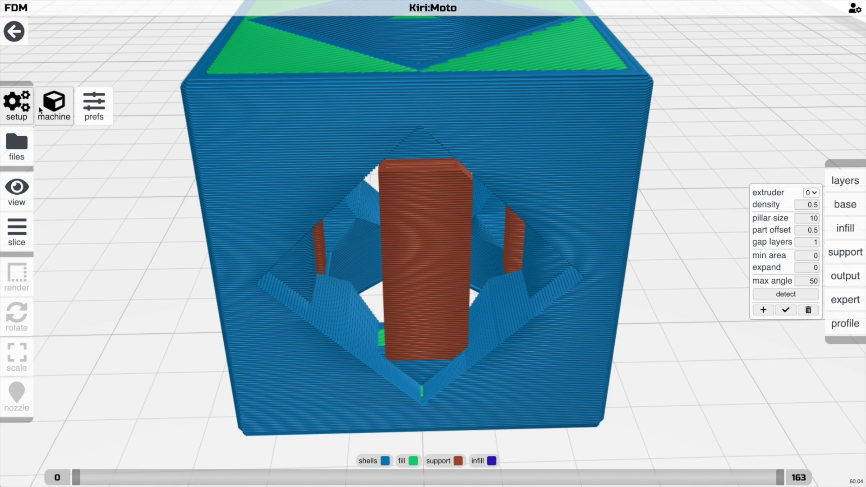
{"action": "left_click", "coordinate": [52, 106]}
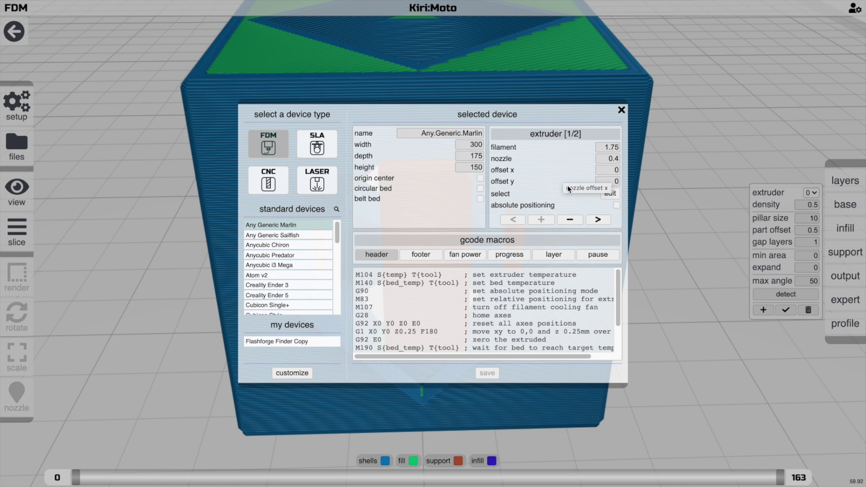
{"action": "left_click", "coordinate": [621, 111]}
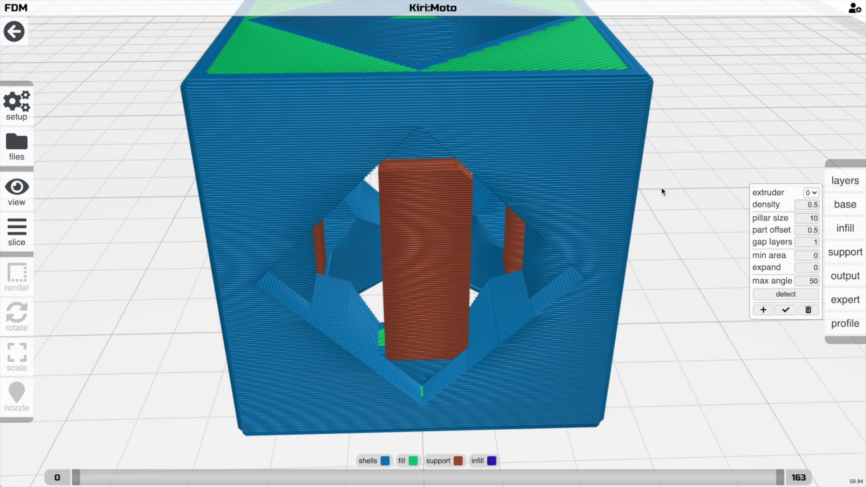
Return from the sliced preview to the solid cube and clear all of its supports.
{"action": "left_click_drag", "start_coordinate": [661, 188], "coordinate": [667, 201]}
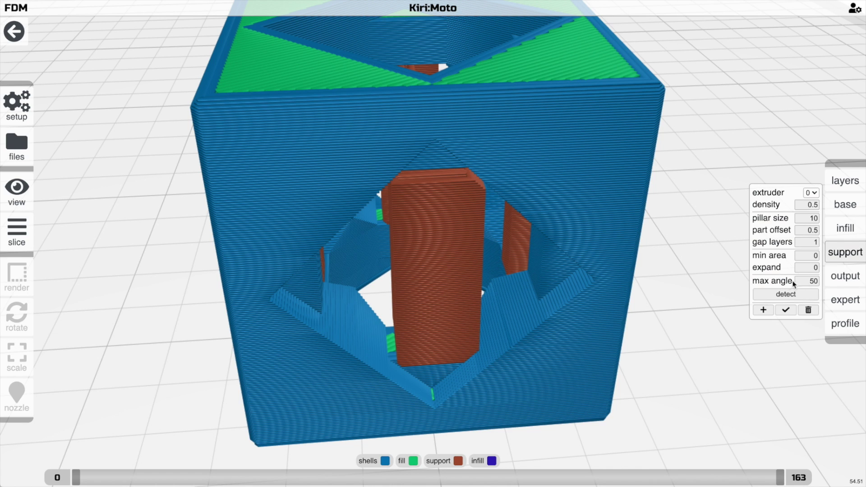
{"action": "left_click_drag", "start_coordinate": [648, 260], "coordinate": [722, 259]}
{"action": "scroll", "coordinate": [659, 252], "scroll_direction": "up", "scroll_amount": 5}
{"action": "scroll", "coordinate": [664, 248], "scroll_direction": "down", "scroll_amount": 5}
{"action": "scroll", "coordinate": [664, 248], "scroll_direction": "down", "scroll_amount": 3}
{"action": "left_click", "coordinate": [683, 249]}
{"action": "key", "text": "Escape"}
{"action": "left_click", "coordinate": [831, 253]}
{"action": "left_click", "coordinate": [808, 311]}
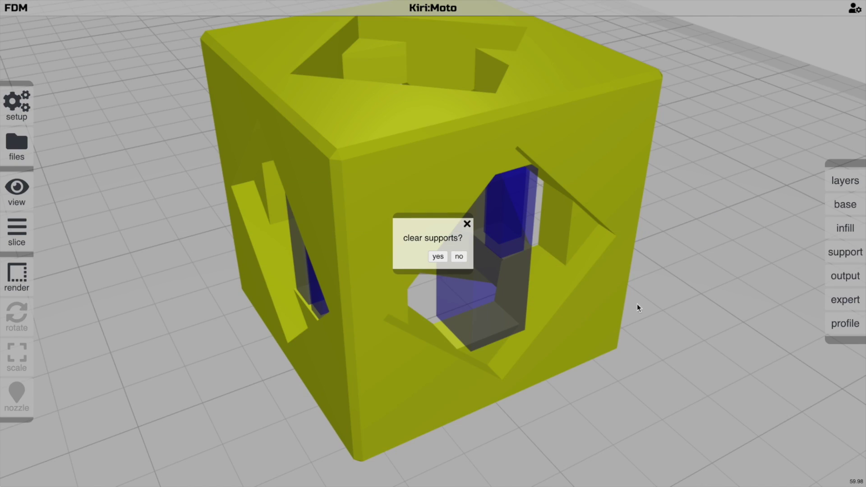
{"action": "left_click", "coordinate": [440, 257]}
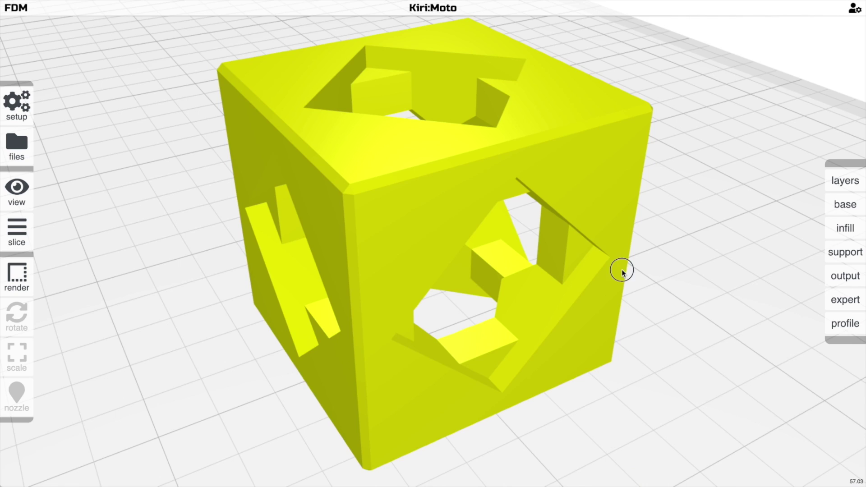
Detect the supports automatically with the current maximum angle and inspect them inside the cube's openings.
{"action": "left_click_drag", "start_coordinate": [621, 269], "coordinate": [509, 170]}
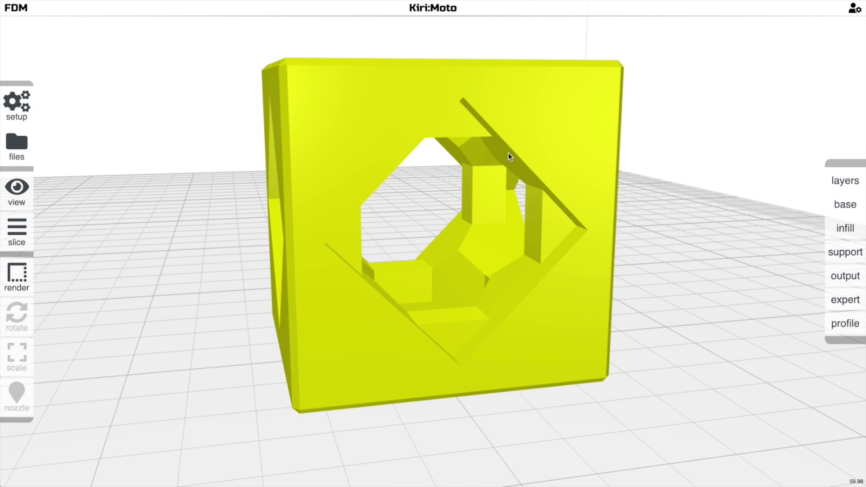
{"action": "left_click", "coordinate": [844, 253]}
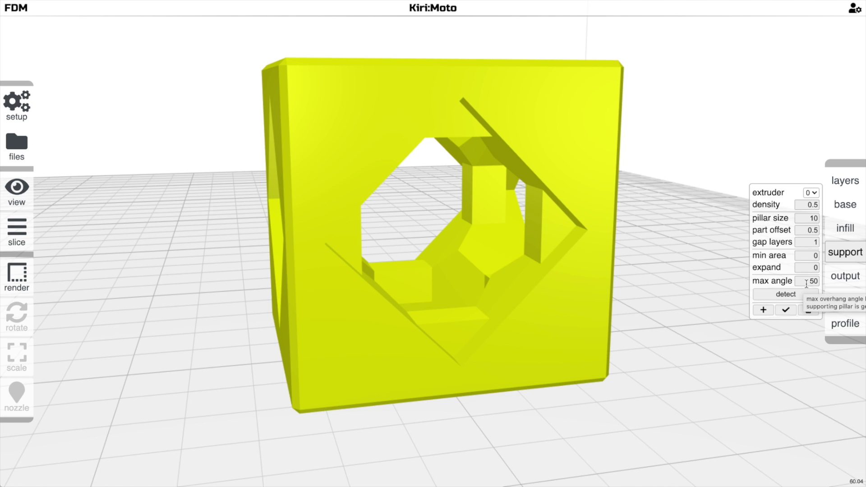
{"action": "left_click", "coordinate": [786, 295]}
{"action": "left_click_drag", "start_coordinate": [691, 265], "coordinate": [660, 242]}
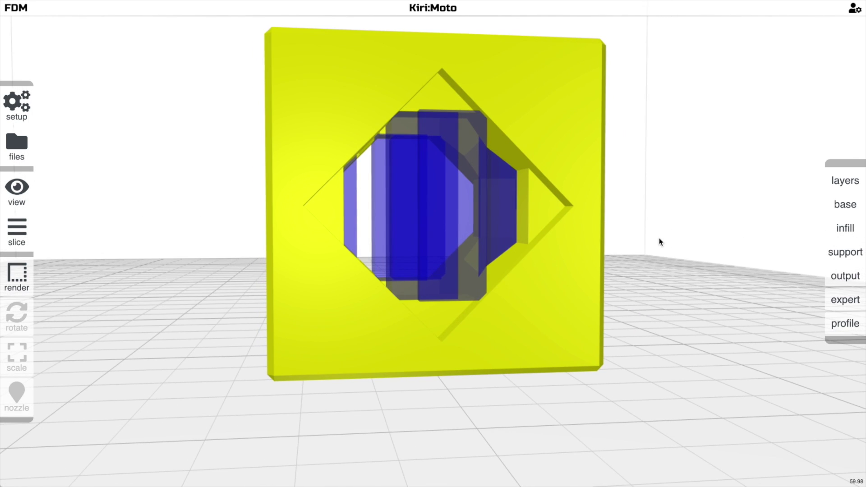
{"action": "left_click_drag", "start_coordinate": [490, 150], "coordinate": [521, 181]}
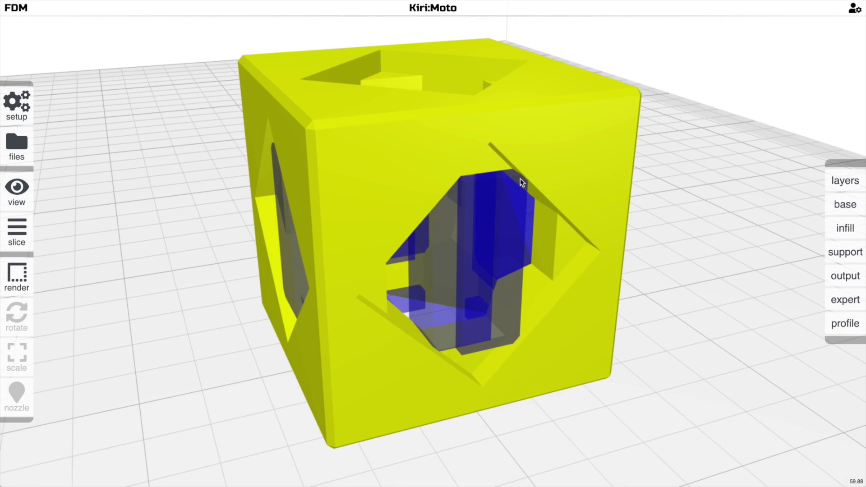
Set the maximum support overhang angle to 20 and detect the supports again.
{"action": "mouse_move", "coordinate": [839, 253]}
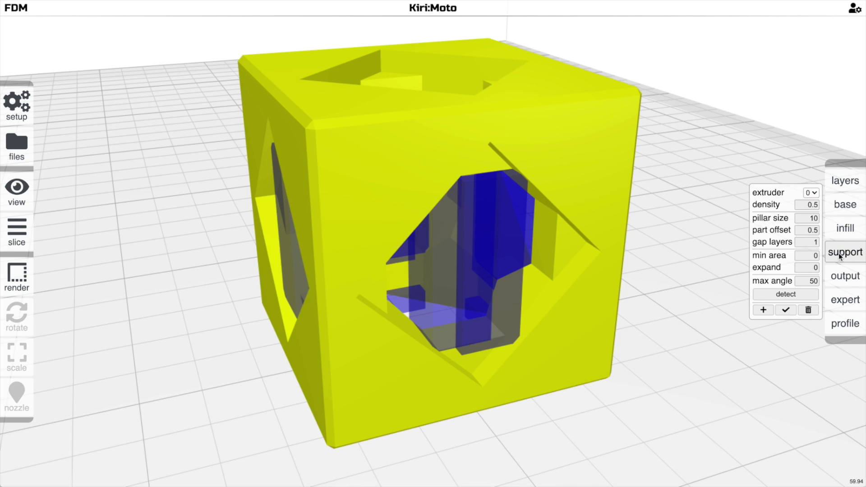
{"action": "double_click", "coordinate": [813, 281]}
{"action": "type", "text": "20"}
{"action": "left_click", "coordinate": [806, 294]}
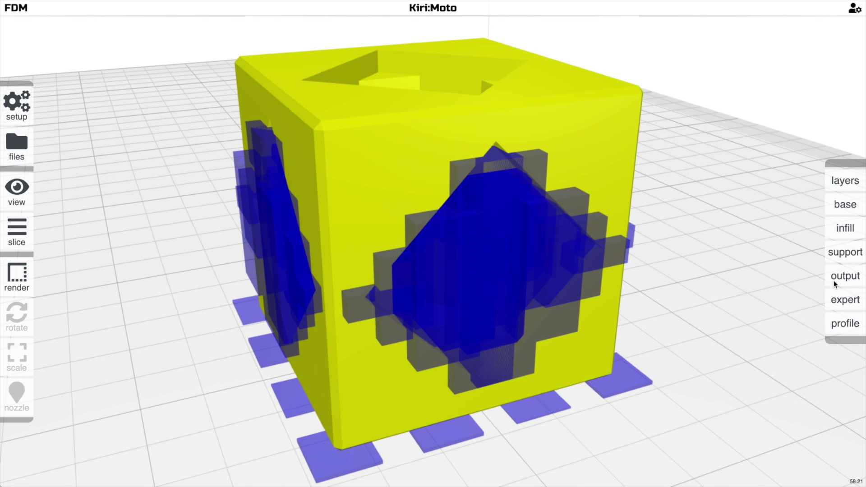
Clear all detected supports from the cube and confirm the removal.
{"action": "mouse_move", "coordinate": [839, 253]}
{"action": "left_click", "coordinate": [808, 310]}
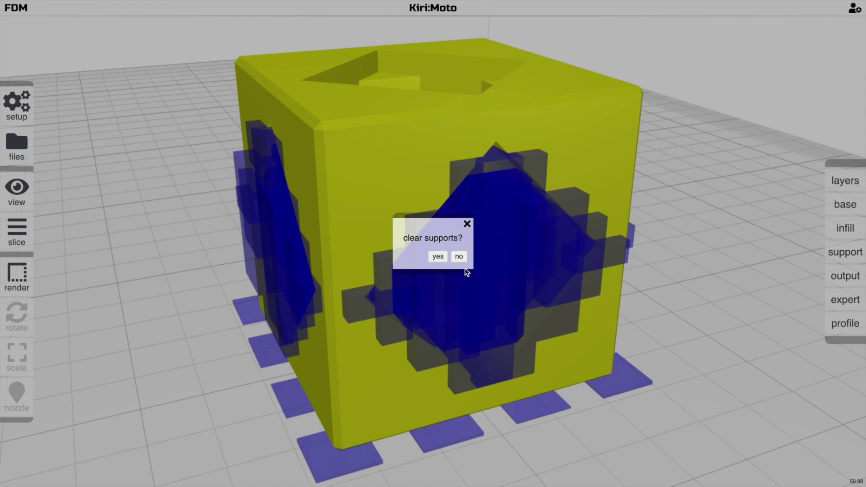
{"action": "left_click", "coordinate": [438, 257]}
Manually add a support pillar inside the opening on the cube's front face.
{"action": "mouse_move", "coordinate": [844, 253]}
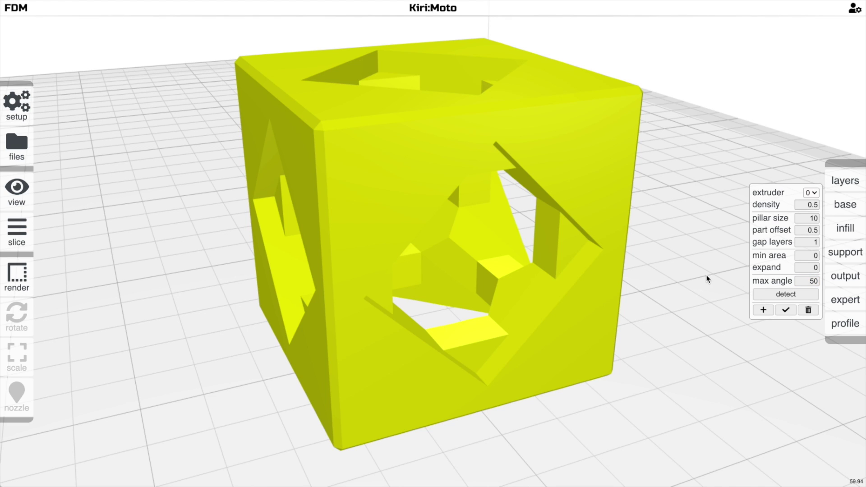
{"action": "scroll", "coordinate": [688, 277], "scroll_direction": "up", "scroll_amount": 2}
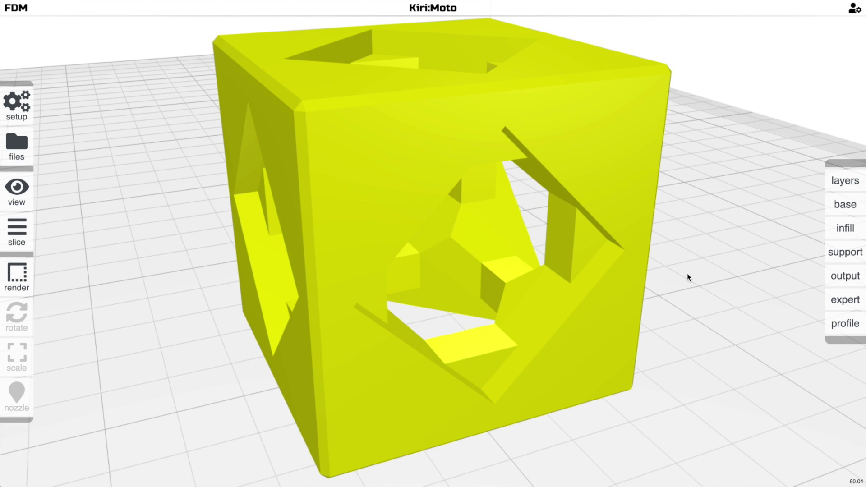
{"action": "left_click_drag", "start_coordinate": [688, 274], "coordinate": [643, 222]}
{"action": "scroll", "coordinate": [688, 276], "scroll_direction": "down", "scroll_amount": 2}
{"action": "left_click_drag", "start_coordinate": [454, 120], "coordinate": [646, 222]}
{"action": "mouse_move", "coordinate": [843, 253]}
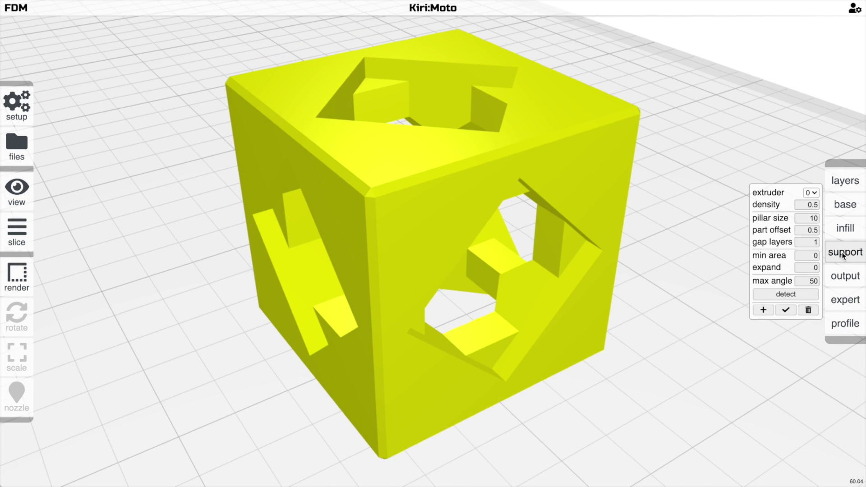
{"action": "left_click_drag", "start_coordinate": [697, 382], "coordinate": [672, 383]}
{"action": "left_click", "coordinate": [831, 252]}
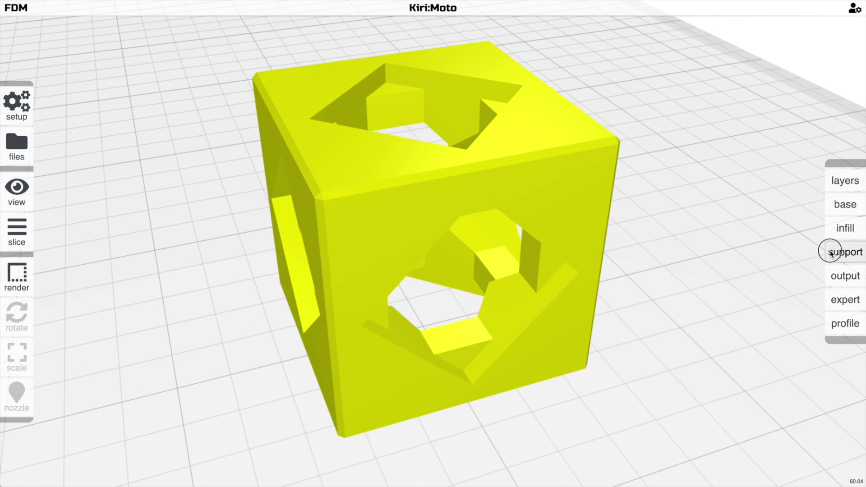
{"action": "left_click", "coordinate": [808, 204]}
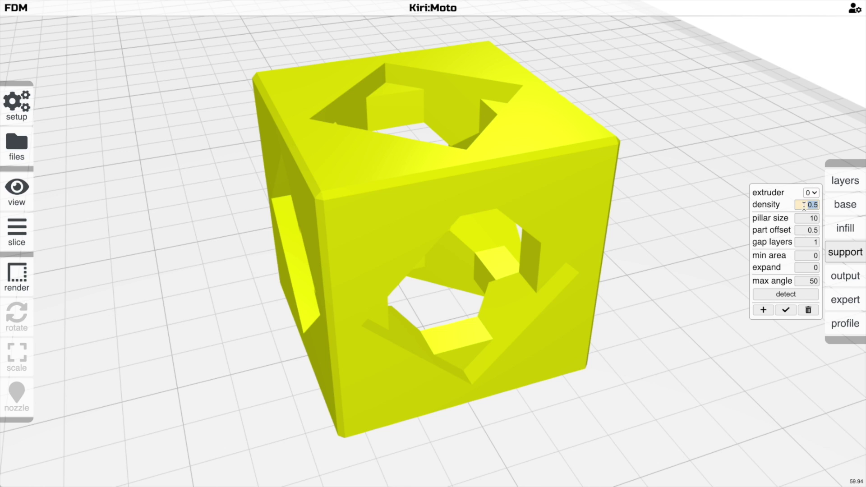
{"action": "left_click", "coordinate": [764, 310]}
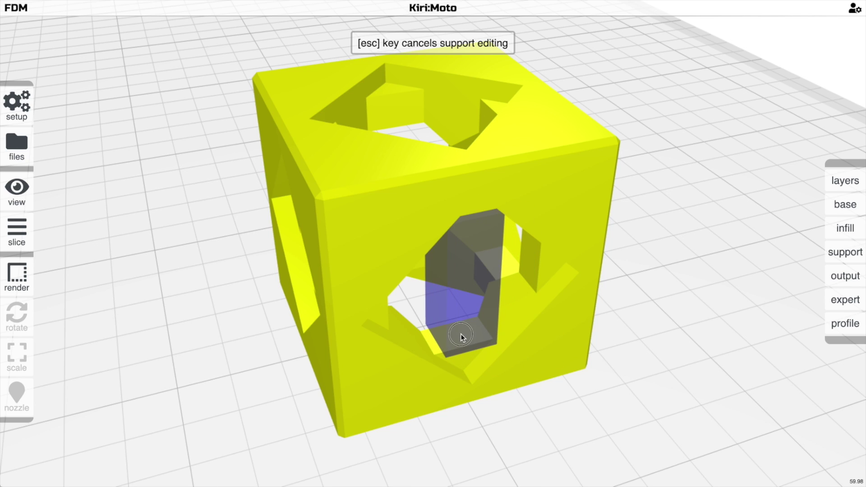
{"action": "scroll", "coordinate": [552, 338], "scroll_direction": "up", "scroll_amount": 2}
Slice the cube and cut the layer display at half height to inspect the support pillar's fill.
{"action": "key", "text": "s"}
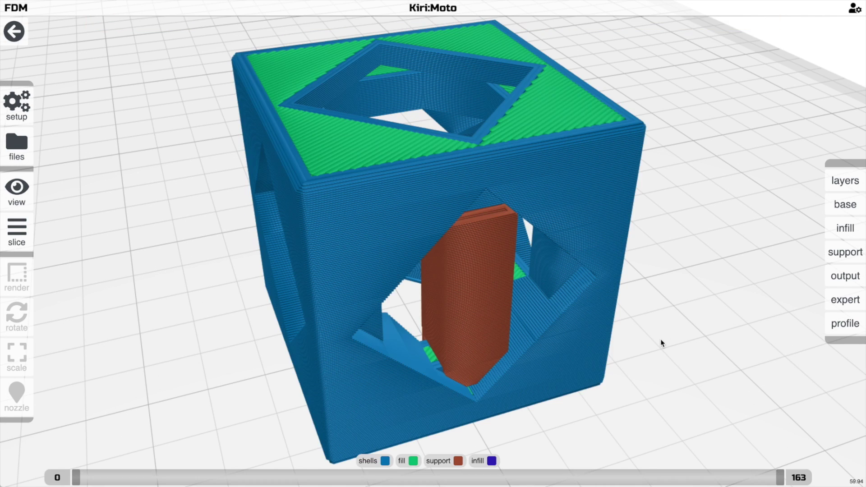
{"action": "key", "text": "5"}
{"action": "left_click_drag", "start_coordinate": [661, 339], "coordinate": [506, 272]}
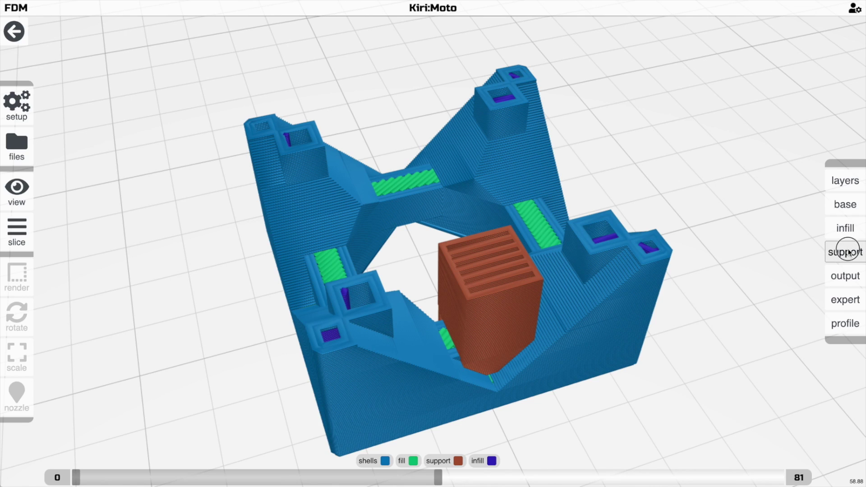
Set the support density to 0.1, slice again and inspect the pillar's fill at half height.
{"action": "mouse_move", "coordinate": [846, 251]}
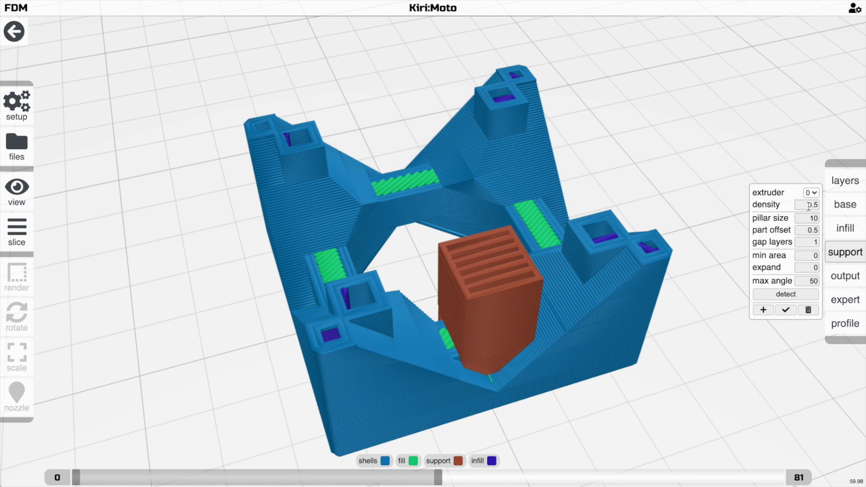
{"action": "double_click", "coordinate": [809, 206]}
{"action": "type", "text": ".25"}
{"action": "key", "text": "BackSpace"}
{"action": "key", "text": "BackSpace"}
{"action": "type", "text": "1"}
{"action": "key", "text": "Return"}
{"action": "key", "text": "s"}
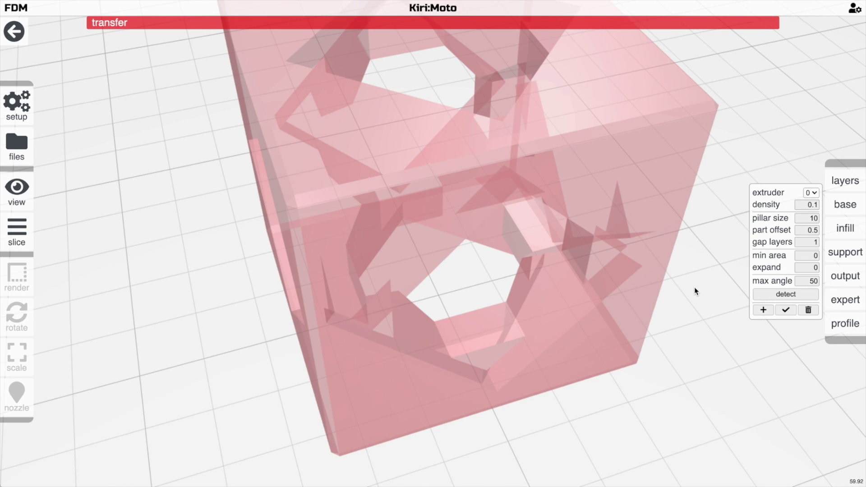
{"action": "key", "text": "5"}
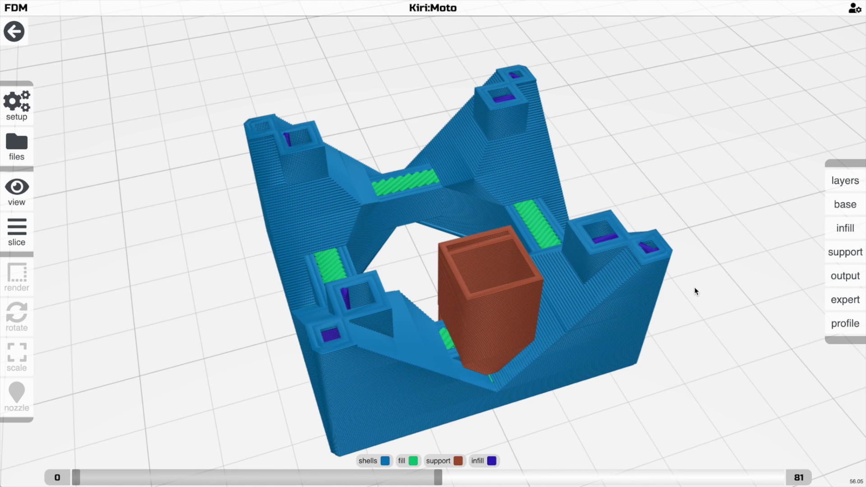
{"action": "key", "text": "Up"}
{"action": "scroll", "coordinate": [694, 287], "scroll_direction": "down", "scroll_amount": 2}
{"action": "scroll", "coordinate": [695, 287], "scroll_direction": "down", "scroll_amount": 2}
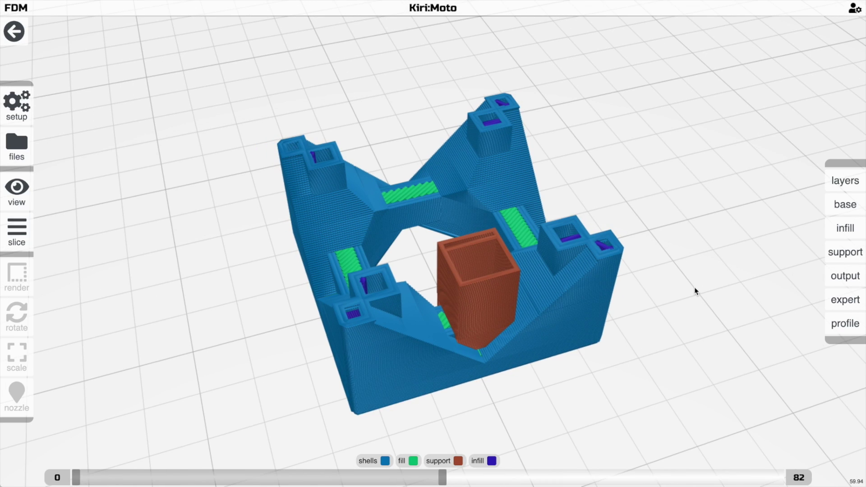
Show all layers of the sliced cube, reset the view to home and return to the solid model.
{"action": "key", "text": "0"}
{"action": "key", "text": "v"}
{"action": "key", "text": "v"}
{"action": "scroll", "coordinate": [695, 287], "scroll_direction": "down", "scroll_amount": 3}
{"action": "left_click_drag", "start_coordinate": [695, 287], "coordinate": [742, 269]}
{"action": "key", "text": "h"}
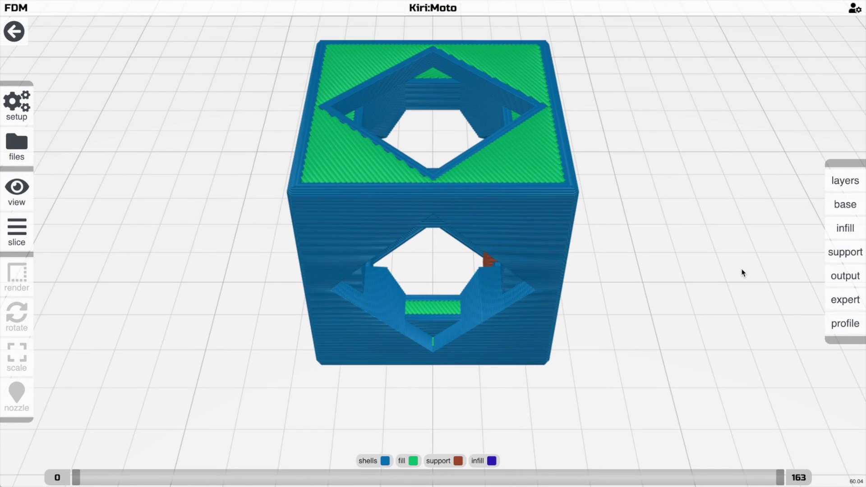
{"action": "key", "text": "a"}
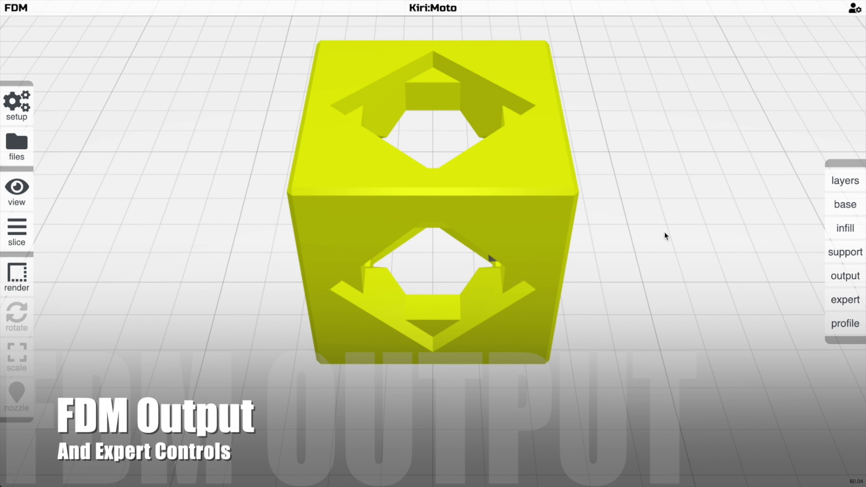
Review the output settings for nozzle and bed temperature and for print, finish and move speeds.
{"action": "right_click_drag", "start_coordinate": [642, 208], "coordinate": [642, 232]}
{"action": "scroll", "coordinate": [642, 232], "scroll_direction": "up", "scroll_amount": 5}
{"action": "scroll", "coordinate": [642, 235], "scroll_direction": "down", "scroll_amount": 3}
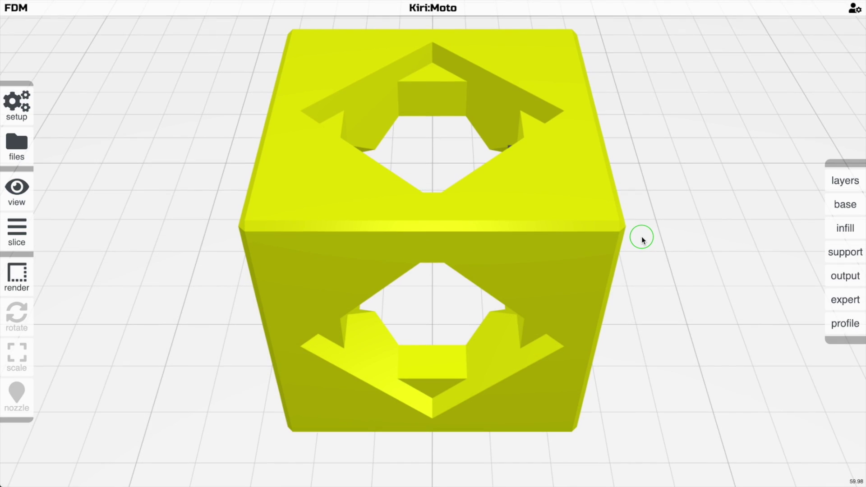
{"action": "left_click", "coordinate": [848, 276]}
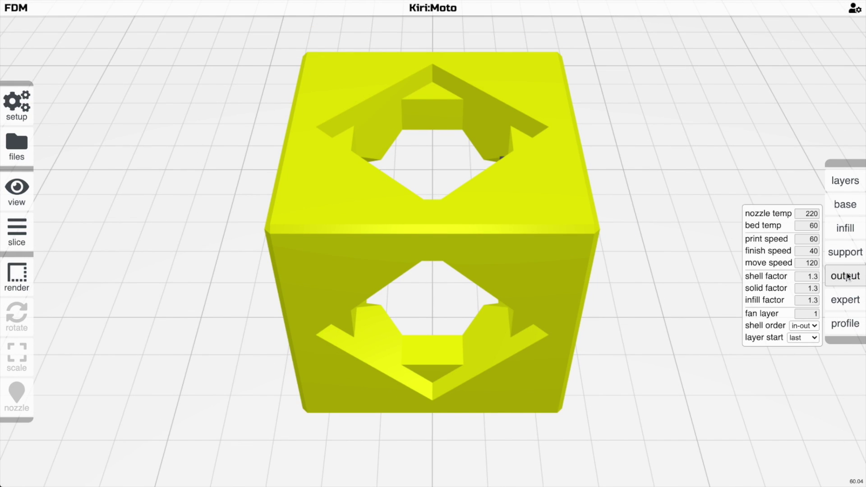
{"action": "left_click", "coordinate": [803, 213]}
{"action": "left_click", "coordinate": [806, 225]}
{"action": "left_click", "coordinate": [808, 214]}
{"action": "left_click", "coordinate": [808, 225]}
{"action": "left_click", "coordinate": [807, 240]}
{"action": "left_click", "coordinate": [808, 251]}
{"action": "left_click", "coordinate": [808, 262]}
Review the extrusion multipliers for shell, solid and infill and the fan layer setting.
{"action": "left_click", "coordinate": [807, 277]}
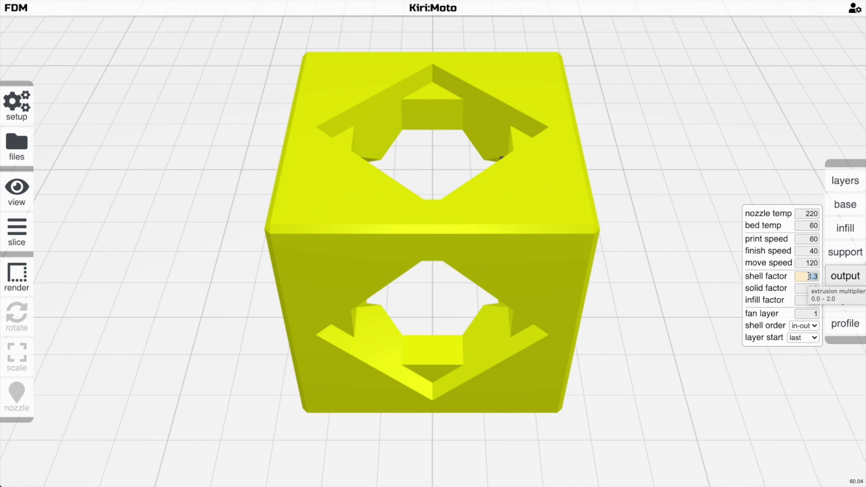
{"action": "left_click", "coordinate": [804, 291]}
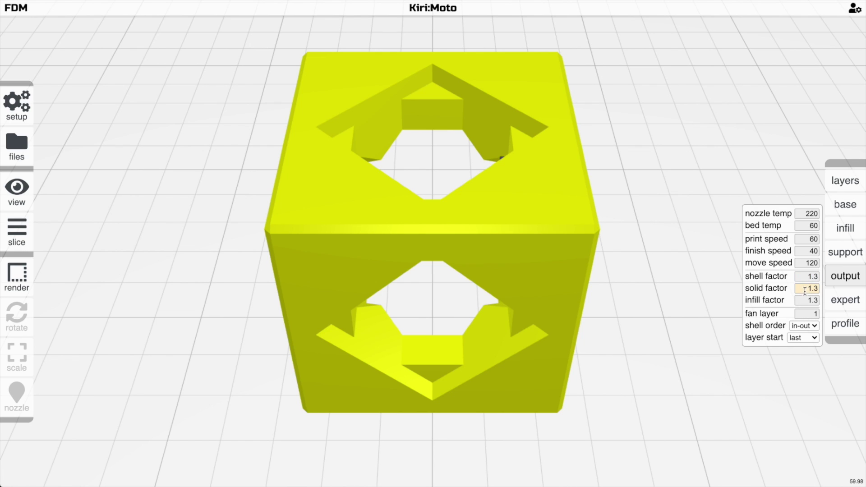
{"action": "left_click", "coordinate": [807, 300]}
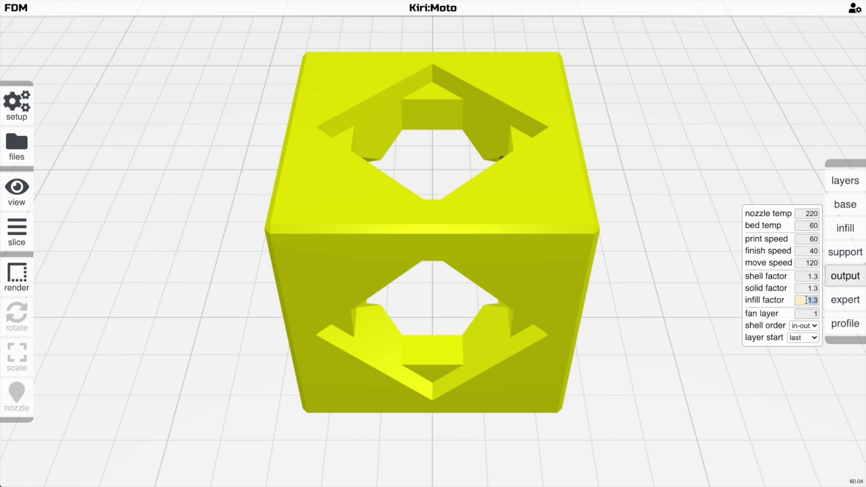
{"action": "key", "text": "Tab"}
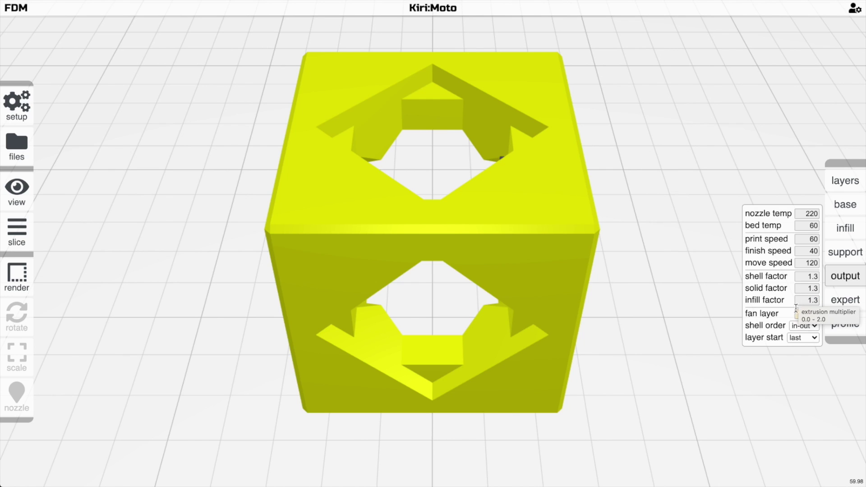
Examine the available shell order and layer start options in the output settings without changing them.
{"action": "left_click", "coordinate": [811, 326]}
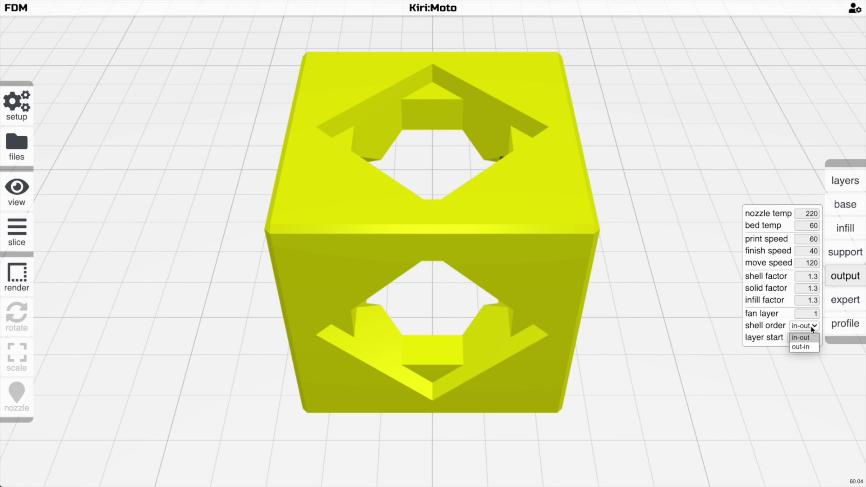
{"action": "left_click", "coordinate": [811, 326]}
{"action": "left_click", "coordinate": [807, 338]}
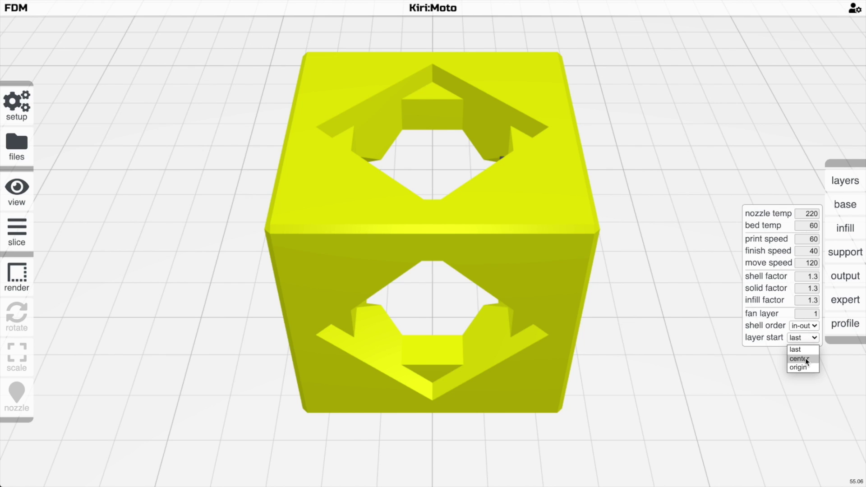
{"action": "left_click", "coordinate": [774, 365]}
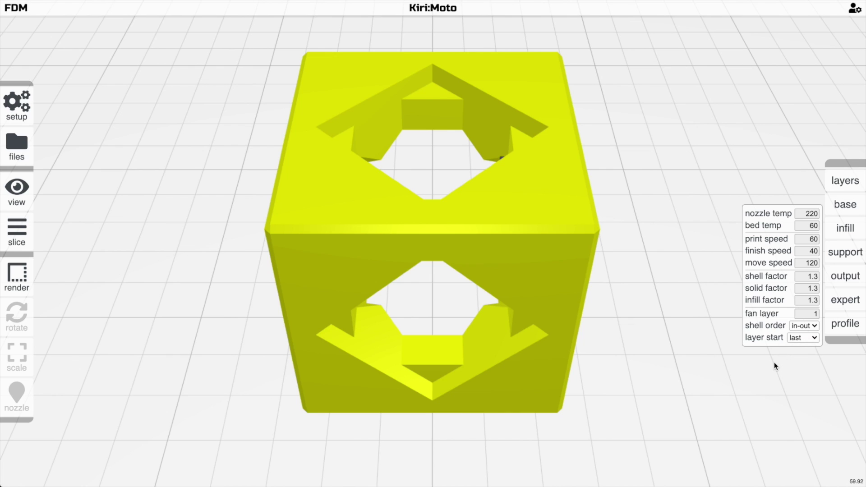
{"action": "left_click", "coordinate": [846, 275]}
{"action": "left_click", "coordinate": [846, 276]}
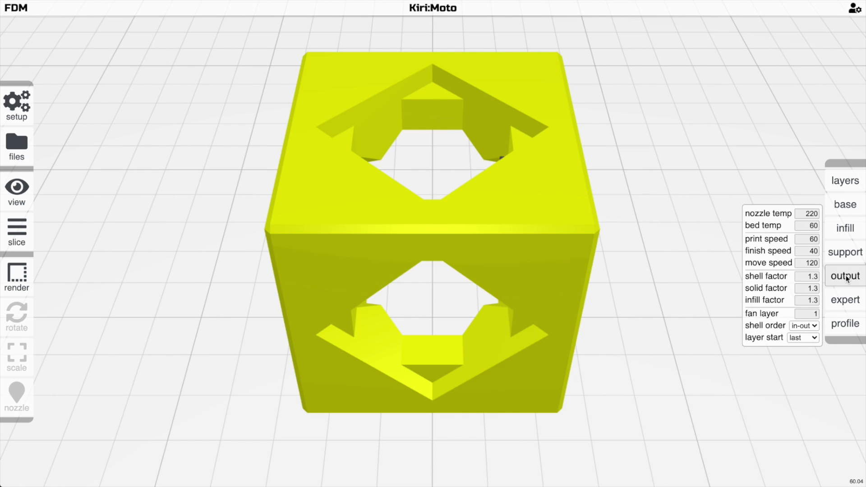
Review the expert settings for retraction distance and rate, engage dwell, minimum solid area, minimum speed and shell coast.
{"action": "left_click", "coordinate": [845, 300]}
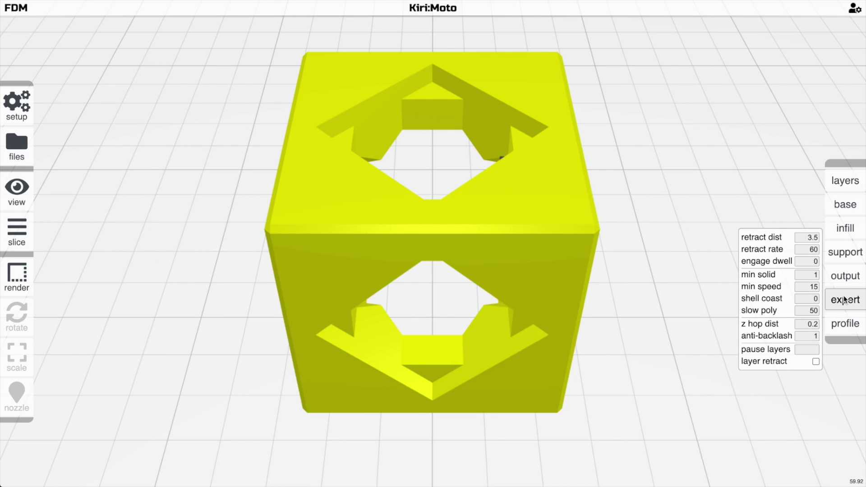
{"action": "double_click", "coordinate": [809, 238]}
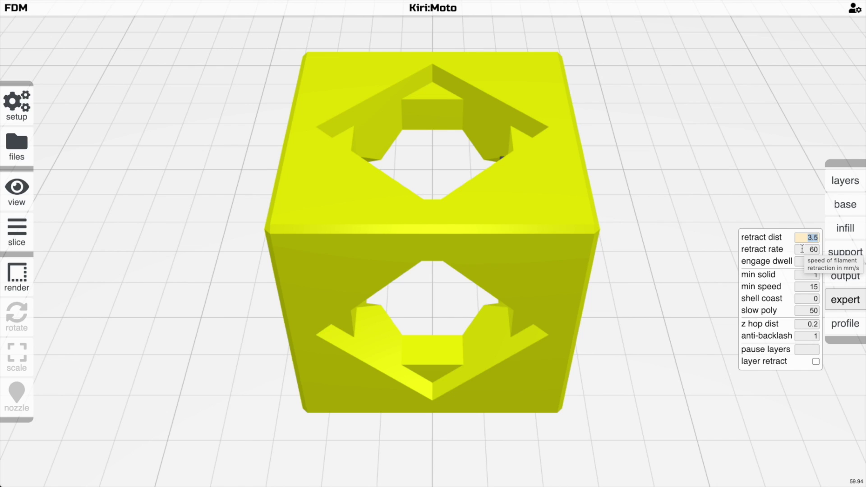
{"action": "left_click", "coordinate": [799, 263]}
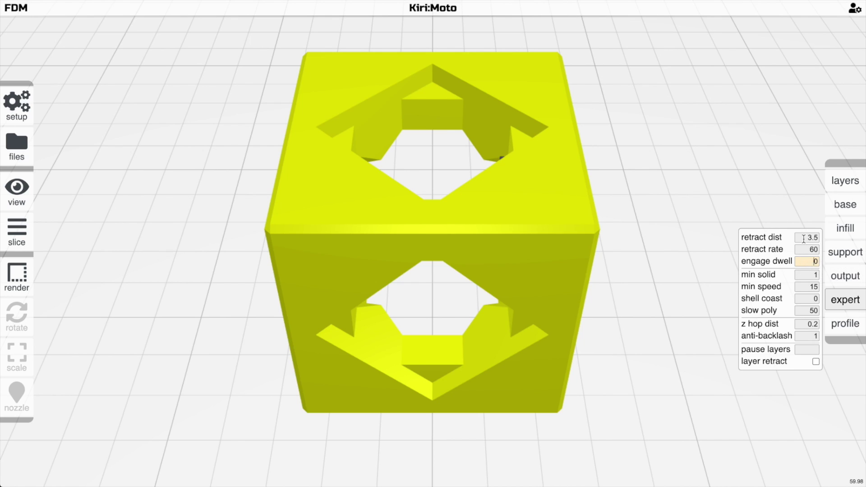
{"action": "left_click", "coordinate": [805, 275]}
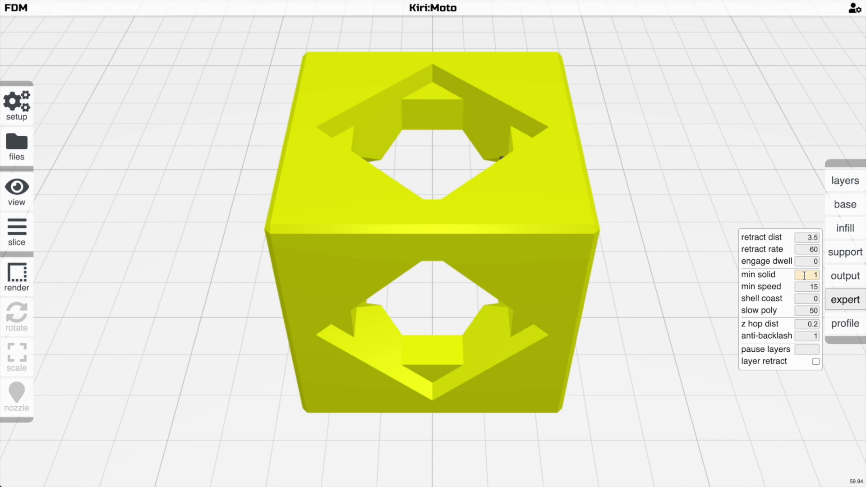
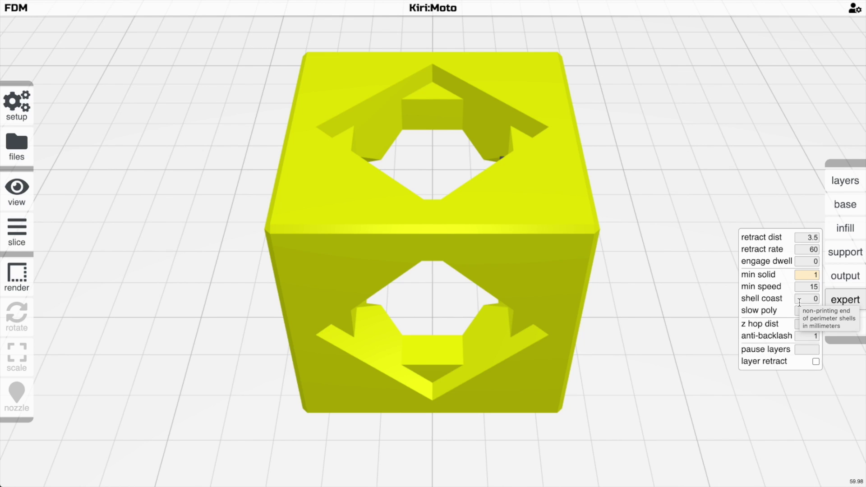
Set slow poly to 0, slice the cube and preview its toolpaths coloured by print speed.
{"action": "left_click", "coordinate": [799, 310]}
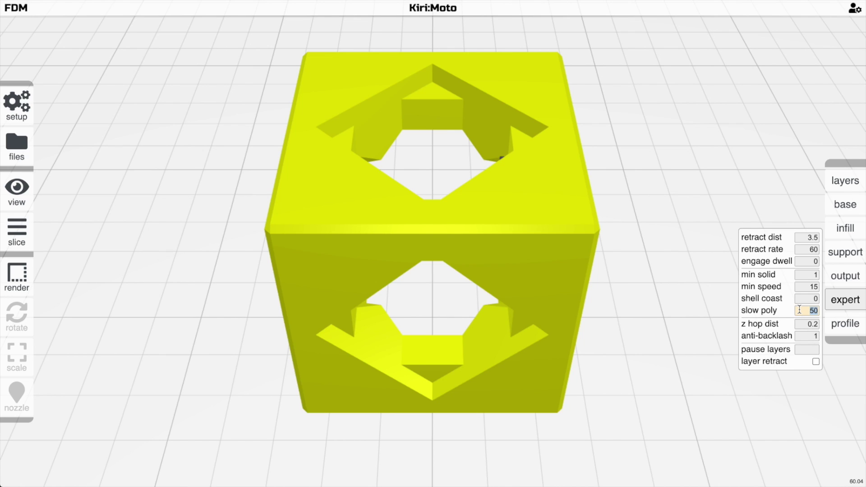
{"action": "type", "text": "0"}
{"action": "key", "text": "s"}
{"action": "left_click_drag", "start_coordinate": [718, 296], "coordinate": [626, 243]}
{"action": "key", "text": "p"}
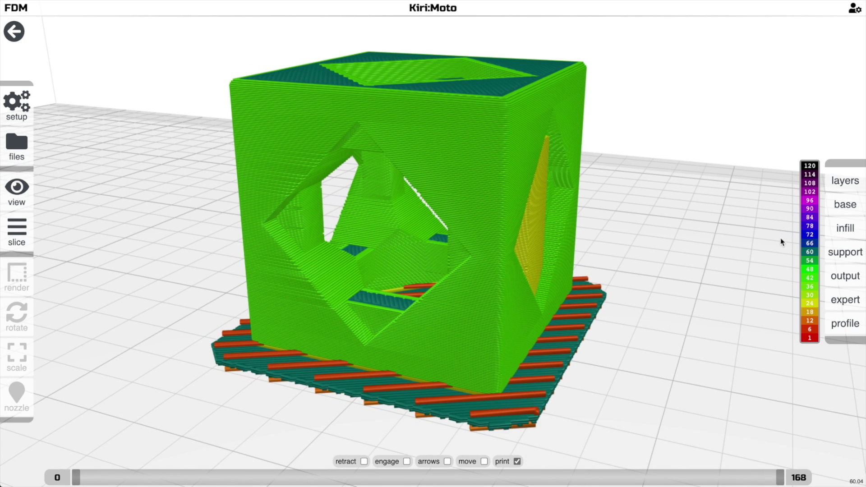
{"action": "left_click_drag", "start_coordinate": [699, 247], "coordinate": [627, 230]}
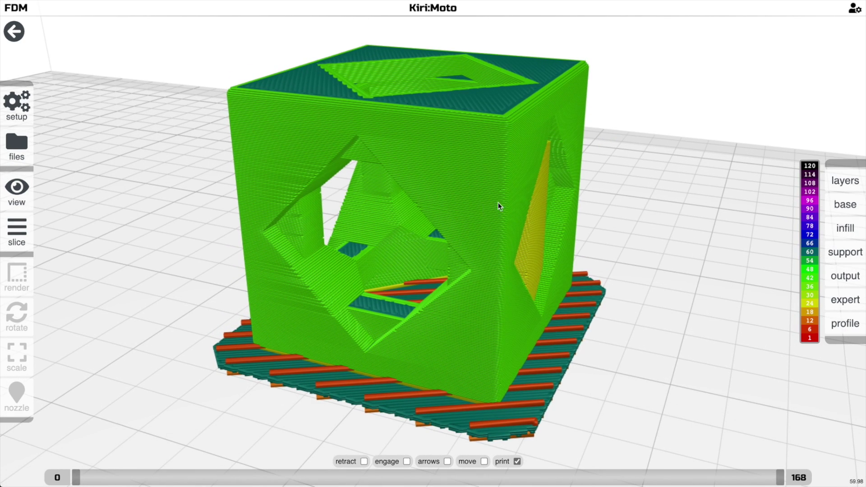
Turn off the raft in the base settings so the cube is sliced without it.
{"action": "left_click", "coordinate": [846, 205]}
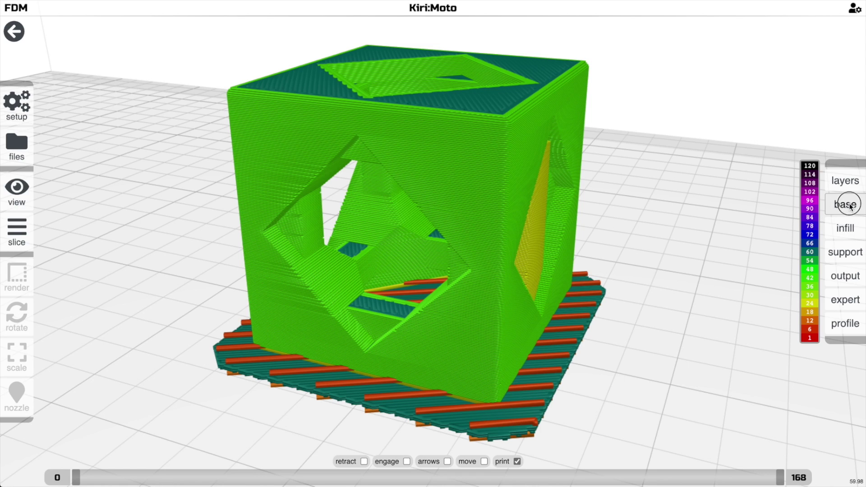
{"action": "left_click", "coordinate": [838, 278]}
Set slow poly to 100, slice the cube and inspect its speed-coloured toolpath preview from several angles.
{"action": "left_click", "coordinate": [841, 297]}
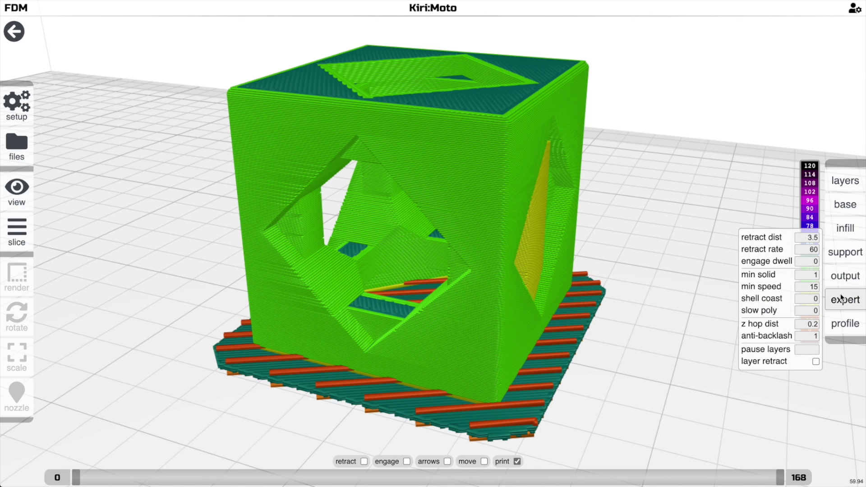
{"action": "left_click", "coordinate": [812, 311]}
{"action": "type", "text": "100s"}
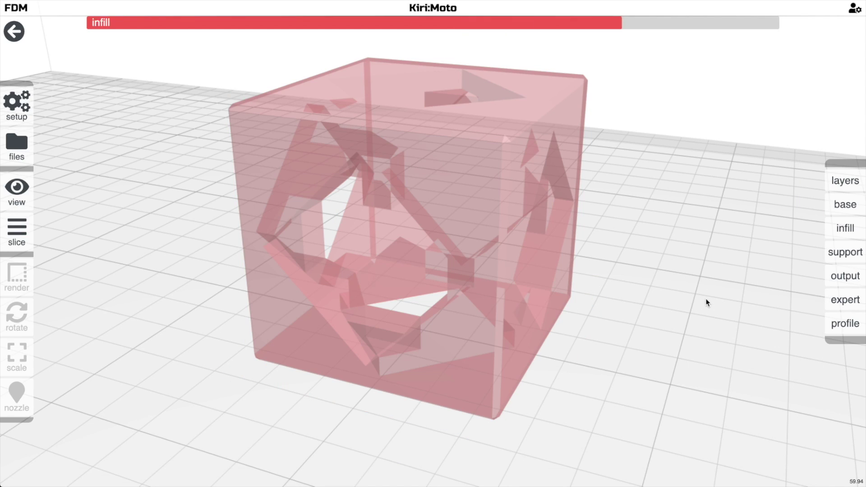
{"action": "type", "text": "p"}
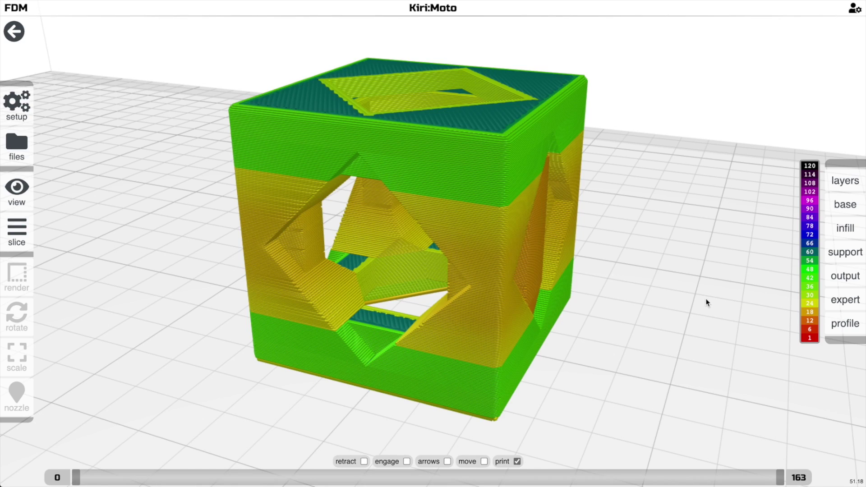
{"action": "mouse_move", "coordinate": [707, 303]}
{"action": "left_mouse_down"}
{"action": "mouse_move", "coordinate": [690, 292]}
{"action": "mouse_move", "coordinate": [690, 304]}
{"action": "left_mouse_up"}
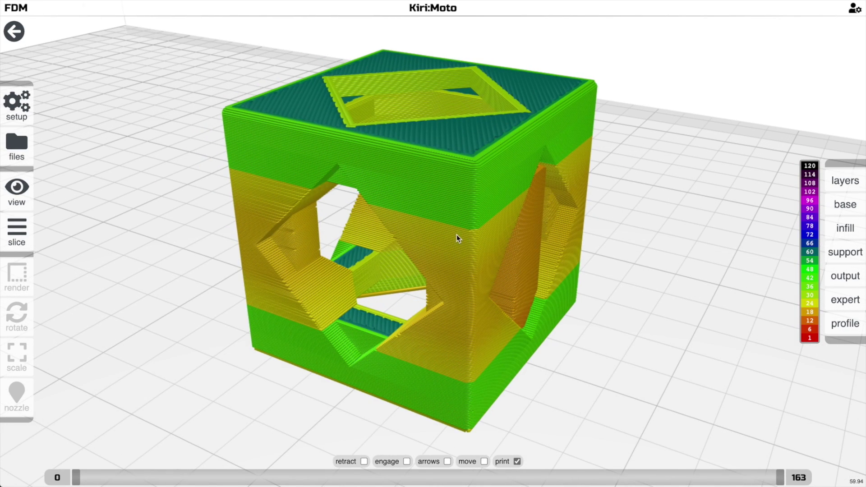
{"action": "left_click_drag", "start_coordinate": [457, 234], "coordinate": [466, 213]}
{"action": "left_click_drag", "start_coordinate": [503, 234], "coordinate": [474, 257]}
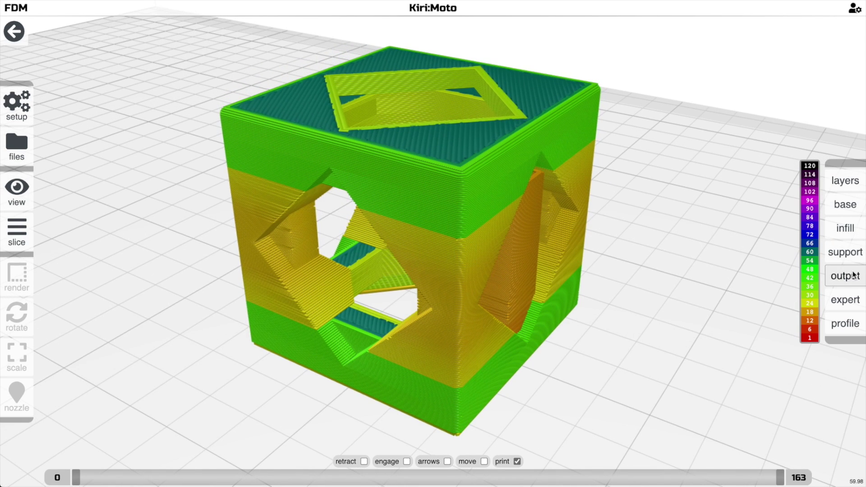
Set slow poly to 50 in the expert settings.
{"action": "mouse_move", "coordinate": [847, 302]}
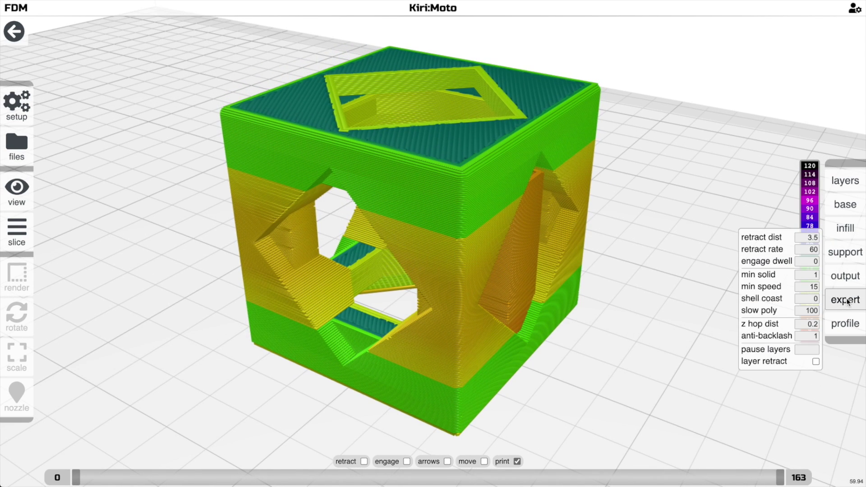
{"action": "left_click", "coordinate": [811, 310]}
{"action": "type", "text": "50"}
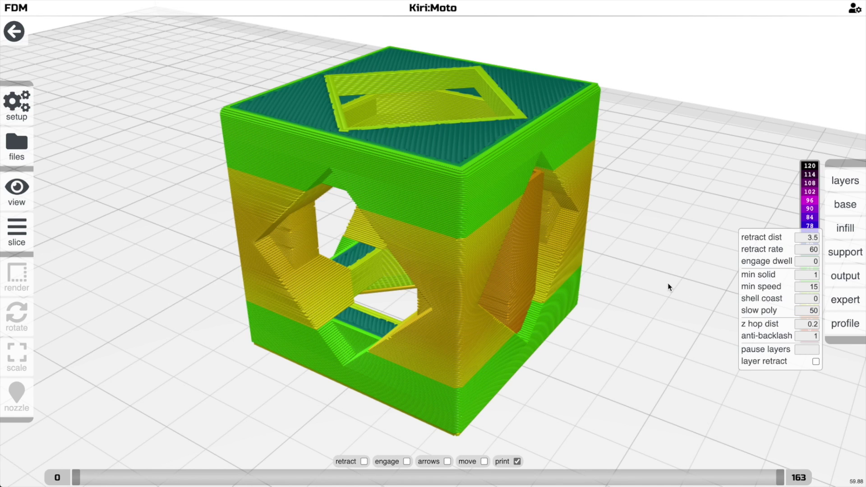
Examine the expert print settings, including z hop distance, anti-backlash and pause layers, alongside the sliced cube preview.
{"action": "left_click_drag", "start_coordinate": [667, 283], "coordinate": [670, 283]}
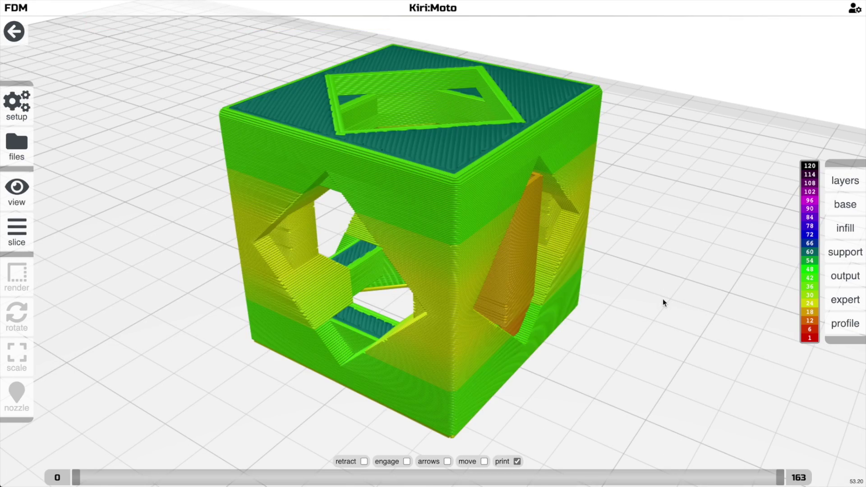
{"action": "mouse_move", "coordinate": [662, 298]}
{"action": "left_mouse_down"}
{"action": "mouse_move", "coordinate": [643, 279]}
{"action": "mouse_move", "coordinate": [541, 286]}
{"action": "mouse_move", "coordinate": [646, 288]}
{"action": "mouse_move", "coordinate": [661, 294]}
{"action": "mouse_move", "coordinate": [654, 298]}
{"action": "left_mouse_up"}
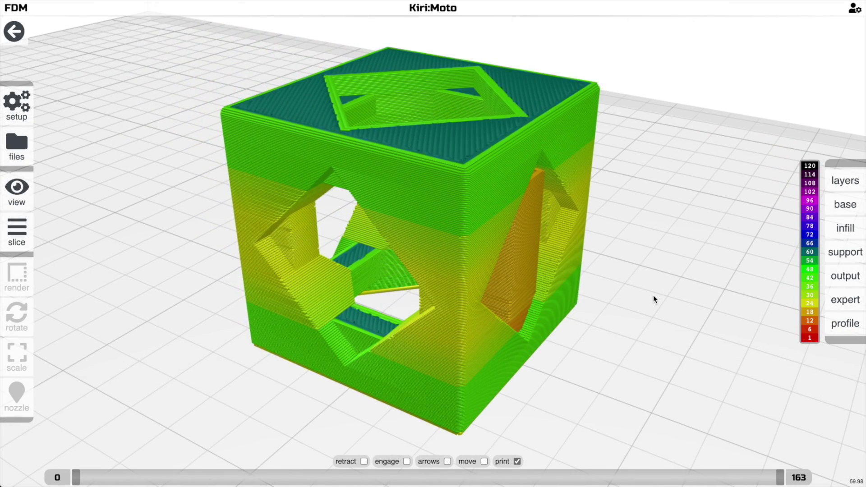
{"action": "left_click", "coordinate": [840, 299]}
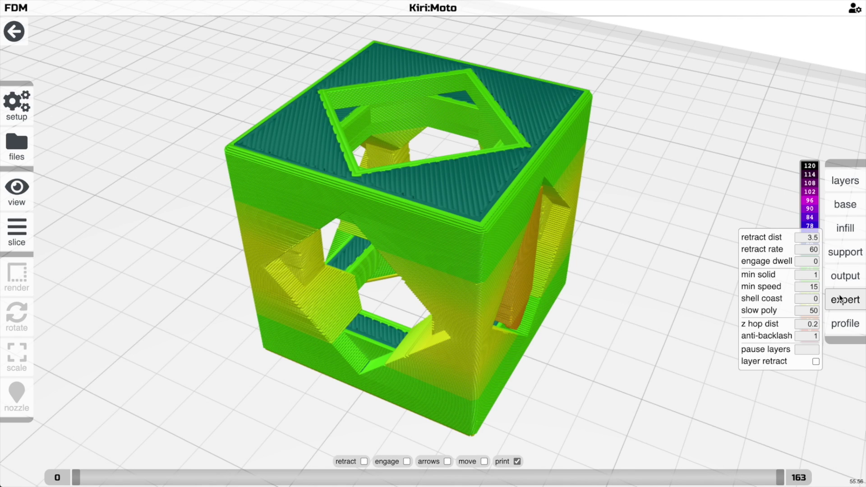
{"action": "left_click", "coordinate": [676, 278]}
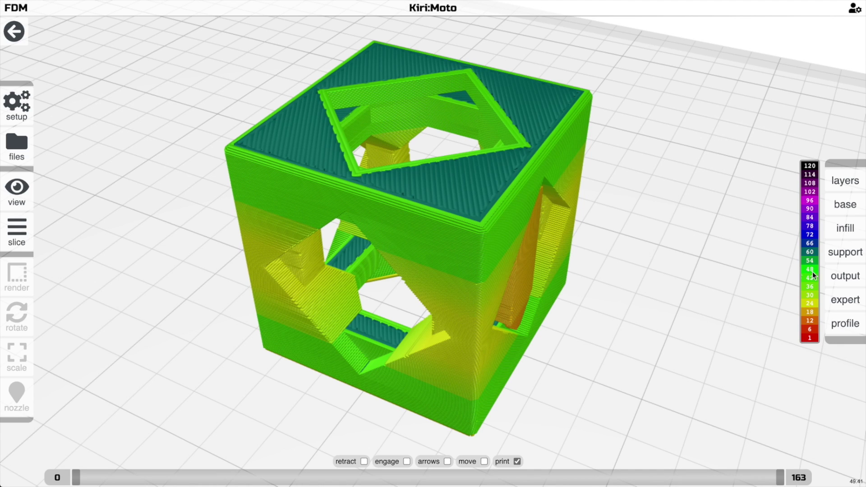
{"action": "left_click", "coordinate": [845, 300]}
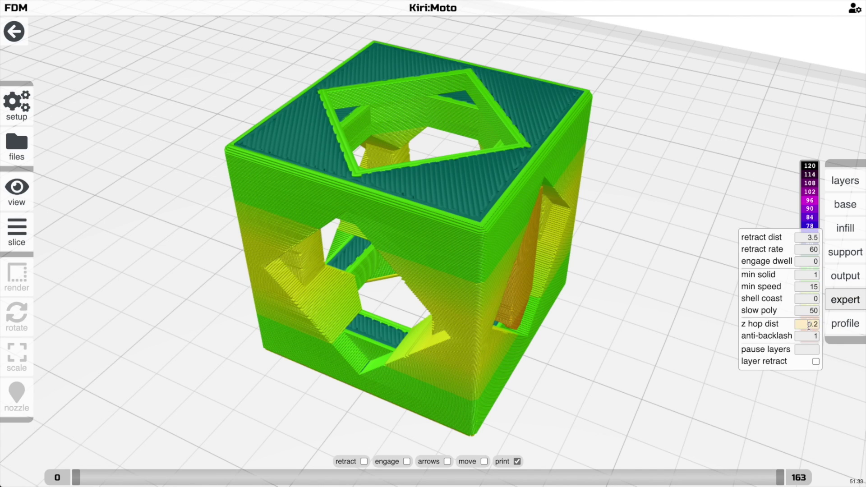
{"action": "left_click", "coordinate": [809, 325]}
{"action": "mouse_move", "coordinate": [809, 337]}
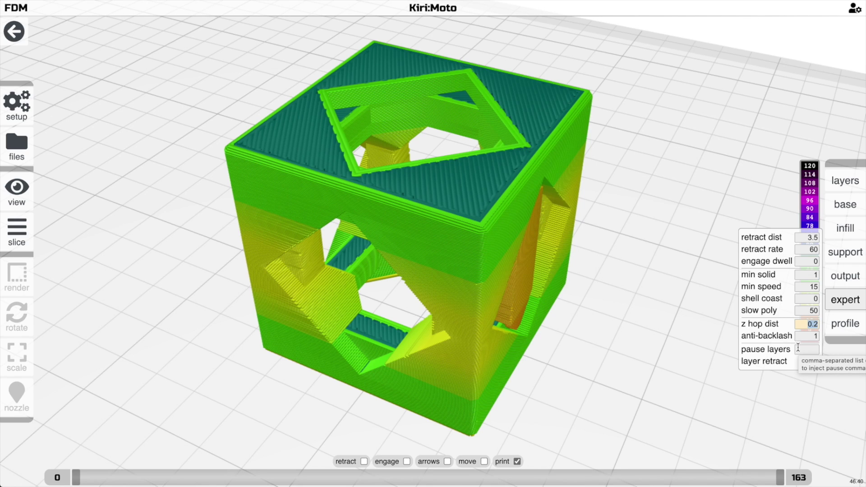
{"action": "left_click", "coordinate": [799, 350]}
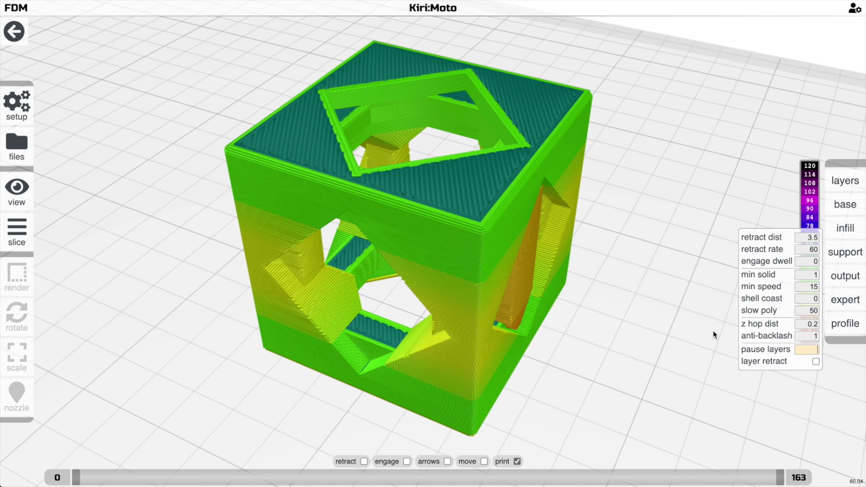
{"action": "left_click", "coordinate": [702, 321]}
{"action": "left_click_drag", "start_coordinate": [694, 320], "coordinate": [696, 308]}
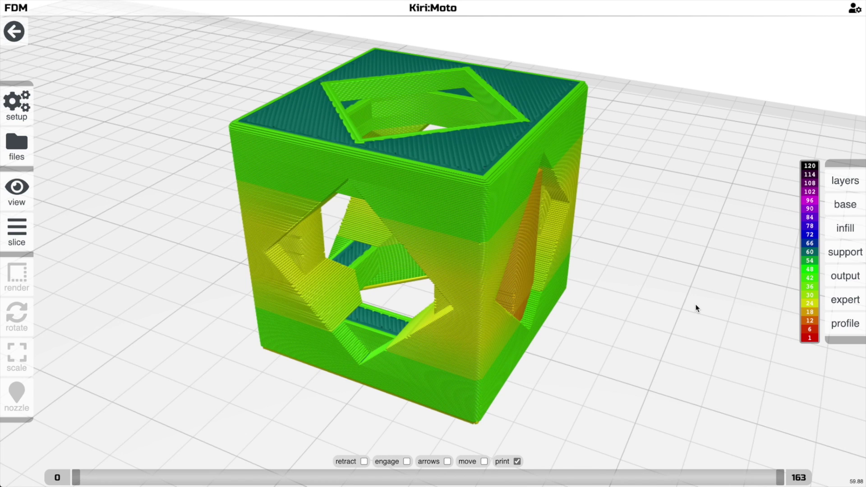
{"action": "scroll", "coordinate": [696, 308], "scroll_direction": "down", "scroll_amount": 3}
{"action": "key", "text": "h"}
{"action": "scroll", "coordinate": [696, 308], "scroll_direction": "up", "scroll_amount": 4}
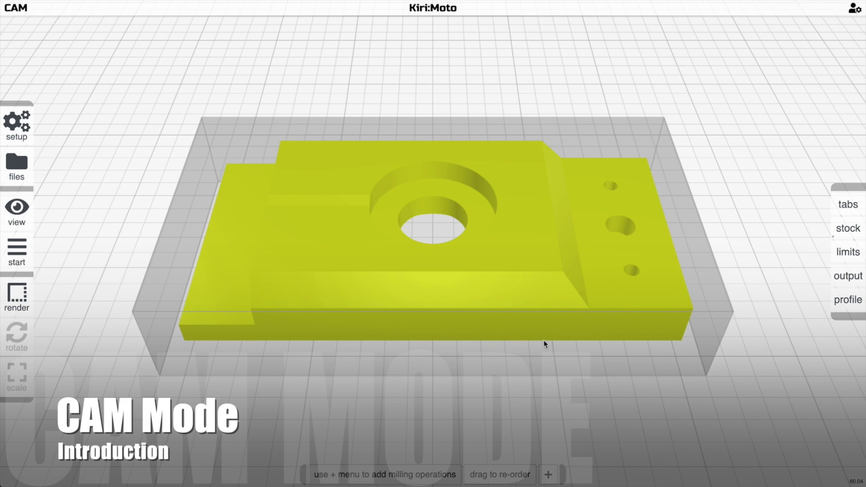
Search the standard CNC devices for "gen" and "sienc", and select the Sienci Mill One.
{"action": "left_click", "coordinate": [44, 126]}
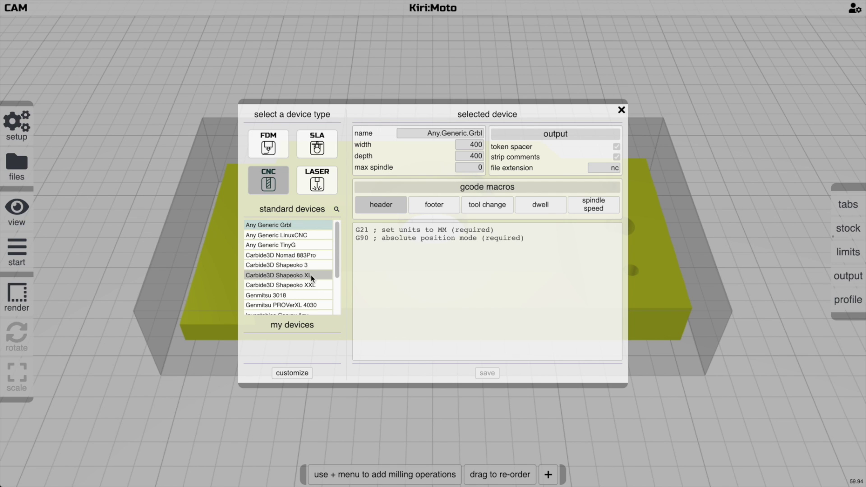
{"action": "scroll", "coordinate": [311, 275], "scroll_direction": "down", "scroll_amount": 3}
{"action": "scroll", "coordinate": [310, 257], "scroll_direction": "up", "scroll_amount": 2}
{"action": "scroll", "coordinate": [311, 254], "scroll_direction": "up", "scroll_amount": 2}
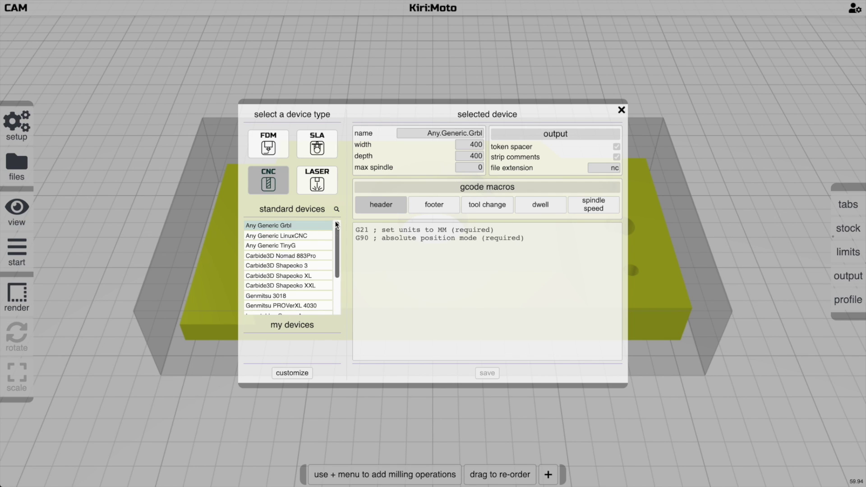
{"action": "left_click", "coordinate": [336, 209]}
{"action": "type", "text": "gen"}
{"action": "left_click", "coordinate": [304, 207]}
{"action": "double_click", "coordinate": [303, 207]}
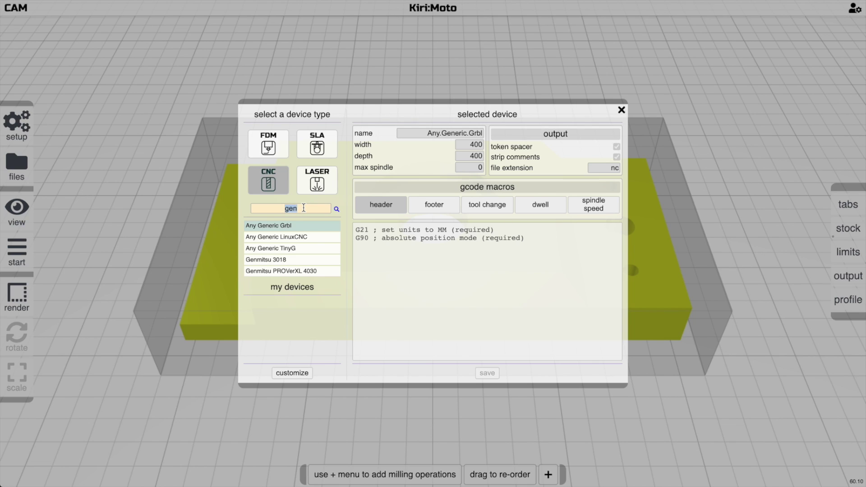
{"action": "type", "text": "sienc"}
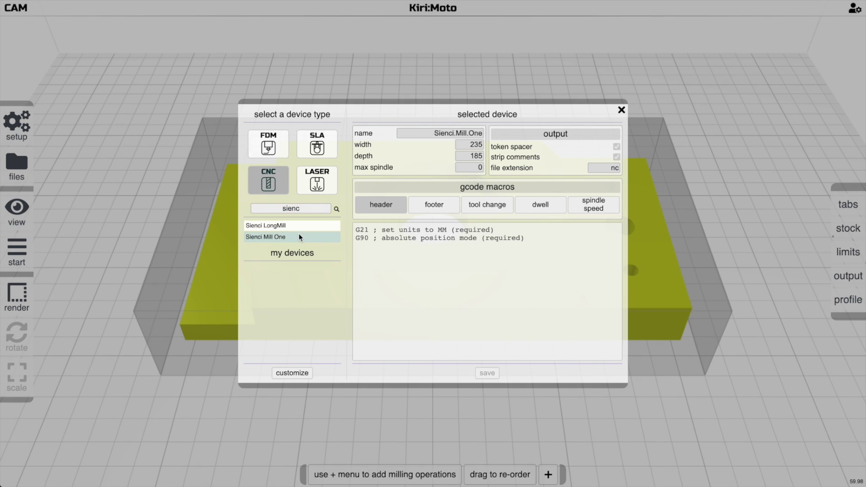
{"action": "left_click", "coordinate": [335, 210]}
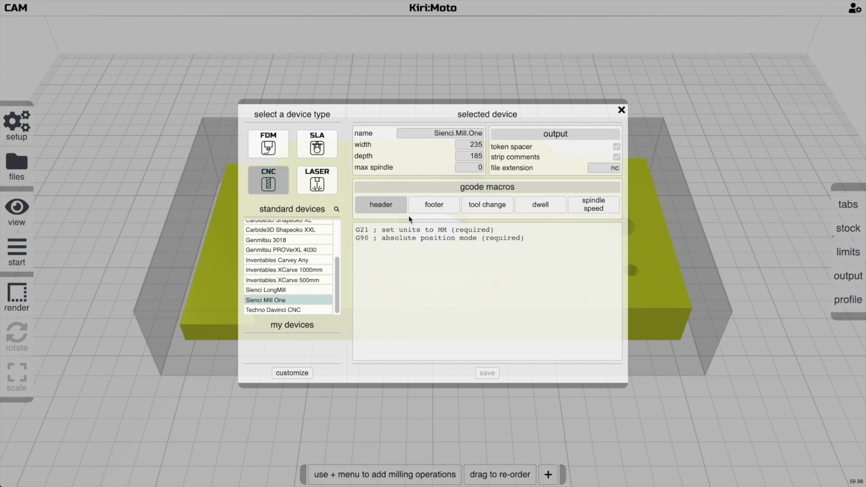
Review the Sienci Mill One's G-code macros, create a customized copy of the device and enter Mine as its name.
{"action": "left_click", "coordinate": [434, 205]}
{"action": "left_click", "coordinate": [488, 205]}
{"action": "left_click", "coordinate": [399, 205]}
{"action": "left_click", "coordinate": [296, 373]}
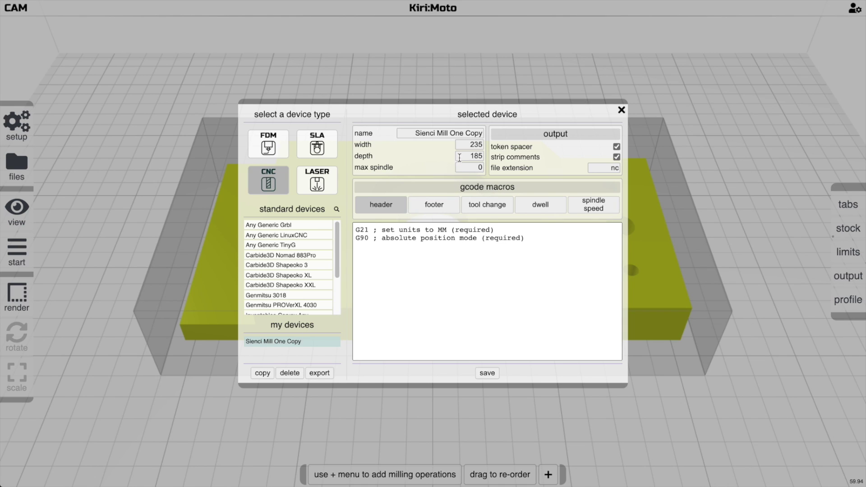
{"action": "double_click", "coordinate": [474, 133]}
{"action": "type", "text": "Mine"}
{"action": "key", "text": "Escape"}
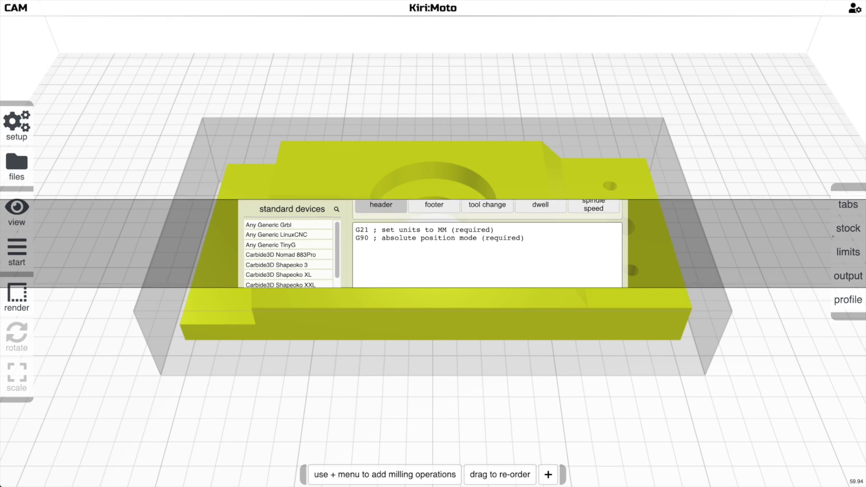
Select the part and examine the CAM tabs, stock, limits, output and profile settings, toggling the stock off and on.
{"action": "left_click", "coordinate": [396, 224]}
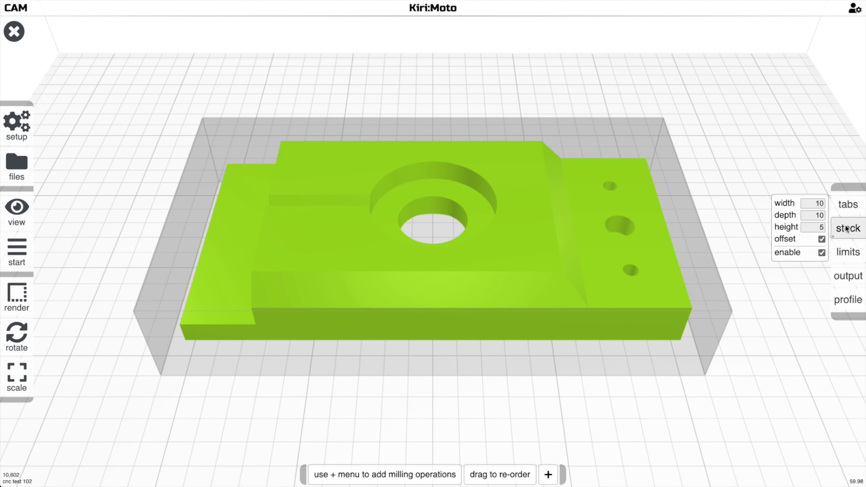
{"action": "left_click", "coordinate": [846, 274]}
{"action": "left_click", "coordinate": [848, 300]}
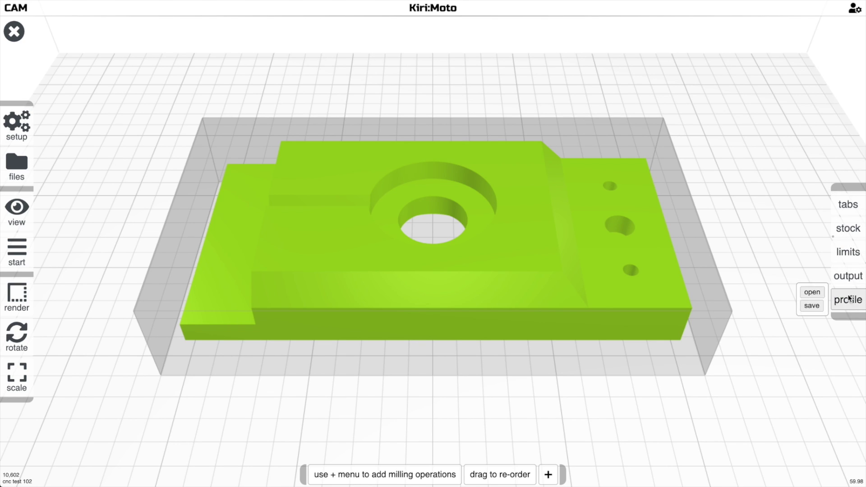
{"action": "left_click", "coordinate": [850, 205]}
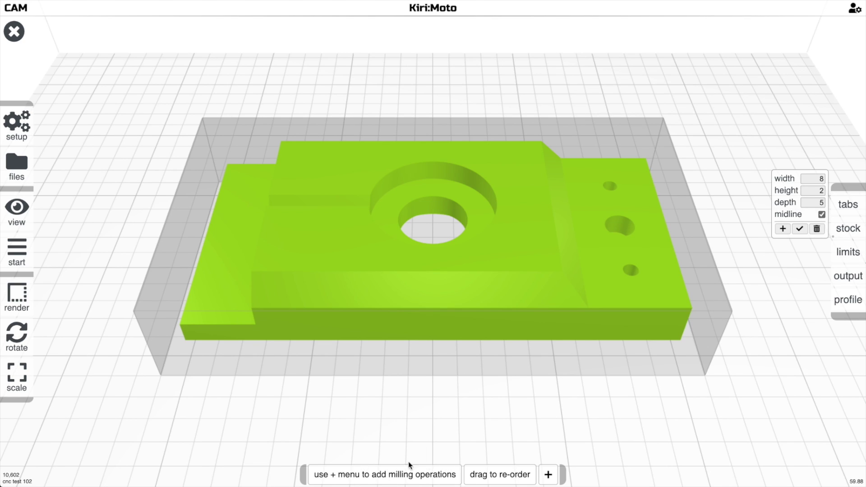
{"action": "left_click", "coordinate": [841, 206]}
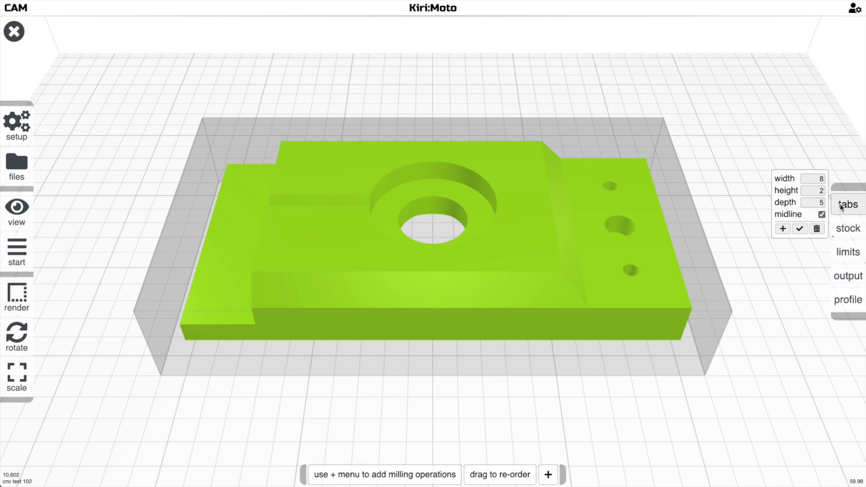
{"action": "left_click", "coordinate": [845, 229]}
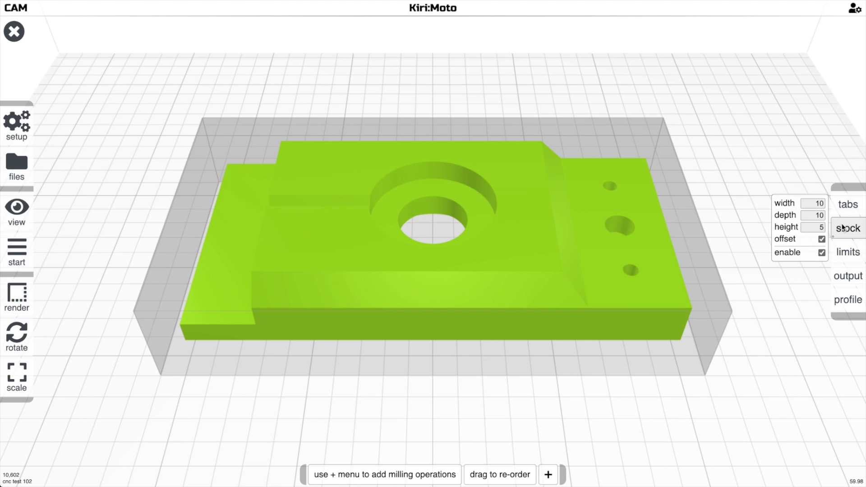
{"action": "left_click", "coordinate": [822, 253]}
{"action": "left_click", "coordinate": [822, 253]}
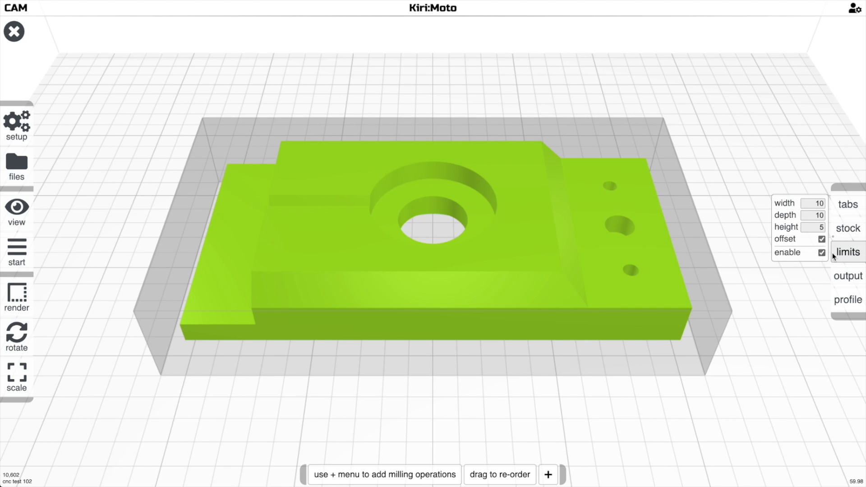
{"action": "left_click", "coordinate": [832, 253]}
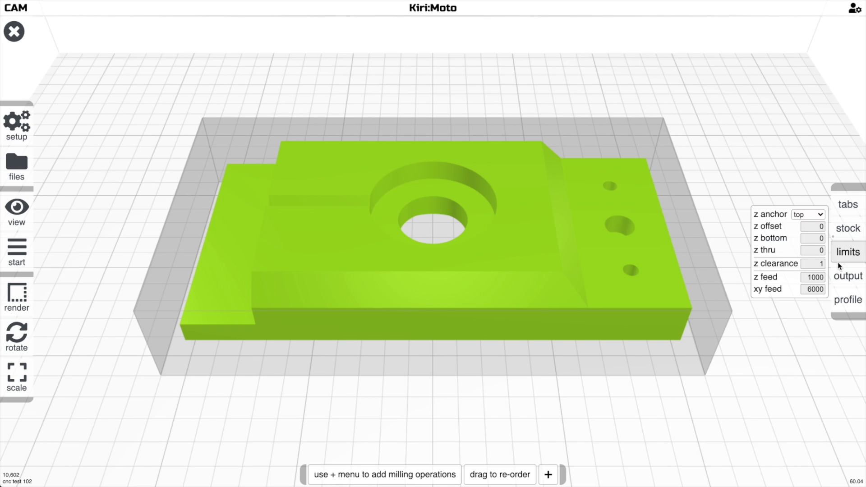
{"action": "left_click", "coordinate": [838, 276]}
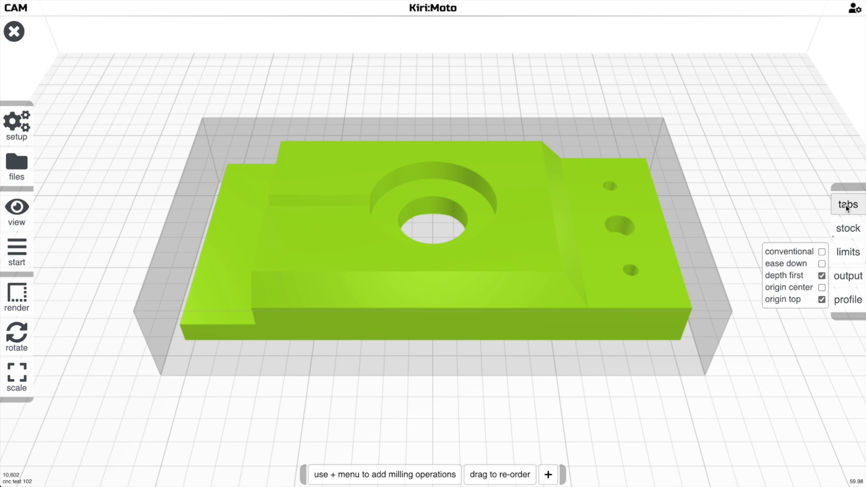
{"action": "left_click", "coordinate": [799, 195]}
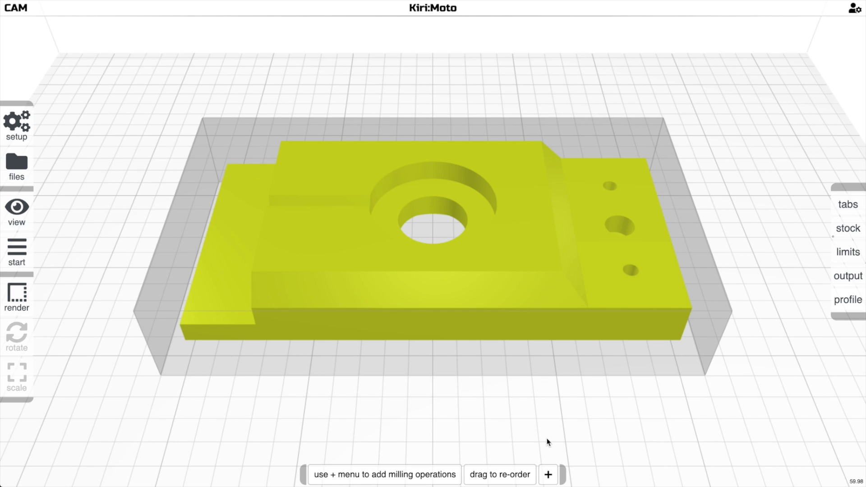
Add a level milling operation using the end 1/4 tool and slice the part to inspect its toolpath lines.
{"action": "scroll", "coordinate": [503, 428], "scroll_direction": "up", "scroll_amount": 3}
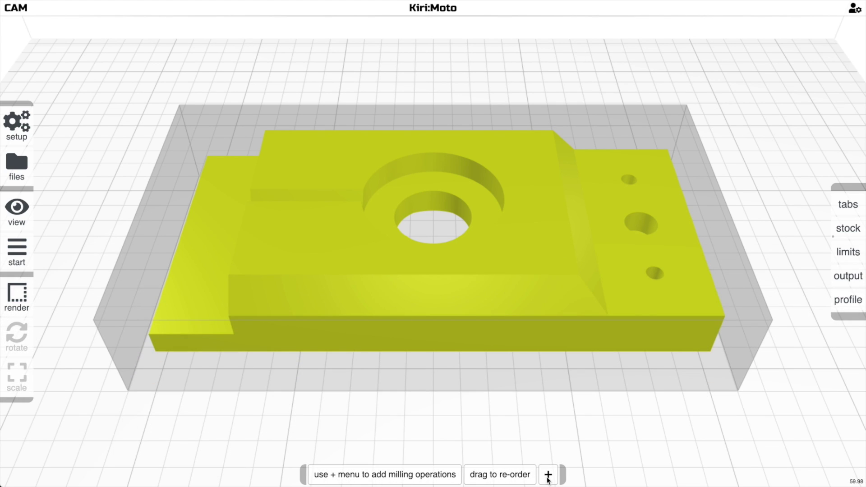
{"action": "left_click", "coordinate": [549, 479]}
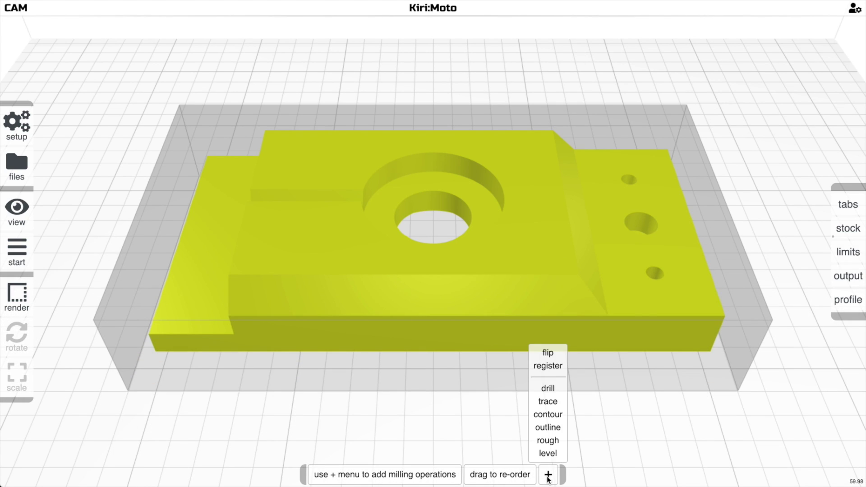
{"action": "left_click", "coordinate": [548, 454]}
{"action": "mouse_move", "coordinate": [423, 473]}
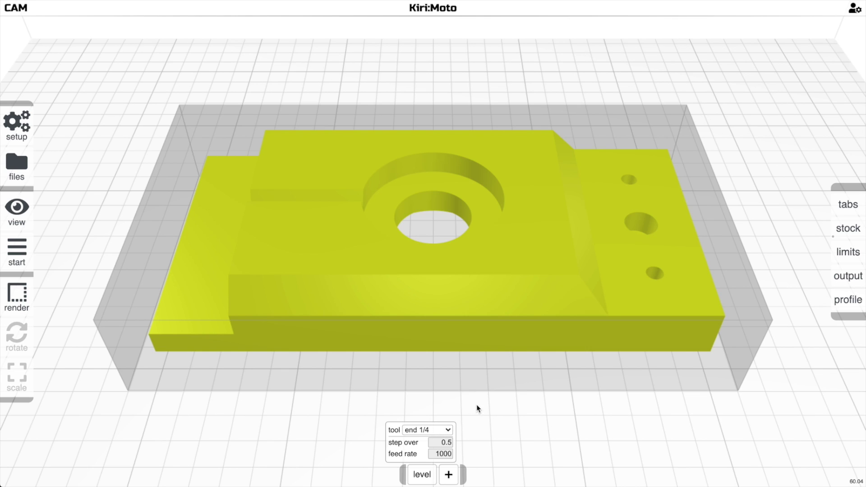
{"action": "mouse_move", "coordinate": [17, 248]}
{"action": "left_click", "coordinate": [55, 250]}
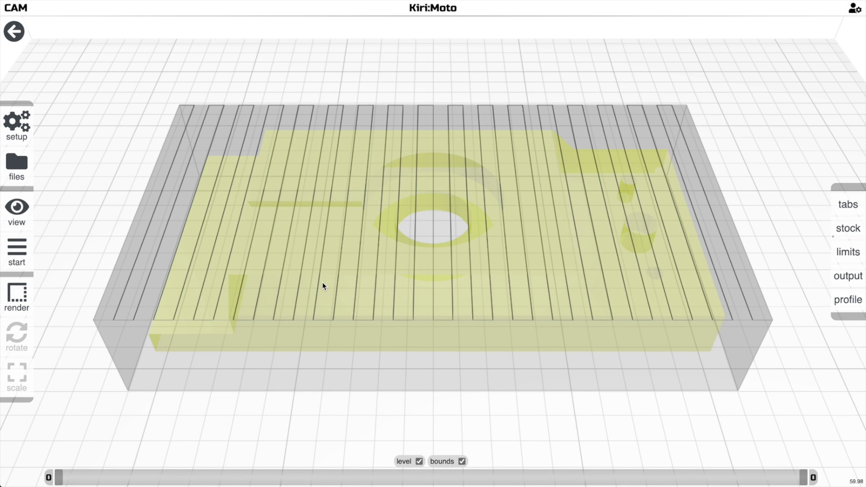
{"action": "left_click_drag", "start_coordinate": [323, 280], "coordinate": [368, 311]}
{"action": "key", "text": "Escape"}
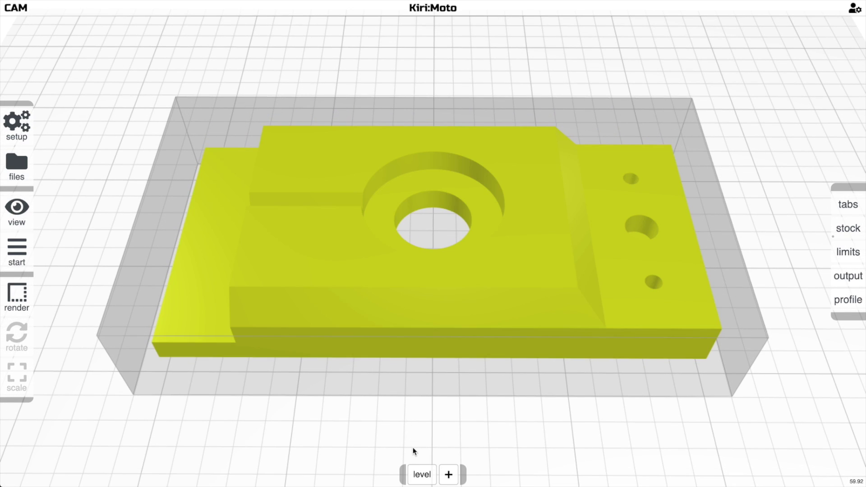
Set the level operation's step over to 0.75 and preview the toolpaths.
{"action": "mouse_move", "coordinate": [419, 471]}
{"action": "double_click", "coordinate": [433, 443]}
{"action": "type", "text": ".75"}
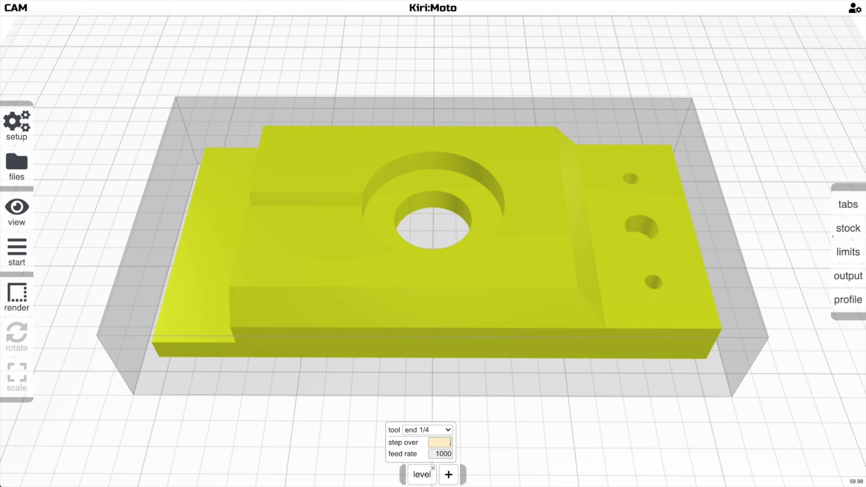
{"action": "key", "text": "Return"}
{"action": "key", "text": "p"}
{"action": "mouse_move", "coordinate": [474, 349]}
{"action": "left_mouse_down"}
{"action": "mouse_move", "coordinate": [473, 303]}
{"action": "mouse_move", "coordinate": [472, 334]}
{"action": "left_mouse_up"}
Disable the stock and inspect the bare part from a lower angle.
{"action": "mouse_move", "coordinate": [835, 230]}
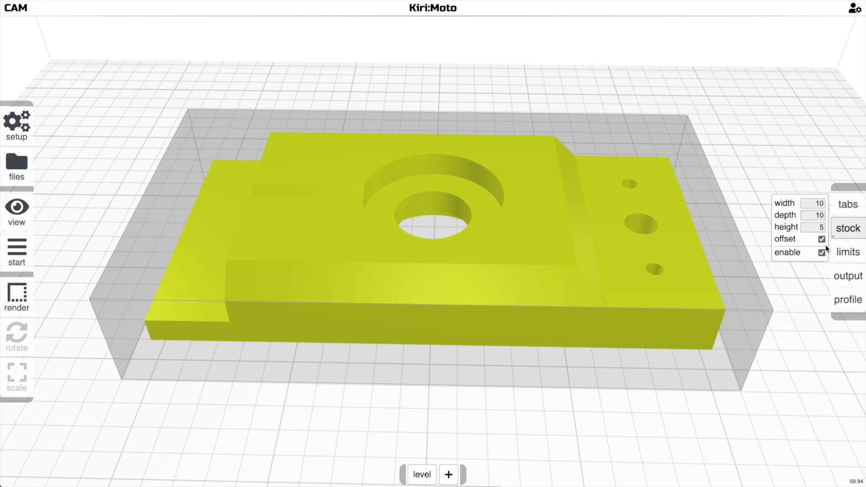
{"action": "left_click", "coordinate": [822, 252]}
{"action": "left_click_drag", "start_coordinate": [630, 244], "coordinate": [636, 218]}
{"action": "key", "text": "Escape"}
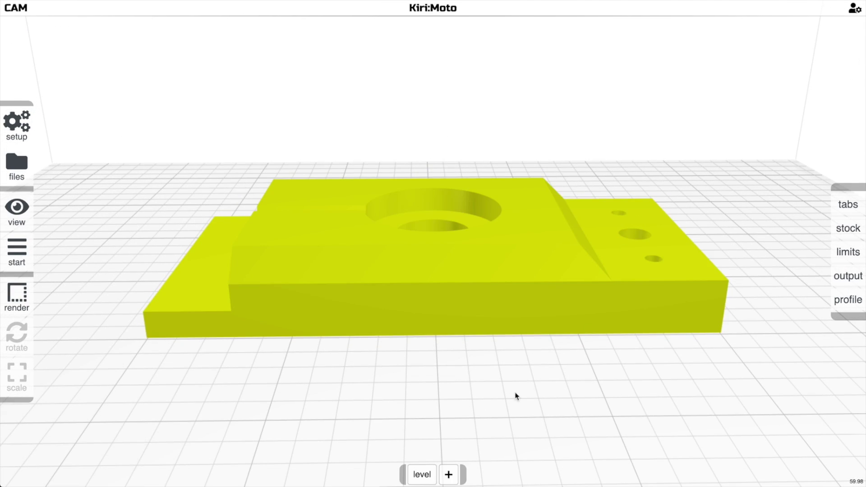
{"action": "left_click_drag", "start_coordinate": [466, 413], "coordinate": [468, 426]}
{"action": "key", "text": "h"}
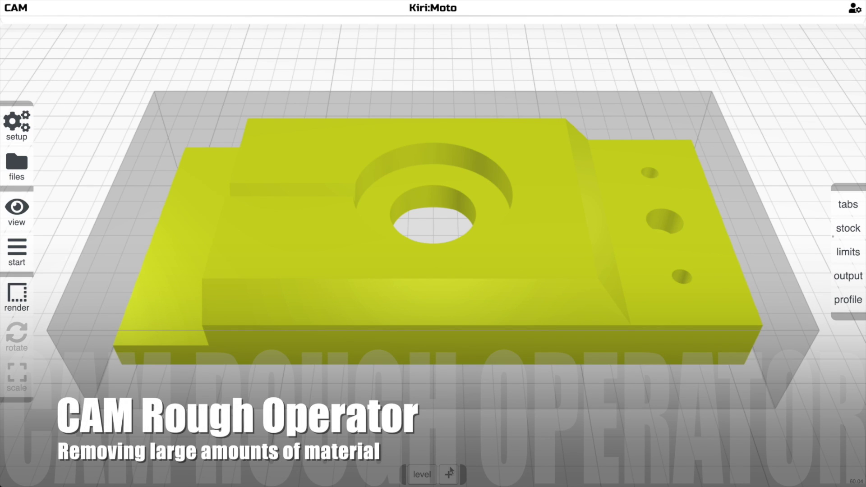
Add a rough milling operation after the level operation.
{"action": "left_click", "coordinate": [450, 473]}
{"action": "left_click", "coordinate": [467, 442]}
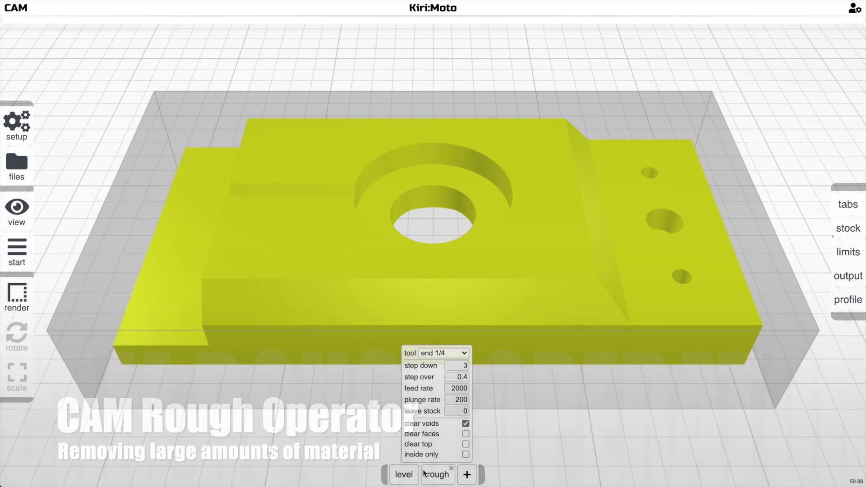
Remove the level operation and slice with only the rough operation to inspect its toolpaths around the part.
{"action": "left_click", "coordinate": [416, 469]}
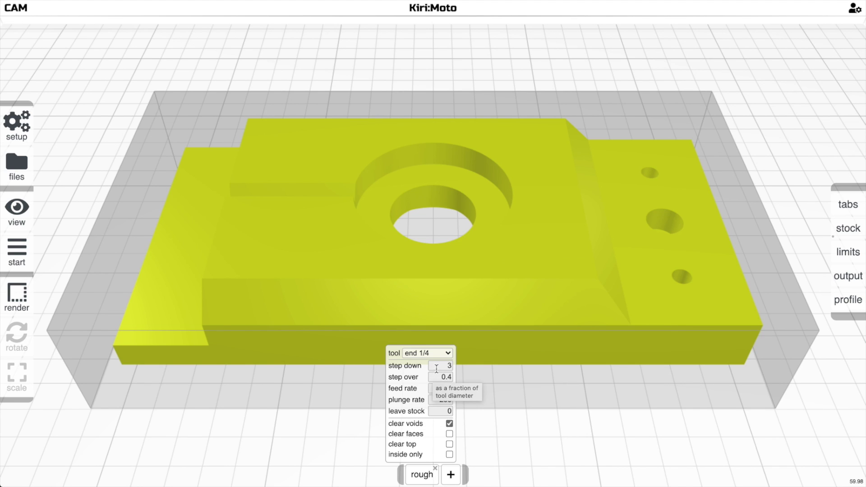
{"action": "left_click_drag", "start_coordinate": [348, 372], "coordinate": [364, 313]}
{"action": "key", "text": "s"}
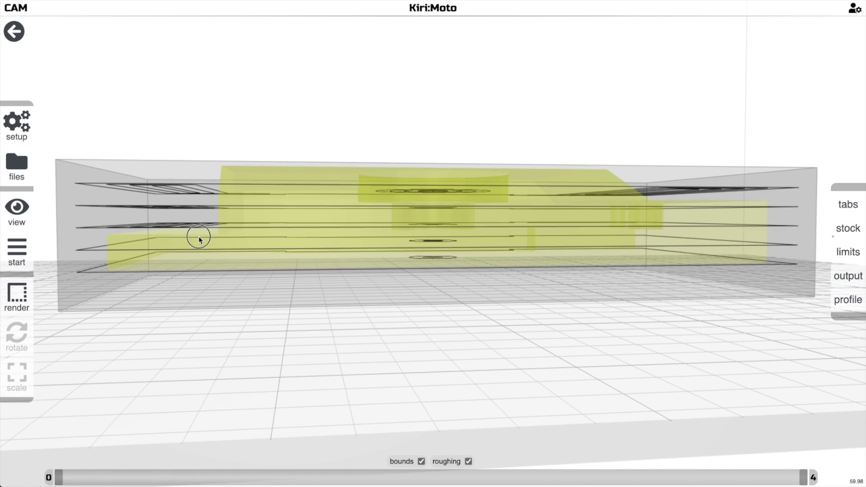
{"action": "left_click_drag", "start_coordinate": [198, 239], "coordinate": [178, 228]}
{"action": "left_click_drag", "start_coordinate": [228, 239], "coordinate": [419, 202]}
{"action": "left_click_drag", "start_coordinate": [420, 285], "coordinate": [460, 300]}
{"action": "key", "text": "Escape"}
Enable clear faces for the rough operation and slice the part to inspect the cut levels from the side.
{"action": "mouse_move", "coordinate": [418, 473]}
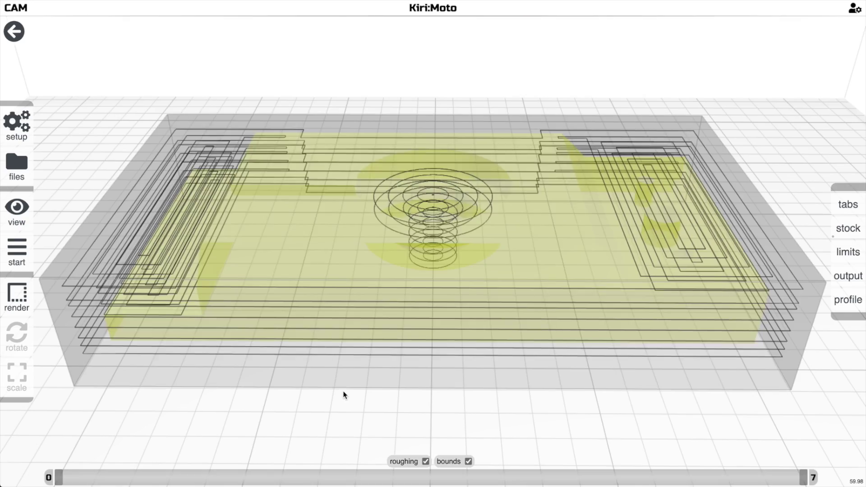
{"action": "left_click_drag", "start_coordinate": [345, 397], "coordinate": [350, 353]}
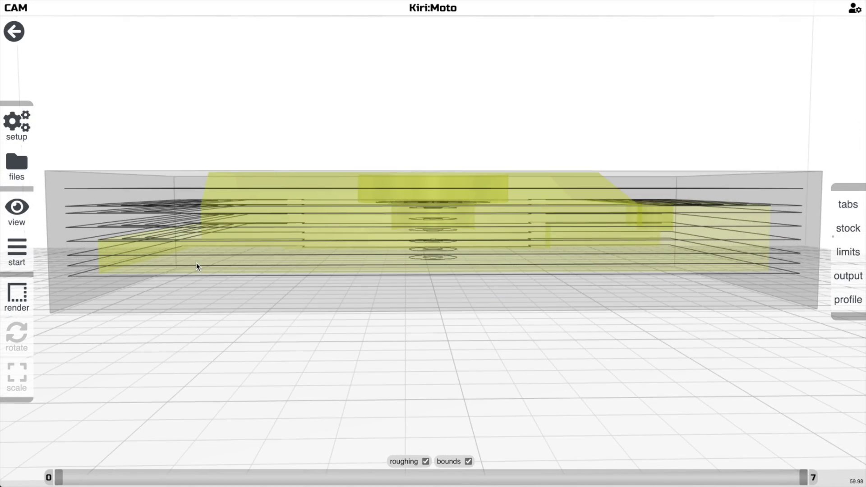
{"action": "left_click_drag", "start_coordinate": [197, 268], "coordinate": [185, 257]}
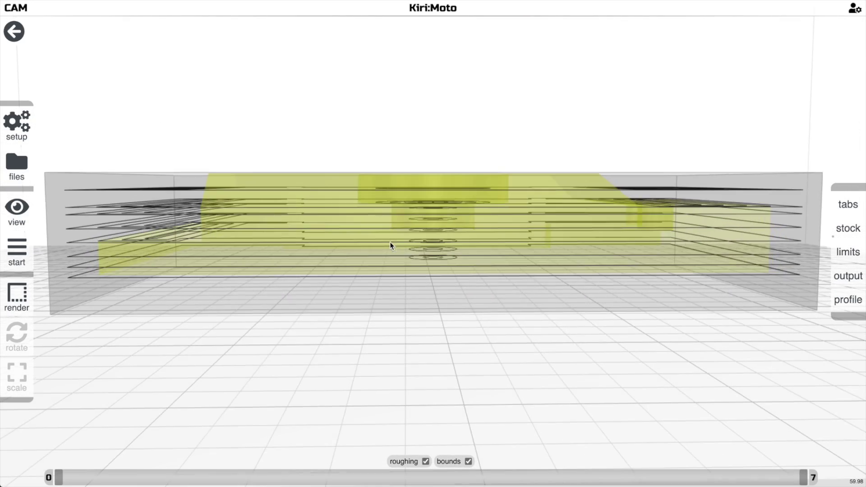
{"action": "left_click_drag", "start_coordinate": [390, 241], "coordinate": [397, 266]}
{"action": "scroll", "coordinate": [398, 264], "scroll_direction": "up", "scroll_amount": 1}
{"action": "key", "text": "a"}
Disable clear faces for the rough operation and slice the part again to check the toolpaths.
{"action": "mouse_move", "coordinate": [421, 469]}
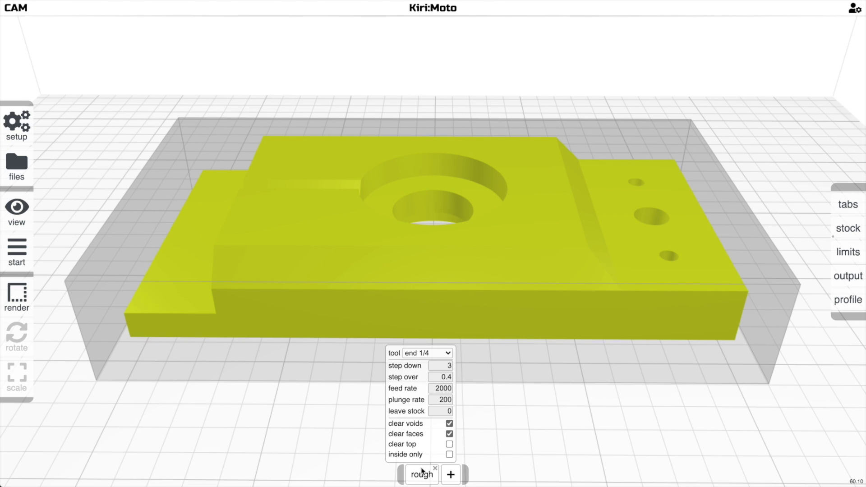
{"action": "left_click_drag", "start_coordinate": [365, 391], "coordinate": [367, 347]}
{"action": "key", "text": "s"}
{"action": "left_click_drag", "start_coordinate": [379, 179], "coordinate": [379, 188]}
{"action": "key", "text": "a"}
Set the z anchor limit to middle and slice to preview the part's placement within the stock.
{"action": "mouse_move", "coordinate": [837, 251]}
{"action": "left_click", "coordinate": [805, 214]}
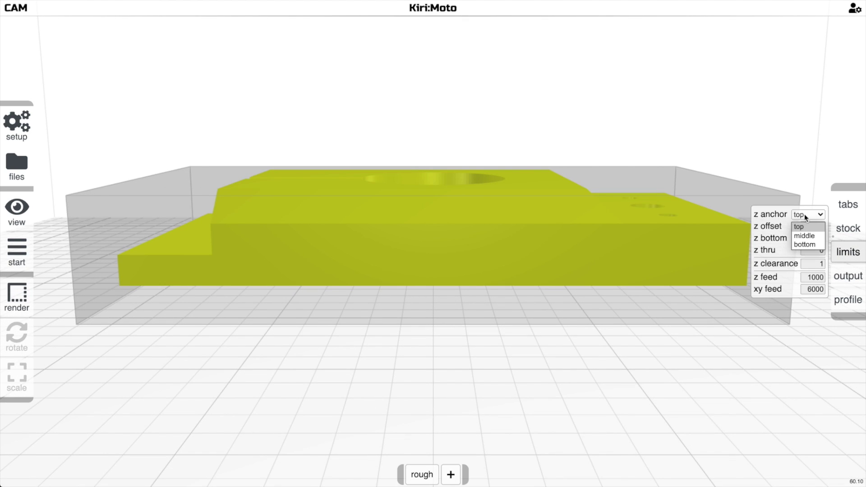
{"action": "left_click", "coordinate": [806, 233]}
{"action": "key", "text": "s"}
{"action": "left_click_drag", "start_coordinate": [635, 291], "coordinate": [635, 283]}
{"action": "key", "text": "a"}
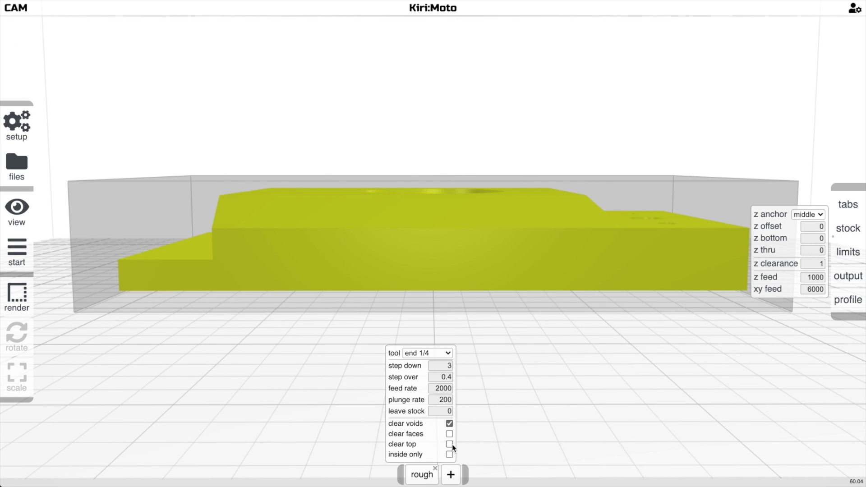
Enable clear top for the rough operation and slice the part to inspect the facing passes above it.
{"action": "key", "text": "s"}
{"action": "left_click_drag", "start_coordinate": [516, 400], "coordinate": [516, 390]}
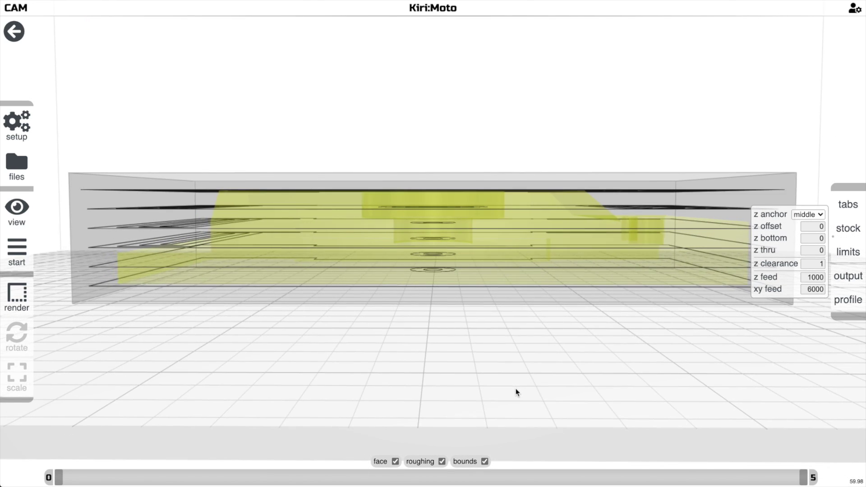
{"action": "left_click_drag", "start_coordinate": [451, 244], "coordinate": [417, 223]}
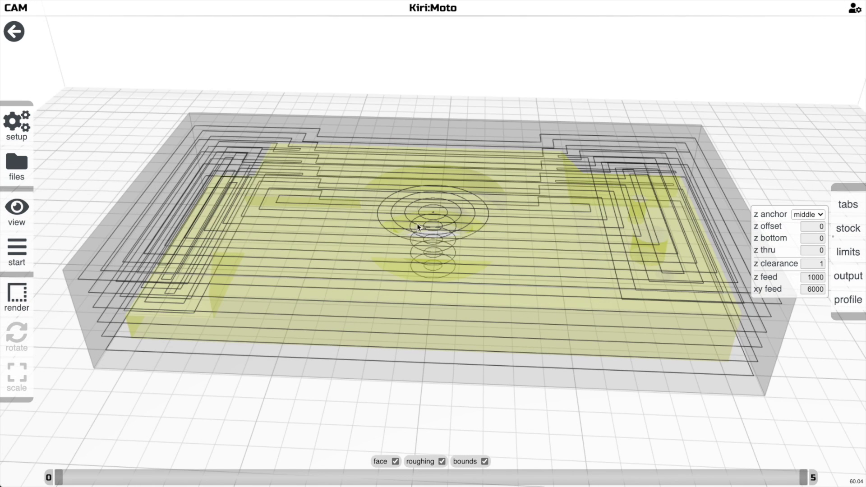
Set the z anchor limit to bottom and inspect the resulting face and roughing toolpaths.
{"action": "left_click", "coordinate": [808, 214]}
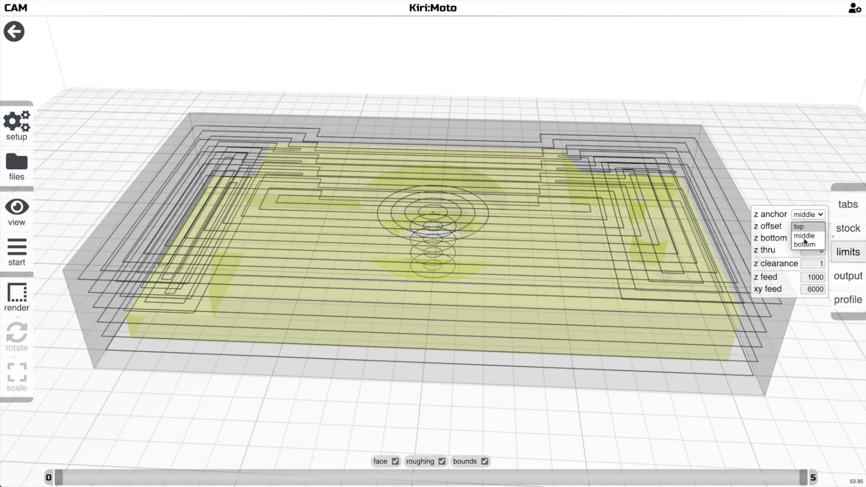
{"action": "left_click", "coordinate": [807, 239]}
{"action": "left_click_drag", "start_coordinate": [605, 259], "coordinate": [586, 297]}
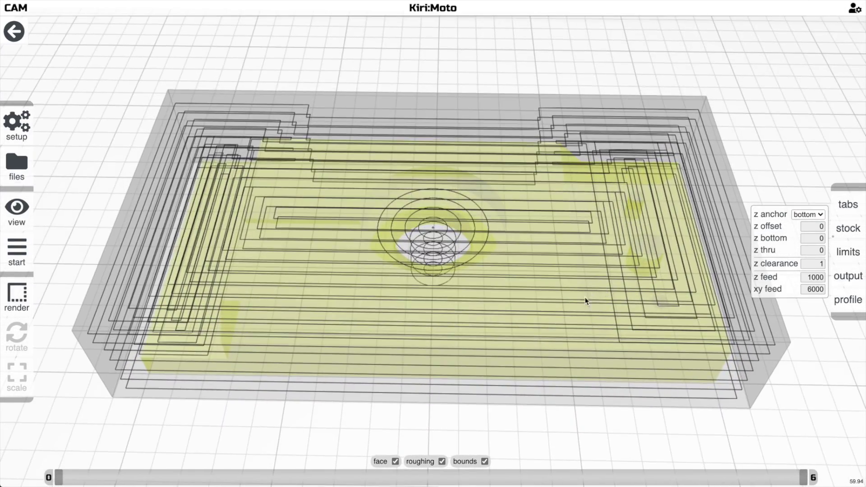
{"action": "scroll", "coordinate": [585, 298], "scroll_direction": "down", "scroll_amount": 2}
{"action": "key", "text": "a"}
Disable clear top and enable inside only for the rough operation, and slice to inspect the toolpaths.
{"action": "mouse_move", "coordinate": [415, 480]}
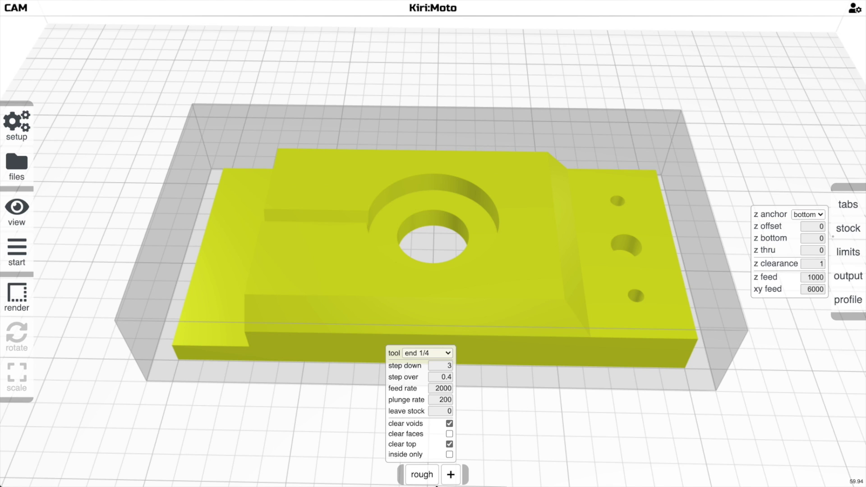
{"action": "left_click", "coordinate": [449, 455]}
{"action": "left_click", "coordinate": [500, 419]}
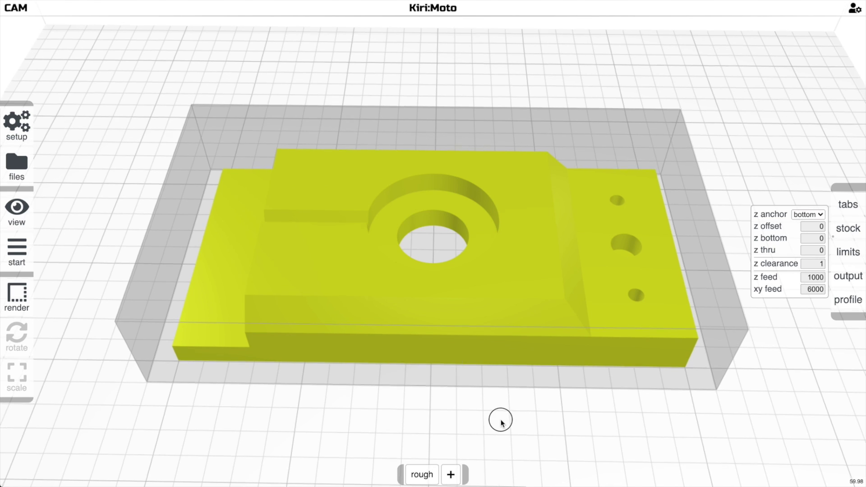
{"action": "key", "text": "s"}
{"action": "left_click_drag", "start_coordinate": [441, 387], "coordinate": [445, 367]}
{"action": "left_click_drag", "start_coordinate": [304, 296], "coordinate": [418, 359]}
{"action": "key", "text": "Escape"}
Set the z anchor limit back to top and slice to inspect the inside-only roughing.
{"action": "scroll", "coordinate": [419, 358], "scroll_direction": "up", "scroll_amount": 1}
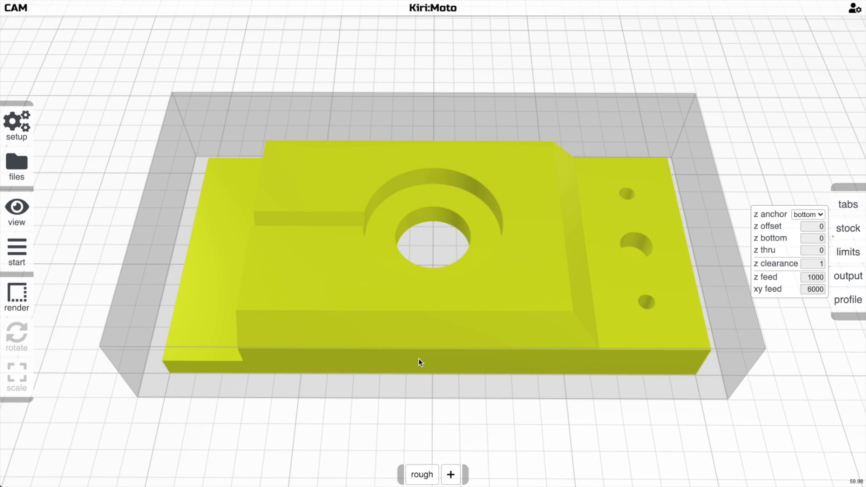
{"action": "left_click", "coordinate": [847, 252]}
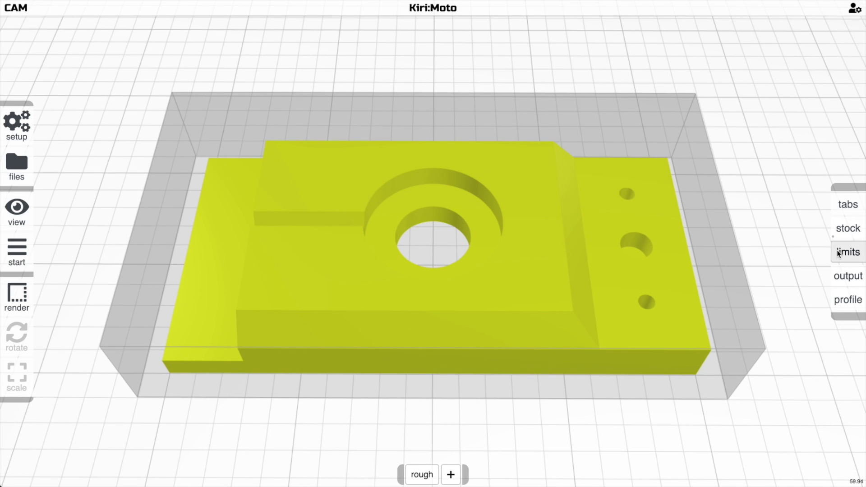
{"action": "left_click", "coordinate": [808, 215]}
{"action": "left_click", "coordinate": [806, 222]}
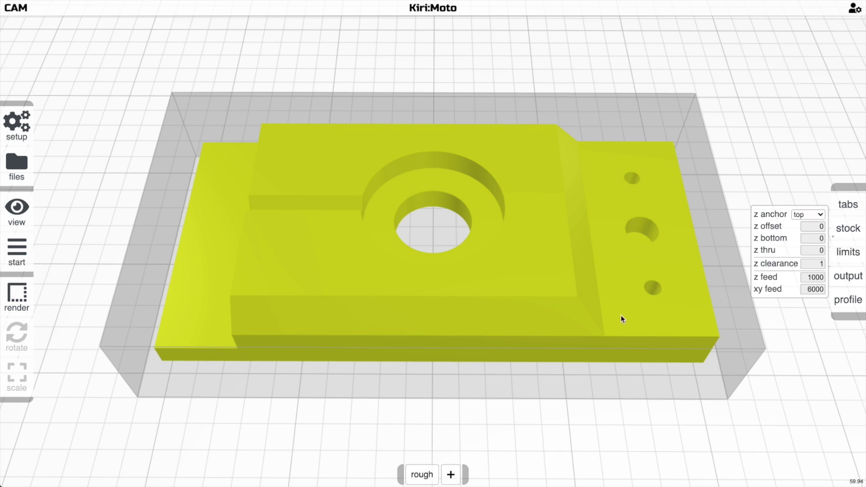
{"action": "key", "text": "s"}
{"action": "scroll", "coordinate": [524, 359], "scroll_direction": "up", "scroll_amount": 2}
{"action": "left_click_drag", "start_coordinate": [439, 446], "coordinate": [444, 427]}
{"action": "key", "text": "a"}
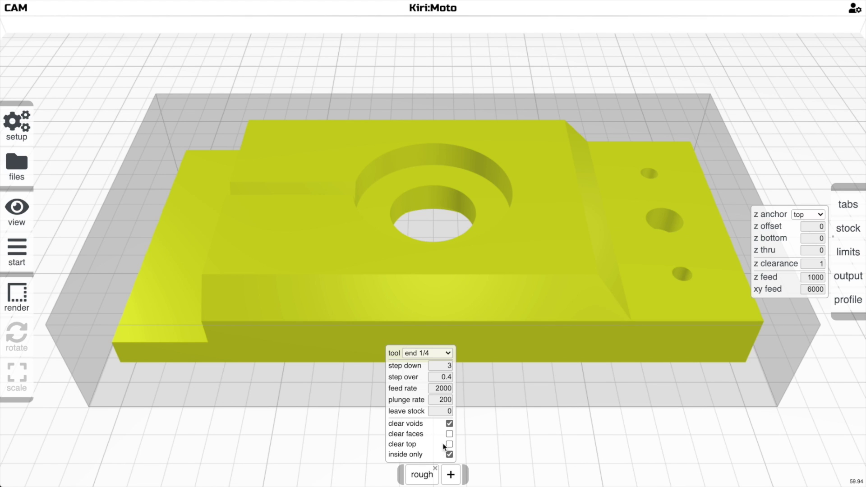
Disable inside only for the rough operation and slice to examine the center hole's toolpaths from above.
{"action": "left_click", "coordinate": [450, 455]}
{"action": "key", "text": "s"}
{"action": "left_click_drag", "start_coordinate": [484, 388], "coordinate": [473, 356]}
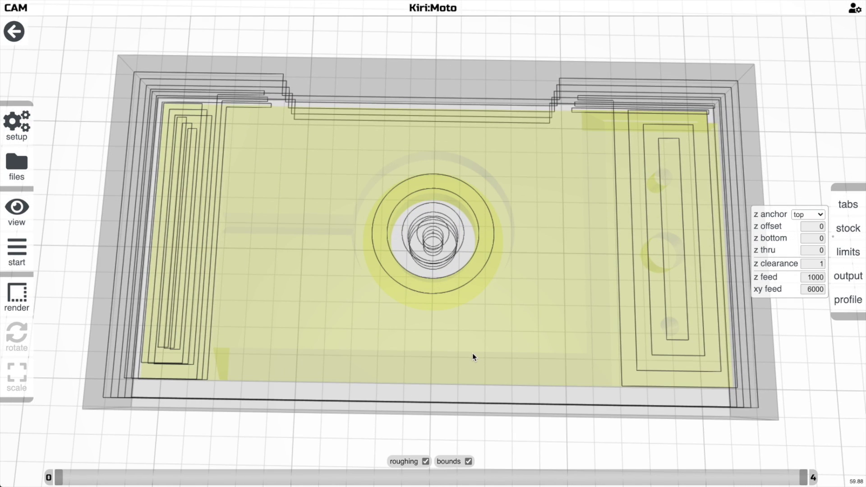
{"action": "key", "text": "t"}
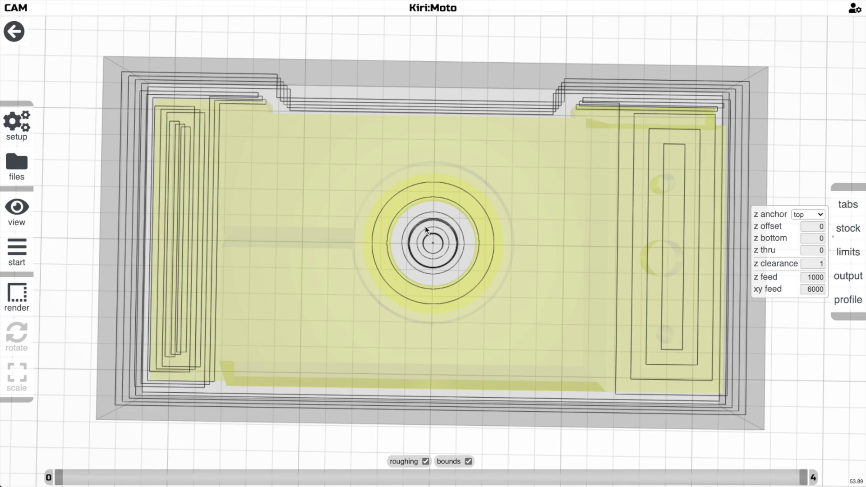
{"action": "mouse_move", "coordinate": [440, 309]}
{"action": "left_mouse_down"}
{"action": "mouse_move", "coordinate": [436, 239]}
{"action": "mouse_move", "coordinate": [449, 234]}
{"action": "mouse_move", "coordinate": [449, 386]}
{"action": "mouse_move", "coordinate": [453, 300]}
{"action": "left_mouse_up"}
{"action": "key", "text": "a"}
Disable clear voids for the rough operation and slice to inspect the through hole's toolpaths from several angles.
{"action": "mouse_move", "coordinate": [429, 464]}
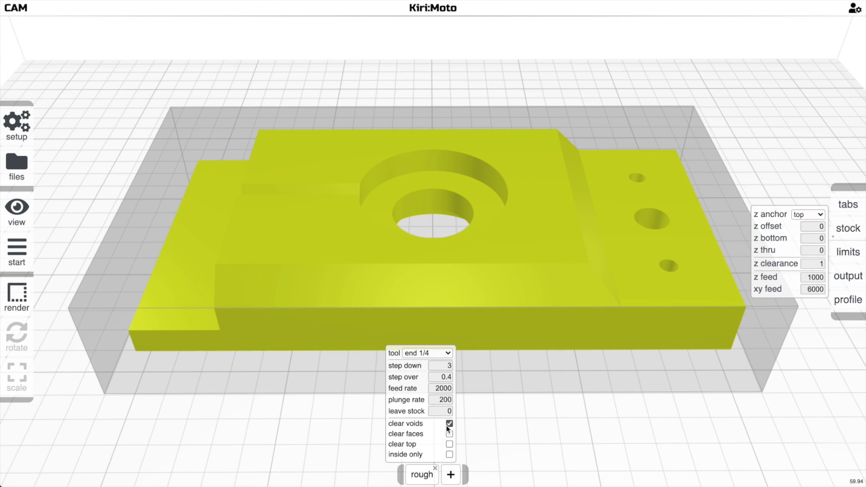
{"action": "key", "text": "s"}
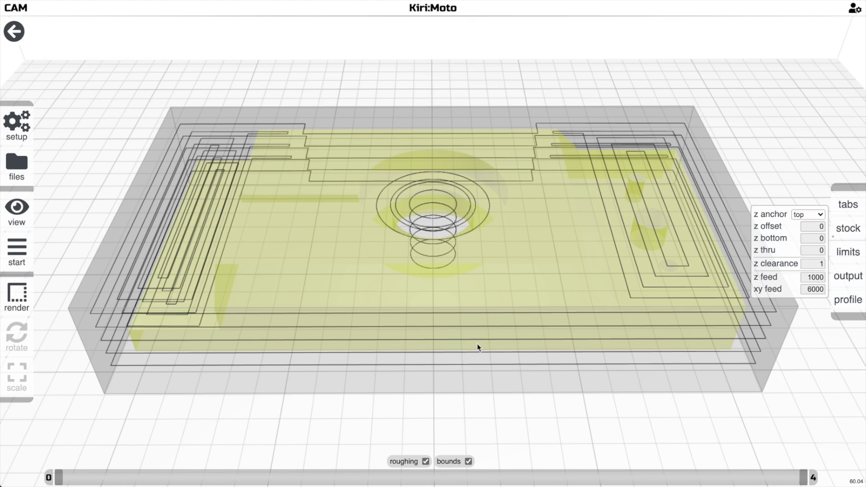
{"action": "left_click_drag", "start_coordinate": [478, 347], "coordinate": [476, 393]}
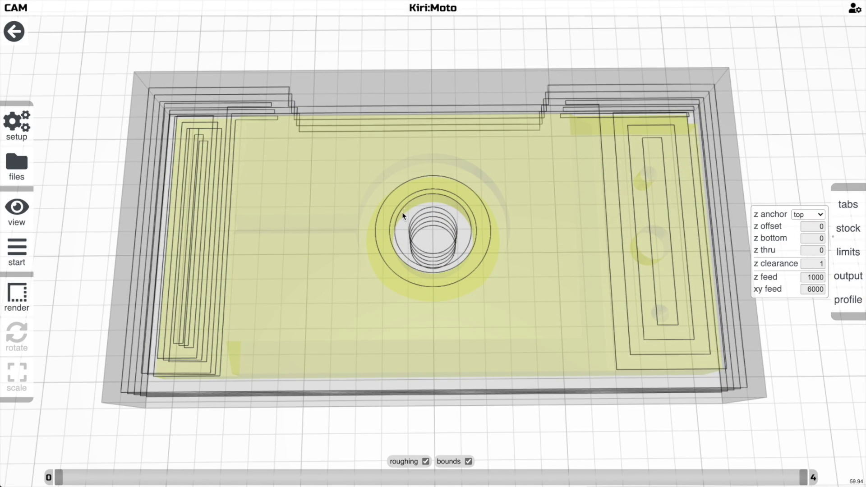
{"action": "left_click_drag", "start_coordinate": [424, 259], "coordinate": [440, 302]}
{"action": "left_click_drag", "start_coordinate": [445, 352], "coordinate": [449, 259]}
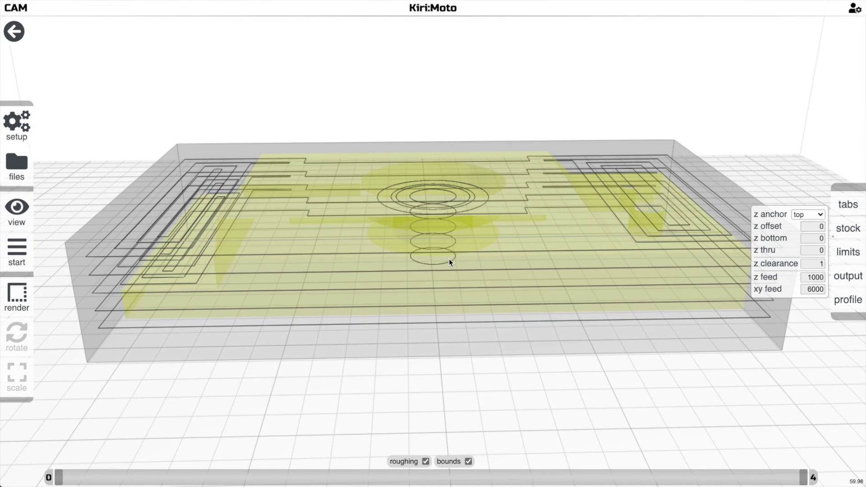
{"action": "key", "text": "h"}
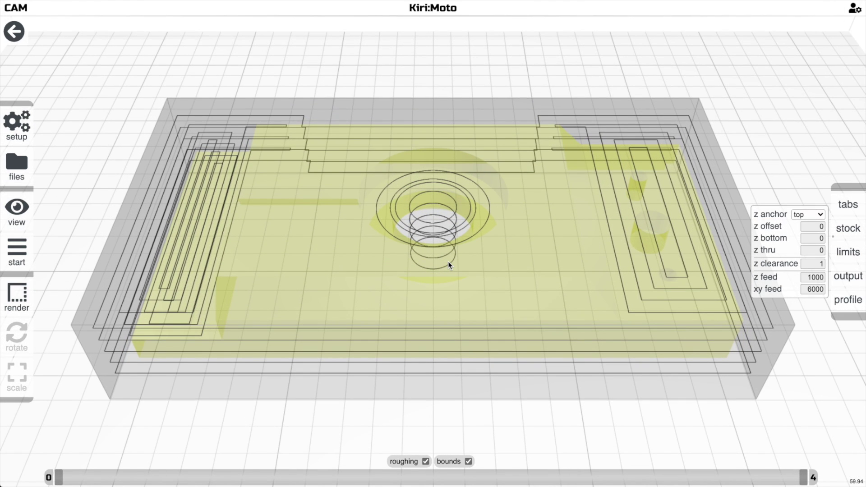
{"action": "scroll", "coordinate": [447, 267], "scroll_direction": "down", "scroll_amount": 3}
{"action": "scroll", "coordinate": [447, 267], "scroll_direction": "up", "scroll_amount": 4}
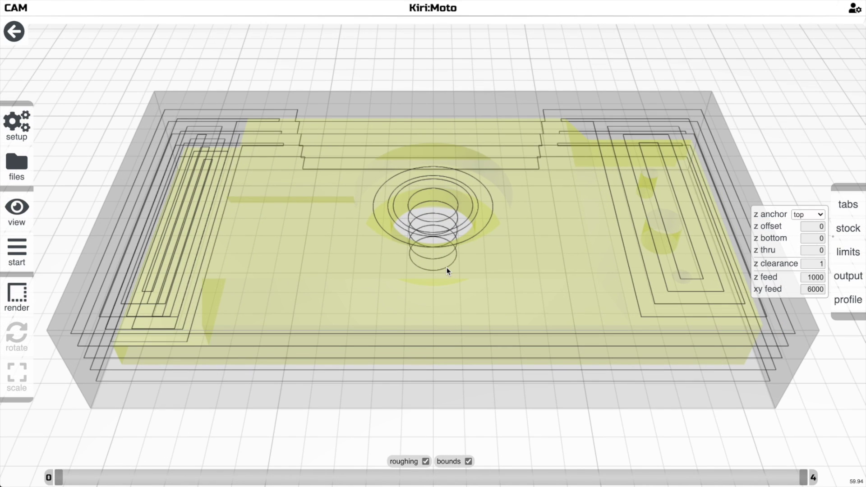
{"action": "key", "text": "Escape"}
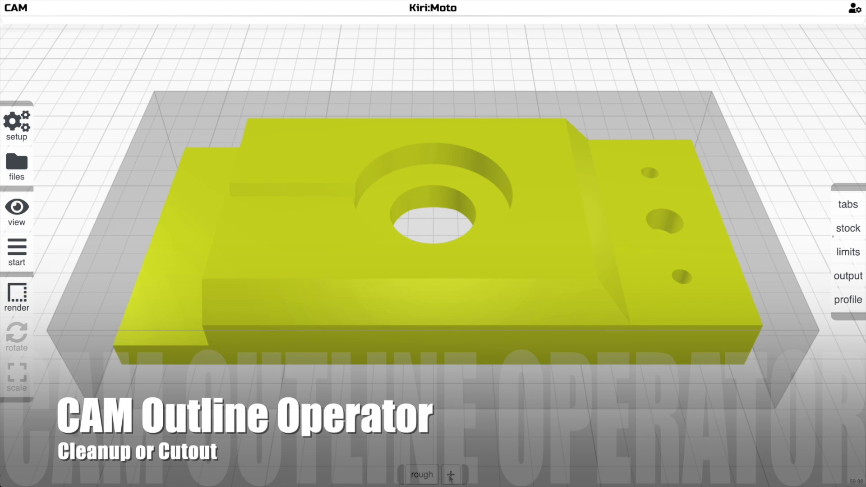
Add an outline operation and remove the rough operation from the operation list.
{"action": "left_click", "coordinate": [450, 476]}
{"action": "left_click", "coordinate": [453, 426]}
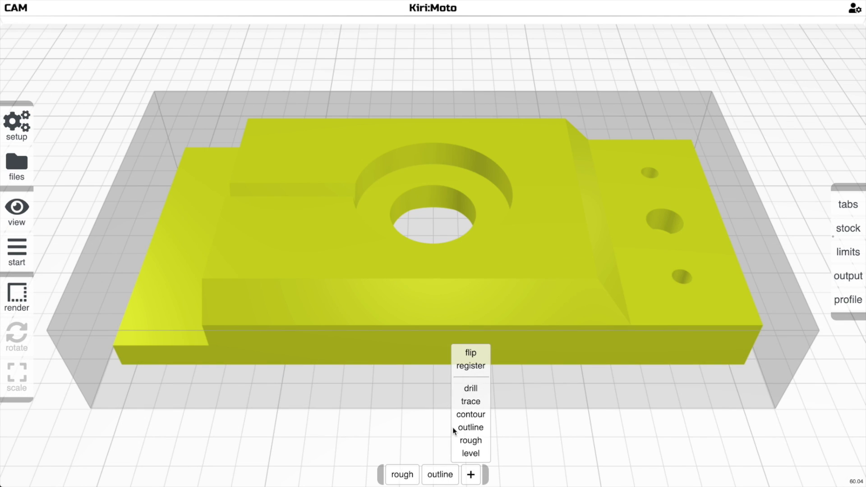
{"action": "mouse_move", "coordinate": [416, 467]}
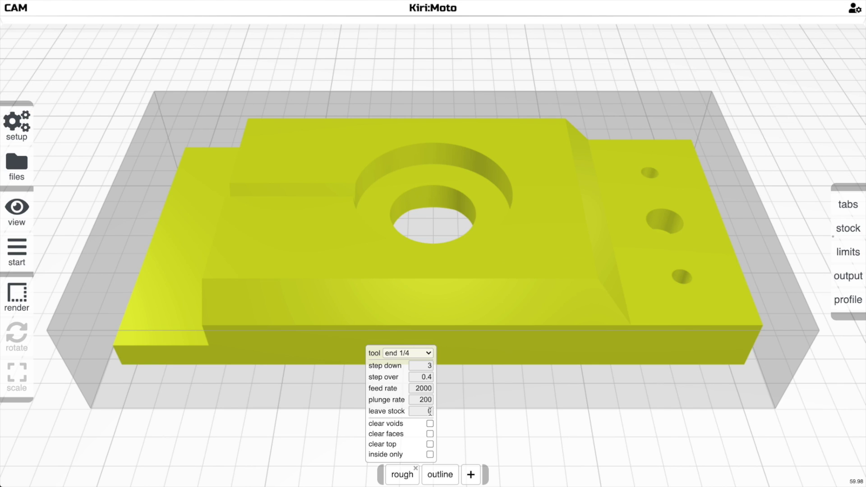
{"action": "left_click", "coordinate": [416, 468]}
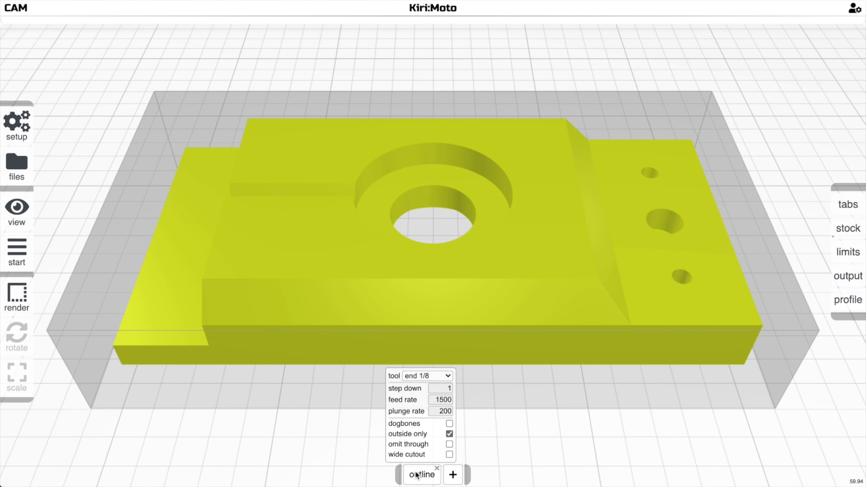
Disable outside only for the outline operation and slice to inspect the contours around the part and its holes.
{"action": "left_click", "coordinate": [449, 434]}
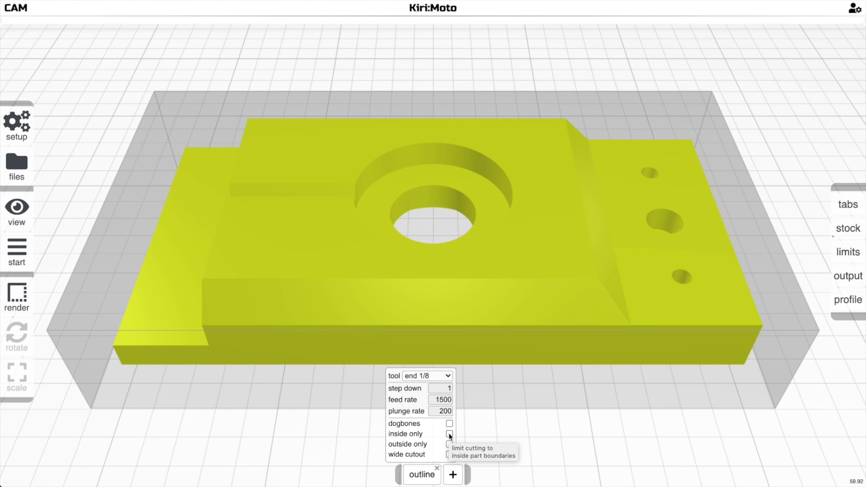
{"action": "key", "text": "s"}
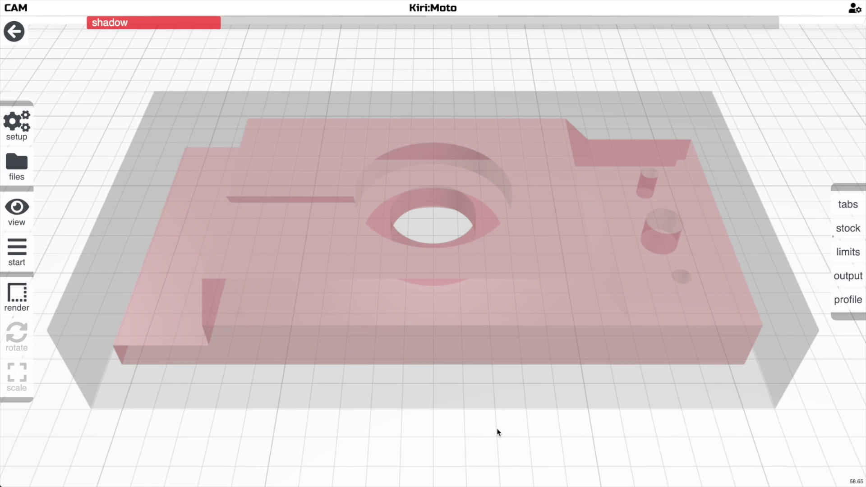
{"action": "left_click_drag", "start_coordinate": [498, 432], "coordinate": [499, 393]}
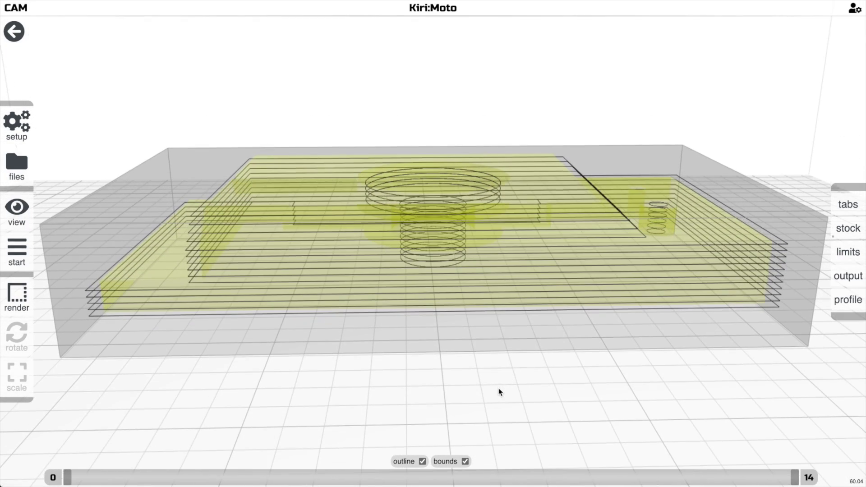
{"action": "left_click_drag", "start_coordinate": [504, 279], "coordinate": [523, 317]}
{"action": "scroll", "coordinate": [521, 330], "scroll_direction": "up", "scroll_amount": 3}
{"action": "scroll", "coordinate": [524, 317], "scroll_direction": "down", "scroll_amount": 1}
{"action": "key", "text": "a"}
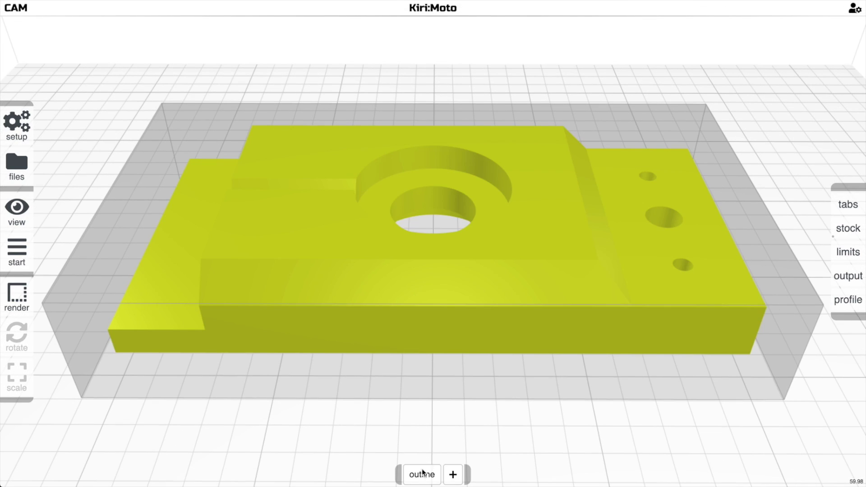
Enable inside only for the outline operation and slice the part to preview the interior outlines.
{"action": "mouse_move", "coordinate": [425, 471]}
{"action": "key", "text": "s"}
{"action": "mouse_move", "coordinate": [512, 427]}
{"action": "left_mouse_down"}
{"action": "mouse_move", "coordinate": [505, 408]}
{"action": "mouse_move", "coordinate": [462, 388]}
{"action": "mouse_move", "coordinate": [480, 377]}
{"action": "mouse_move", "coordinate": [515, 380]}
{"action": "mouse_move", "coordinate": [511, 421]}
{"action": "mouse_move", "coordinate": [501, 422]}
{"action": "left_mouse_up"}
{"action": "key", "text": "a"}
{"action": "mouse_move", "coordinate": [426, 469]}
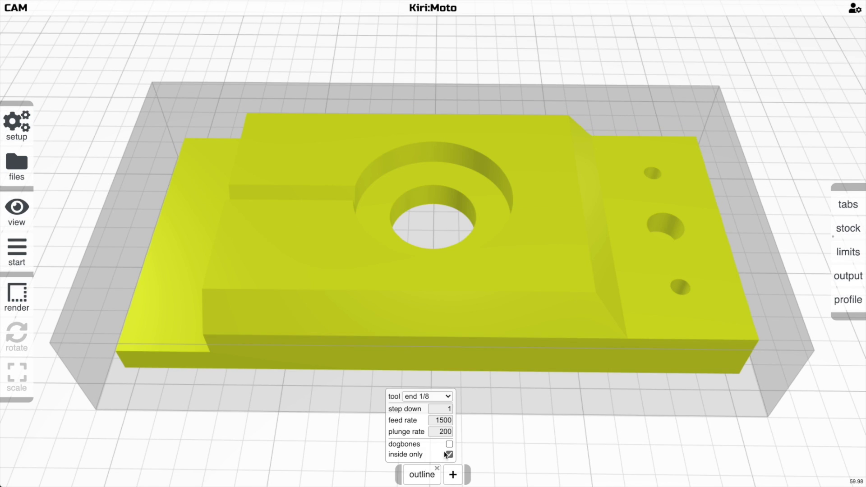
Switch the outline operation from inside only to outside only and slice the part to preview the exterior outlines.
{"action": "left_click", "coordinate": [449, 454]}
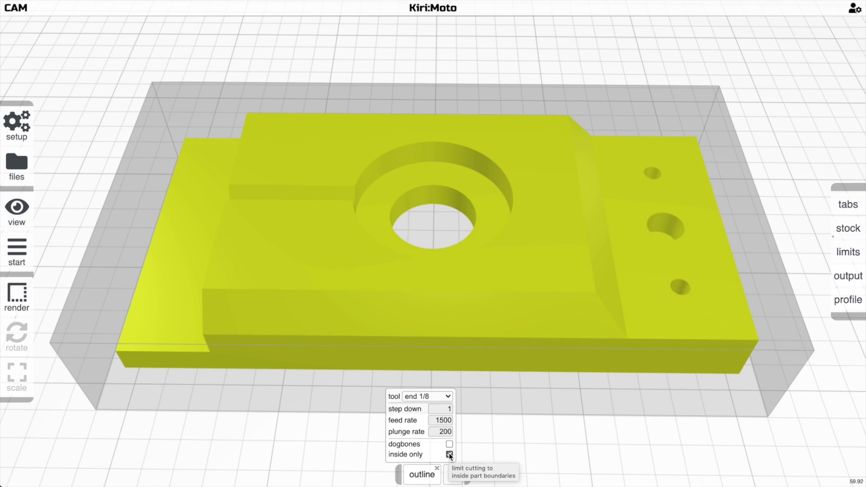
{"action": "left_click", "coordinate": [449, 454]}
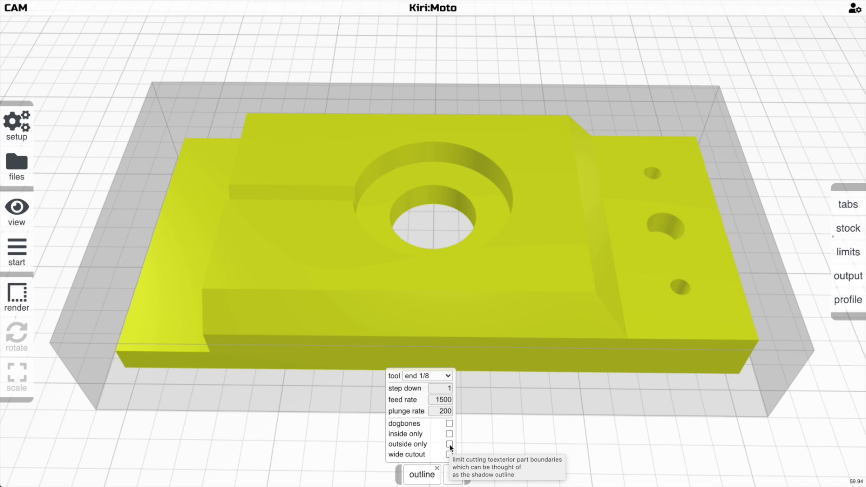
{"action": "left_click", "coordinate": [450, 444]}
{"action": "left_click_drag", "start_coordinate": [472, 434], "coordinate": [477, 411]}
{"action": "key", "text": "s"}
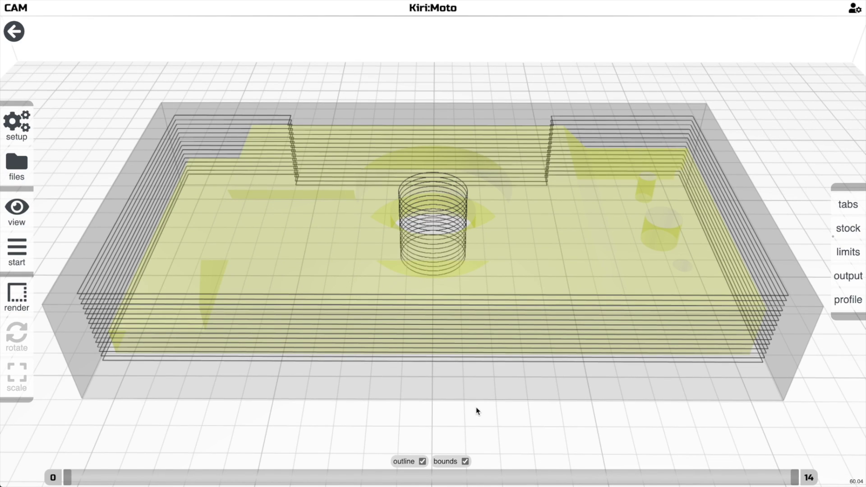
{"action": "key", "text": "a"}
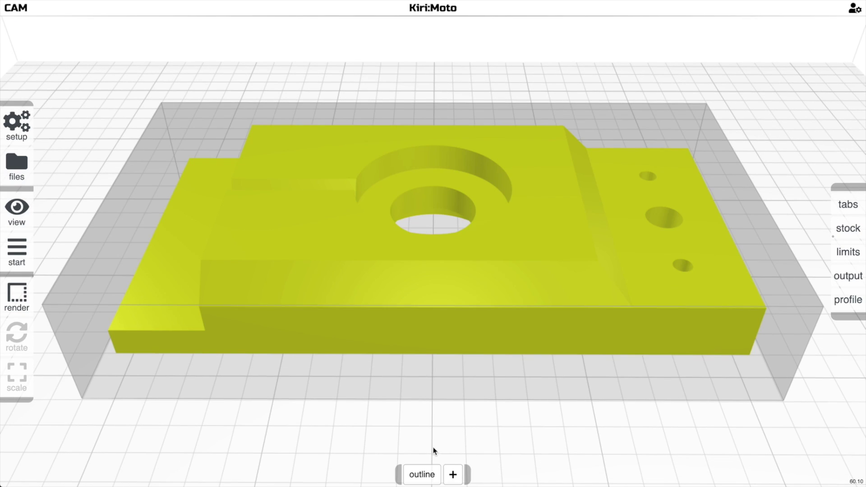
Slice the part with wide cutout enabled to inspect the outline passes, and disable wide cutout again.
{"action": "mouse_move", "coordinate": [429, 471]}
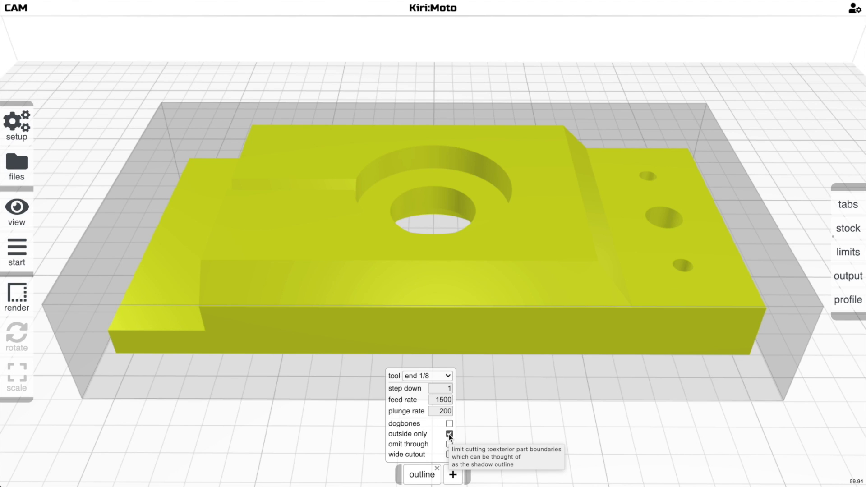
{"action": "left_click", "coordinate": [450, 454]}
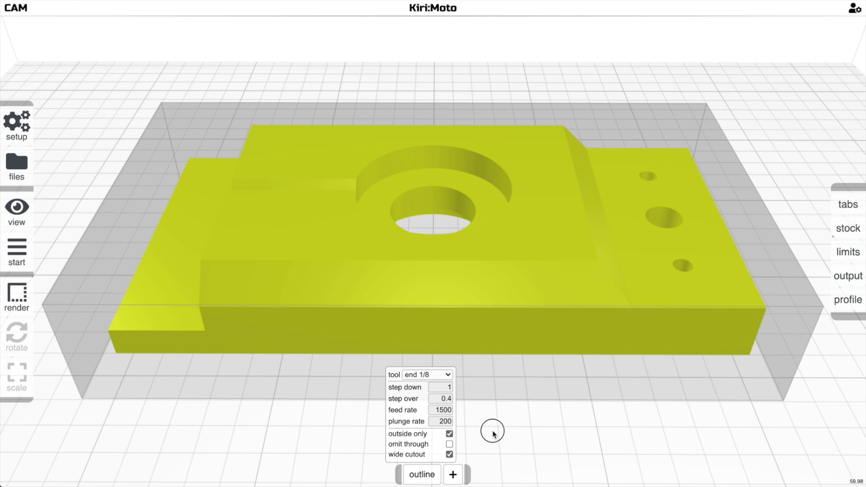
{"action": "left_click_drag", "start_coordinate": [492, 432], "coordinate": [492, 439]}
{"action": "mouse_move", "coordinate": [431, 470]}
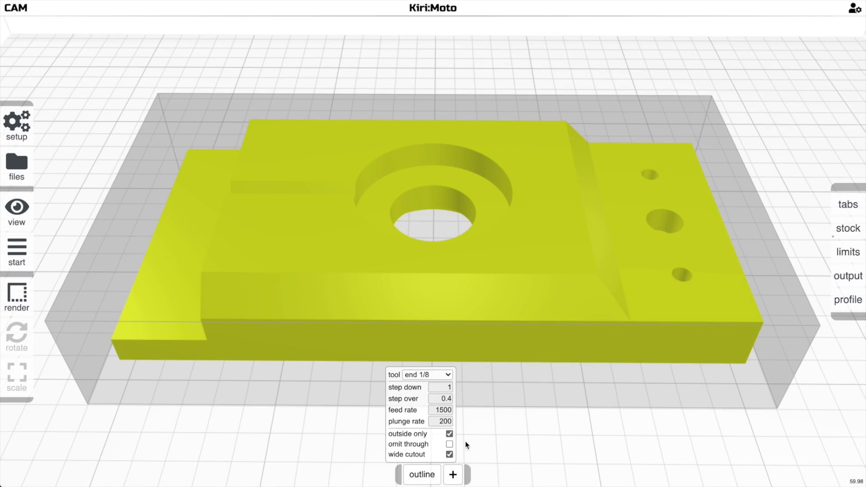
{"action": "key", "text": "s"}
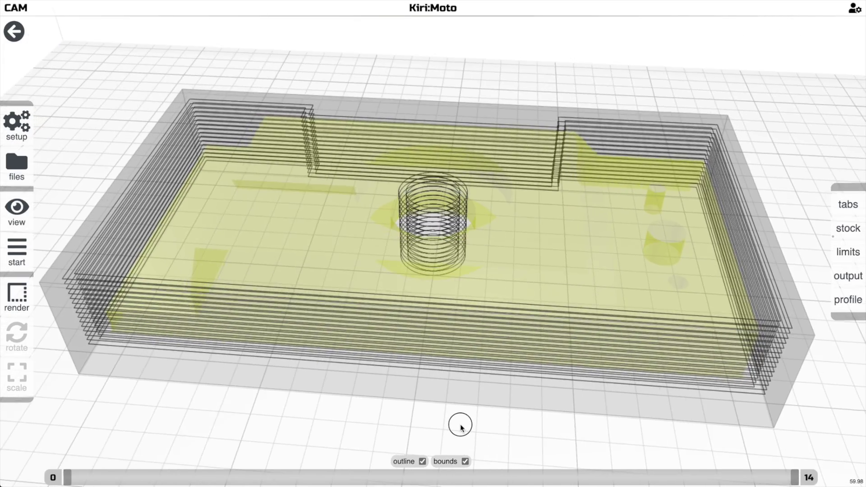
{"action": "left_click_drag", "start_coordinate": [461, 426], "coordinate": [444, 401]}
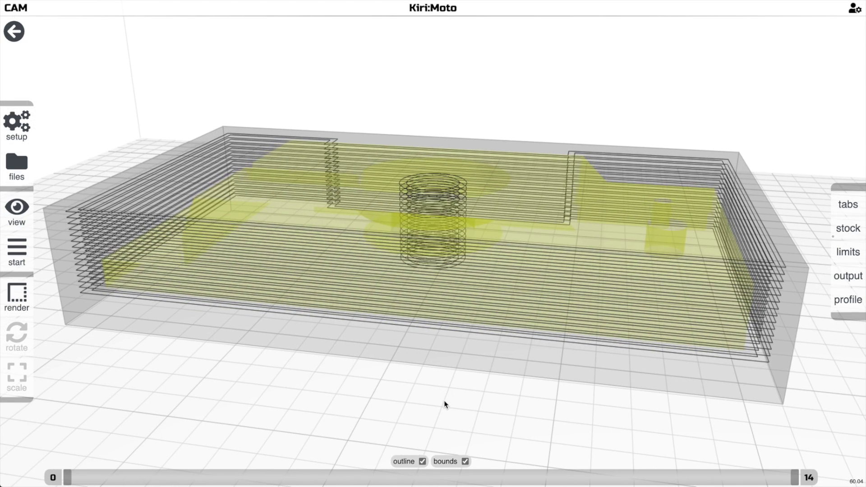
{"action": "key", "text": "a"}
{"action": "mouse_move", "coordinate": [434, 472]}
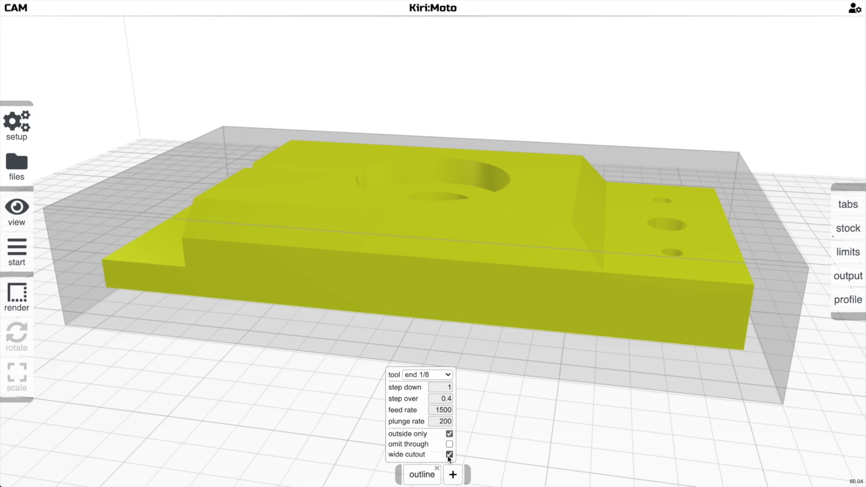
{"action": "left_click", "coordinate": [449, 455]}
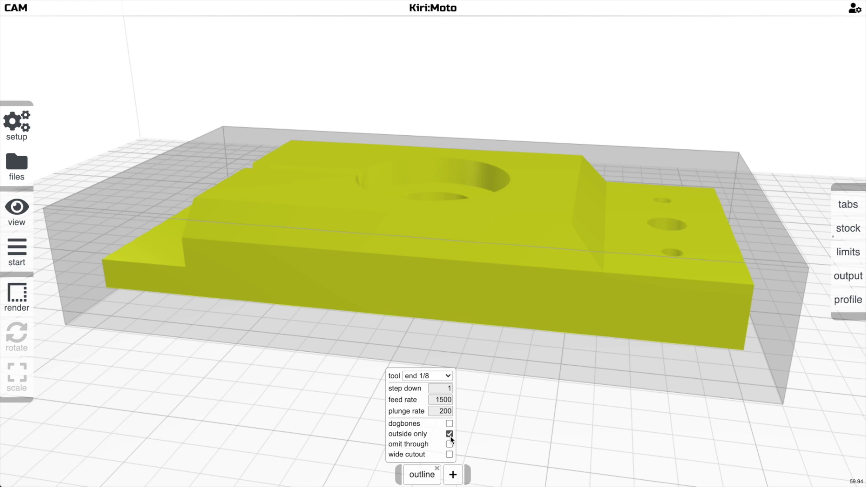
Flip the part over to show its underside and flip it back to its original orientation.
{"action": "left_click_drag", "start_coordinate": [454, 414], "coordinate": [470, 453]}
{"action": "key", "text": "Up"}
{"action": "key", "text": "Up"}
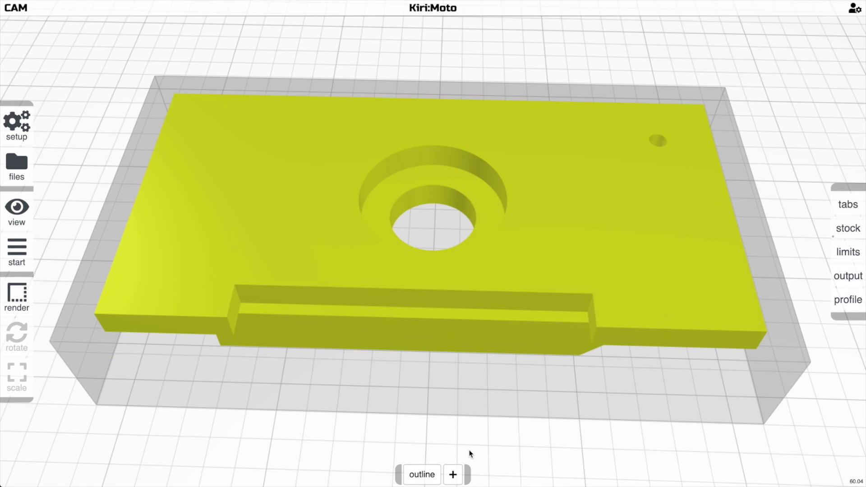
{"action": "key", "text": "shift+Up"}
{"action": "key", "text": "shift+Up"}
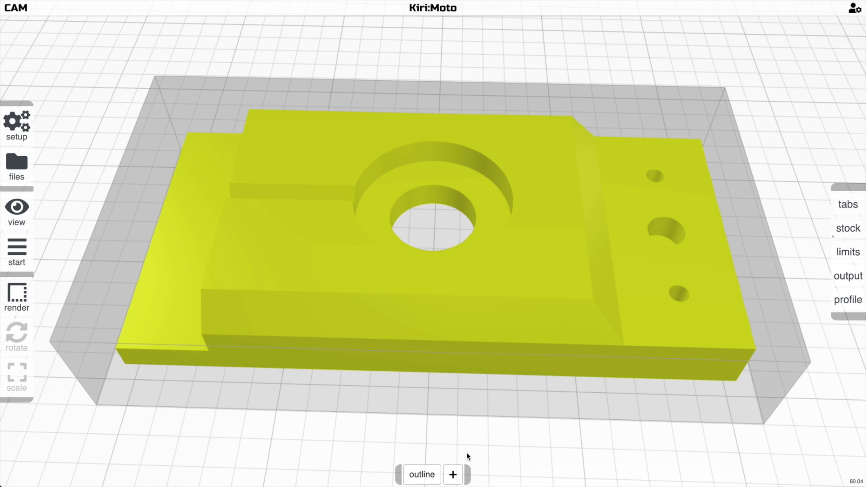
{"action": "mouse_move", "coordinate": [454, 473]}
{"action": "mouse_move", "coordinate": [424, 474]}
{"action": "left_click_drag", "start_coordinate": [482, 410], "coordinate": [489, 396]}
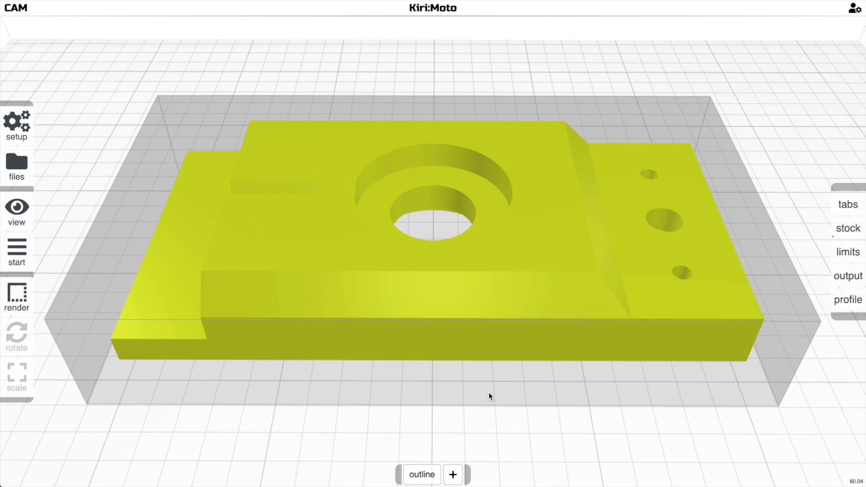
Add a contour operation and remove the outline operation from the operation list.
{"action": "mouse_move", "coordinate": [433, 471]}
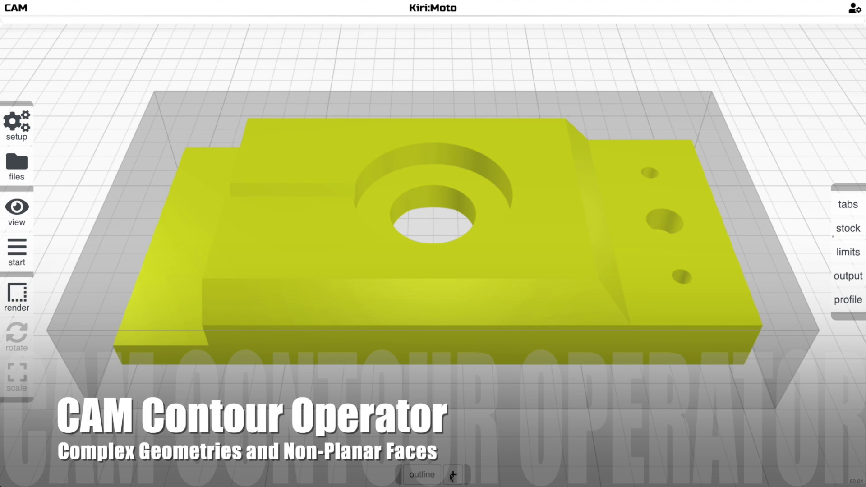
{"action": "left_click", "coordinate": [452, 475]}
{"action": "left_click", "coordinate": [456, 416]}
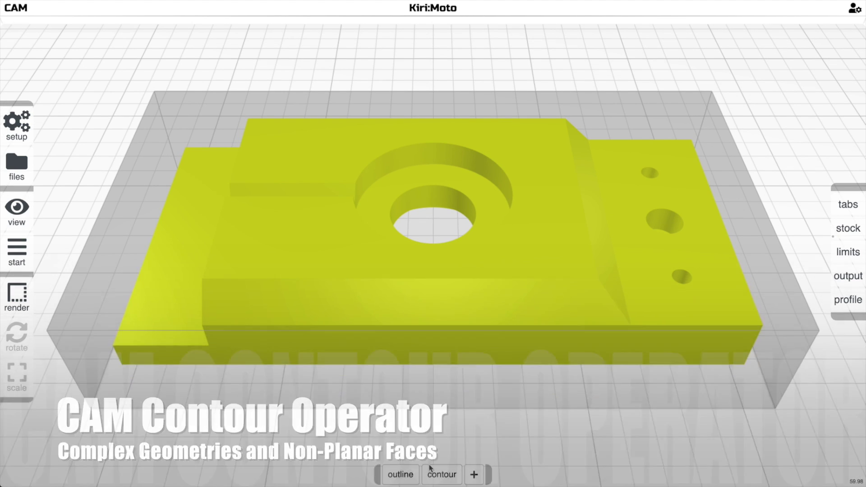
{"action": "left_click", "coordinate": [416, 469]}
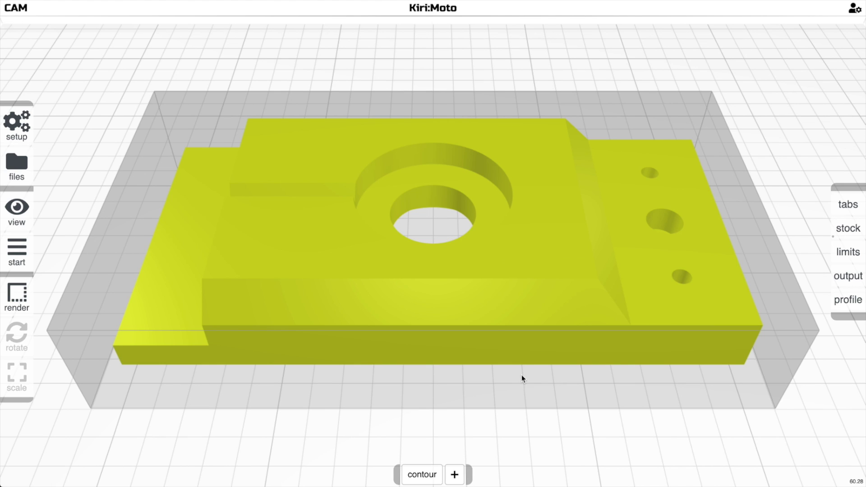
Slice the part with the ball 1/8 X-axis contour operation and inspect the contour paths from several angles.
{"action": "mouse_move", "coordinate": [522, 376]}
{"action": "left_mouse_down"}
{"action": "mouse_move", "coordinate": [460, 341]}
{"action": "mouse_move", "coordinate": [462, 364]}
{"action": "mouse_move", "coordinate": [549, 356]}
{"action": "mouse_move", "coordinate": [522, 374]}
{"action": "mouse_move", "coordinate": [514, 402]}
{"action": "mouse_move", "coordinate": [518, 374]}
{"action": "left_mouse_up"}
{"action": "scroll", "coordinate": [492, 356], "scroll_direction": "down", "scroll_amount": 2}
{"action": "scroll", "coordinate": [459, 341], "scroll_direction": "up", "scroll_amount": 3}
{"action": "key", "text": "p"}
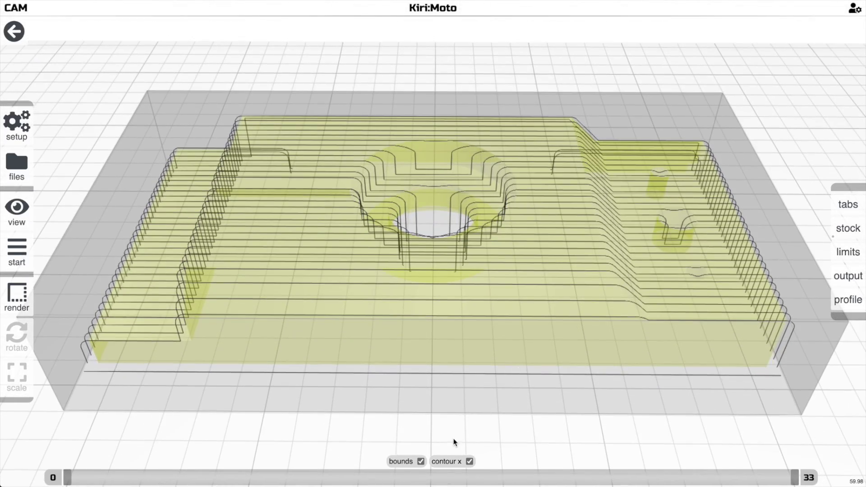
{"action": "left_click_drag", "start_coordinate": [417, 334], "coordinate": [364, 295]}
{"action": "left_click_drag", "start_coordinate": [455, 197], "coordinate": [535, 232]}
{"action": "left_click_drag", "start_coordinate": [581, 312], "coordinate": [536, 326]}
{"action": "scroll", "coordinate": [513, 330], "scroll_direction": "down", "scroll_amount": 1}
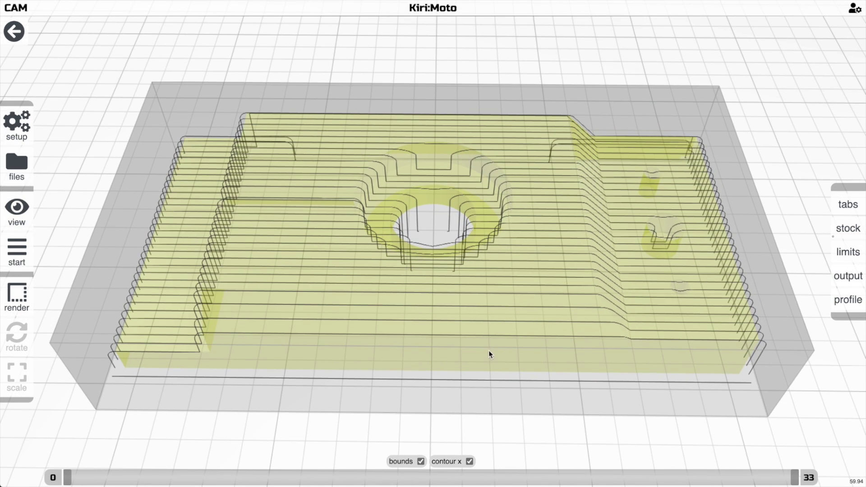
{"action": "key", "text": "a"}
Set the contour operation's tool to end 1/8 and slice the part to inspect the contour paths.
{"action": "mouse_move", "coordinate": [423, 472]}
{"action": "left_click", "coordinate": [437, 378]}
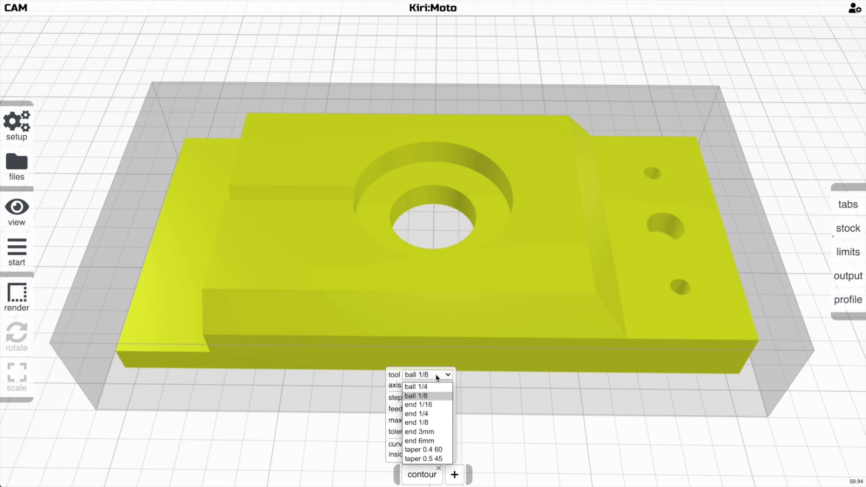
{"action": "left_click", "coordinate": [437, 422]}
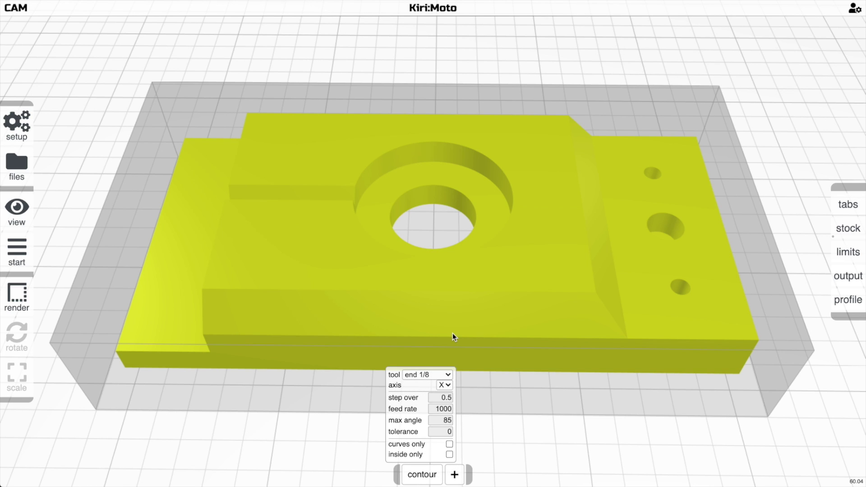
{"action": "key", "text": "s"}
{"action": "left_click_drag", "start_coordinate": [453, 333], "coordinate": [410, 292]}
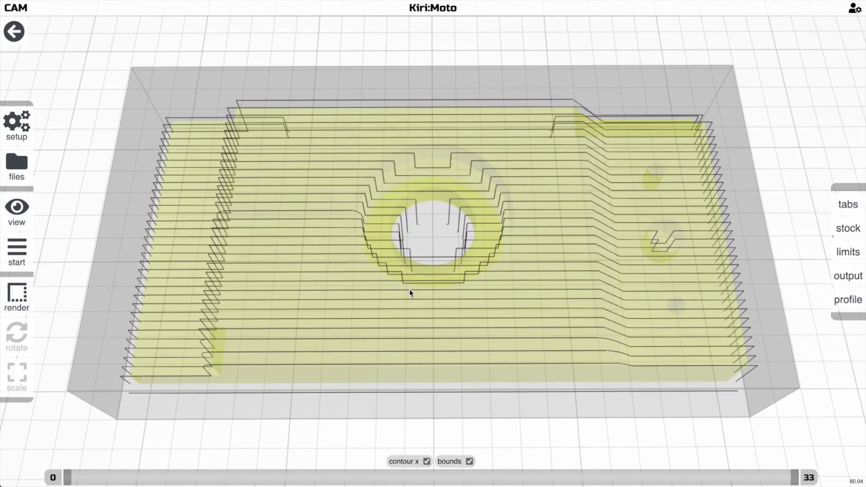
{"action": "key", "text": "a"}
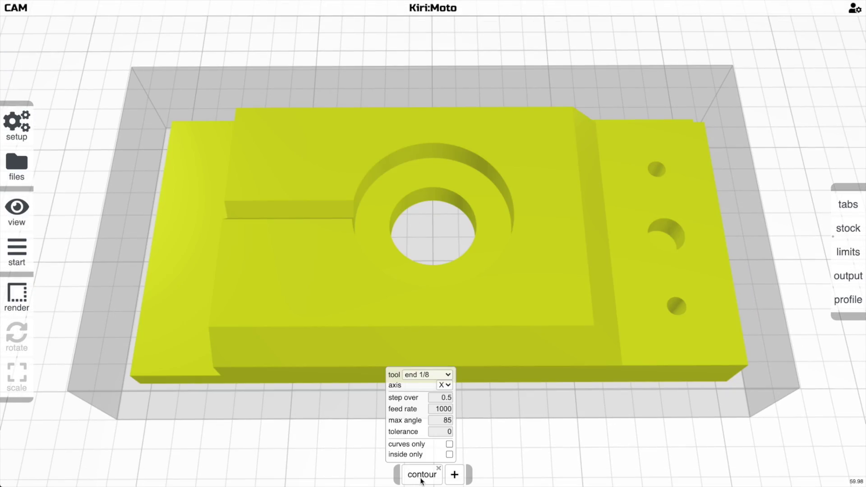
Slice the part with a second contour operation added along the Y axis, and remove that second operation.
{"action": "mouse_move", "coordinate": [454, 478]}
{"action": "left_click", "coordinate": [457, 414]}
{"action": "mouse_move", "coordinate": [413, 476]}
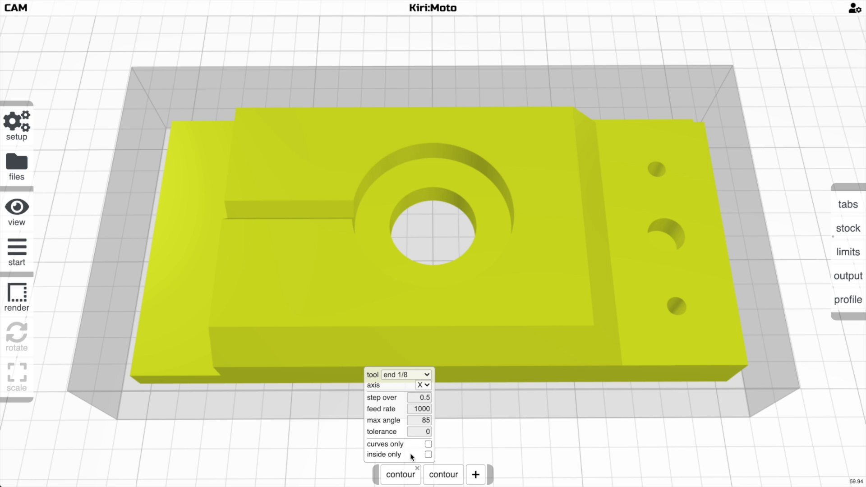
{"action": "mouse_move", "coordinate": [453, 481]}
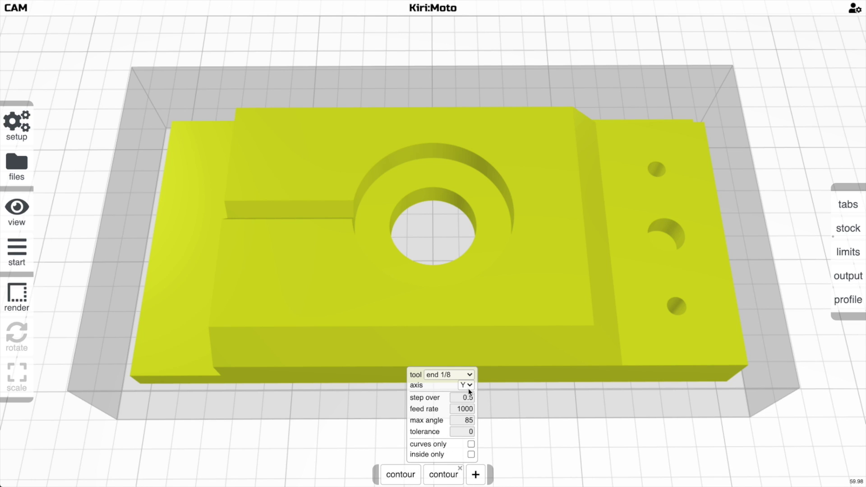
{"action": "left_click_drag", "start_coordinate": [501, 404], "coordinate": [479, 394]}
{"action": "key", "text": "s"}
{"action": "key", "text": "Escape"}
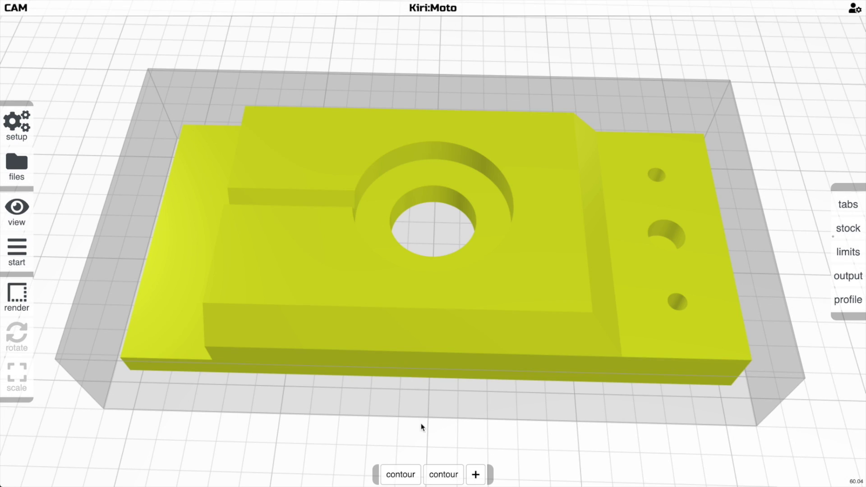
{"action": "mouse_move", "coordinate": [402, 480]}
{"action": "left_click", "coordinate": [461, 468]}
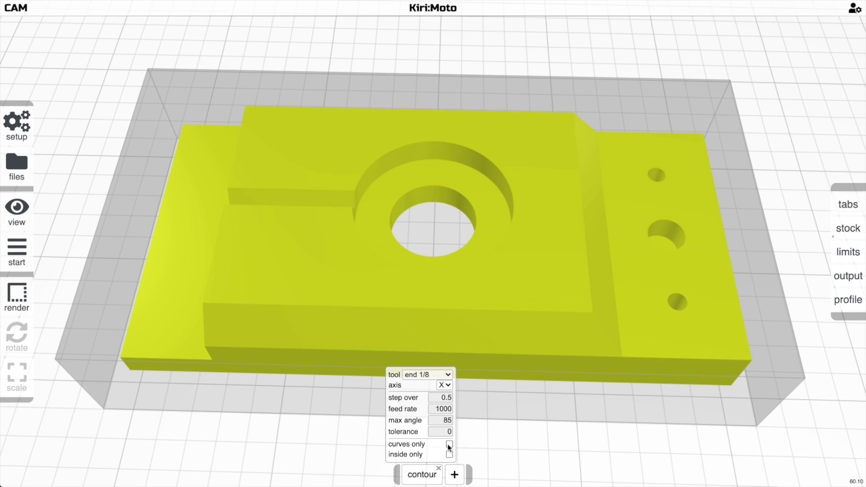
Enable curves only for the X-axis contour operation and slice to inspect paths on the sloped faces.
{"action": "left_click_drag", "start_coordinate": [458, 446], "coordinate": [455, 371]}
{"action": "key", "text": "s"}
{"action": "left_click_drag", "start_coordinate": [445, 371], "coordinate": [448, 395]}
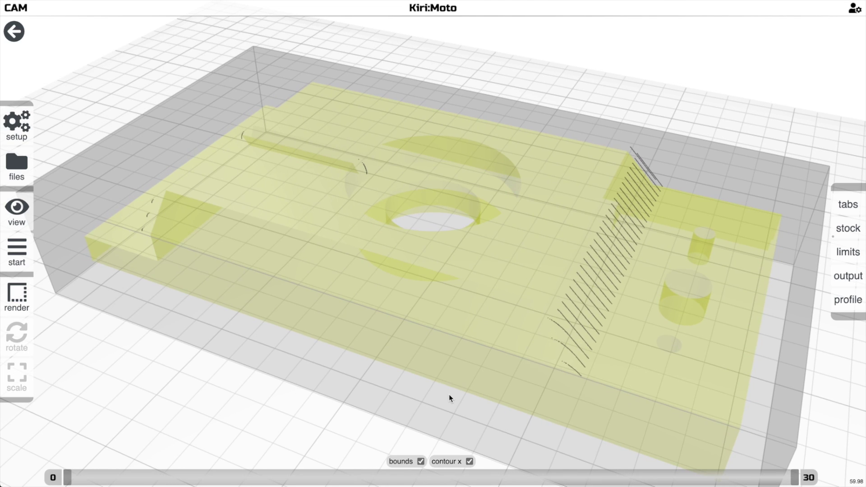
{"action": "key", "text": "Escape"}
Disable curves only, enable inside only for the contour operation and slice the part.
{"action": "mouse_move", "coordinate": [434, 472]}
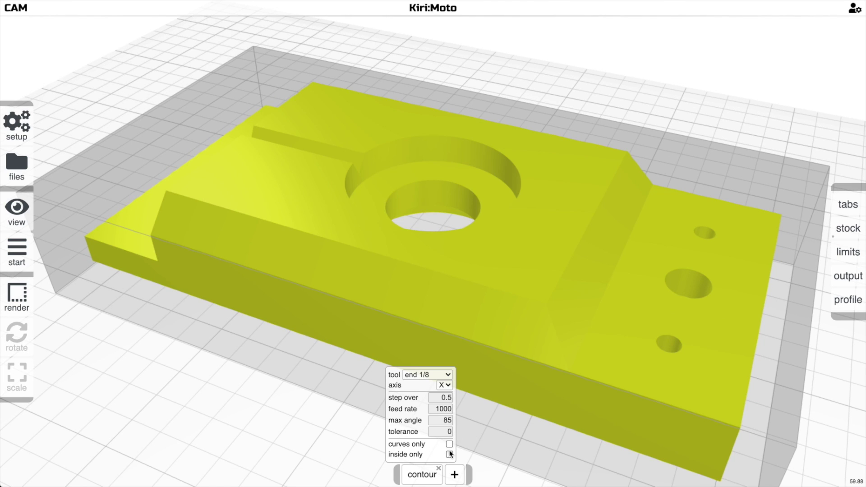
{"action": "left_click_drag", "start_coordinate": [473, 442], "coordinate": [477, 439]}
{"action": "key", "text": "s"}
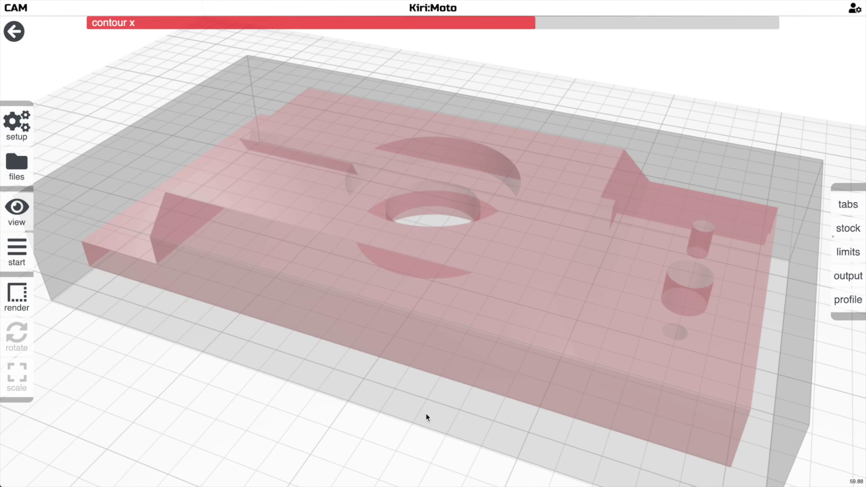
{"action": "left_click_drag", "start_coordinate": [426, 414], "coordinate": [481, 427]}
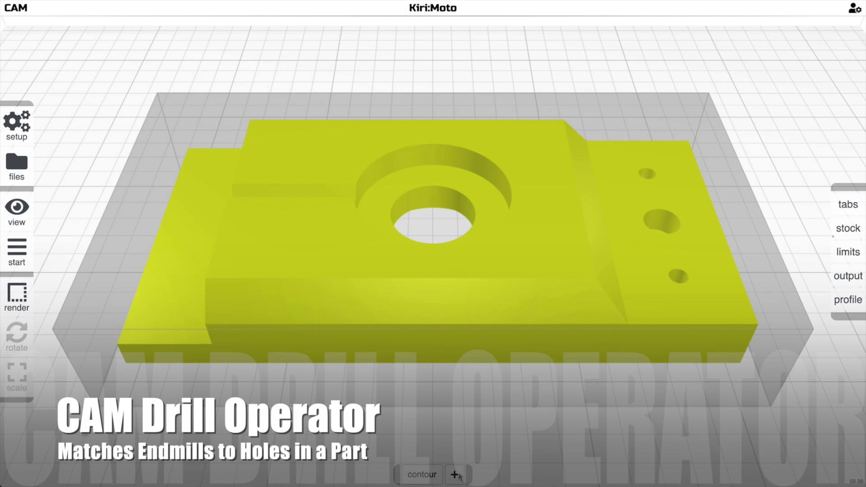
Add a drill operation and remove the contour operation from the operation list.
{"action": "mouse_move", "coordinate": [460, 476]}
{"action": "left_click", "coordinate": [455, 389]}
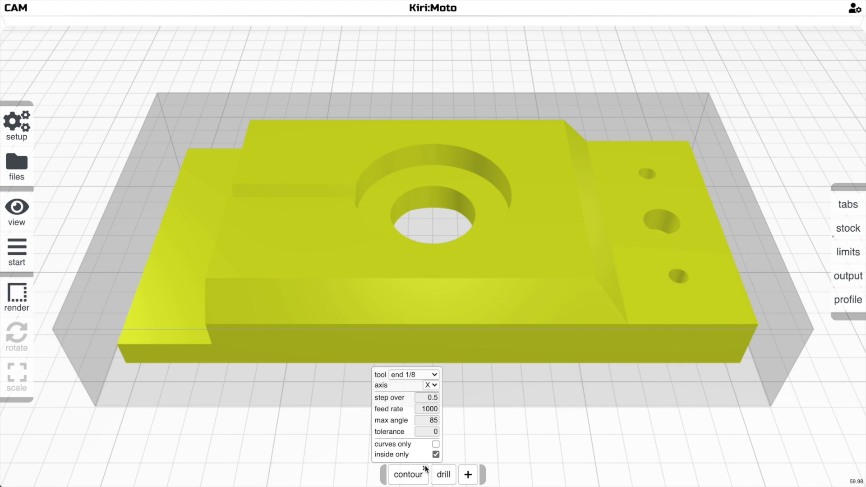
{"action": "left_click", "coordinate": [426, 468]}
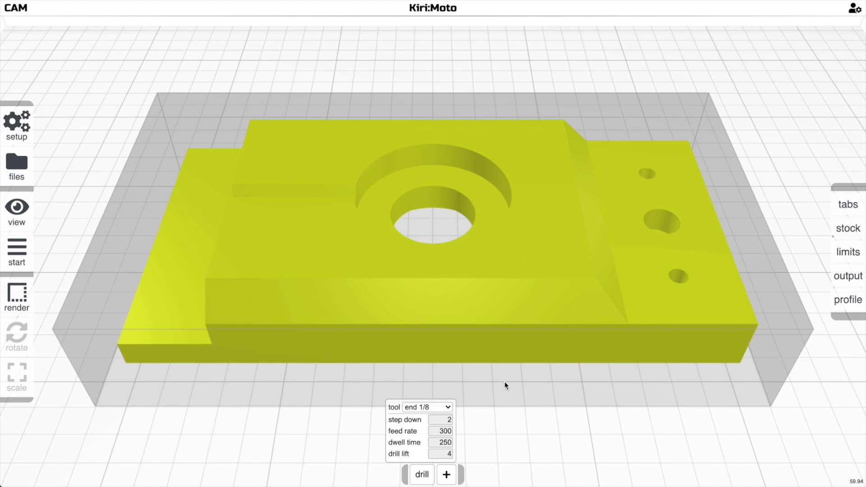
Slice the part with the end 1/8 drill operation and open the drilling animation to view it from the side.
{"action": "left_click_drag", "start_coordinate": [619, 319], "coordinate": [537, 297]}
{"action": "key", "text": "s"}
{"action": "mouse_move", "coordinate": [32, 250]}
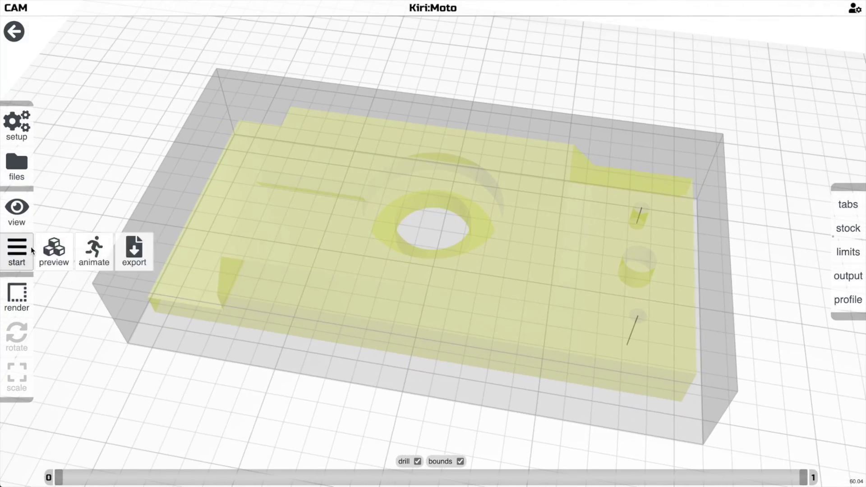
{"action": "left_click", "coordinate": [94, 248]}
{"action": "left_click_drag", "start_coordinate": [354, 305], "coordinate": [274, 256]}
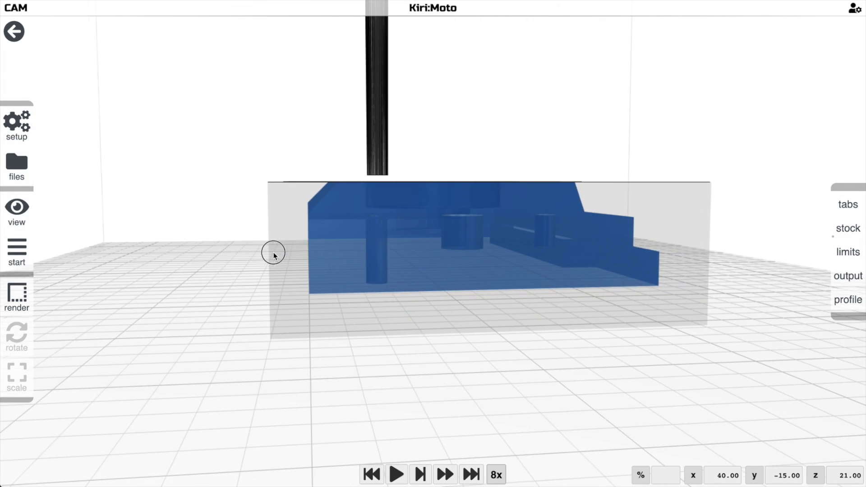
Play the drilling animation for the end 1/8 operation and look at the drilled stock from above.
{"action": "left_click", "coordinate": [404, 478]}
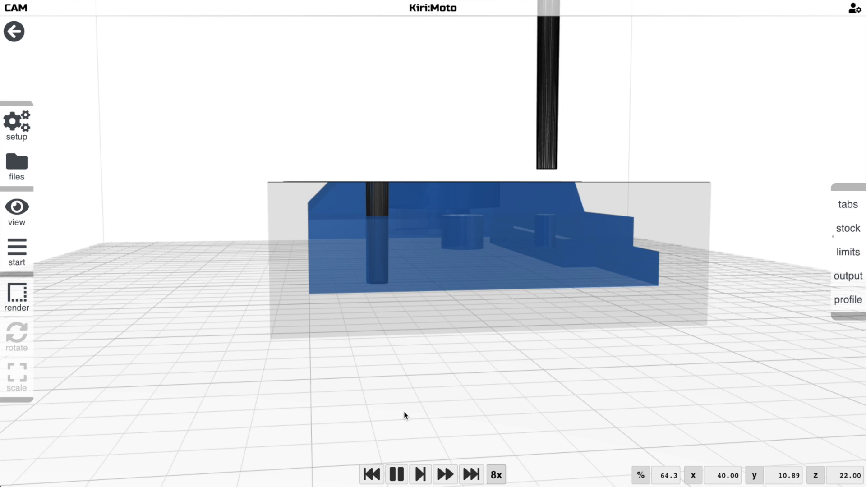
{"action": "left_click_drag", "start_coordinate": [405, 411], "coordinate": [499, 434]}
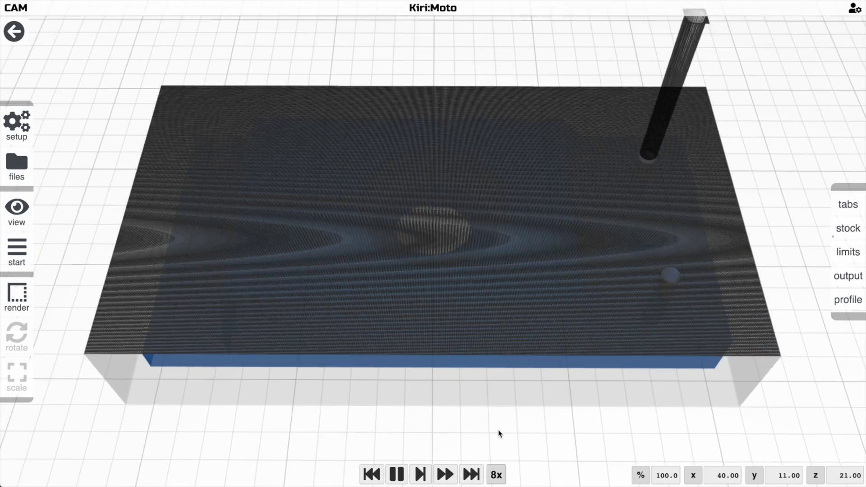
{"action": "key", "text": "a"}
Add a second drill operation that uses the end 1/4 tool.
{"action": "mouse_move", "coordinate": [423, 475]}
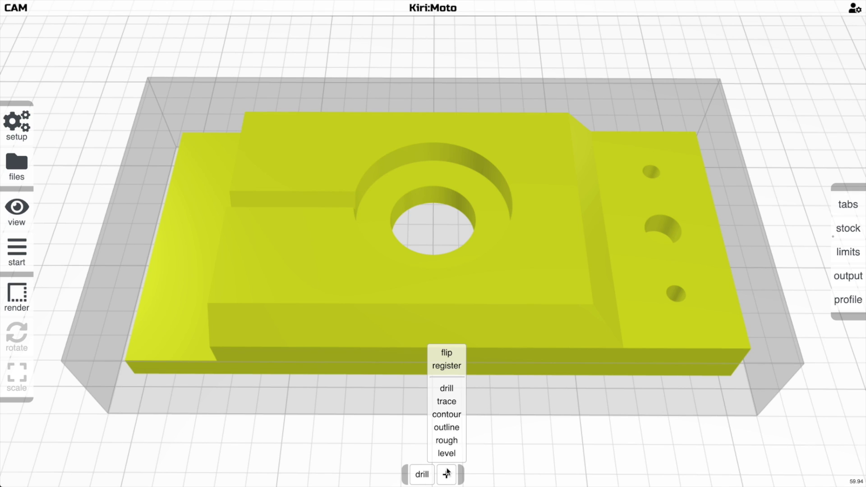
{"action": "left_click", "coordinate": [446, 389]}
{"action": "left_click", "coordinate": [438, 407]}
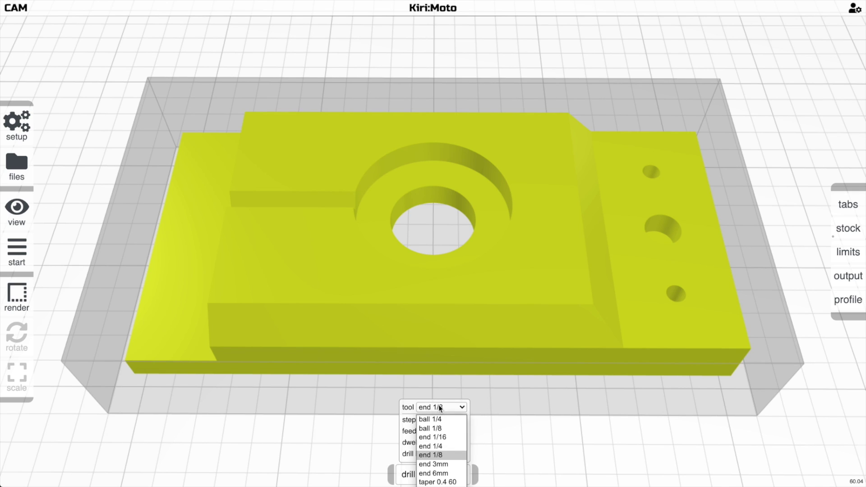
{"action": "left_click", "coordinate": [441, 447]}
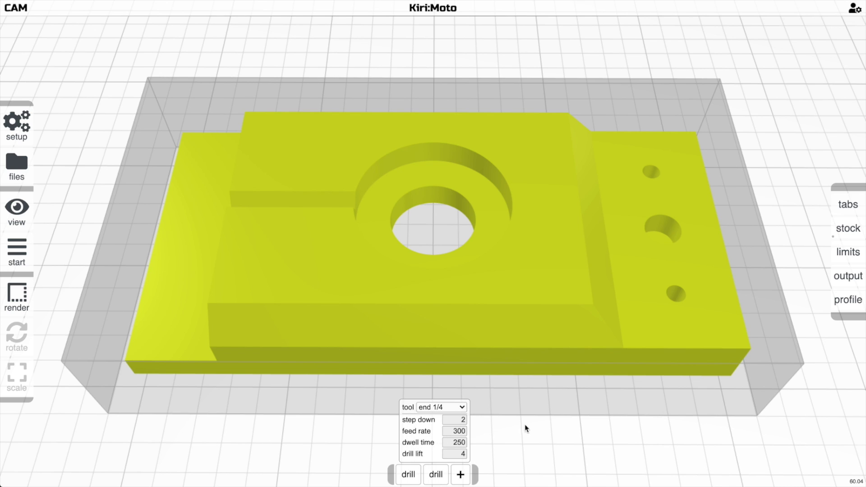
Slice the part with both drill operations and open the machining animation.
{"action": "key", "text": "s"}
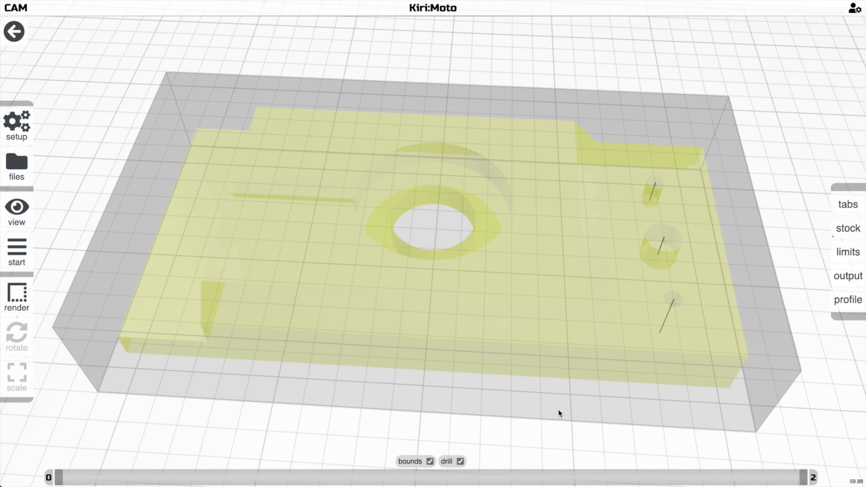
{"action": "left_click_drag", "start_coordinate": [559, 413], "coordinate": [505, 386]}
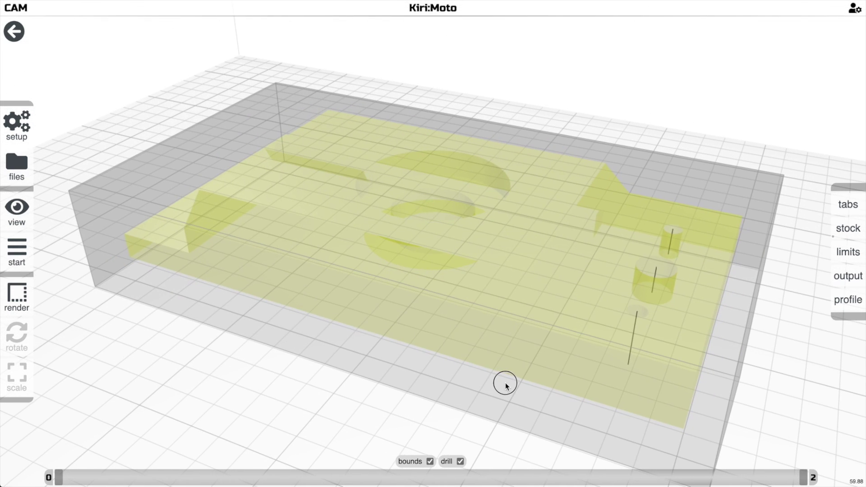
{"action": "mouse_move", "coordinate": [17, 252]}
{"action": "left_click", "coordinate": [93, 300]}
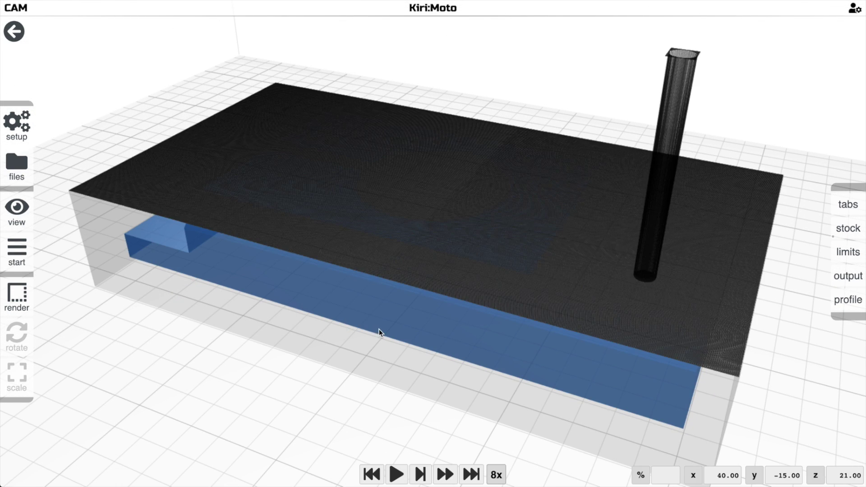
Play the animation of both drill operations and inspect the holes cut in the stock.
{"action": "left_click", "coordinate": [375, 316]}
{"action": "left_click_drag", "start_coordinate": [375, 316], "coordinate": [387, 446]}
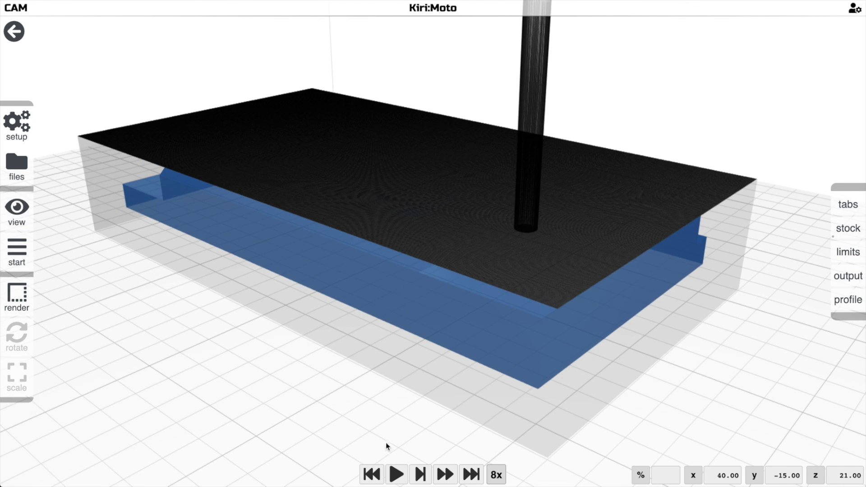
{"action": "left_click", "coordinate": [397, 472]}
{"action": "left_click_drag", "start_coordinate": [402, 412], "coordinate": [508, 424]}
{"action": "key", "text": "h"}
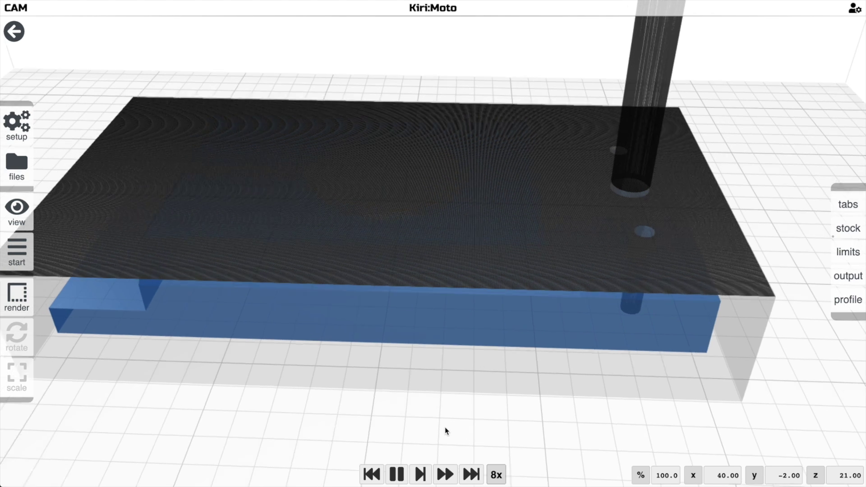
{"action": "scroll", "coordinate": [445, 428], "scroll_direction": "down", "scroll_amount": 4}
{"action": "scroll", "coordinate": [445, 428], "scroll_direction": "up", "scroll_amount": 3}
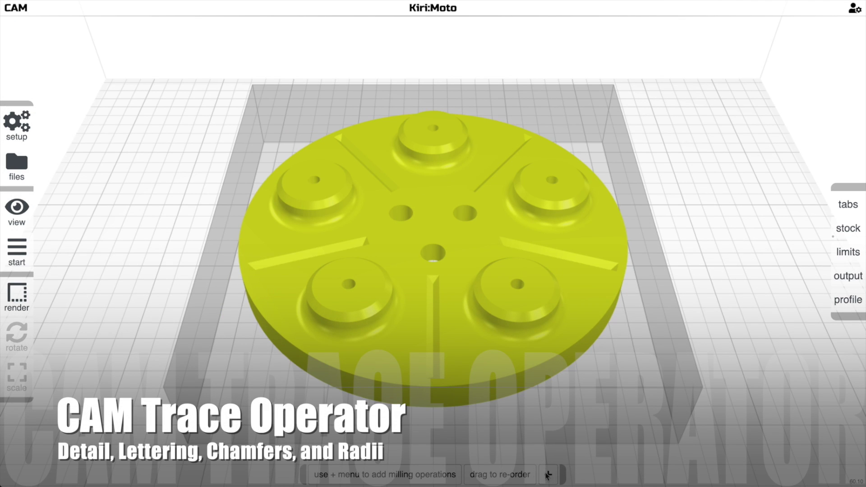
Add a trace operation on the round disc and select the base outlines of the two front bosses.
{"action": "mouse_move", "coordinate": [548, 474]}
{"action": "left_click", "coordinate": [548, 401]}
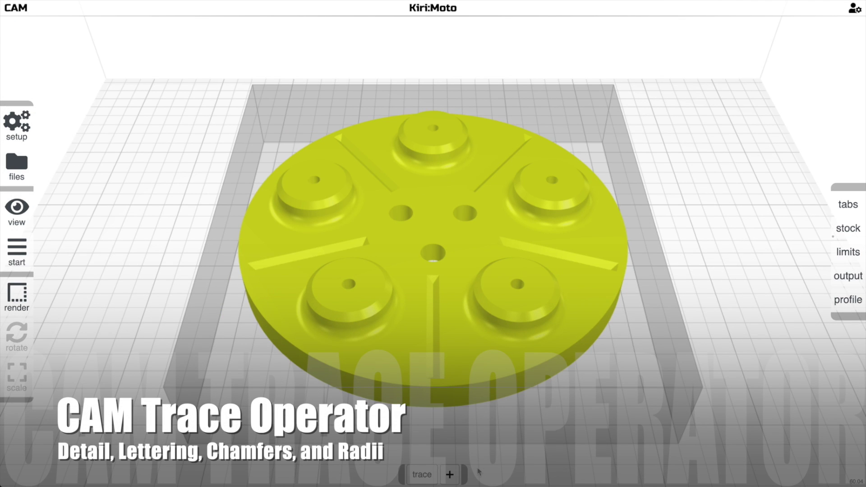
{"action": "mouse_move", "coordinate": [436, 476]}
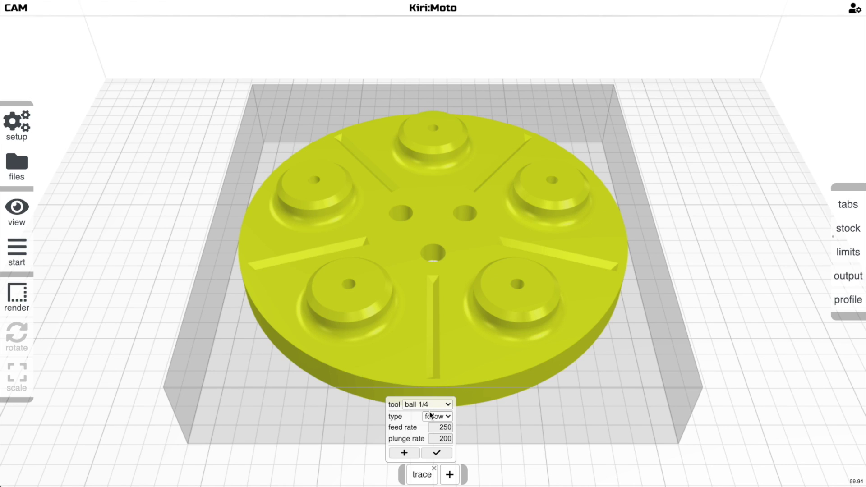
{"action": "left_click", "coordinate": [404, 452]}
{"action": "scroll", "coordinate": [412, 344], "scroll_direction": "up", "scroll_amount": 5}
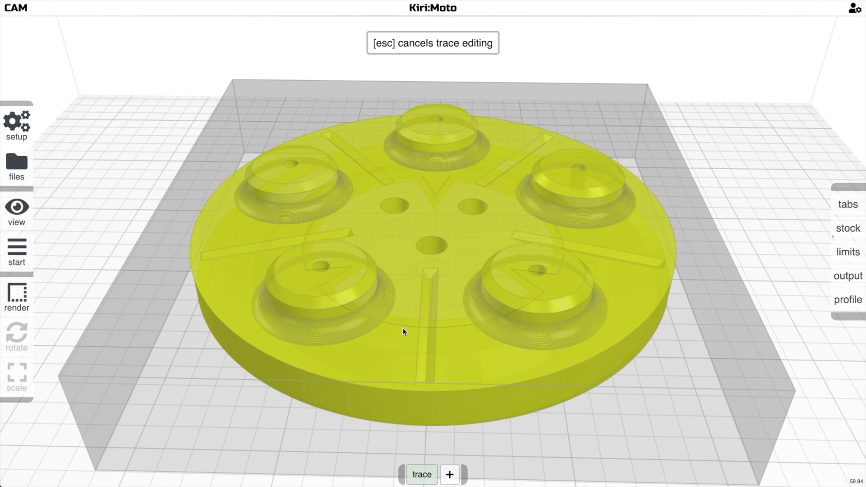
{"action": "left_click", "coordinate": [387, 321]}
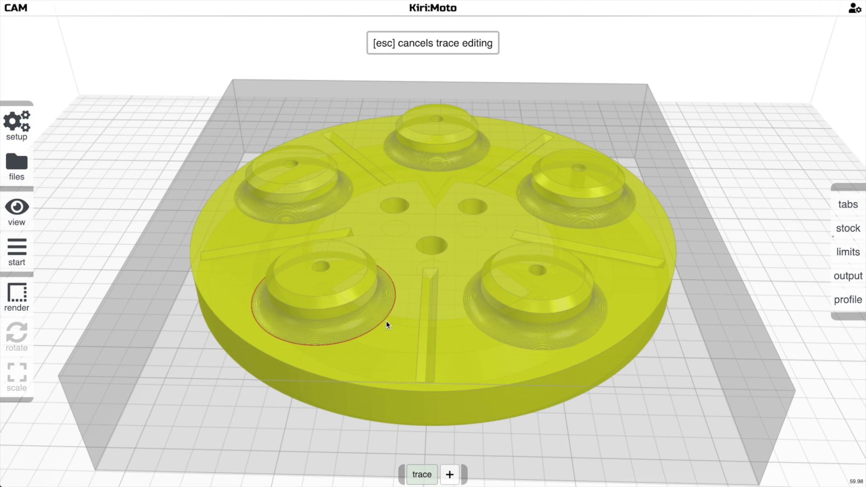
{"action": "left_click", "coordinate": [486, 338]}
{"action": "mouse_move", "coordinate": [462, 342]}
{"action": "left_mouse_down"}
{"action": "mouse_move", "coordinate": [449, 314]}
{"action": "mouse_move", "coordinate": [481, 323]}
{"action": "left_mouse_up"}
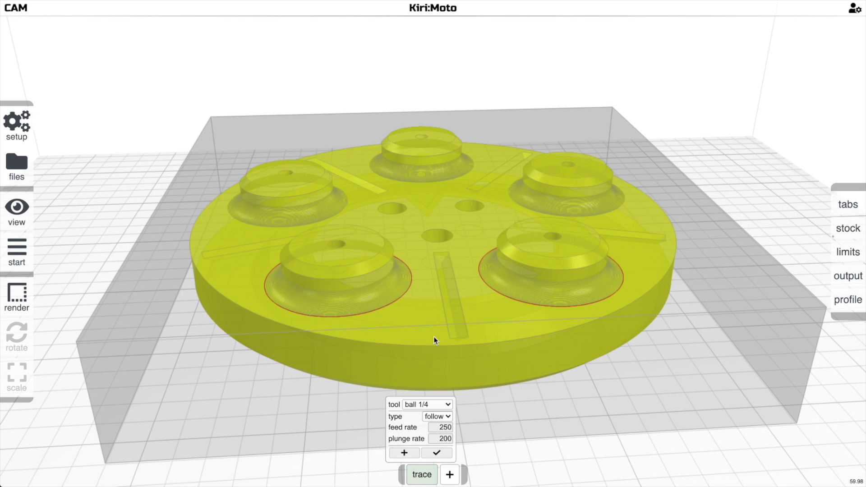
Animate the ball 1/4 follow trace and watch it cut around the bases of the two front bosses.
{"action": "key", "text": "g"}
{"action": "left_click", "coordinate": [396, 474]}
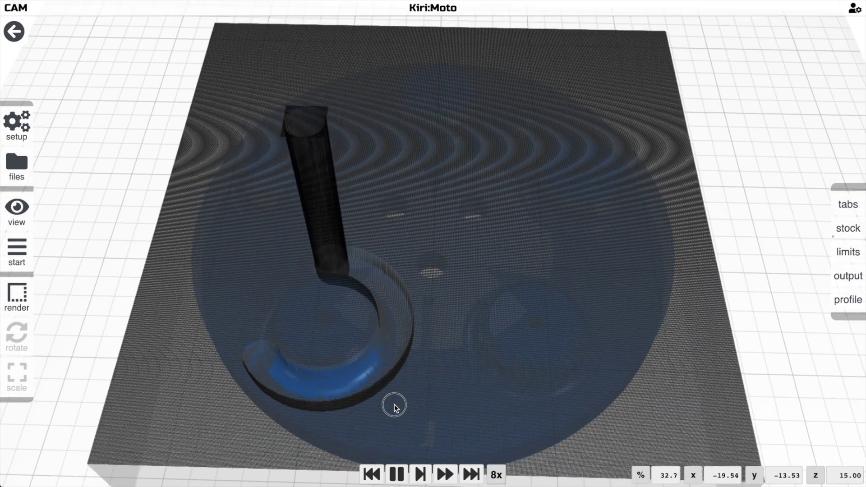
{"action": "left_click_drag", "start_coordinate": [395, 397], "coordinate": [399, 369]}
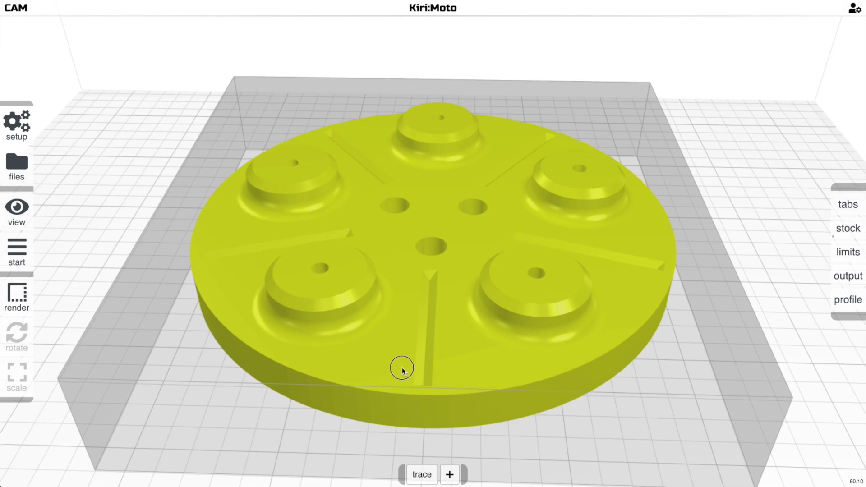
Add a second trace operation with the taper 0.5 45 tool and select the chamfer outlines of the two front bosses.
{"action": "mouse_move", "coordinate": [453, 472]}
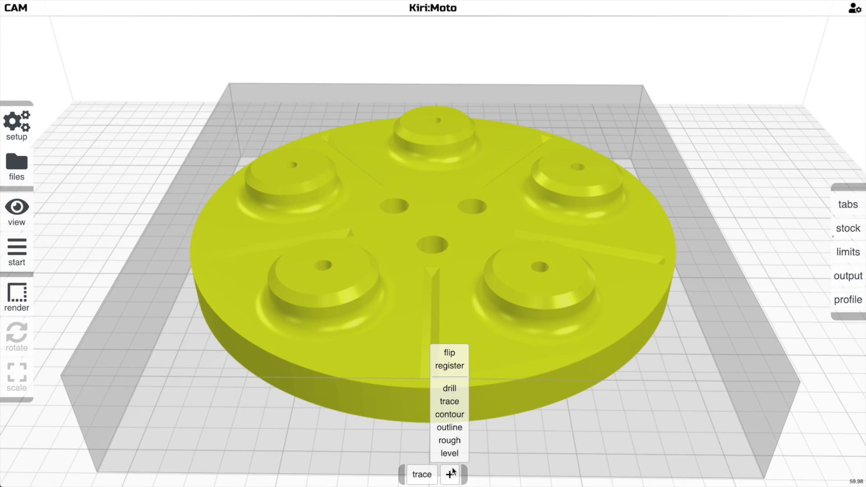
{"action": "left_click", "coordinate": [450, 402]}
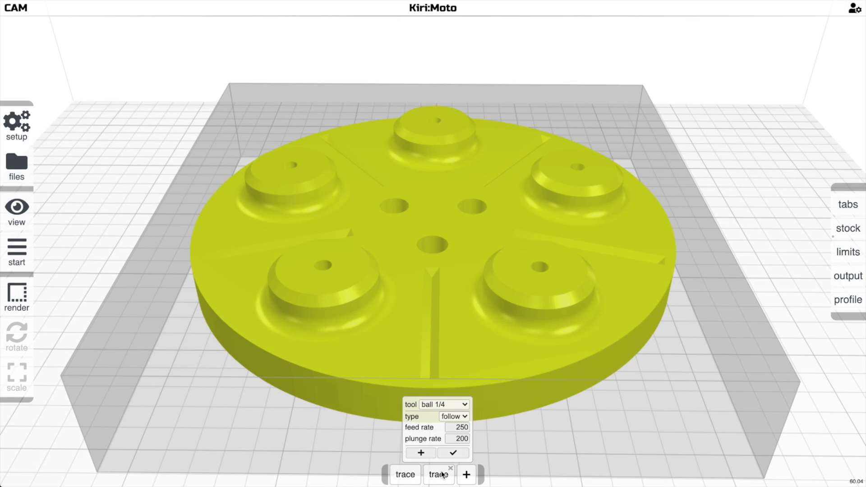
{"action": "left_click", "coordinate": [449, 408]}
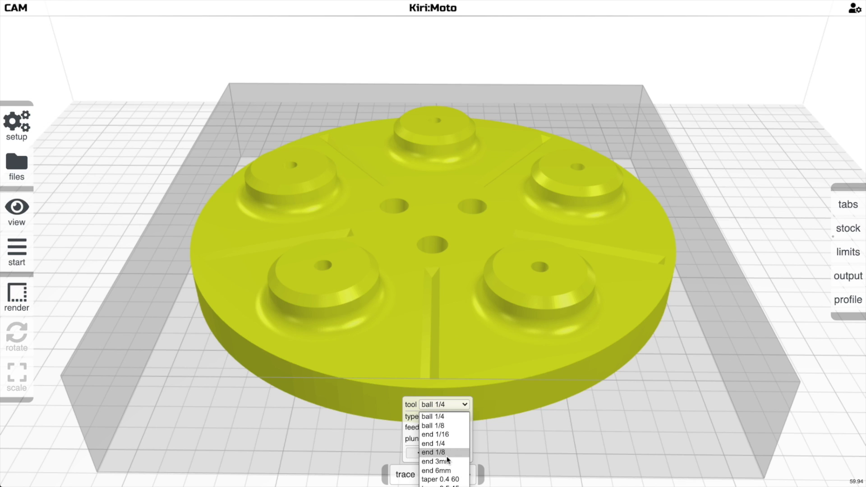
{"action": "left_click", "coordinate": [451, 480]}
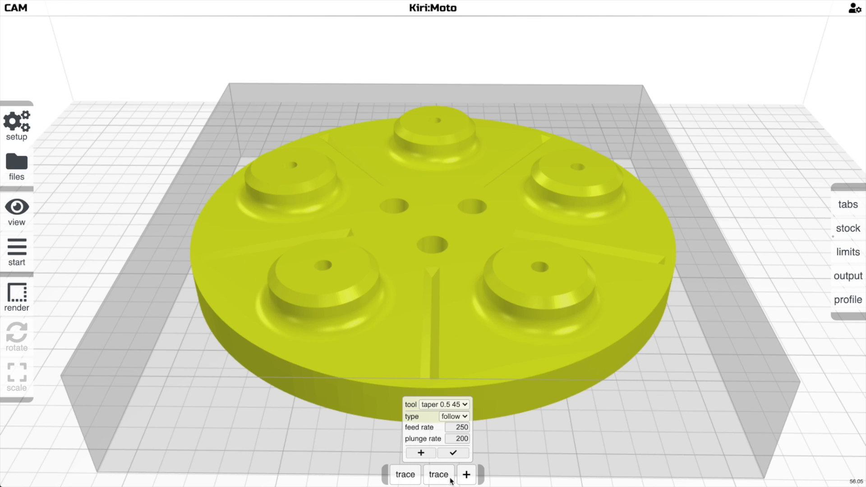
{"action": "left_click", "coordinate": [421, 453]}
{"action": "left_click", "coordinate": [366, 294]}
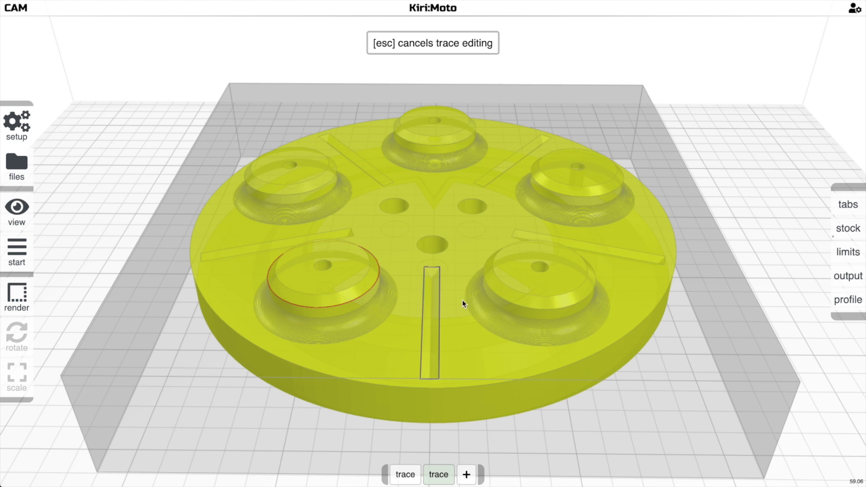
{"action": "left_click", "coordinate": [493, 293]}
{"action": "key", "text": "Escape"}
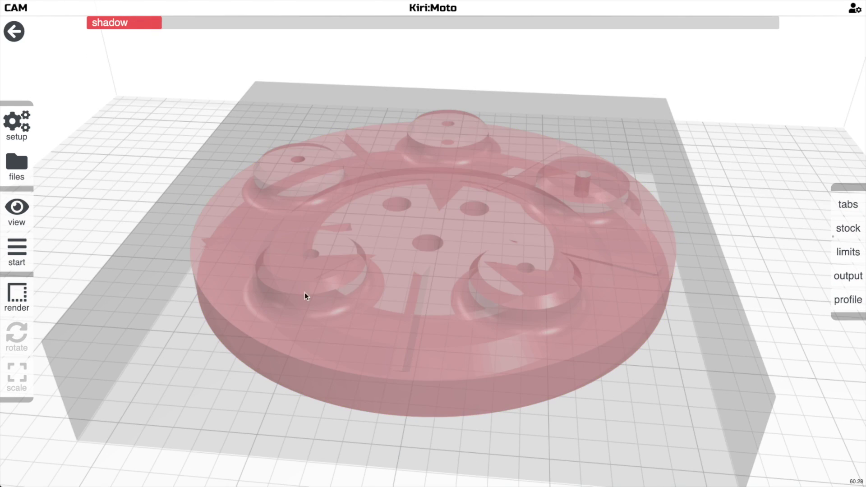
Play the animation of both trace operations and inspect the radii and chamfers cut on the front bosses.
{"action": "left_click", "coordinate": [394, 474]}
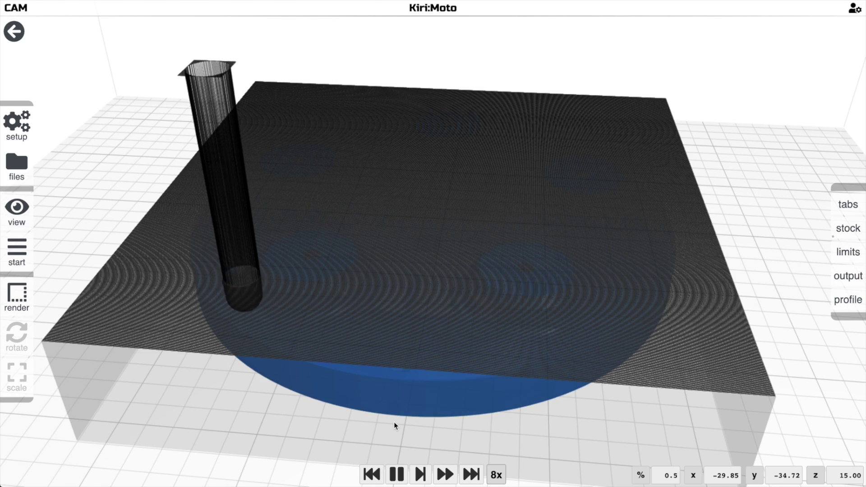
{"action": "mouse_move", "coordinate": [390, 417]}
{"action": "left_mouse_down"}
{"action": "mouse_move", "coordinate": [374, 405]}
{"action": "mouse_move", "coordinate": [385, 399]}
{"action": "mouse_move", "coordinate": [389, 410]}
{"action": "left_mouse_up"}
{"action": "scroll", "coordinate": [387, 410], "scroll_direction": "down", "scroll_amount": 2}
{"action": "key", "text": "Escape"}
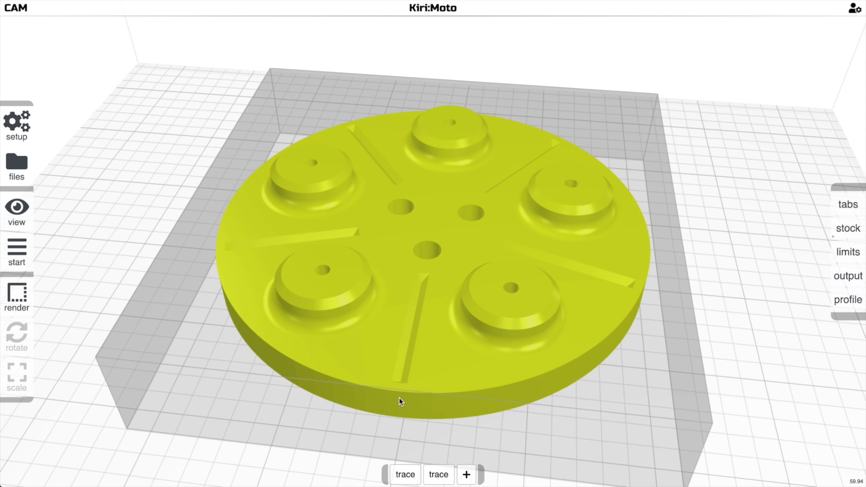
Remove the second trace operation and set the remaining one to type clear with the end 1/4 tool.
{"action": "key", "text": "h"}
{"action": "left_click", "coordinate": [450, 469]}
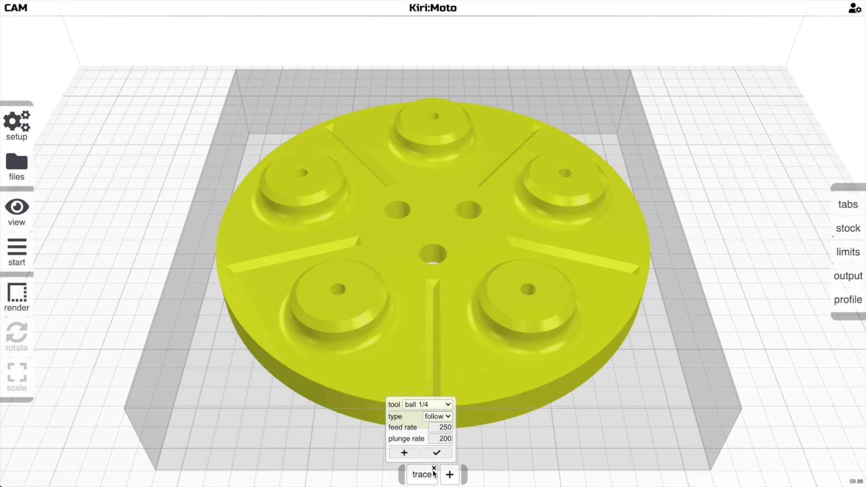
{"action": "left_click", "coordinate": [435, 438]}
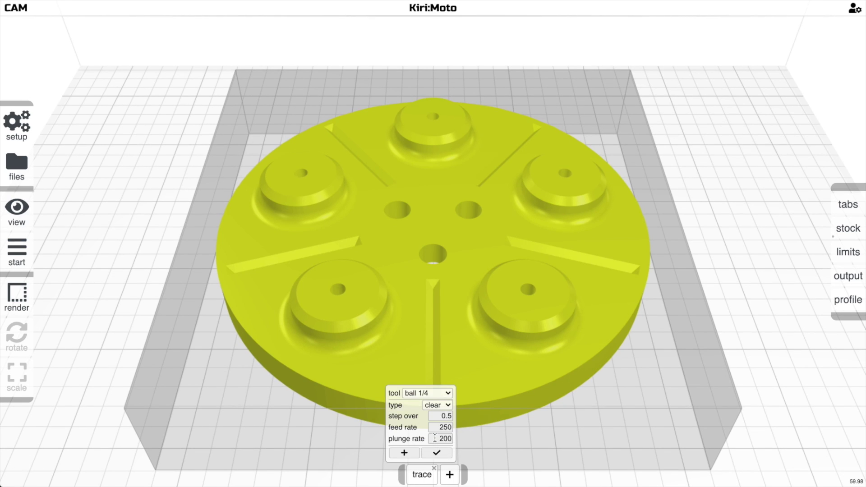
{"action": "left_click", "coordinate": [438, 406]}
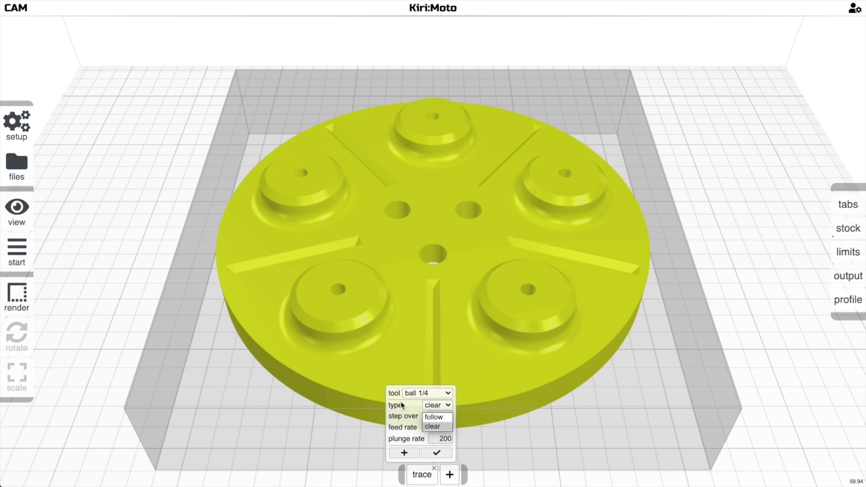
{"action": "left_click", "coordinate": [413, 393]}
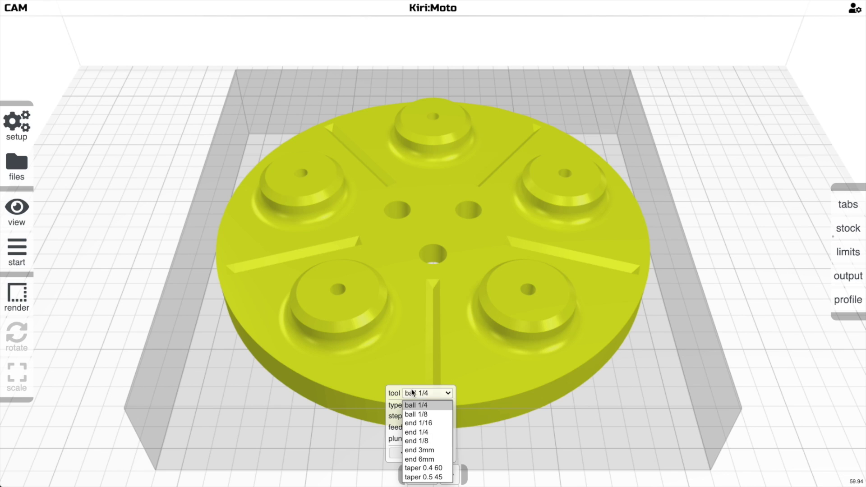
{"action": "left_click", "coordinate": [426, 432]}
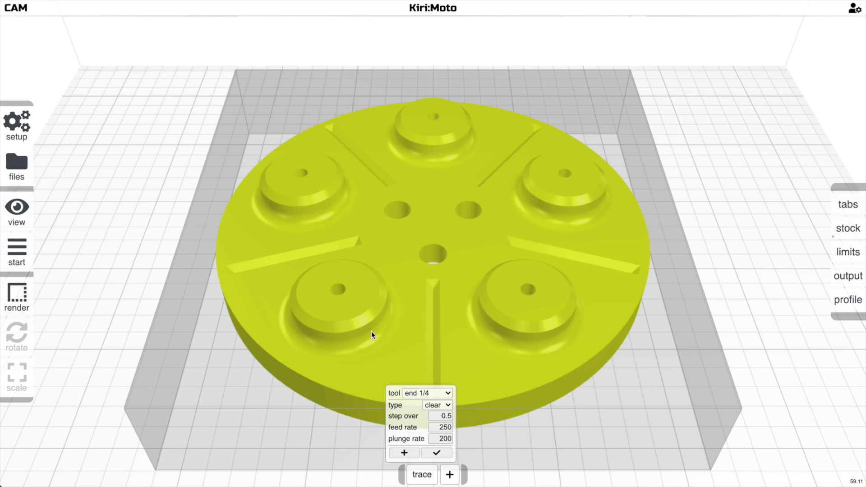
Replace the two boss outlines in the trace selection with the disc's outer top edge and slice the part.
{"action": "left_click", "coordinate": [418, 452]}
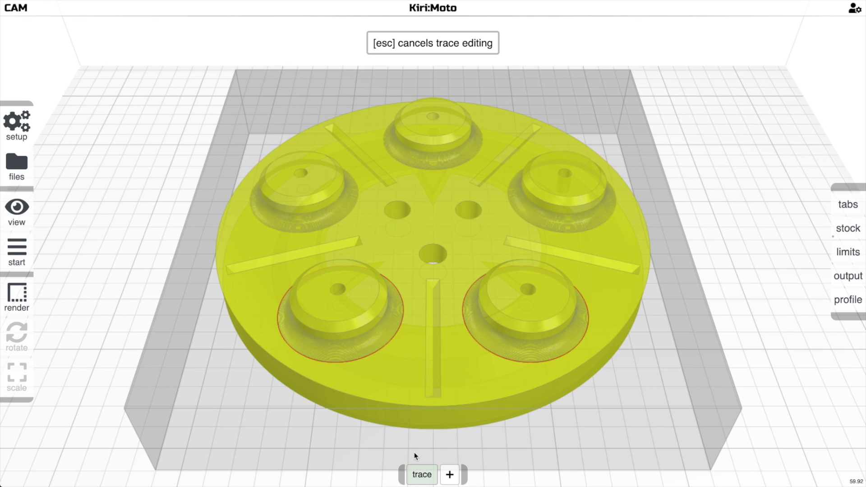
{"action": "left_click", "coordinate": [396, 403]}
{"action": "left_click", "coordinate": [389, 341]}
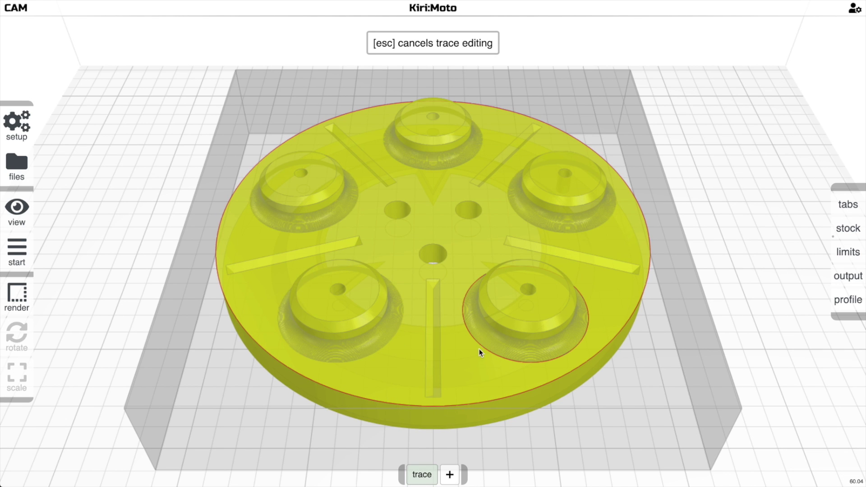
{"action": "left_click", "coordinate": [483, 348]}
{"action": "mouse_move", "coordinate": [467, 364]}
{"action": "left_mouse_down"}
{"action": "mouse_move", "coordinate": [429, 359]}
{"action": "mouse_move", "coordinate": [364, 298]}
{"action": "mouse_move", "coordinate": [391, 305]}
{"action": "mouse_move", "coordinate": [392, 367]}
{"action": "mouse_move", "coordinate": [391, 324]}
{"action": "mouse_move", "coordinate": [439, 349]}
{"action": "left_mouse_up"}
{"action": "key", "text": "s"}
{"action": "key", "text": "a"}
Add the base outlines of the two front bosses back to the clear trace selection.
{"action": "mouse_move", "coordinate": [424, 471]}
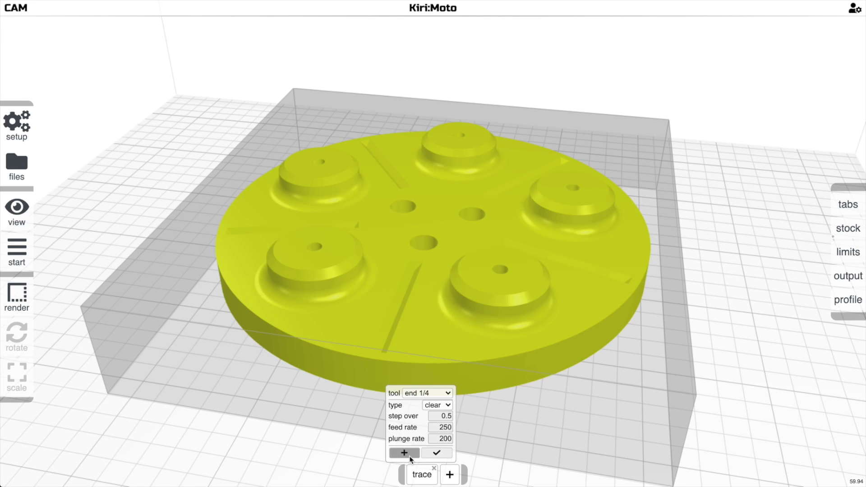
{"action": "left_click", "coordinate": [411, 456]}
{"action": "left_click", "coordinate": [358, 304]}
{"action": "left_click", "coordinate": [438, 315]}
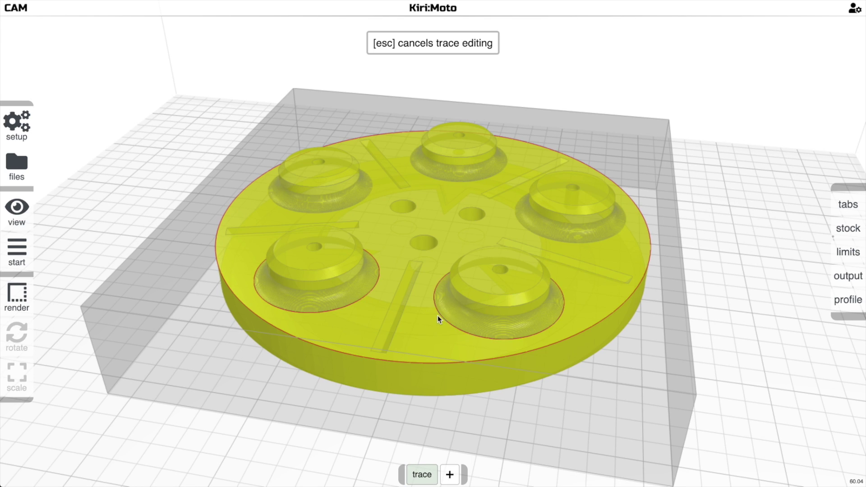
Add the base outlines of the three remaining bosses to the clear trace selection, slice, and inspect the clearing paths from above.
{"action": "left_click", "coordinate": [370, 194]}
{"action": "left_click", "coordinate": [426, 177]}
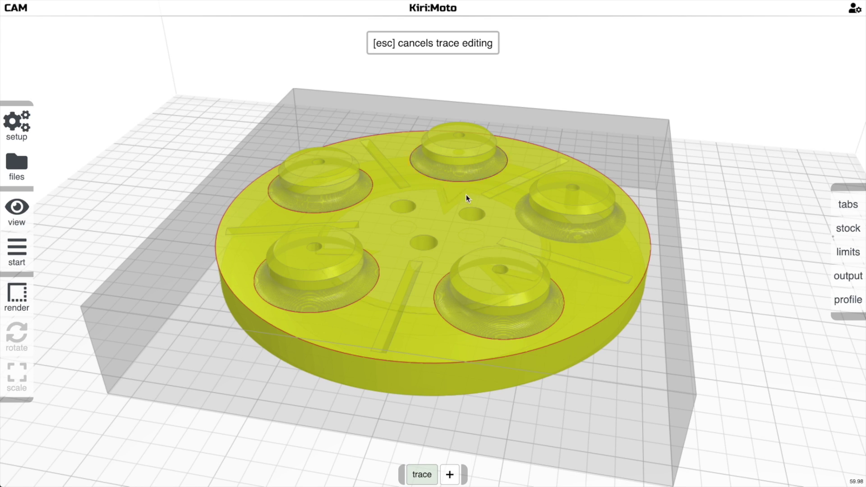
{"action": "left_click", "coordinate": [517, 222]}
{"action": "key", "text": "s"}
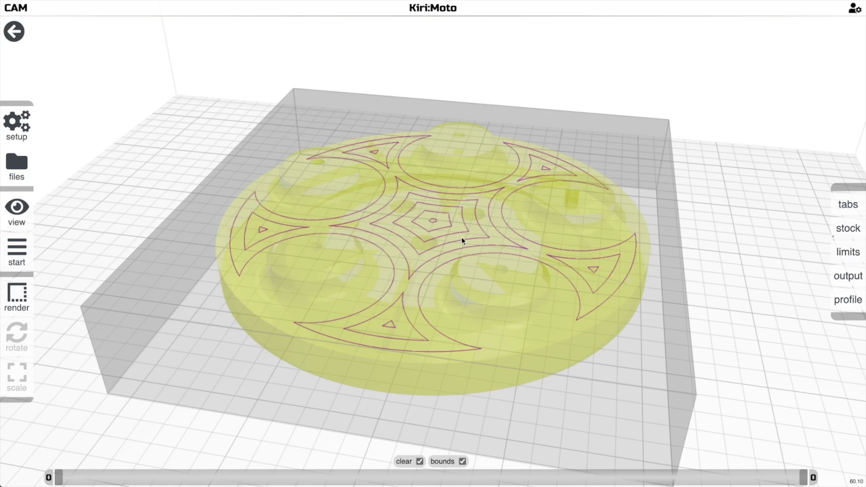
{"action": "mouse_move", "coordinate": [462, 237]}
{"action": "left_mouse_down"}
{"action": "mouse_move", "coordinate": [452, 264]}
{"action": "mouse_move", "coordinate": [415, 252]}
{"action": "mouse_move", "coordinate": [388, 228]}
{"action": "mouse_move", "coordinate": [445, 212]}
{"action": "mouse_move", "coordinate": [482, 215]}
{"action": "mouse_move", "coordinate": [463, 251]}
{"action": "mouse_move", "coordinate": [461, 329]}
{"action": "left_mouse_up"}
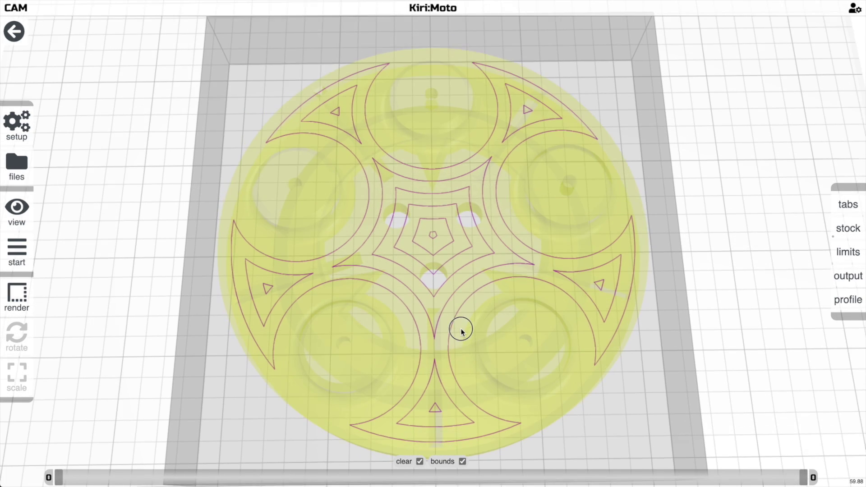
{"action": "key", "text": "a"}
{"action": "mouse_move", "coordinate": [421, 479]}
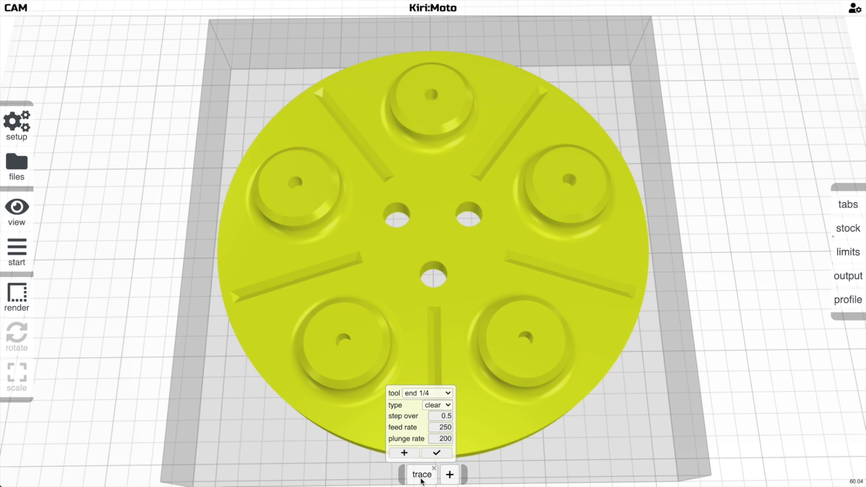
{"action": "left_click", "coordinate": [435, 405]}
{"action": "left_click", "coordinate": [435, 406]}
{"action": "left_click_drag", "start_coordinate": [465, 358], "coordinate": [466, 315]}
{"action": "left_click_drag", "start_coordinate": [465, 348], "coordinate": [464, 346]}
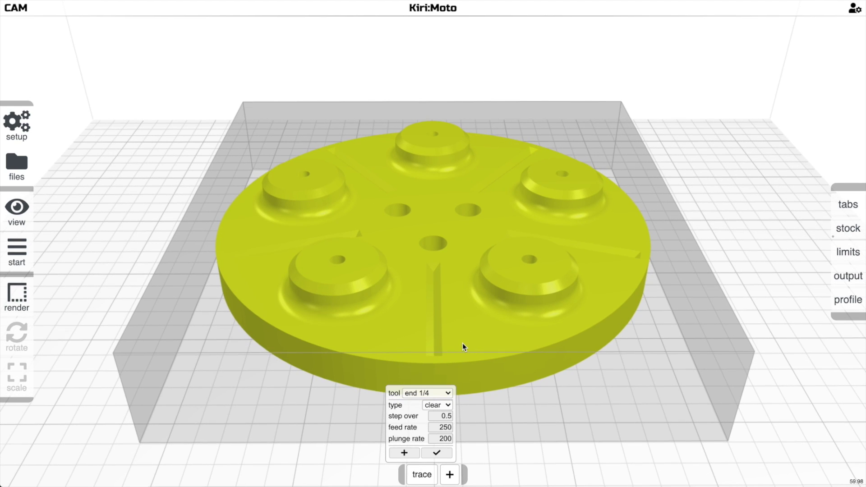
{"action": "scroll", "coordinate": [463, 346], "scroll_direction": "down", "scroll_amount": 2}
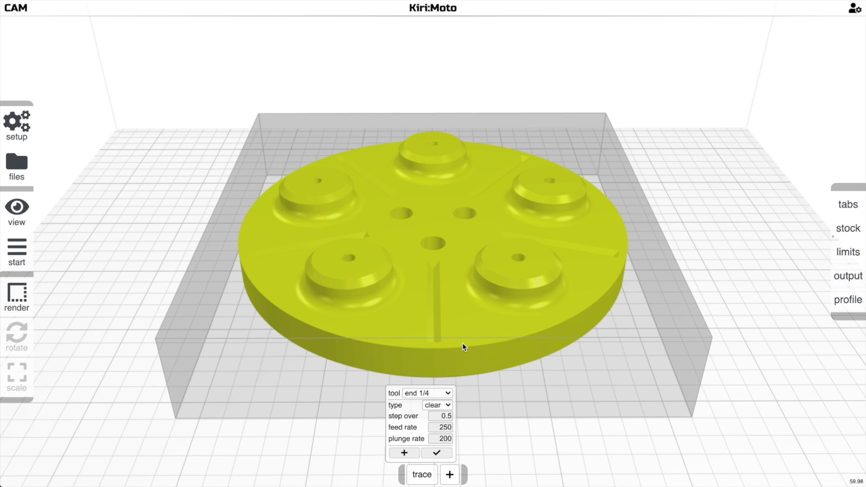
{"action": "scroll", "coordinate": [464, 346], "scroll_direction": "up", "scroll_amount": 3}
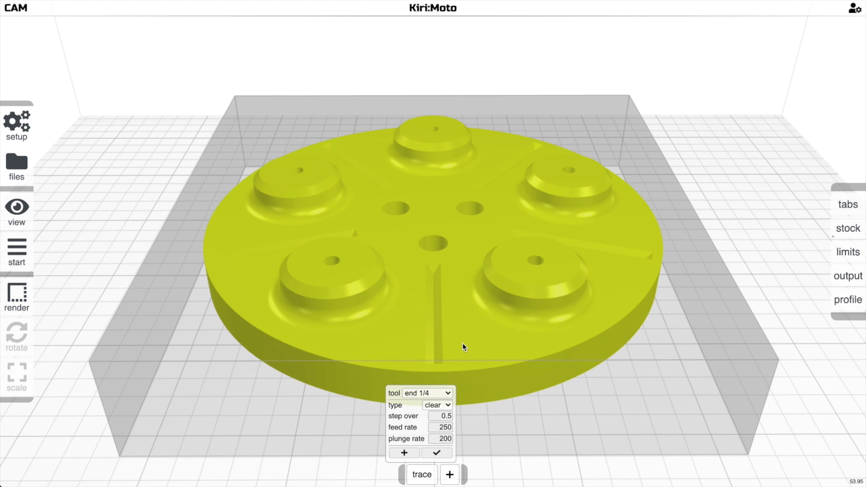
{"action": "key", "text": "Escape"}
Set the trace to type follow with the taper 0.5 45 tool and select the centre lines of two grooves on the disc.
{"action": "left_click_drag", "start_coordinate": [434, 298], "coordinate": [437, 374]}
{"action": "mouse_move", "coordinate": [428, 470]}
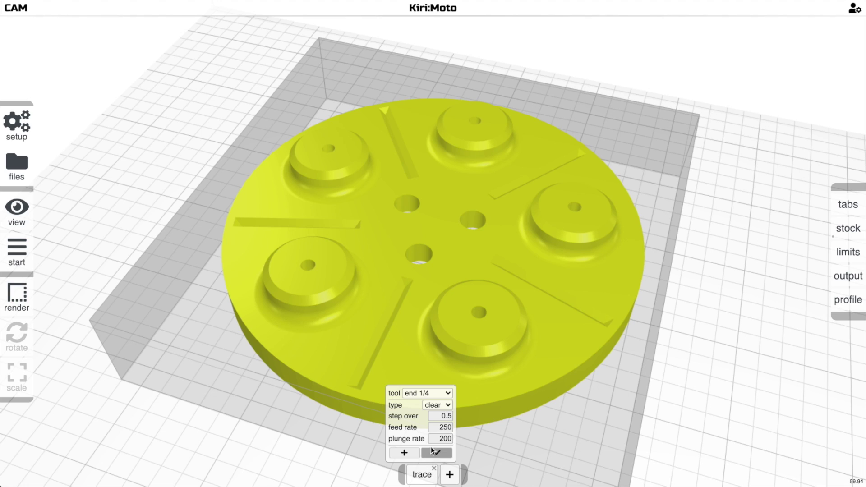
{"action": "left_click", "coordinate": [436, 405]}
{"action": "left_click", "coordinate": [436, 415]}
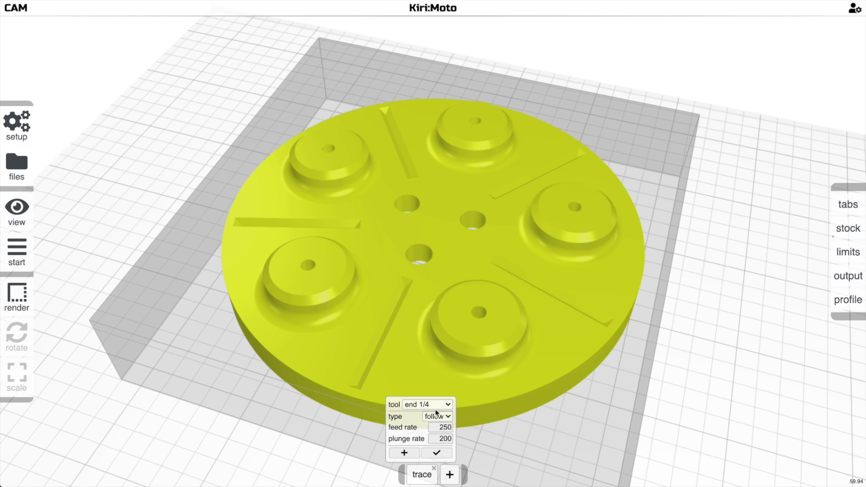
{"action": "left_click", "coordinate": [434, 404]}
{"action": "left_click", "coordinate": [434, 486]}
{"action": "left_click", "coordinate": [416, 452]}
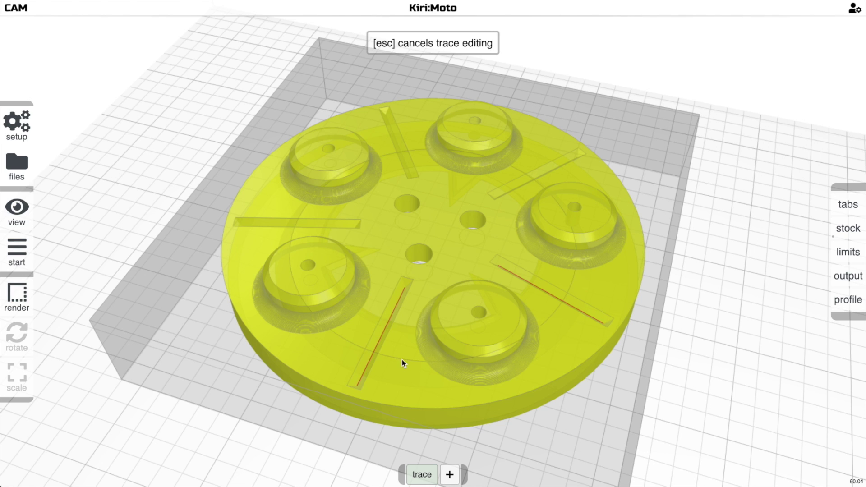
{"action": "scroll", "coordinate": [403, 357], "scroll_direction": "up", "scroll_amount": 2}
{"action": "scroll", "coordinate": [405, 356], "scroll_direction": "down", "scroll_amount": 1}
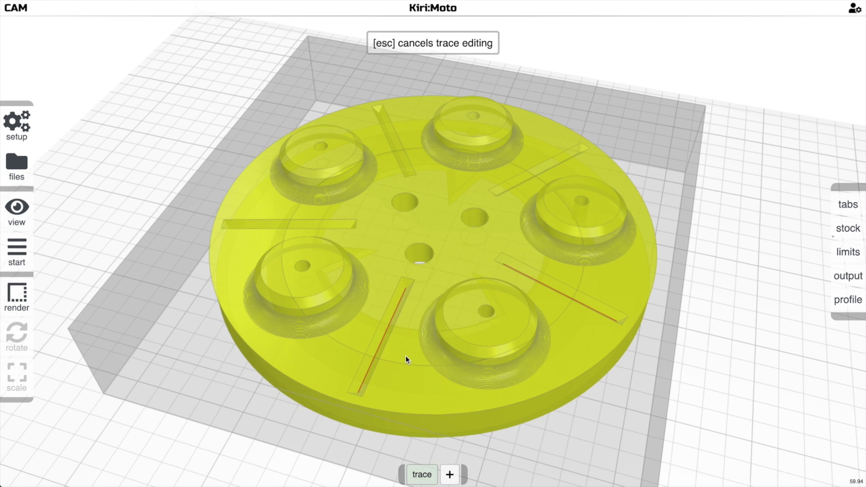
Play the animation of the groove trace at increased speed and inspect the tapered tool's cut.
{"action": "key", "text": "g"}
{"action": "left_click_drag", "start_coordinate": [405, 356], "coordinate": [404, 356]}
{"action": "left_click", "coordinate": [397, 473]}
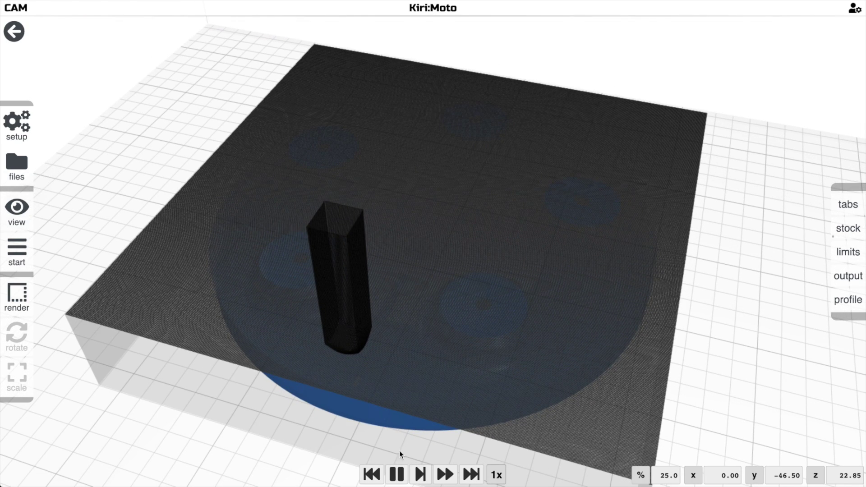
{"action": "left_click", "coordinate": [445, 474]}
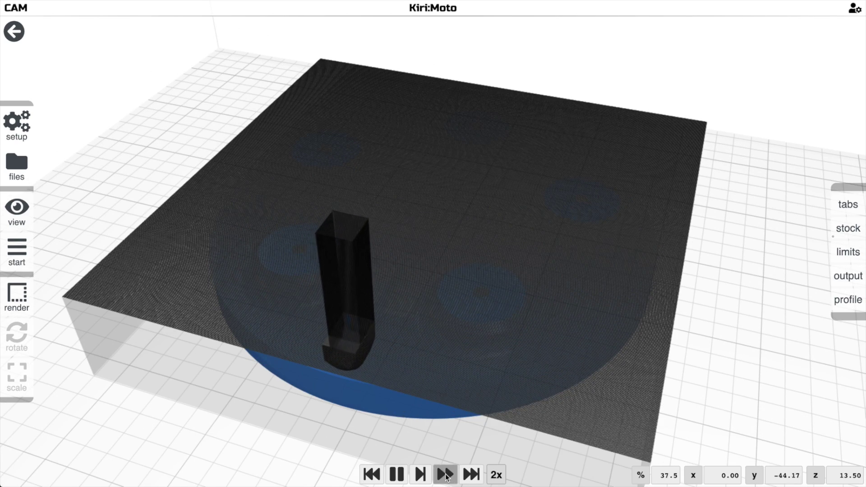
{"action": "left_click", "coordinate": [445, 474]}
{"action": "left_click", "coordinate": [445, 474]}
{"action": "mouse_move", "coordinate": [445, 428]}
{"action": "left_mouse_down"}
{"action": "mouse_move", "coordinate": [429, 438]}
{"action": "mouse_move", "coordinate": [367, 360]}
{"action": "mouse_move", "coordinate": [451, 418]}
{"action": "left_mouse_up"}
{"action": "key", "text": "Escape"}
Add a register operation on the X axis and set its number of points to 3.
{"action": "key", "text": "h"}
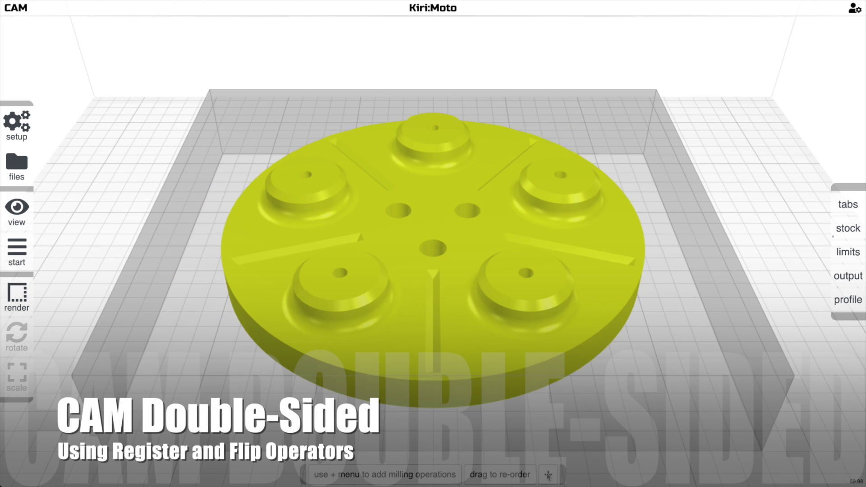
{"action": "left_click", "coordinate": [548, 475]}
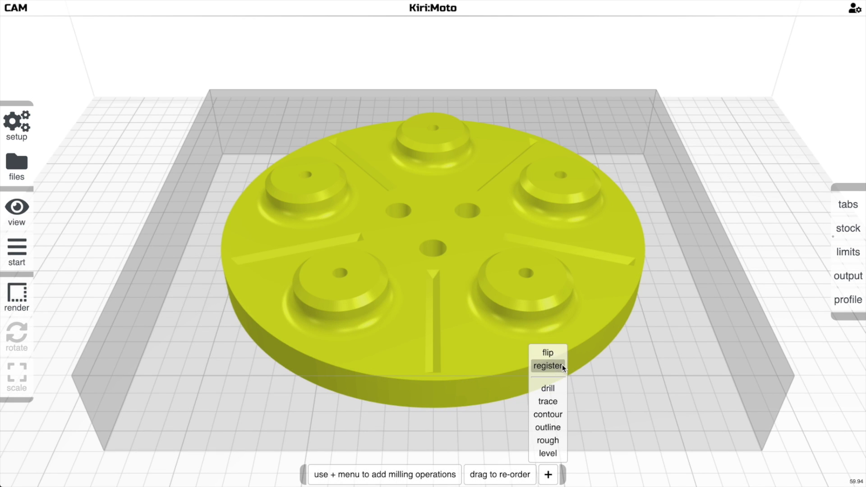
{"action": "left_click", "coordinate": [562, 366]}
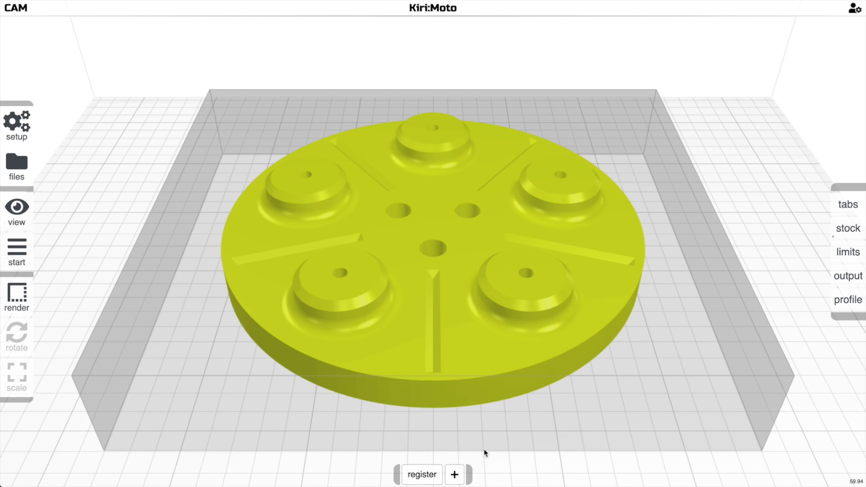
{"action": "mouse_move", "coordinate": [429, 479]}
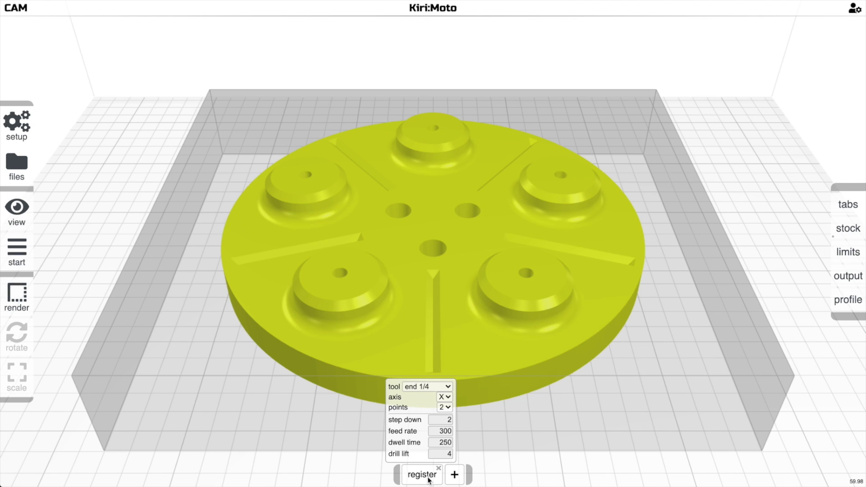
{"action": "left_click", "coordinate": [445, 398]}
{"action": "left_click", "coordinate": [445, 398]}
{"action": "left_click", "coordinate": [444, 407]}
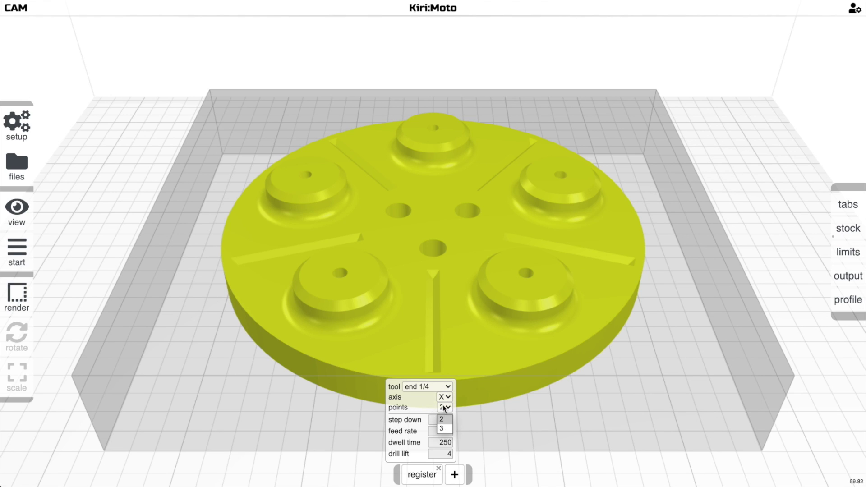
{"action": "left_click", "coordinate": [442, 428]}
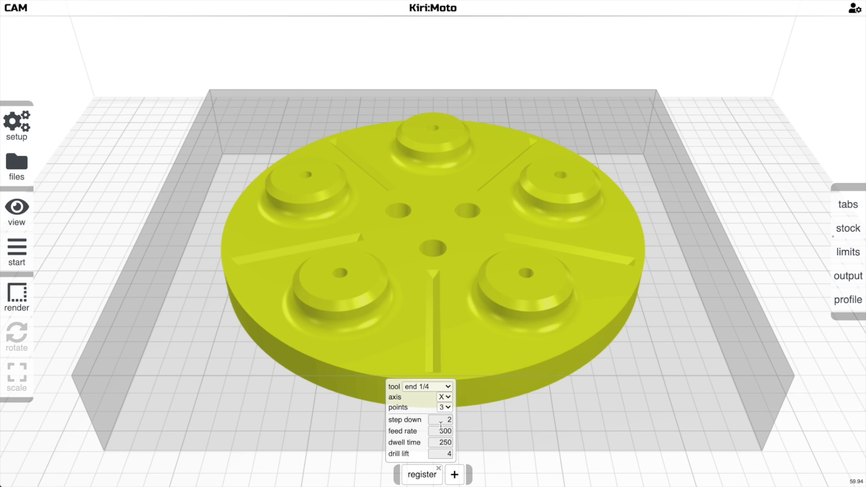
Slice the part to inspect the registration holes and check the z thru limit that governs their depth.
{"action": "left_click", "coordinate": [487, 384]}
{"action": "key", "text": "s"}
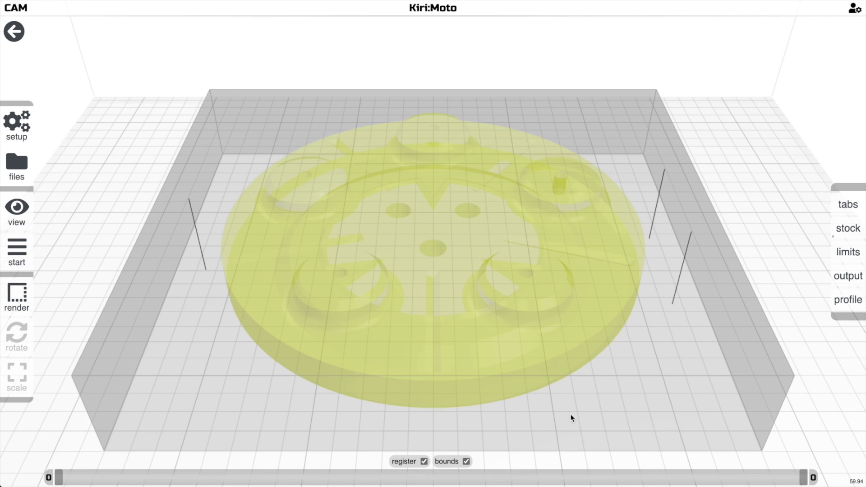
{"action": "left_click_drag", "start_coordinate": [697, 322], "coordinate": [680, 286]}
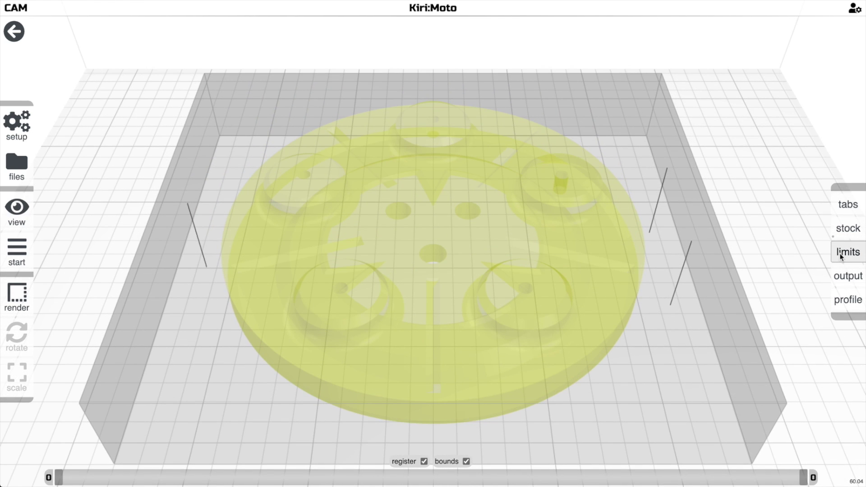
{"action": "mouse_move", "coordinate": [840, 253]}
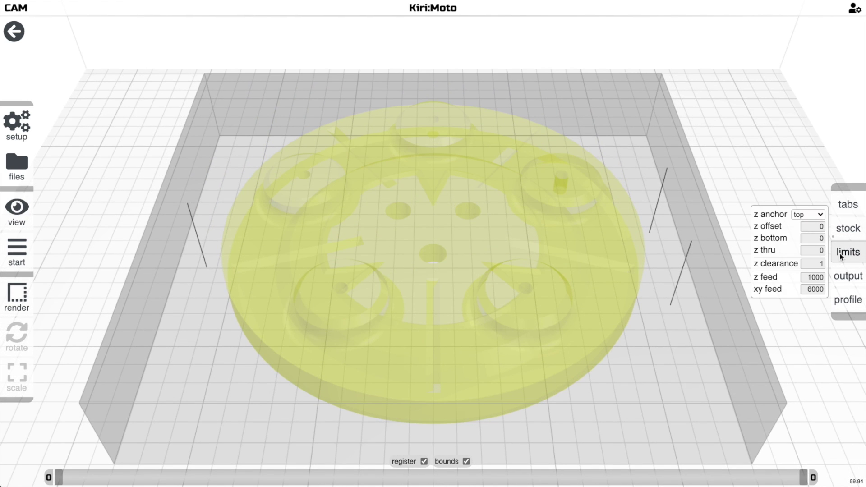
{"action": "left_click", "coordinate": [817, 250]}
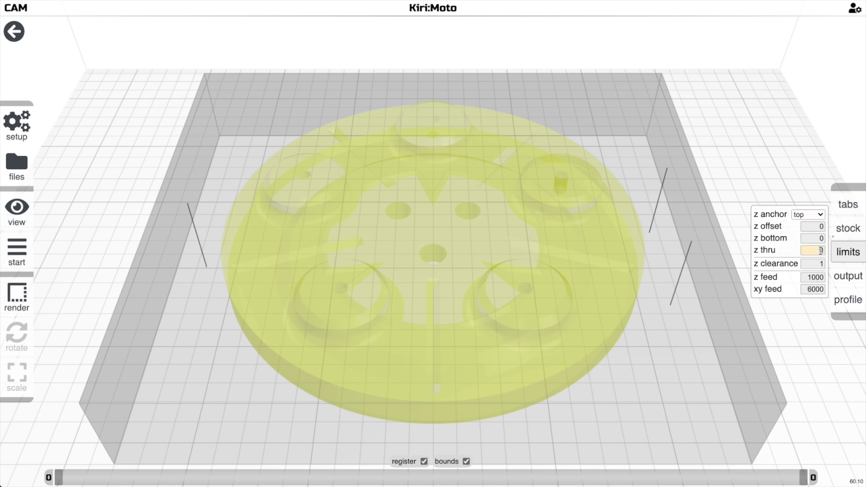
{"action": "key", "text": "s"}
{"action": "left_click_drag", "start_coordinate": [713, 328], "coordinate": [653, 308]}
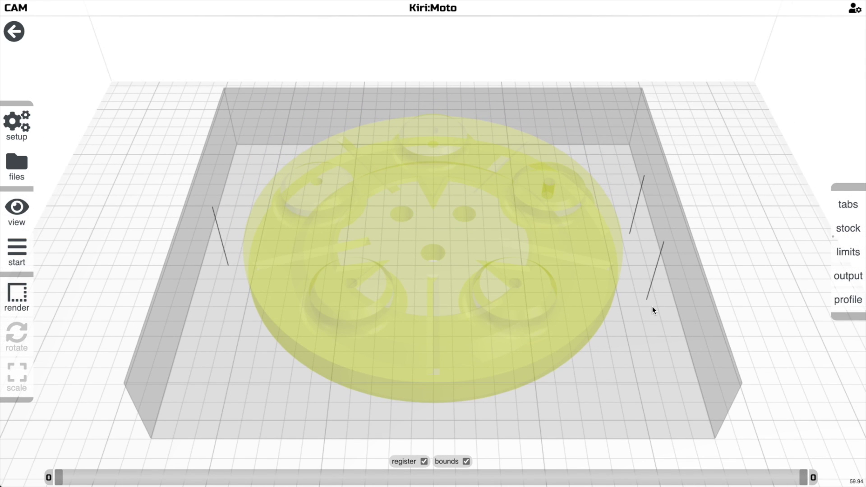
{"action": "key", "text": "a"}
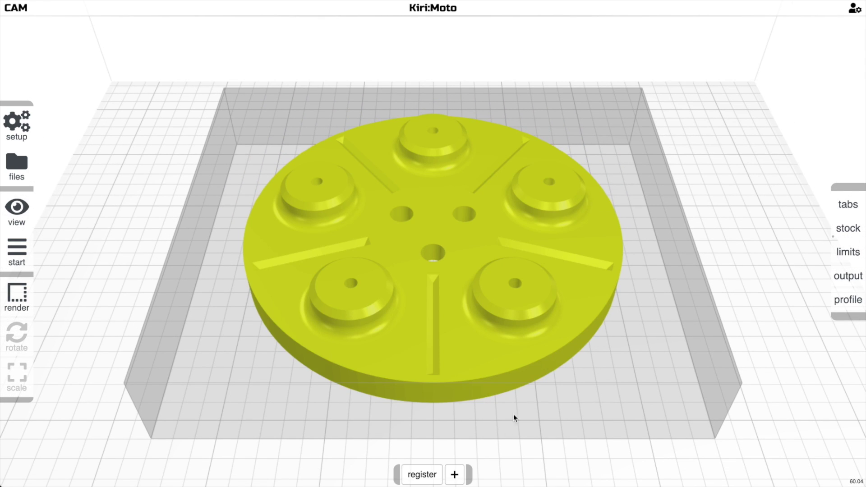
Add a flip and a rough operation, and reorder them so rough runs before flip.
{"action": "mouse_move", "coordinate": [462, 481]}
{"action": "left_click", "coordinate": [458, 356]}
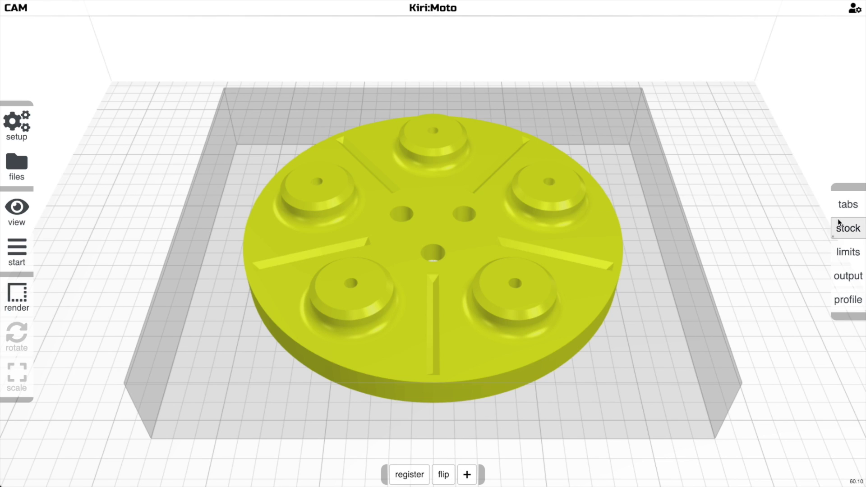
{"action": "mouse_move", "coordinate": [467, 474]}
{"action": "left_click", "coordinate": [467, 440]}
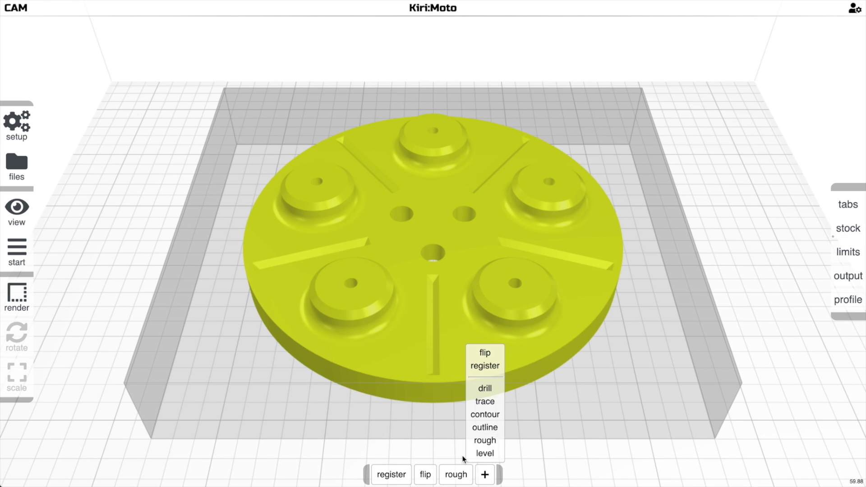
{"action": "left_click_drag", "start_coordinate": [454, 474], "coordinate": [423, 476]}
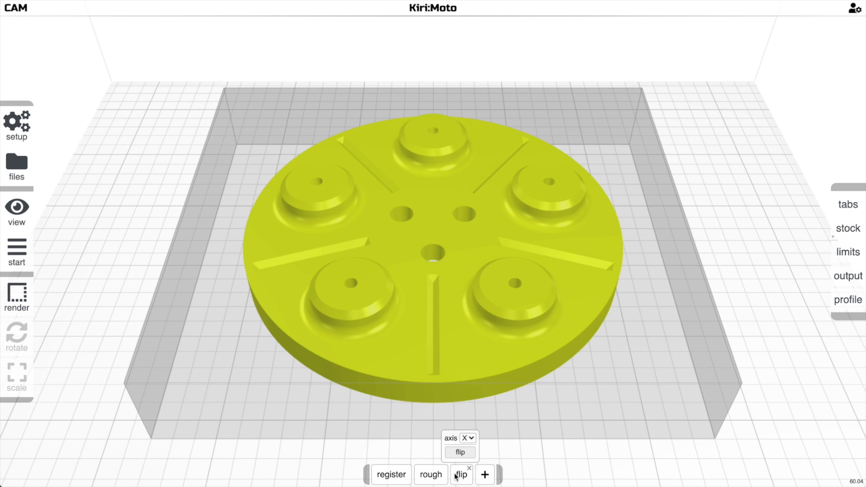
Slice the part to preview the register and roughing paths, and flip it about the X axis.
{"action": "key", "text": "s"}
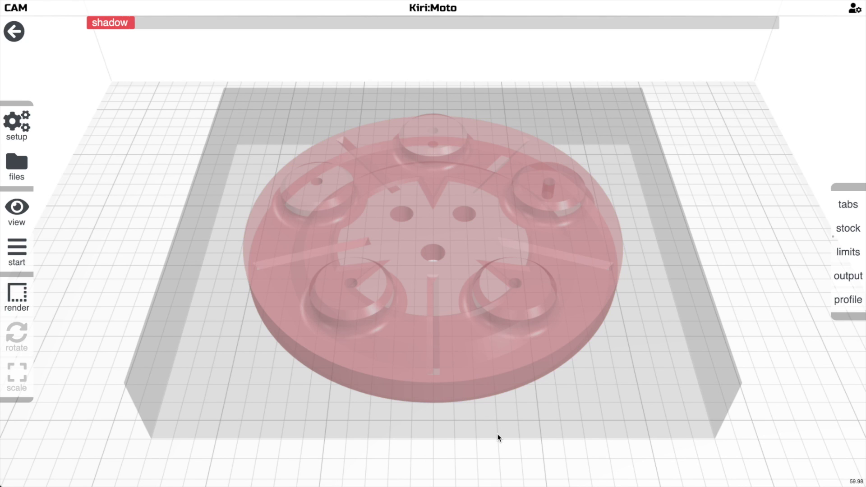
{"action": "left_click_drag", "start_coordinate": [498, 437], "coordinate": [500, 406]}
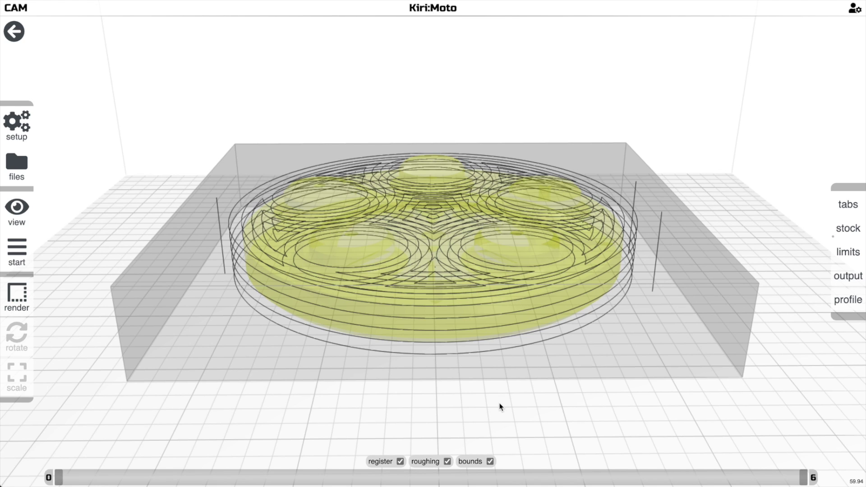
{"action": "key", "text": "a"}
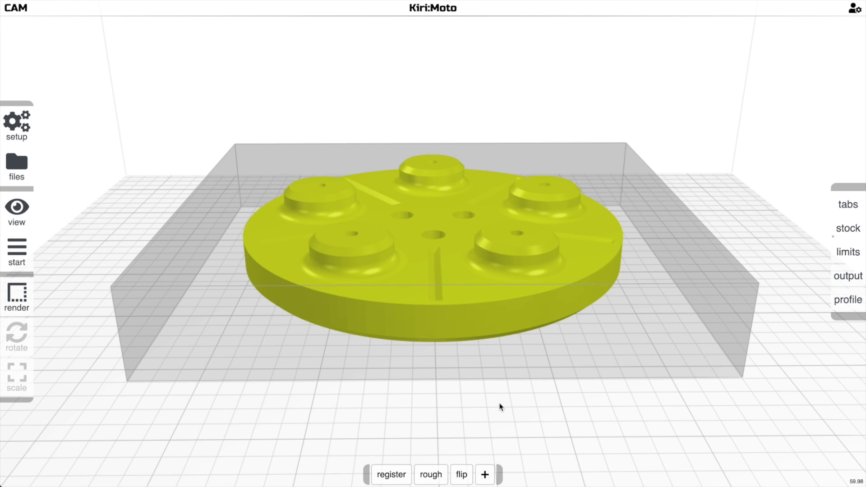
{"action": "left_click", "coordinate": [462, 453]}
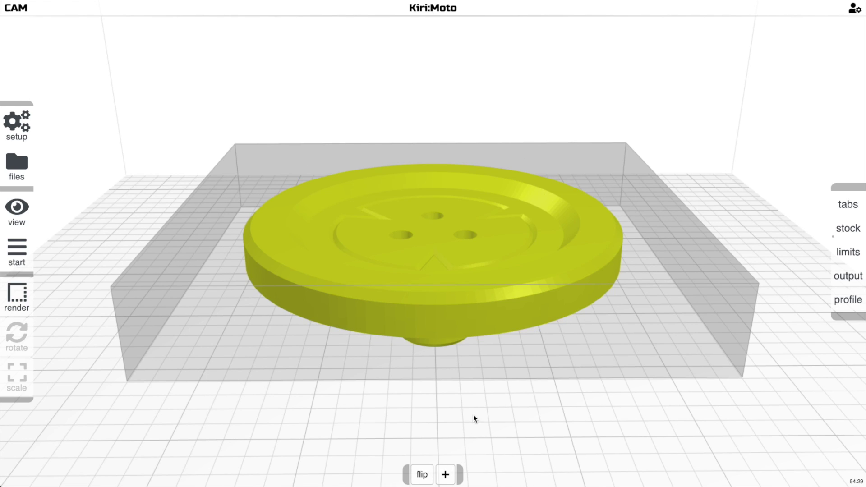
Add a trace operation that uses the end 1/4 tool and the clear type.
{"action": "left_click", "coordinate": [446, 475]}
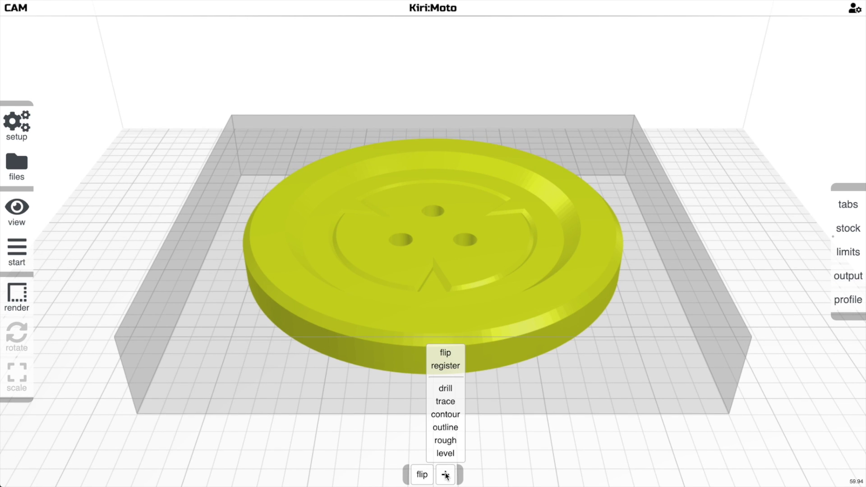
{"action": "left_click", "coordinate": [446, 401]}
{"action": "mouse_move", "coordinate": [428, 475]}
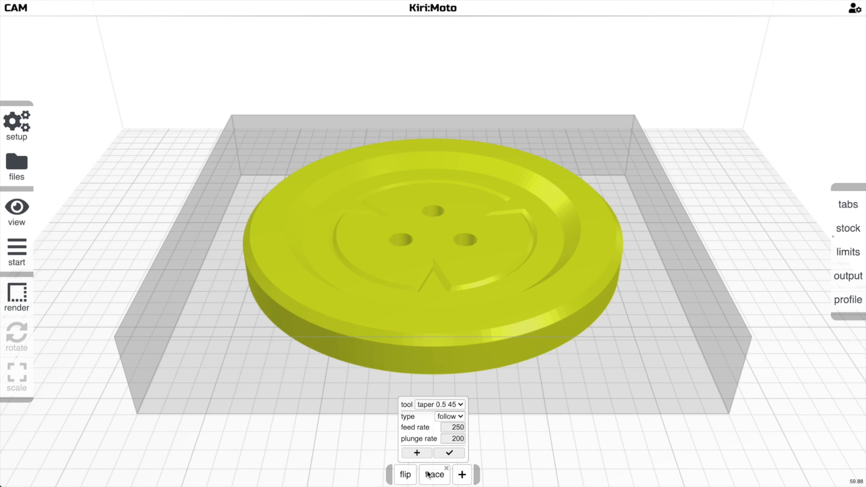
{"action": "left_click", "coordinate": [439, 404]}
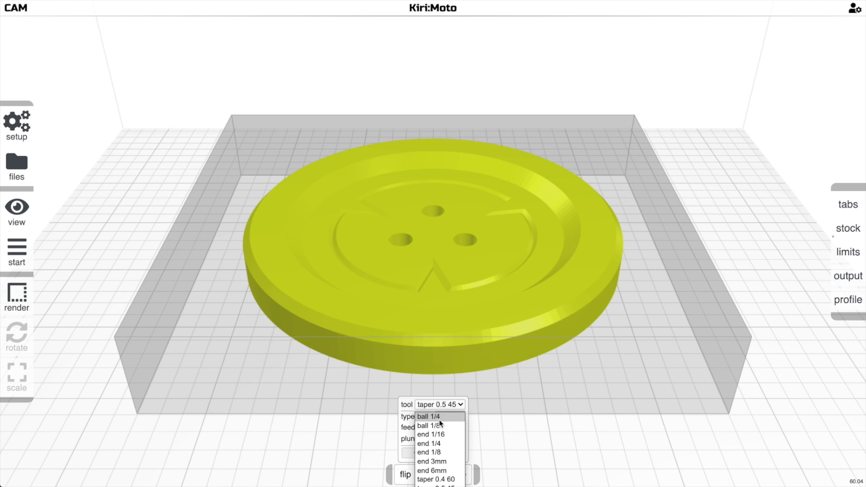
{"action": "left_click", "coordinate": [440, 445]}
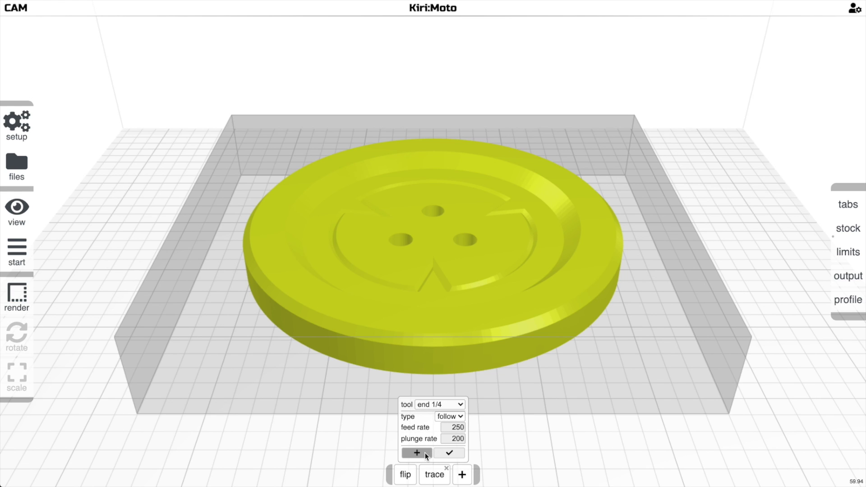
{"action": "left_click", "coordinate": [449, 418]}
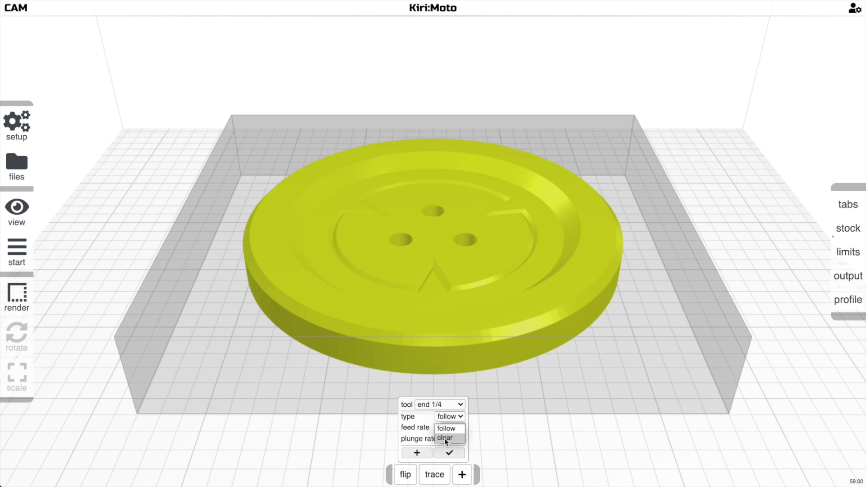
{"action": "left_click", "coordinate": [445, 438]}
Select the outline of the recessed face around the three holes for the trace, and slice the part to preview the clearing paths.
{"action": "left_click", "coordinate": [447, 451]}
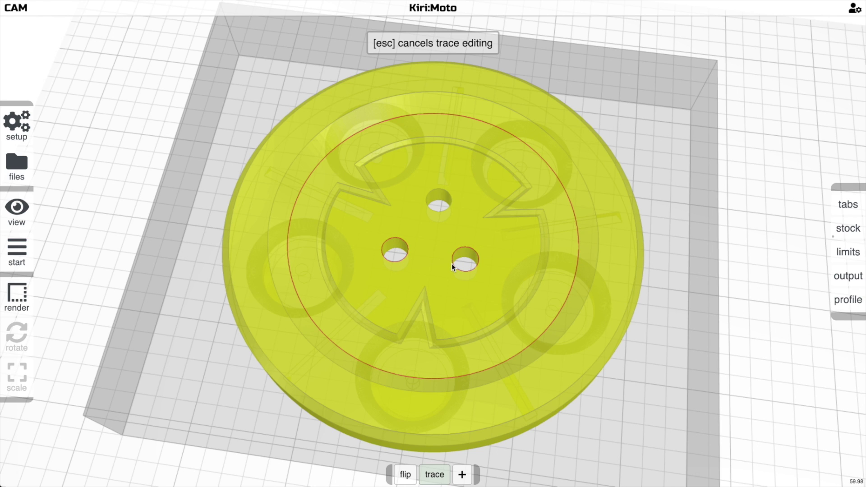
{"action": "left_click", "coordinate": [448, 209]}
{"action": "mouse_move", "coordinate": [451, 261]}
{"action": "left_mouse_down"}
{"action": "mouse_move", "coordinate": [453, 215]}
{"action": "mouse_move", "coordinate": [468, 199]}
{"action": "mouse_move", "coordinate": [459, 210]}
{"action": "left_mouse_up"}
{"action": "key", "text": "s"}
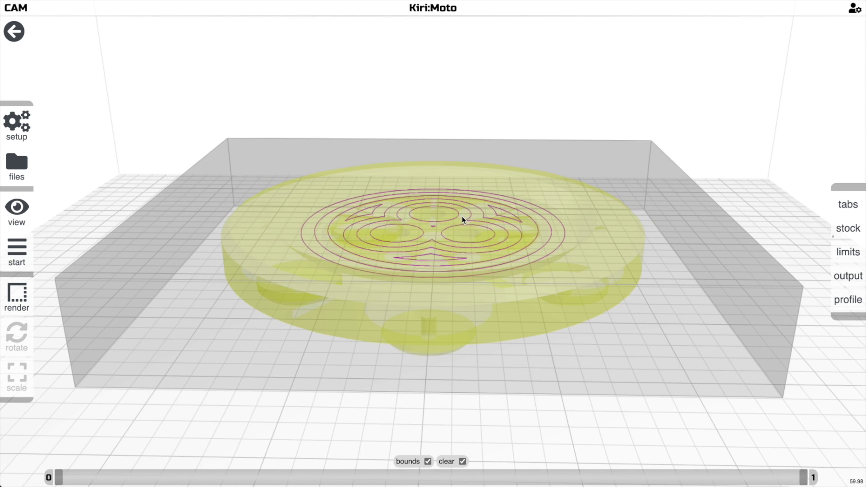
{"action": "key", "text": "a"}
{"action": "left_click_drag", "start_coordinate": [465, 315], "coordinate": [470, 350]}
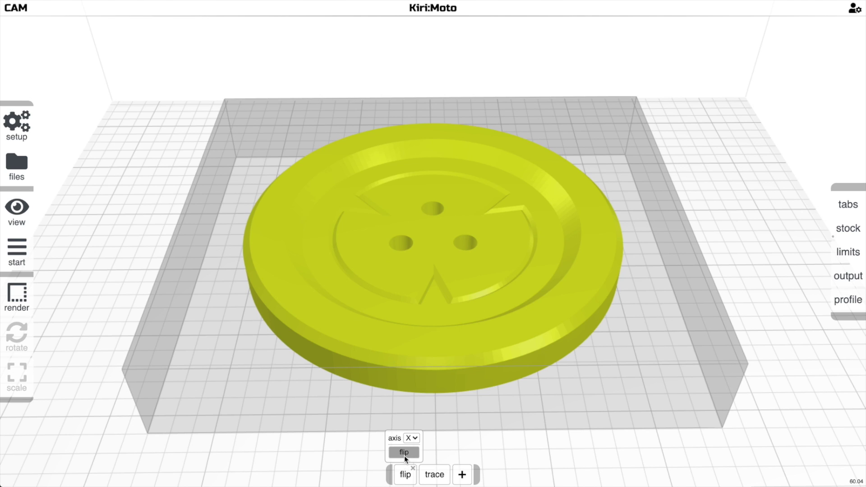
Flip the part back and forth about the X axis to compare the operations assigned to each side.
{"action": "left_click", "coordinate": [404, 457]}
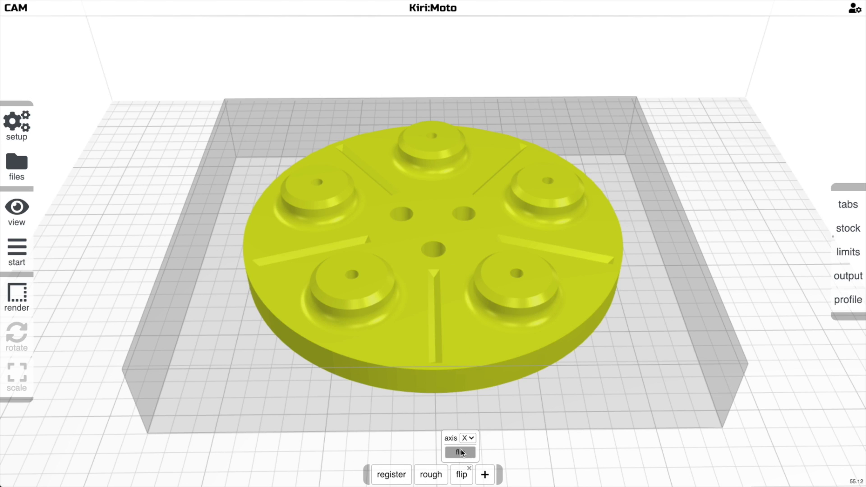
{"action": "left_click", "coordinate": [461, 449]}
{"action": "mouse_move", "coordinate": [453, 476]}
{"action": "mouse_move", "coordinate": [409, 476]}
{"action": "left_click", "coordinate": [408, 452]}
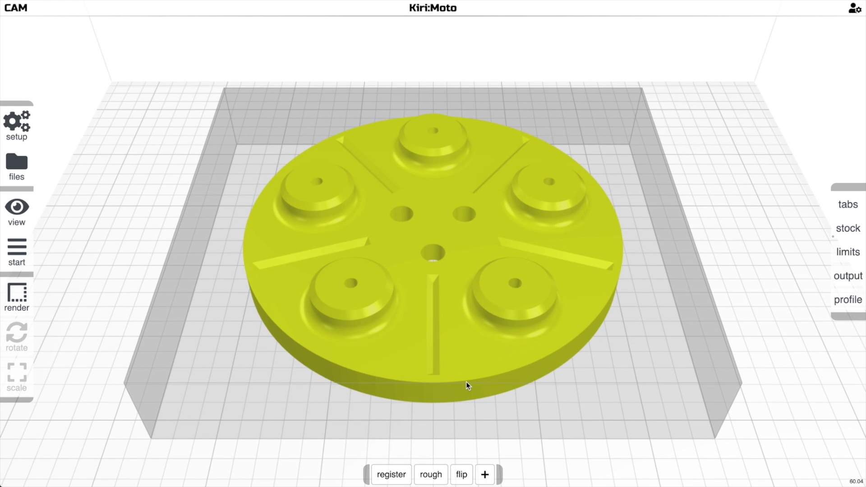
{"action": "mouse_move", "coordinate": [848, 300]}
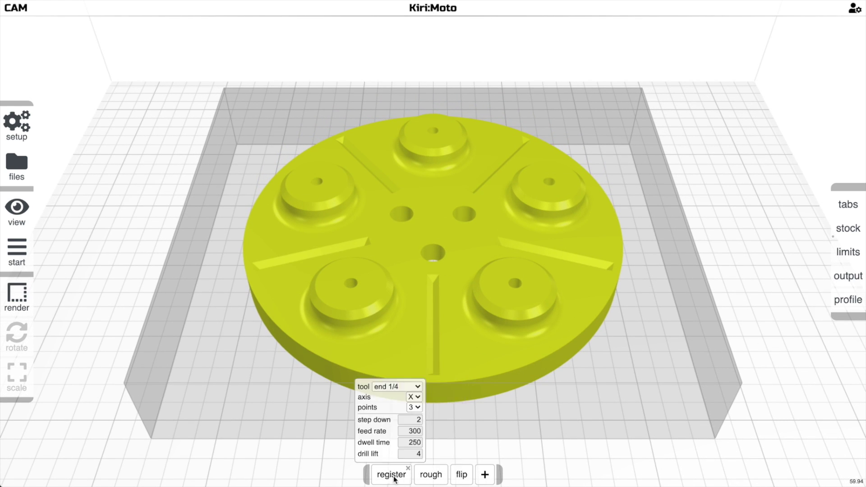
{"action": "mouse_move", "coordinate": [460, 476]}
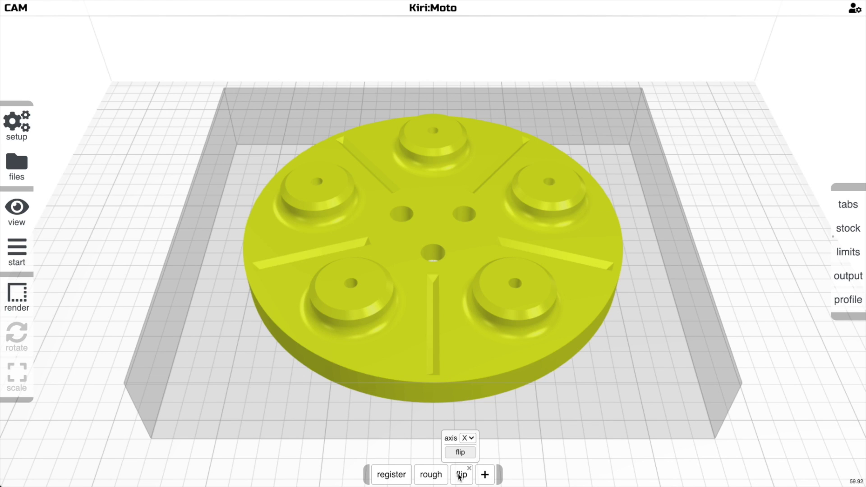
{"action": "left_click", "coordinate": [461, 453]}
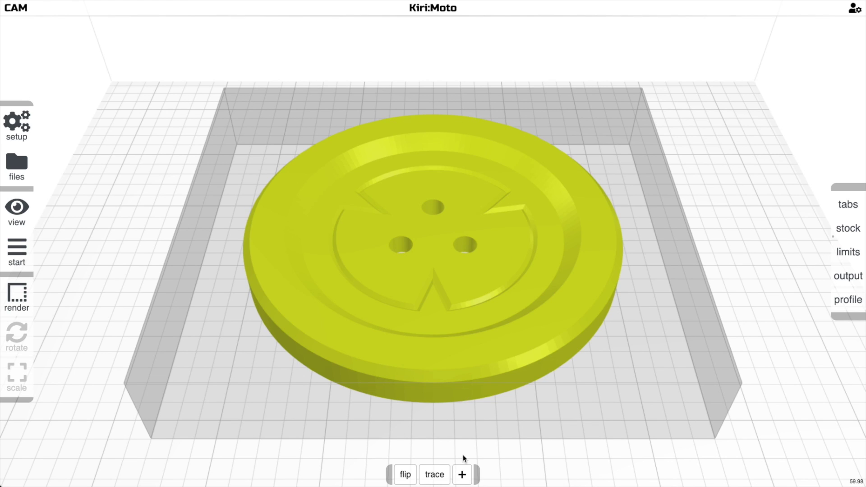
{"action": "mouse_move", "coordinate": [401, 475]}
{"action": "left_click_drag", "start_coordinate": [406, 475], "coordinate": [445, 471]}
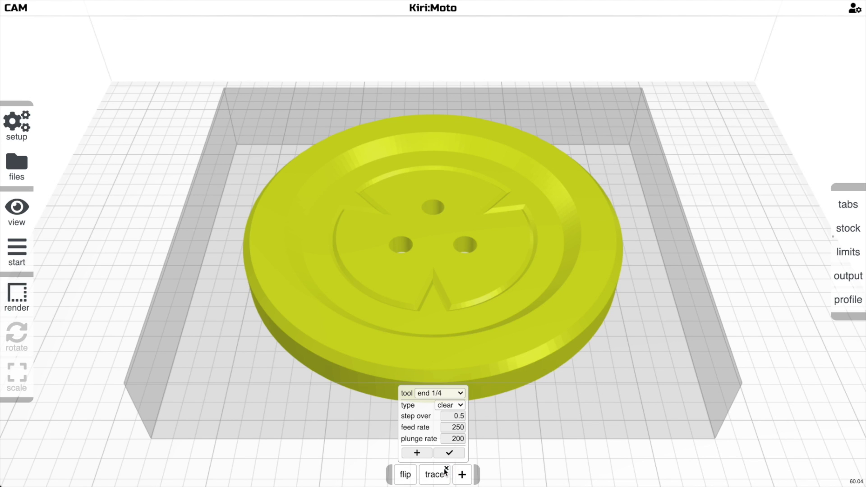
{"action": "left_click", "coordinate": [405, 455]}
{"action": "scroll", "coordinate": [456, 440], "scroll_direction": "up", "scroll_amount": 3}
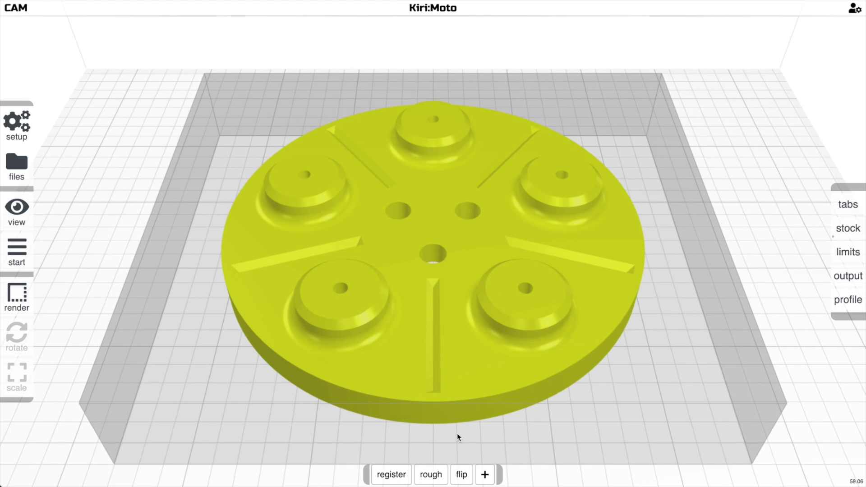
{"action": "right_click_drag", "start_coordinate": [456, 433], "coordinate": [462, 411]}
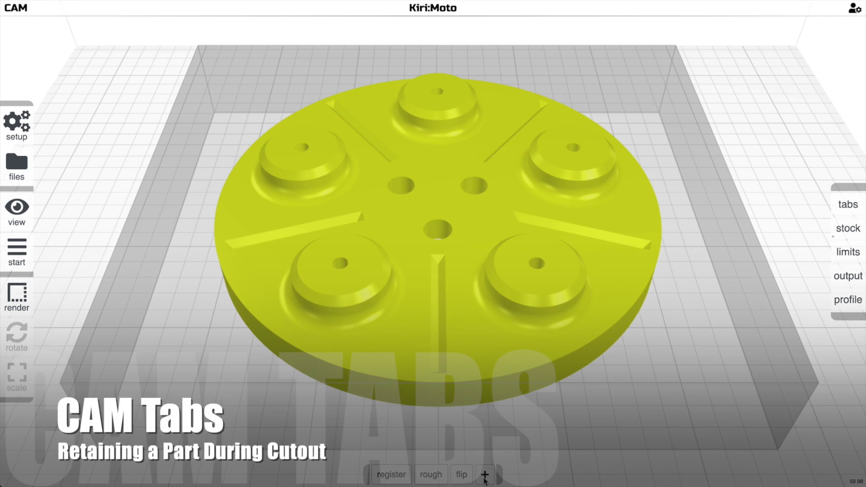
{"action": "left_click", "coordinate": [485, 475]}
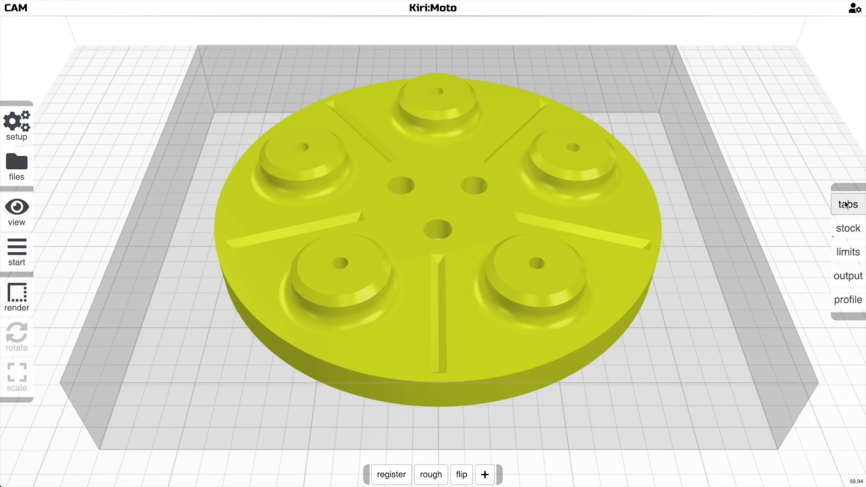
{"action": "mouse_move", "coordinate": [845, 203]}
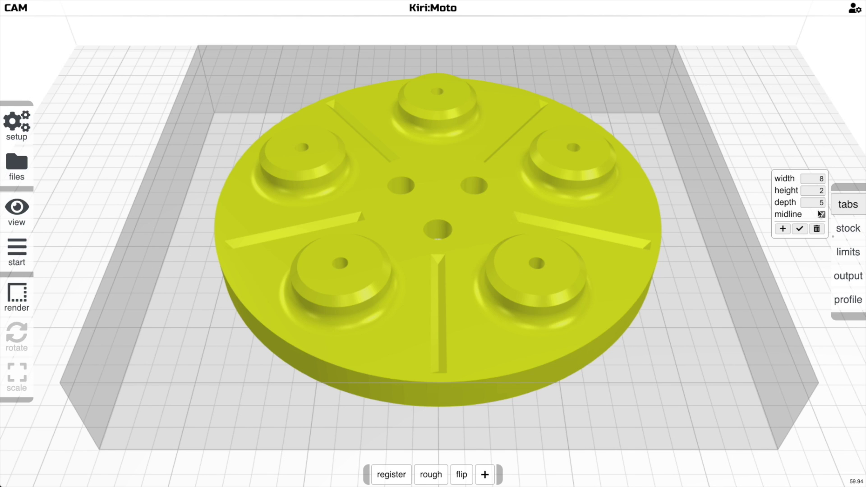
{"action": "left_click", "coordinate": [783, 229]}
{"action": "left_click_drag", "start_coordinate": [626, 325], "coordinate": [632, 298]}
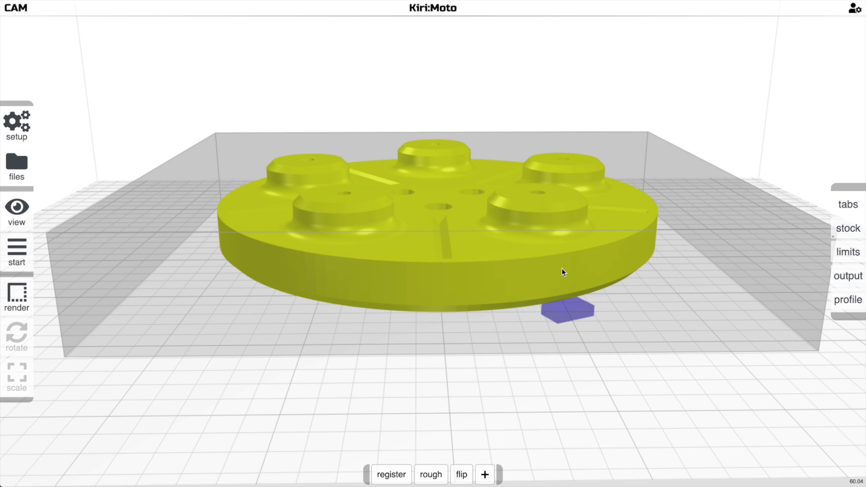
{"action": "left_click_drag", "start_coordinate": [562, 269], "coordinate": [563, 277]}
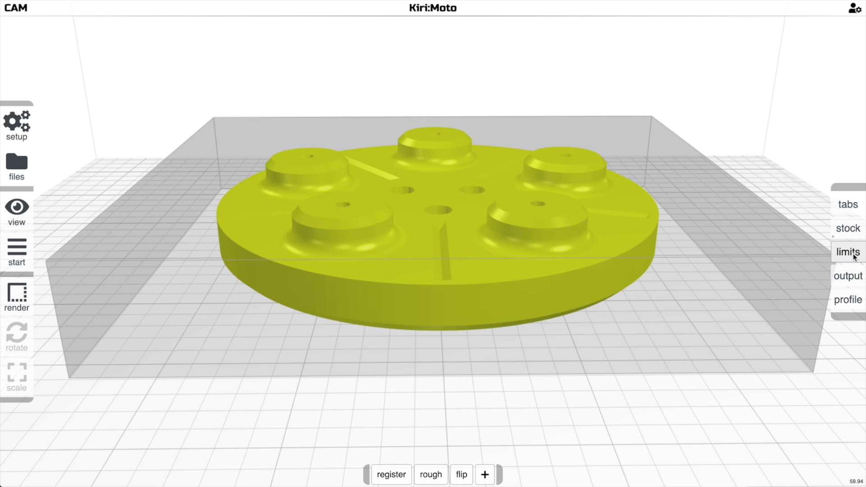
{"action": "mouse_move", "coordinate": [845, 205]}
{"action": "left_click", "coordinate": [799, 229]}
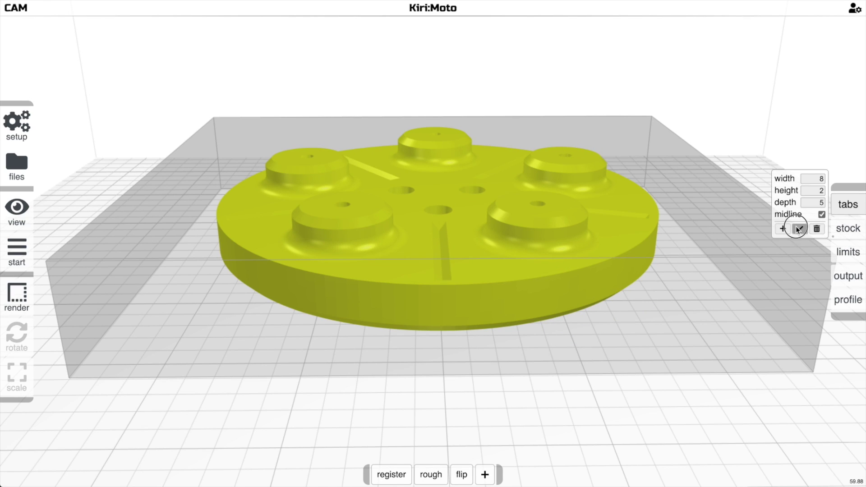
Set the z bottom limit to 8.
{"action": "mouse_move", "coordinate": [846, 253]}
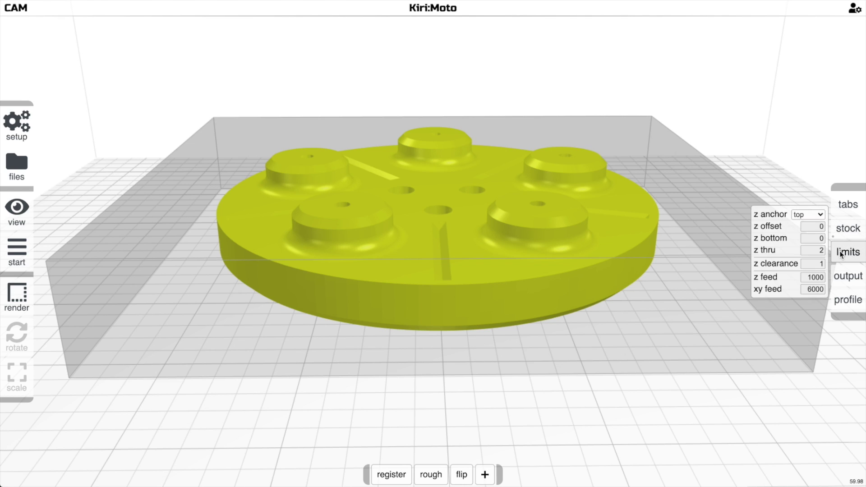
{"action": "left_click", "coordinate": [809, 240]}
{"action": "type", "text": "8"}
{"action": "key", "text": "Return"}
{"action": "left_click_drag", "start_coordinate": [659, 269], "coordinate": [636, 267]}
{"action": "key", "text": "s"}
Add two midline tabs, 8 wide, 2 high and 5 deep, on opposite sides of the disc's front edge.
{"action": "left_click", "coordinate": [841, 203]}
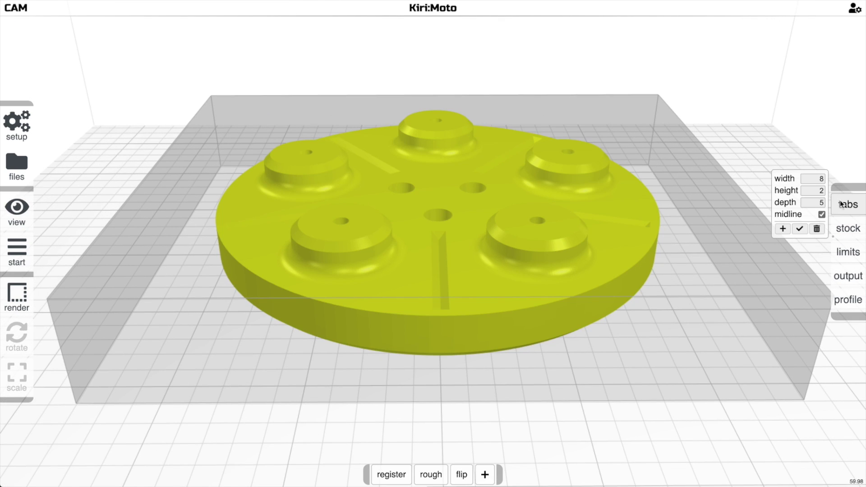
{"action": "left_click", "coordinate": [786, 229]}
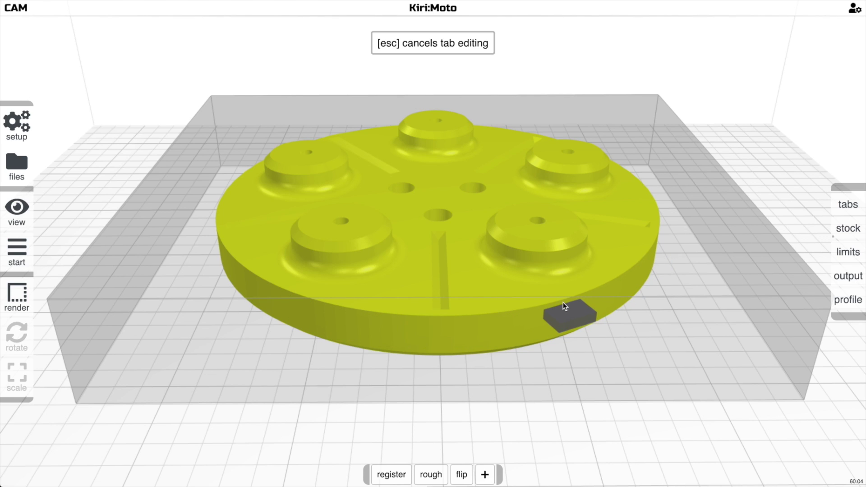
{"action": "left_click", "coordinate": [834, 209]}
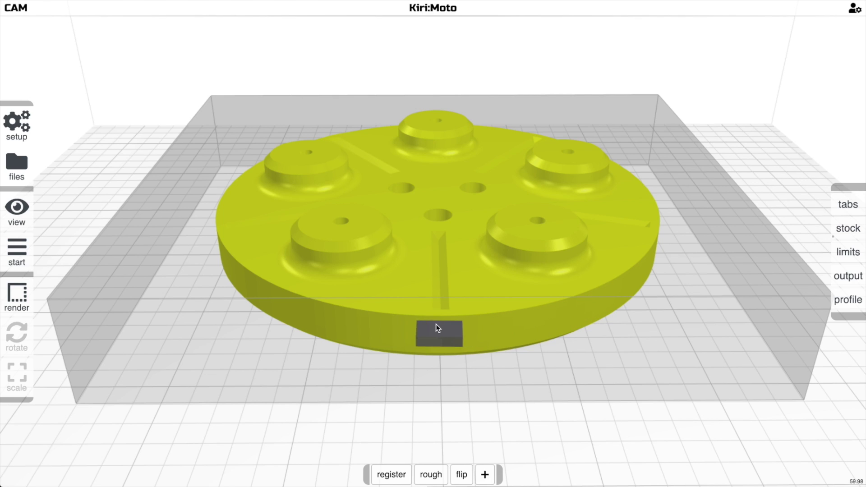
{"action": "left_click", "coordinate": [295, 300]}
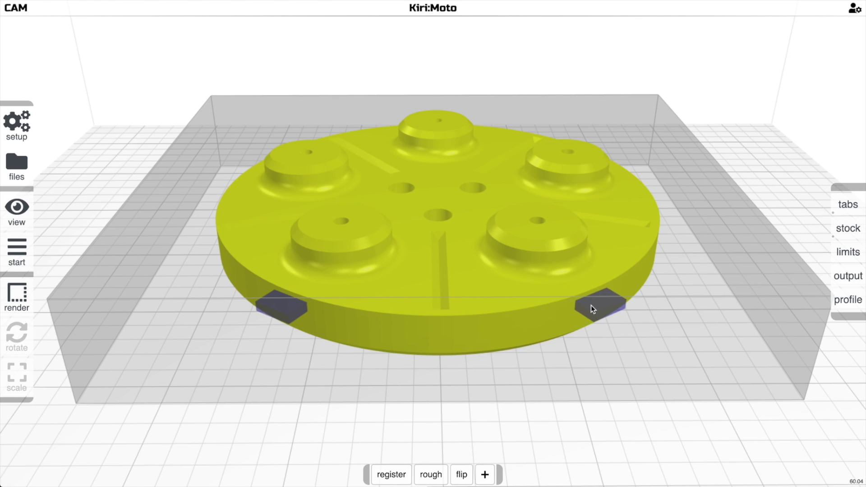
{"action": "left_click", "coordinate": [592, 304]}
Slice the part to inspect how the roughing paths pass around the tabs, and return to the arrange view.
{"action": "key", "text": "s"}
{"action": "left_click_drag", "start_coordinate": [573, 340], "coordinate": [508, 294]}
{"action": "scroll", "coordinate": [507, 295], "scroll_direction": "down", "scroll_amount": 3}
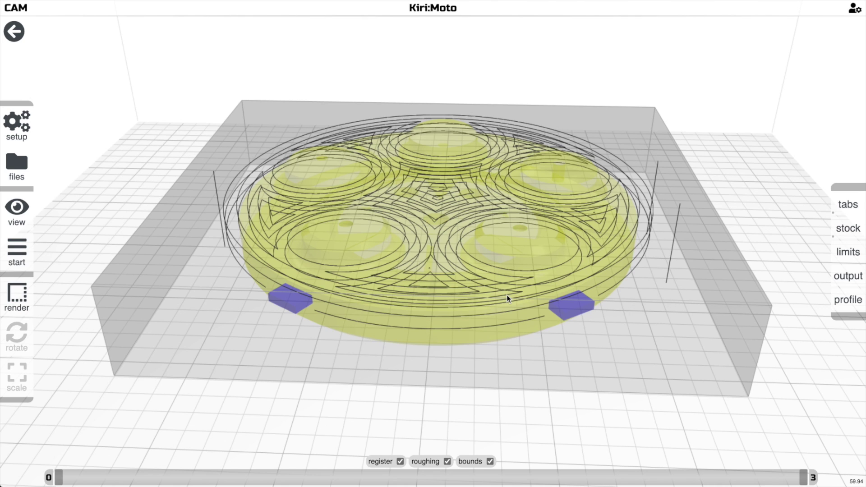
{"action": "left_click", "coordinate": [508, 302]}
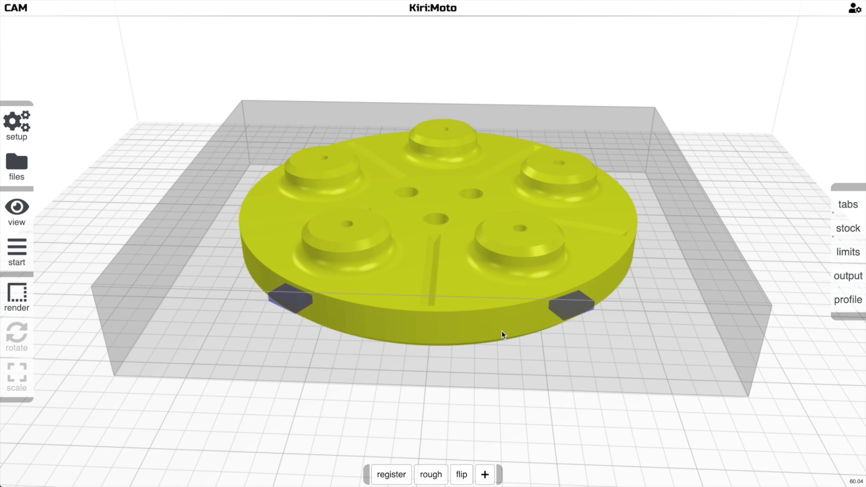
Flip the part about the X axis and back to check where the tabs sit on the reverse side.
{"action": "mouse_move", "coordinate": [461, 475]}
{"action": "left_click", "coordinate": [469, 450]}
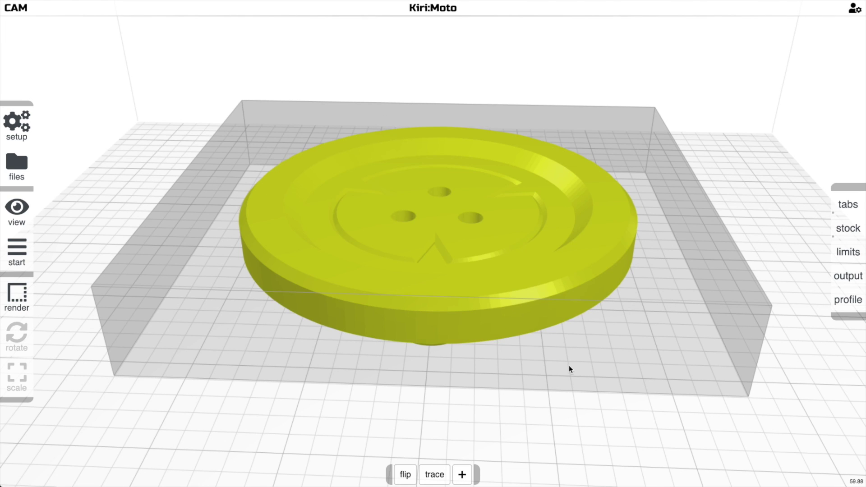
{"action": "mouse_move", "coordinate": [568, 367]}
{"action": "left_mouse_down"}
{"action": "mouse_move", "coordinate": [353, 354]}
{"action": "mouse_move", "coordinate": [229, 324]}
{"action": "mouse_move", "coordinate": [579, 372]}
{"action": "left_mouse_up"}
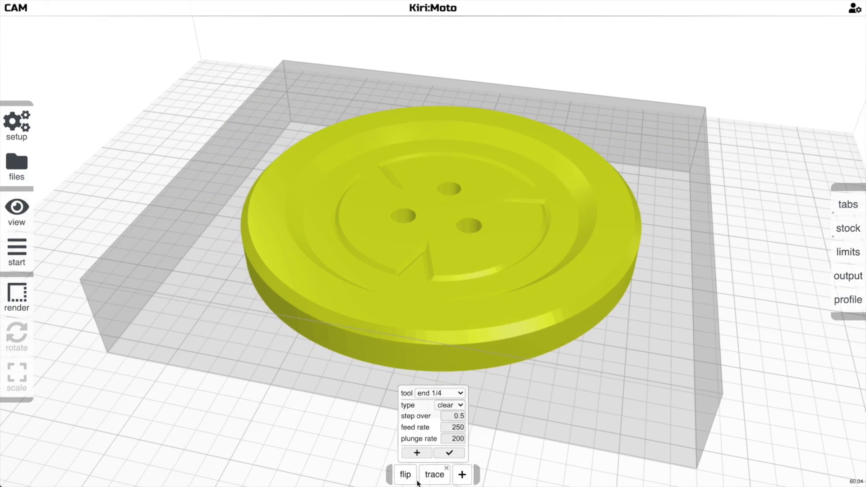
{"action": "mouse_move", "coordinate": [405, 476]}
{"action": "left_click", "coordinate": [403, 455]}
Add more holding tabs spaced around the rest of the disc's edge, and finish tab editing.
{"action": "left_click_drag", "start_coordinate": [453, 432], "coordinate": [550, 366]}
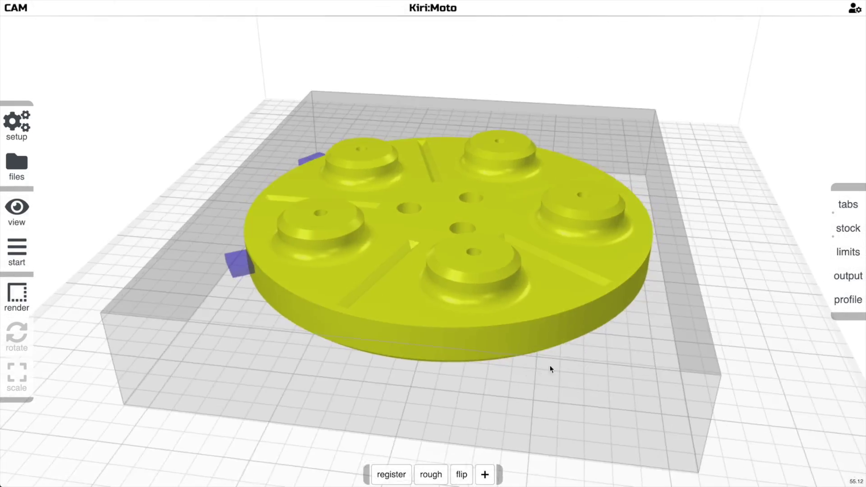
{"action": "mouse_move", "coordinate": [843, 209]}
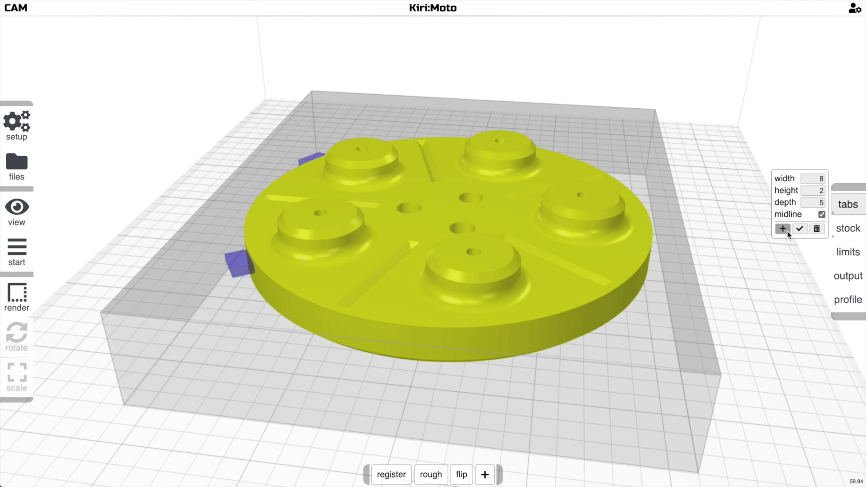
{"action": "left_click", "coordinate": [787, 231]}
{"action": "left_click", "coordinate": [570, 325]}
{"action": "left_click_drag", "start_coordinate": [576, 333], "coordinate": [510, 323]}
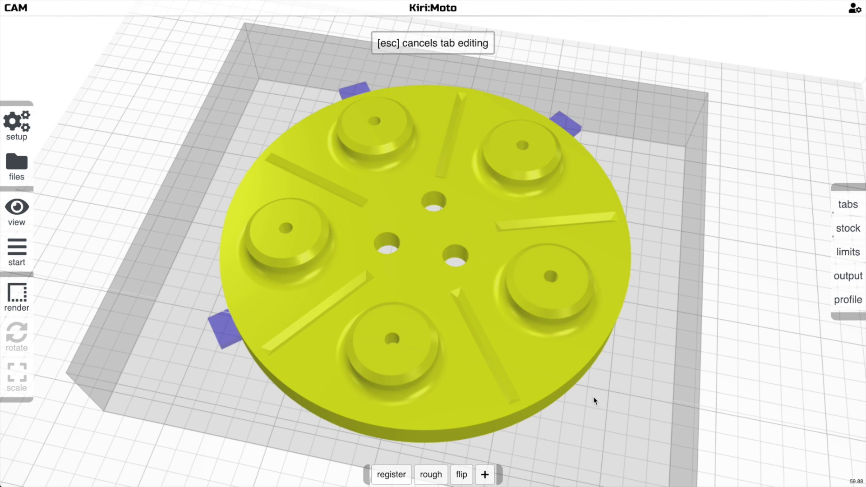
{"action": "left_click_drag", "start_coordinate": [551, 404], "coordinate": [715, 354]}
{"action": "left_click", "coordinate": [524, 374]}
{"action": "left_click", "coordinate": [354, 411]}
{"action": "key", "text": "Escape"}
Flip the part about the X axis to view the tabs from the trace side.
{"action": "left_click_drag", "start_coordinate": [657, 433], "coordinate": [643, 460]}
{"action": "mouse_move", "coordinate": [470, 483]}
{"action": "left_click", "coordinate": [462, 455]}
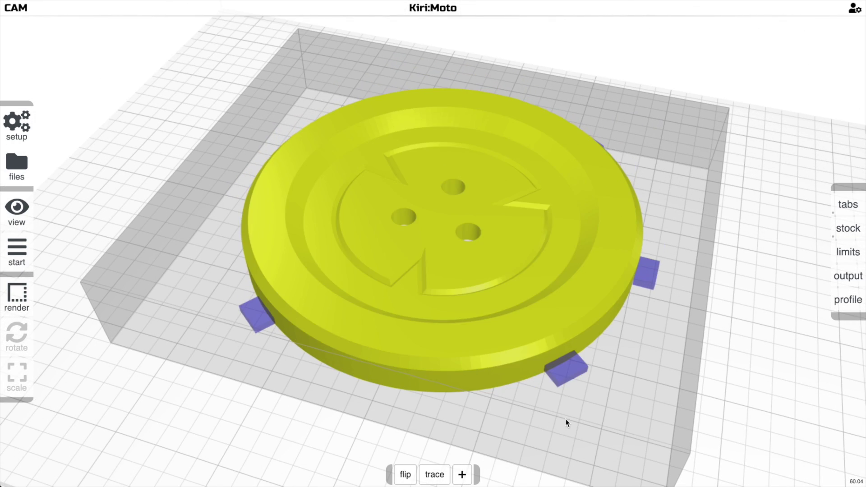
{"action": "mouse_move", "coordinate": [585, 391]}
{"action": "left_mouse_down"}
{"action": "mouse_move", "coordinate": [588, 413]}
{"action": "mouse_move", "coordinate": [600, 371]}
{"action": "left_mouse_up"}
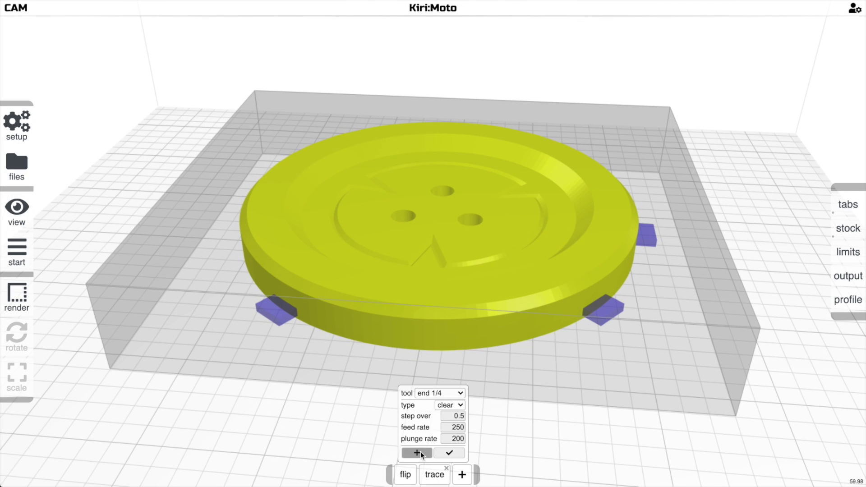
Flip the disc back and slice it to examine how the roughing paths pass around all the holding tabs, and return to the arrange view.
{"action": "left_click_drag", "start_coordinate": [572, 406], "coordinate": [561, 421]}
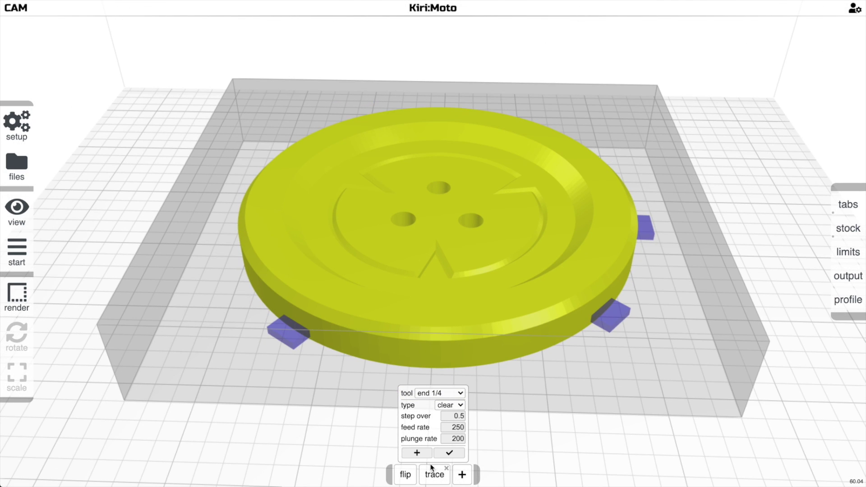
{"action": "mouse_move", "coordinate": [400, 470]}
{"action": "left_click", "coordinate": [405, 454]}
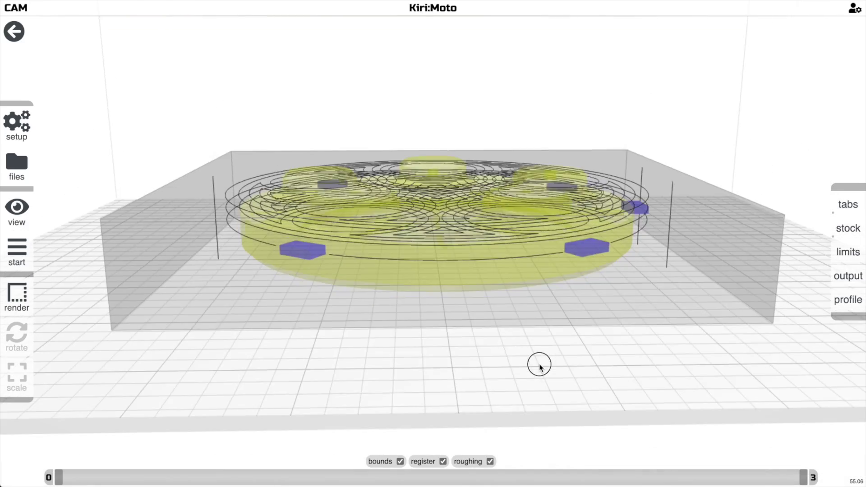
{"action": "mouse_move", "coordinate": [539, 367]}
{"action": "left_mouse_down"}
{"action": "mouse_move", "coordinate": [557, 352]}
{"action": "mouse_move", "coordinate": [553, 374]}
{"action": "left_mouse_up"}
{"action": "key", "text": "h"}
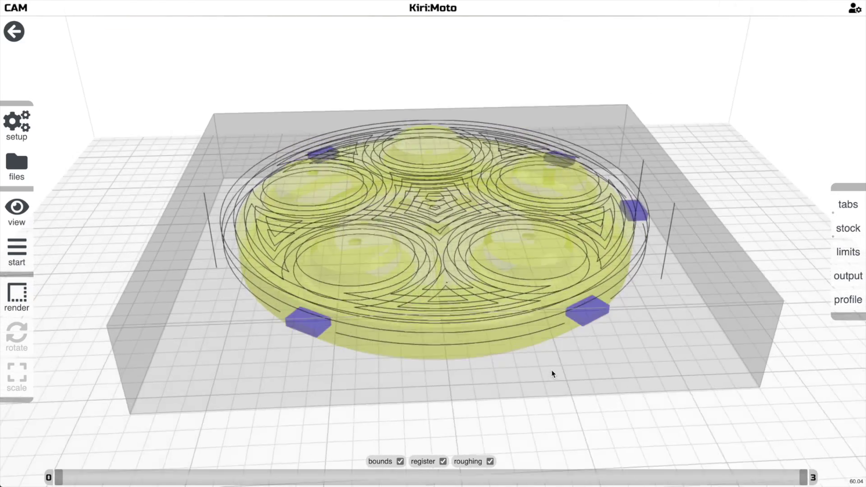
{"action": "scroll", "coordinate": [554, 373], "scroll_direction": "up", "scroll_amount": 3}
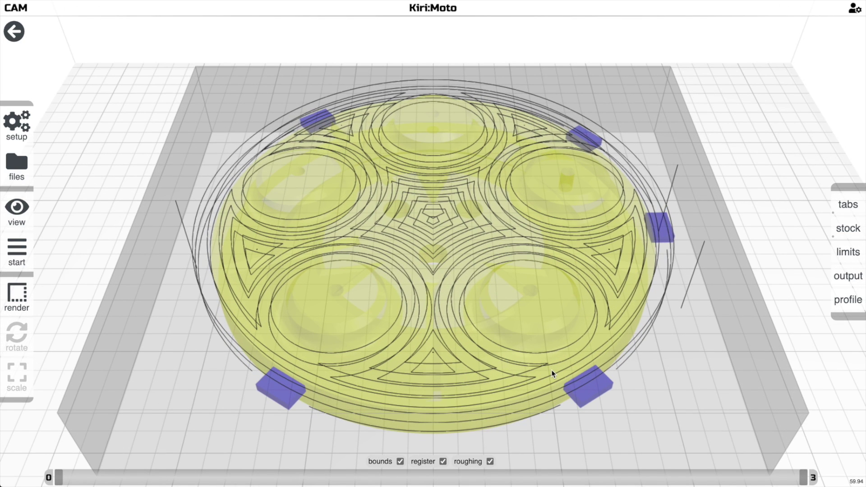
{"action": "scroll", "coordinate": [554, 374], "scroll_direction": "down", "scroll_amount": 1}
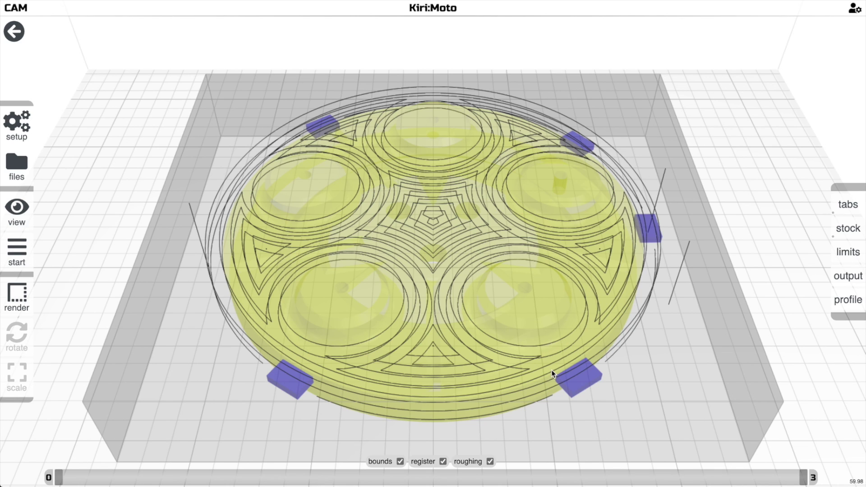
{"action": "scroll", "coordinate": [554, 373], "scroll_direction": "down", "scroll_amount": 1}
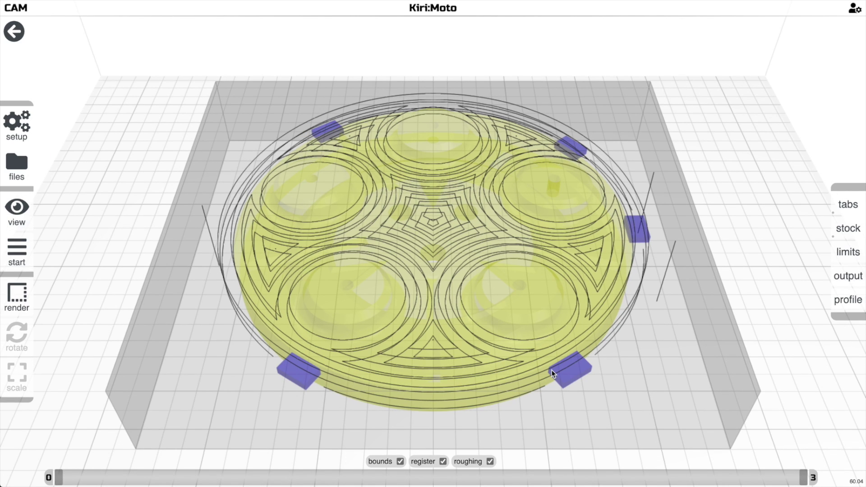
{"action": "key", "text": "a"}
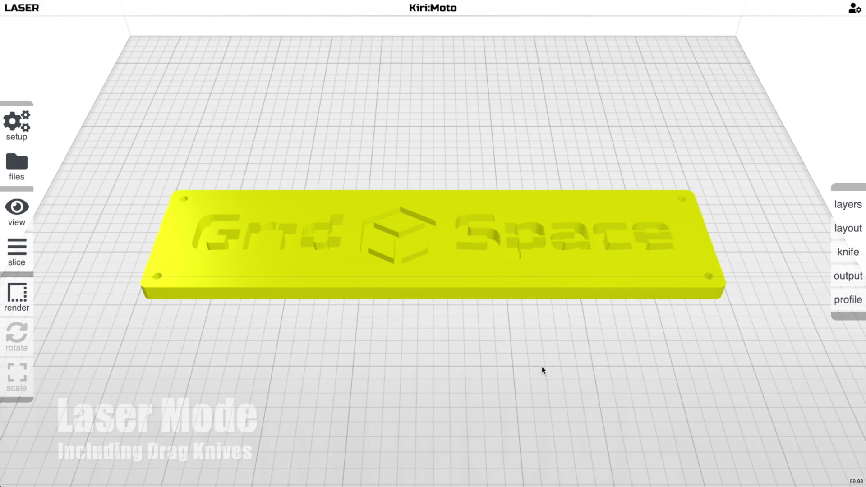
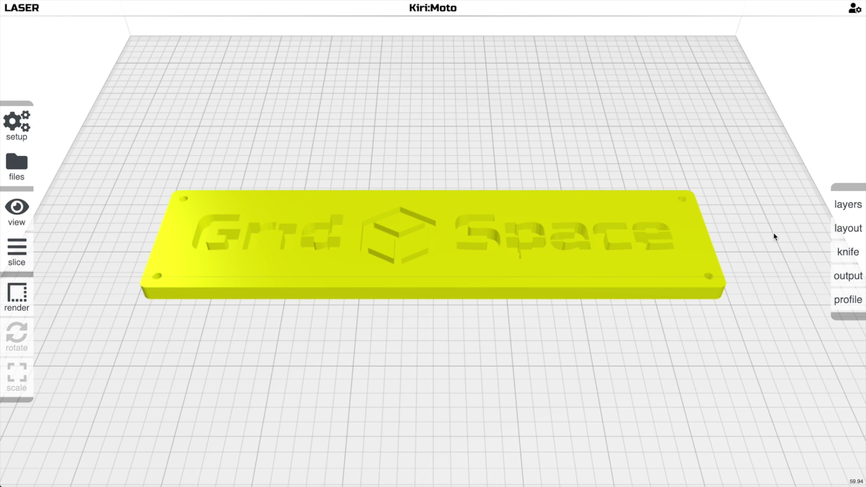
In laser mode, examine the drag knife settings and the layer offset, height, min and single settings.
{"action": "left_click", "coordinate": [848, 255]}
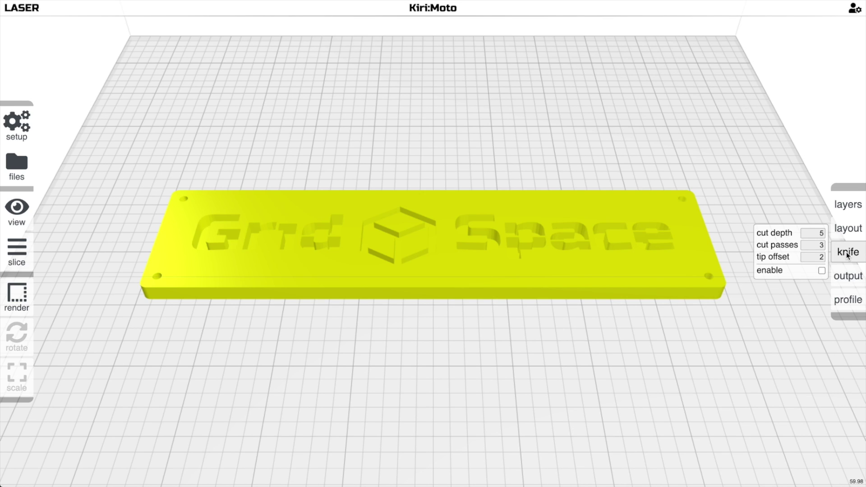
{"action": "scroll", "coordinate": [625, 308], "scroll_direction": "up", "scroll_amount": 1}
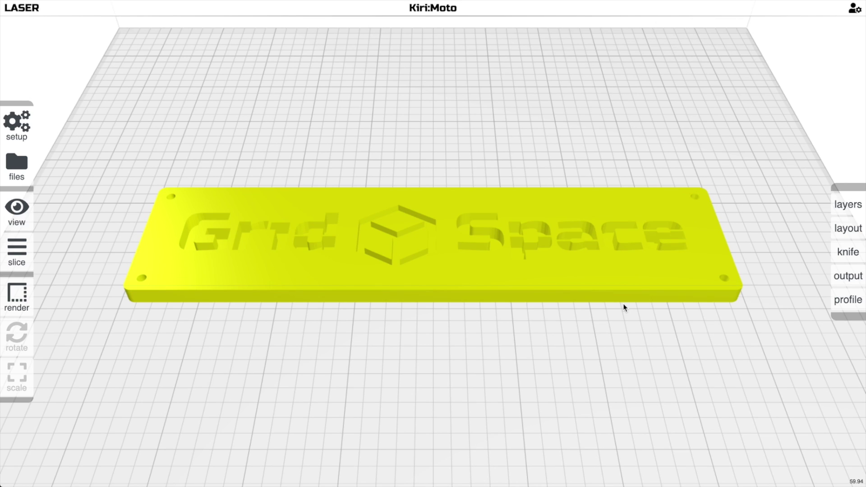
{"action": "mouse_move", "coordinate": [837, 209]}
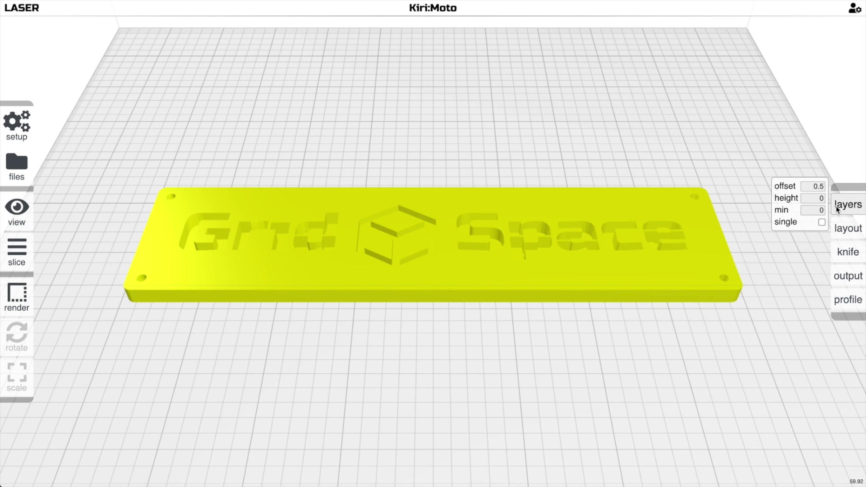
{"action": "left_click", "coordinate": [808, 186]}
{"action": "left_click", "coordinate": [758, 258]}
Slice the Grid Space plate and inspect only the topmost layer's outlines from above.
{"action": "key", "text": "s"}
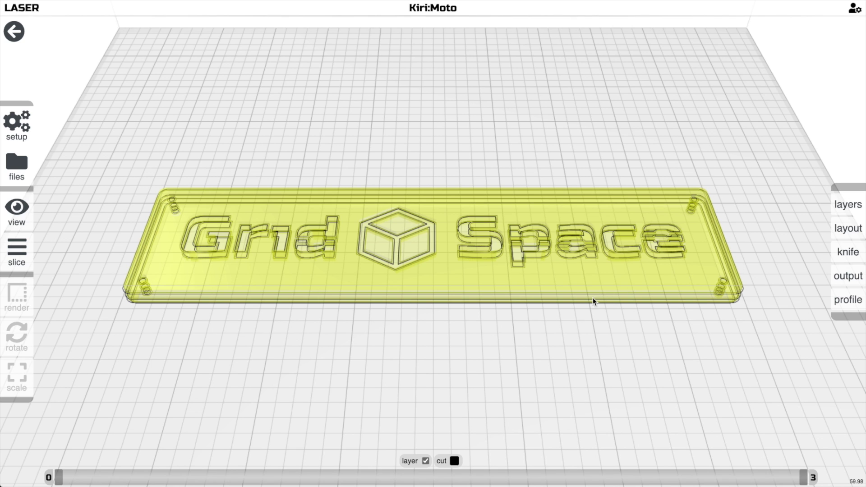
{"action": "scroll", "coordinate": [593, 298], "scroll_direction": "up", "scroll_amount": 2}
{"action": "key", "text": "t"}
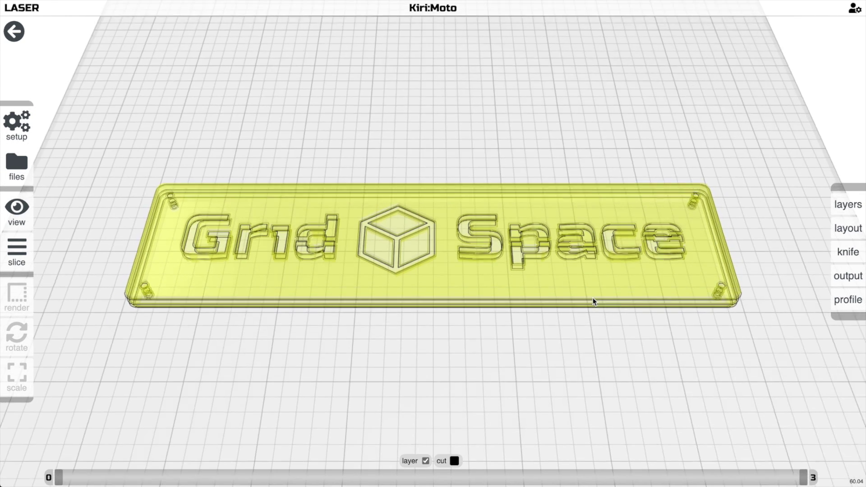
{"action": "scroll", "coordinate": [594, 302], "scroll_direction": "up", "scroll_amount": 1}
{"action": "key", "text": "v"}
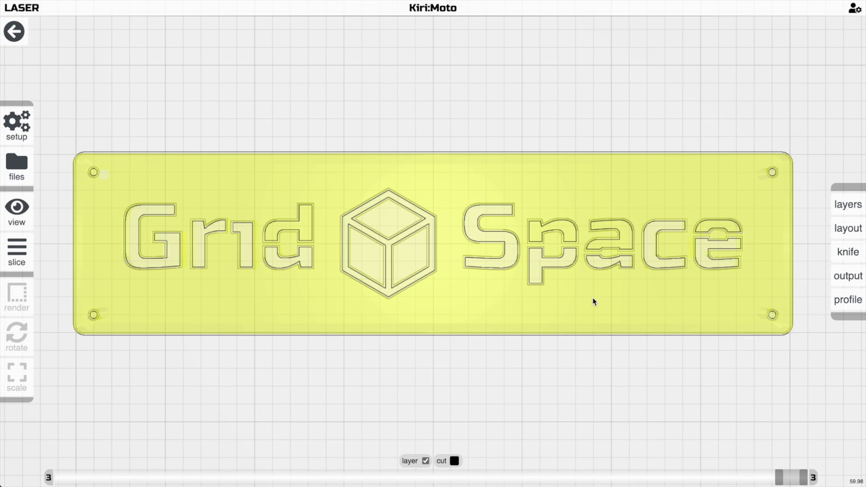
{"action": "scroll", "coordinate": [593, 298], "scroll_direction": "up", "scroll_amount": 2}
{"action": "scroll", "coordinate": [593, 298], "scroll_direction": "down", "scroll_amount": 1}
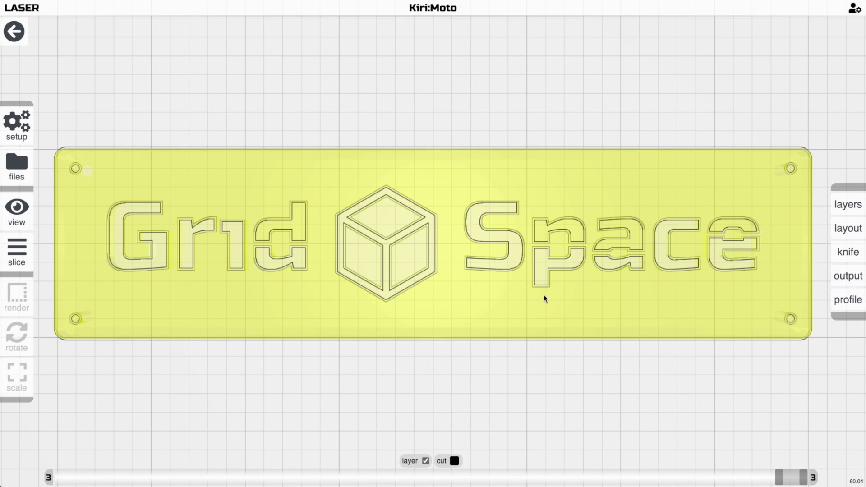
{"action": "right_click_drag", "start_coordinate": [231, 209], "coordinate": [406, 221]}
{"action": "scroll", "coordinate": [406, 220], "scroll_direction": "up", "scroll_amount": 3}
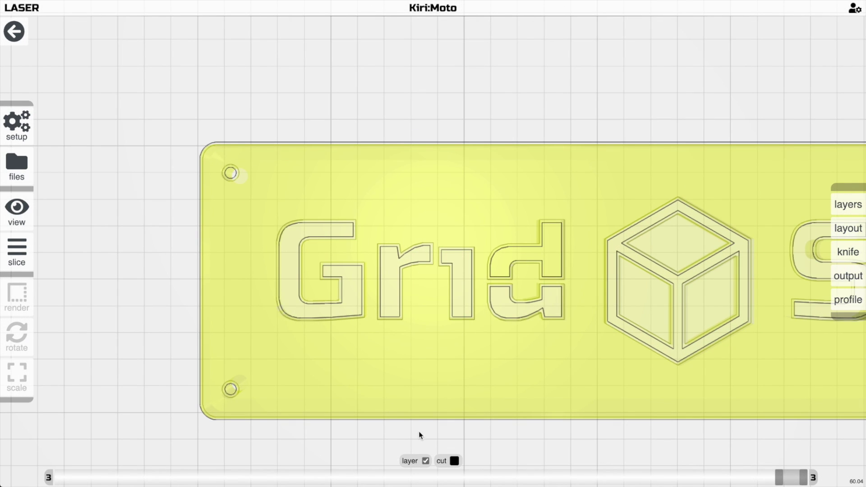
Toggle the layer outlines and the cut lines off and on to compare them on the plate's topmost slice.
{"action": "left_click", "coordinate": [425, 460]}
{"action": "left_click", "coordinate": [424, 461]}
{"action": "left_click", "coordinate": [425, 461]}
{"action": "left_click", "coordinate": [426, 461]}
{"action": "left_click_drag", "start_coordinate": [434, 435], "coordinate": [434, 417]}
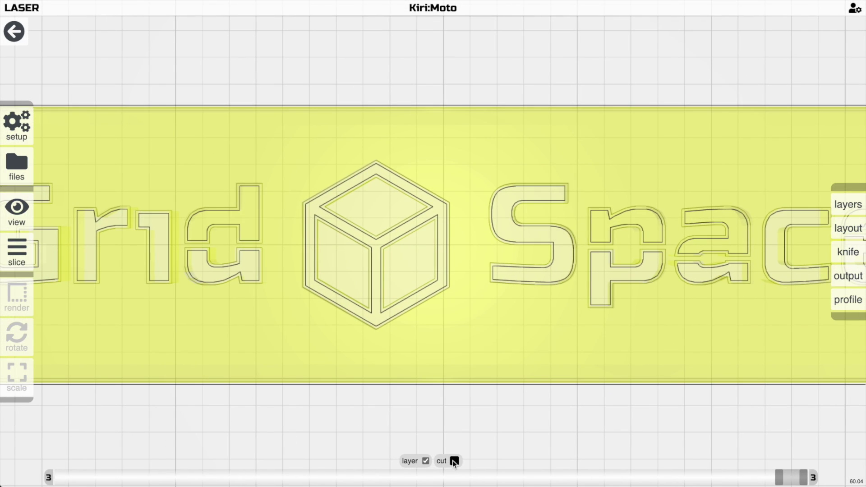
{"action": "left_click", "coordinate": [454, 461]}
{"action": "left_click", "coordinate": [455, 461]}
{"action": "scroll", "coordinate": [458, 421], "scroll_direction": "down", "scroll_amount": 5}
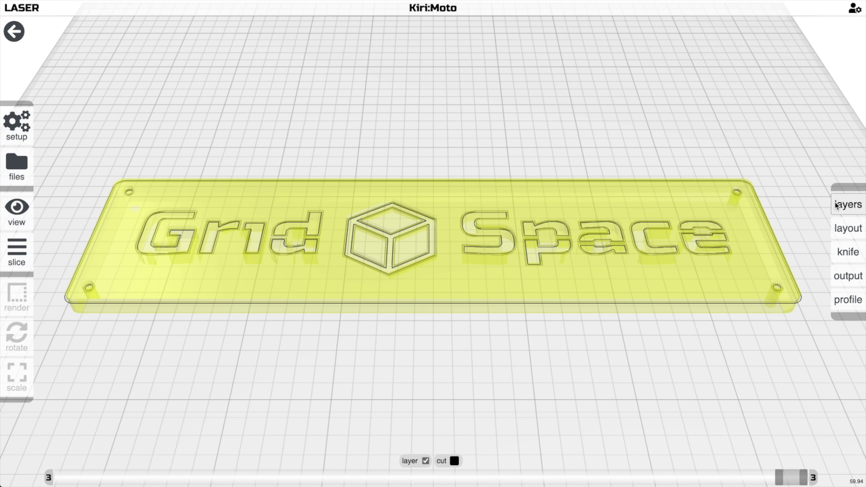
Review the layer settings in the arrange view, and render the plate as a wireframe to examine its pocket depths from the side.
{"action": "mouse_move", "coordinate": [836, 205]}
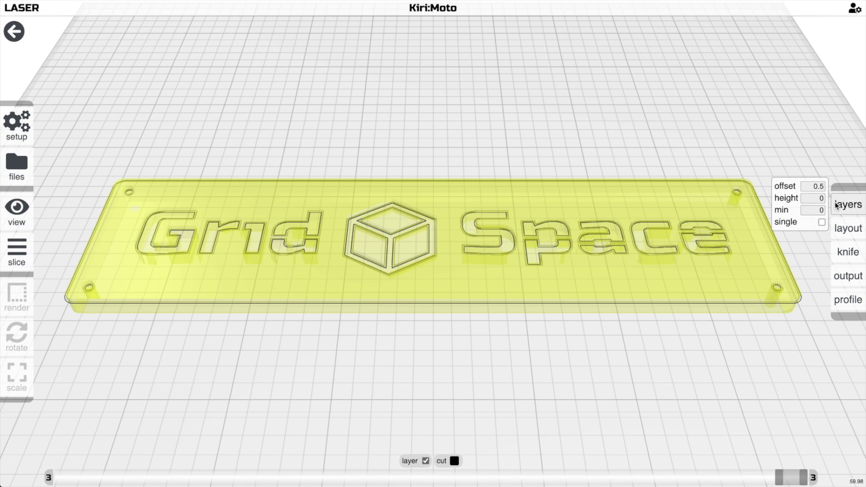
{"action": "key", "text": "a"}
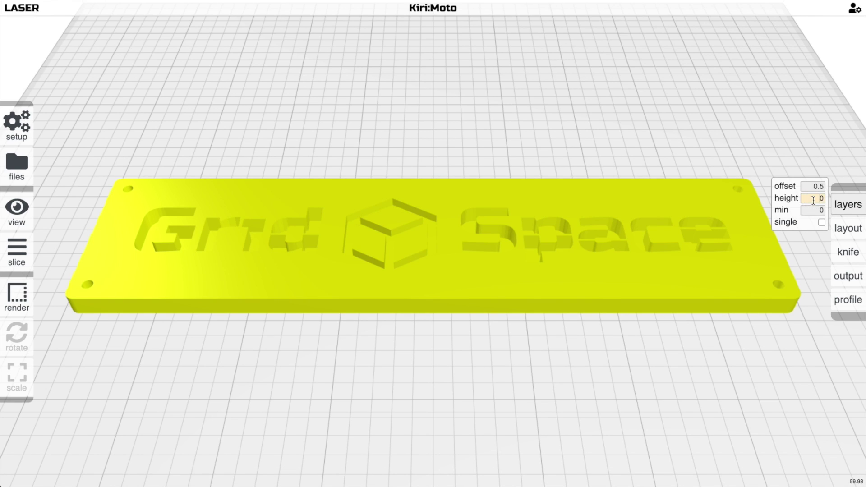
{"action": "left_click_drag", "start_coordinate": [685, 368], "coordinate": [673, 354]}
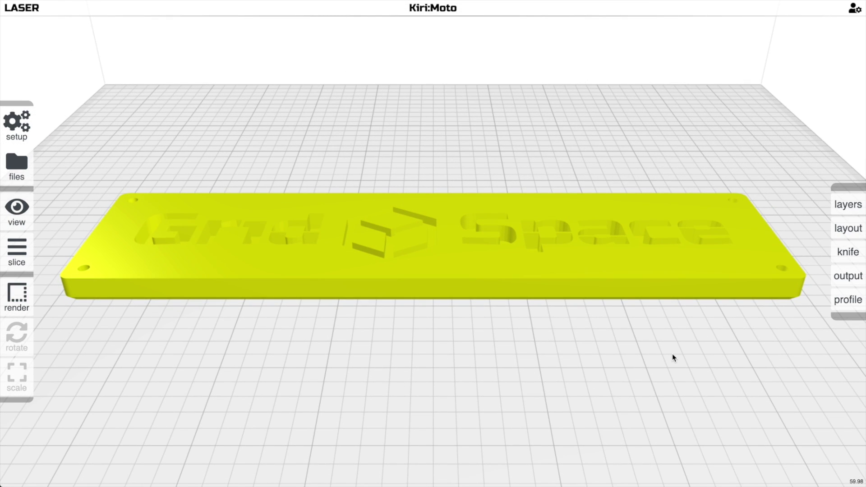
{"action": "mouse_move", "coordinate": [16, 295]}
{"action": "left_click", "coordinate": [84, 302]}
{"action": "left_click_drag", "start_coordinate": [240, 307], "coordinate": [243, 276]}
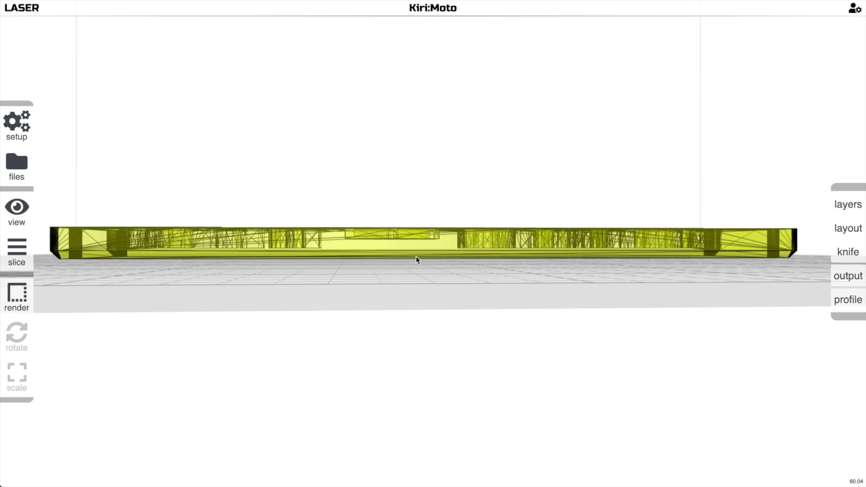
{"action": "left_click_drag", "start_coordinate": [416, 257], "coordinate": [419, 257]}
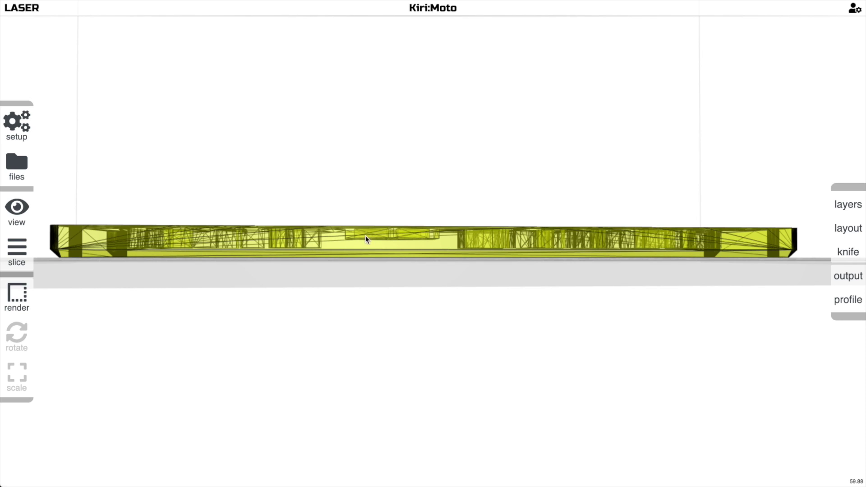
Slice the plate again to examine the heights of its layers from the side and above, and return to the arrange view.
{"action": "key", "text": "s"}
{"action": "left_click_drag", "start_coordinate": [399, 257], "coordinate": [264, 256]}
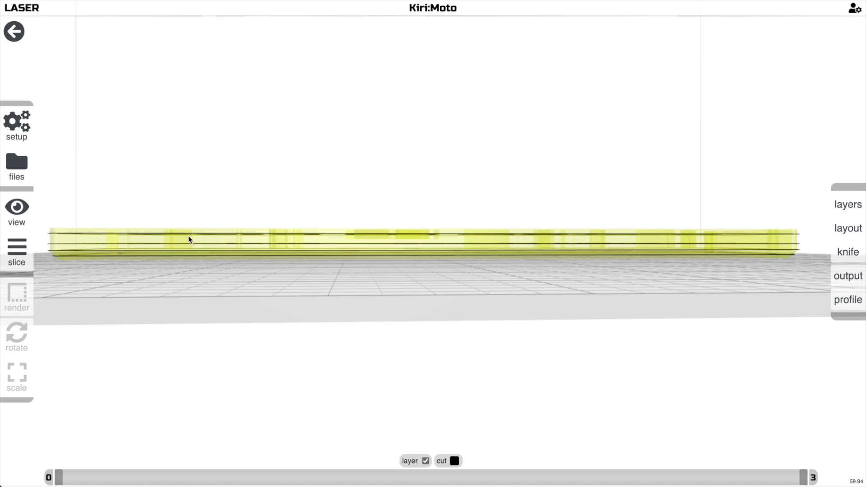
{"action": "left_click_drag", "start_coordinate": [188, 239], "coordinate": [290, 316]}
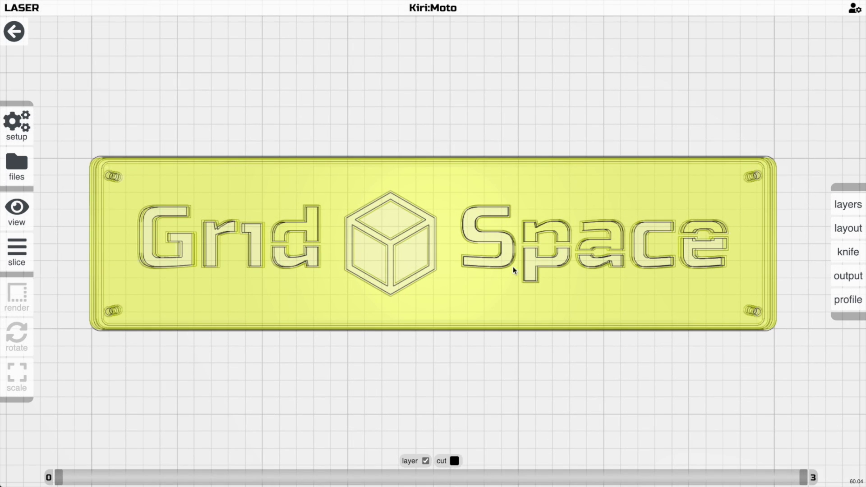
{"action": "scroll", "coordinate": [667, 285], "scroll_direction": "up", "scroll_amount": 2}
{"action": "scroll", "coordinate": [667, 285], "scroll_direction": "down", "scroll_amount": 2}
{"action": "left_click_drag", "start_coordinate": [667, 284], "coordinate": [652, 234]}
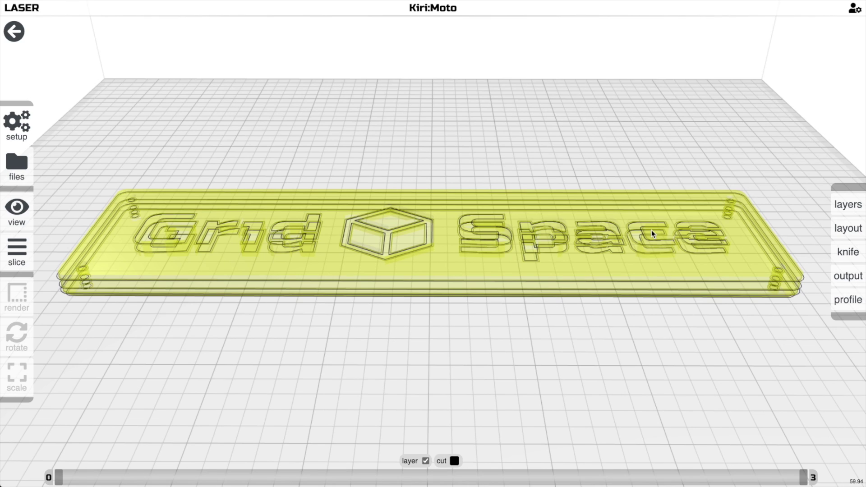
{"action": "left_click", "coordinate": [807, 205]}
{"action": "key", "text": "Escape"}
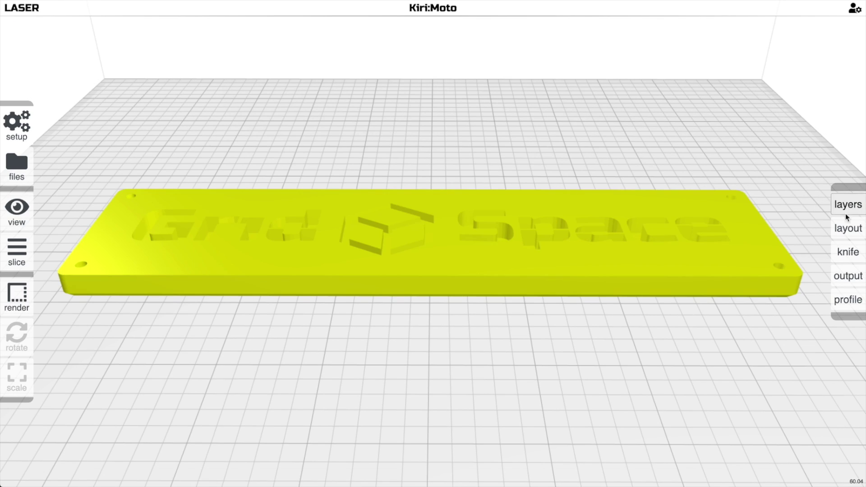
Enable the merged layout option, slice the plate, and preview the combined cut paths from above.
{"action": "left_click", "coordinate": [849, 277]}
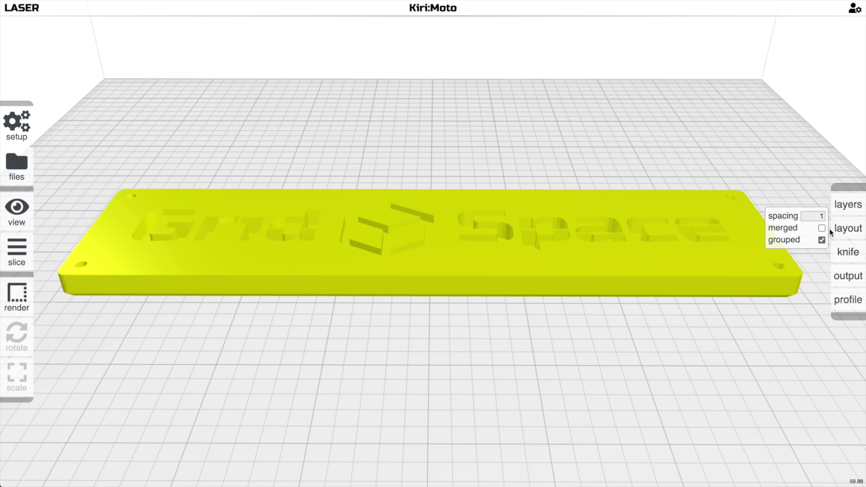
{"action": "left_click", "coordinate": [824, 229]}
{"action": "key", "text": "s"}
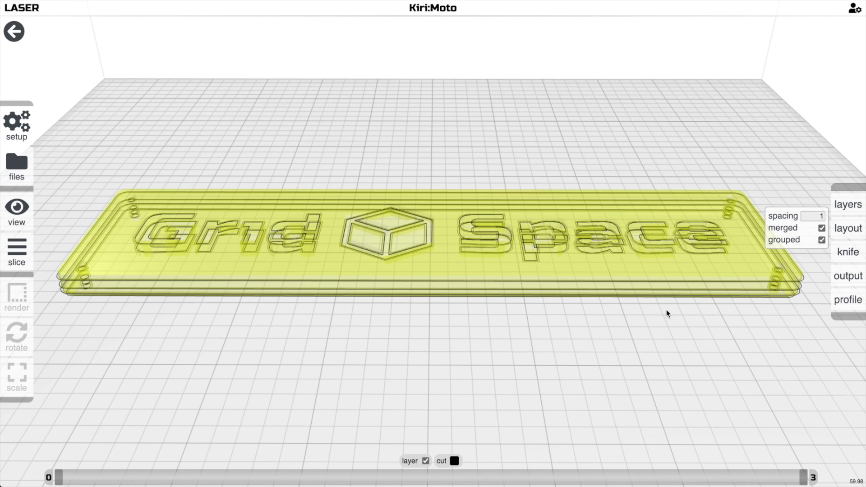
{"action": "key", "text": "p"}
{"action": "left_click_drag", "start_coordinate": [667, 310], "coordinate": [669, 346]}
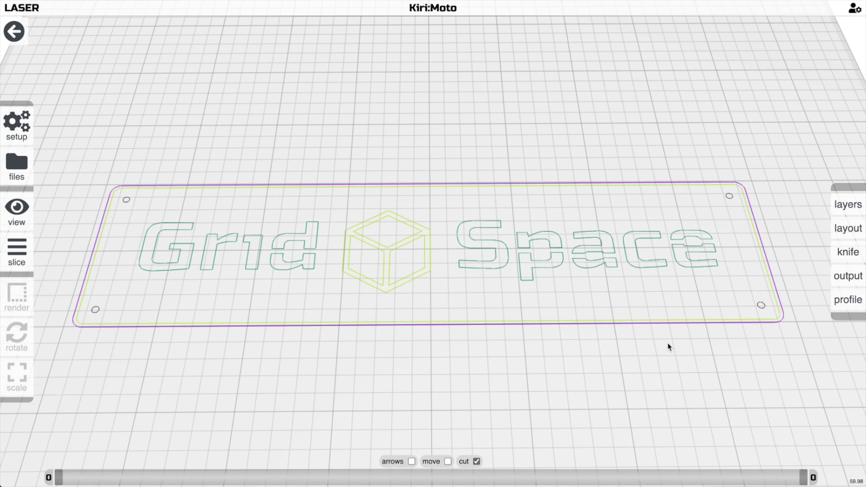
{"action": "scroll", "coordinate": [669, 346], "scroll_direction": "up", "scroll_amount": 1}
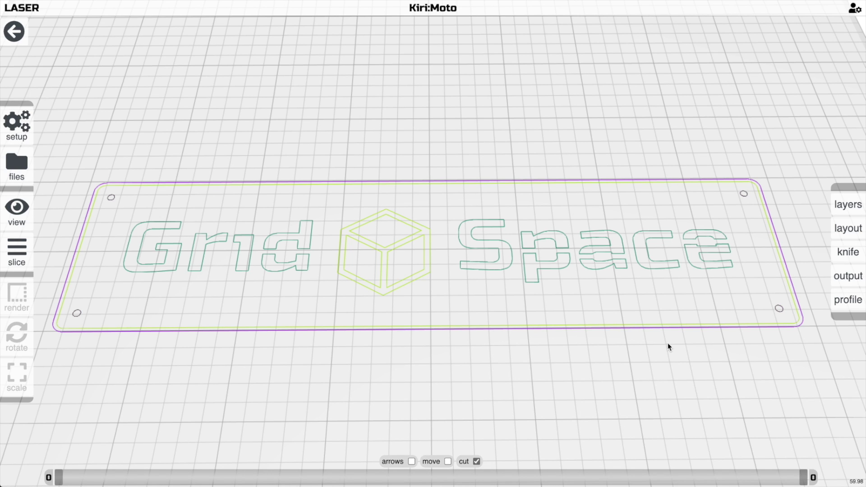
{"action": "key", "text": "t"}
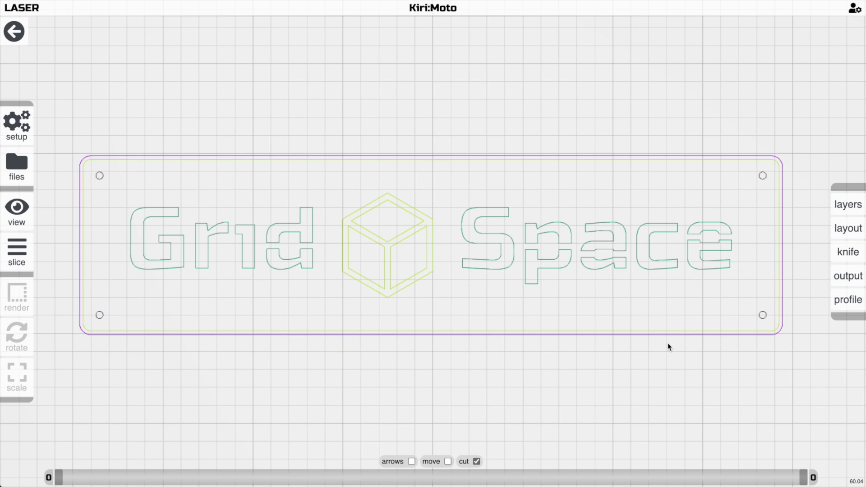
Disable the merged layout option, slice the plate again, and preview the layers laid out as separate pieces.
{"action": "key", "text": "a"}
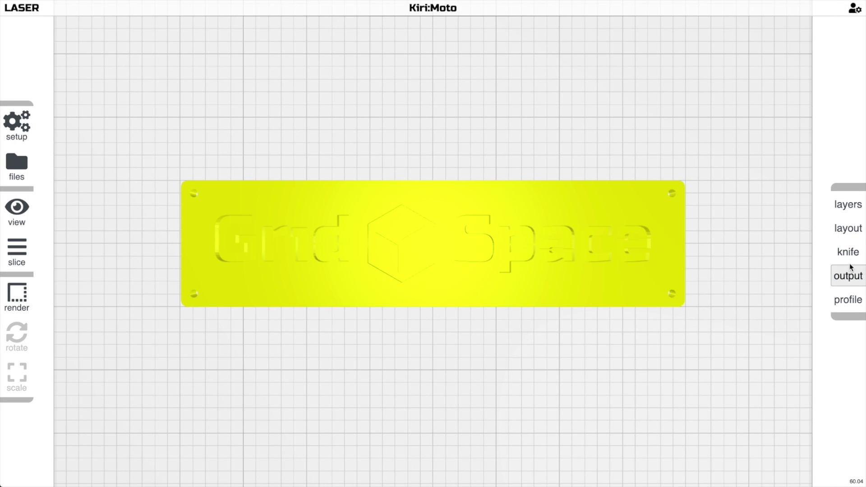
{"action": "left_click", "coordinate": [848, 226]}
{"action": "key", "text": "s"}
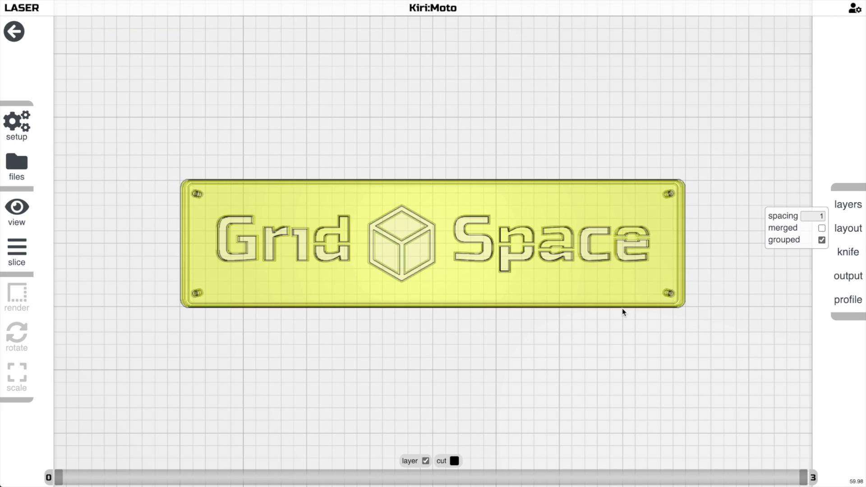
{"action": "scroll", "coordinate": [623, 312], "scroll_direction": "down", "scroll_amount": 3}
{"action": "scroll", "coordinate": [622, 312], "scroll_direction": "down", "scroll_amount": 3}
{"action": "key", "text": "p"}
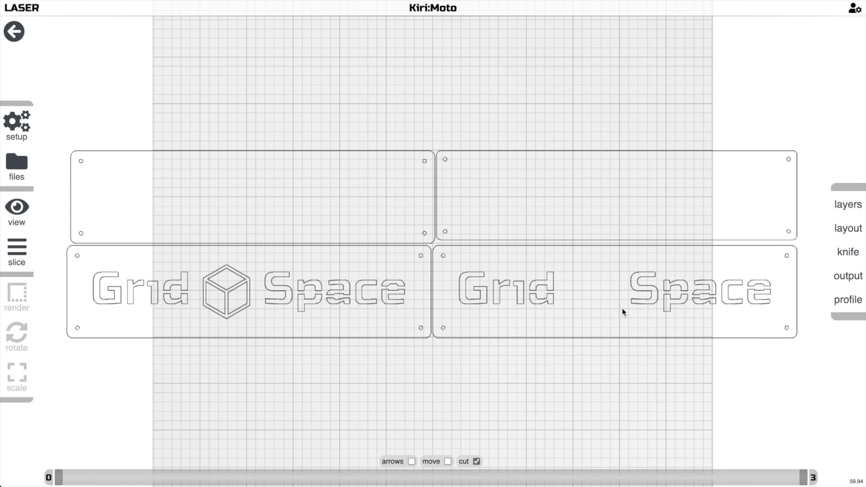
Return the plate to the arrange view, set the layer height to 1, and slice it again.
{"action": "left_click_drag", "start_coordinate": [620, 370], "coordinate": [620, 304]}
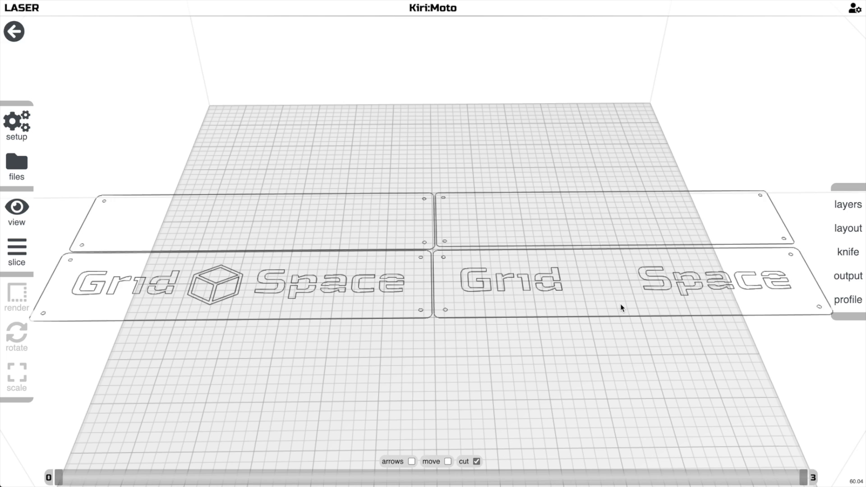
{"action": "key", "text": "a"}
{"action": "key", "text": "t"}
{"action": "key", "text": "t"}
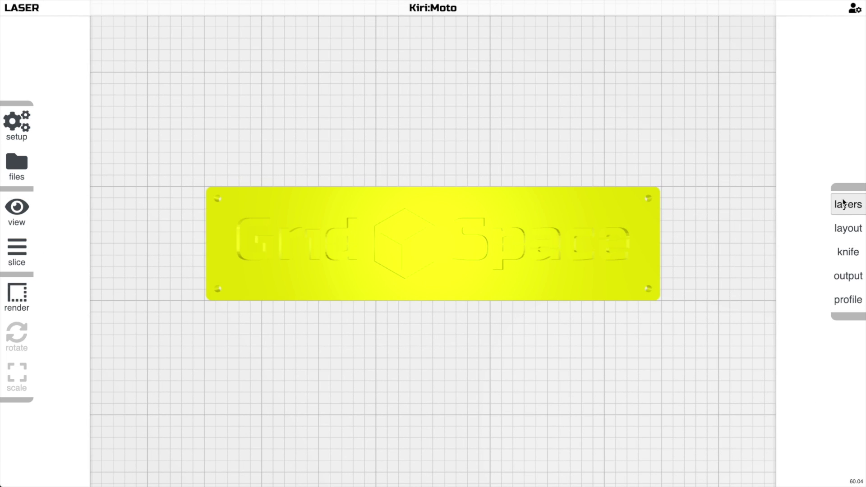
{"action": "mouse_move", "coordinate": [846, 204]}
{"action": "double_click", "coordinate": [819, 198]}
{"action": "type", "text": "1"}
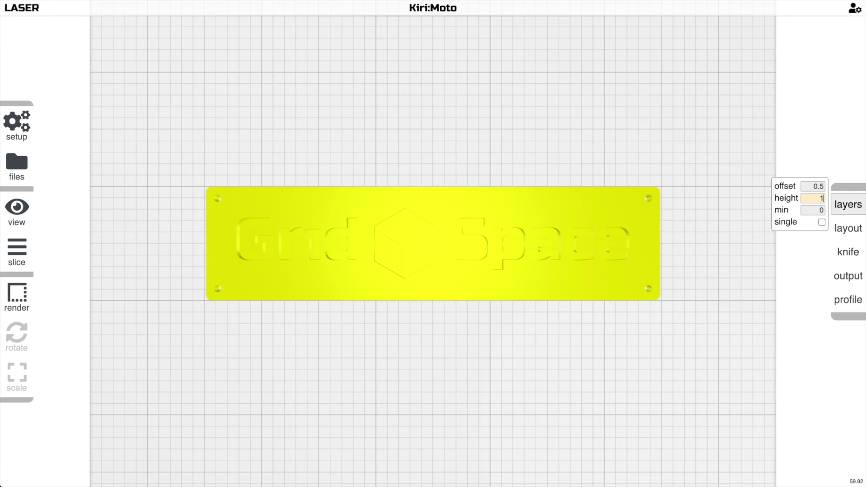
{"action": "key", "text": "Return"}
{"action": "scroll", "coordinate": [687, 305], "scroll_direction": "up", "scroll_amount": 3}
{"action": "key", "text": "s"}
{"action": "left_click_drag", "start_coordinate": [685, 306], "coordinate": [664, 292]}
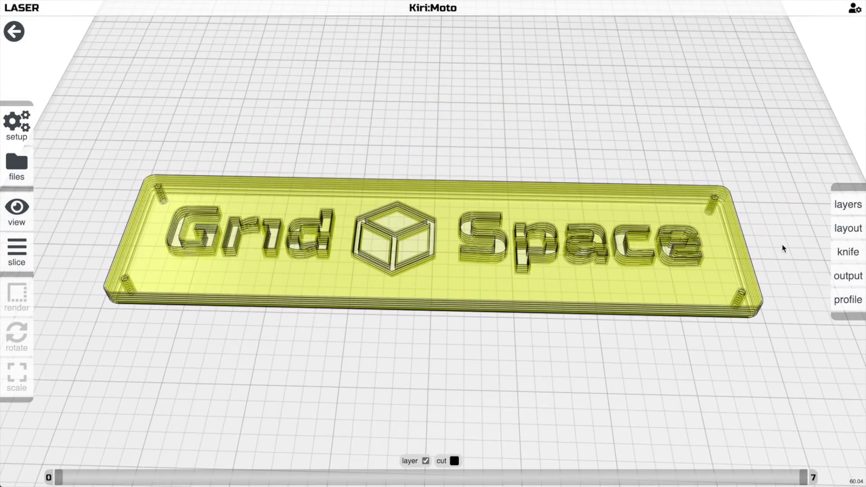
Enable the merged layout option and preview the combined cut paths of the 1 mm slices.
{"action": "mouse_move", "coordinate": [850, 227]}
{"action": "left_click", "coordinate": [822, 228]}
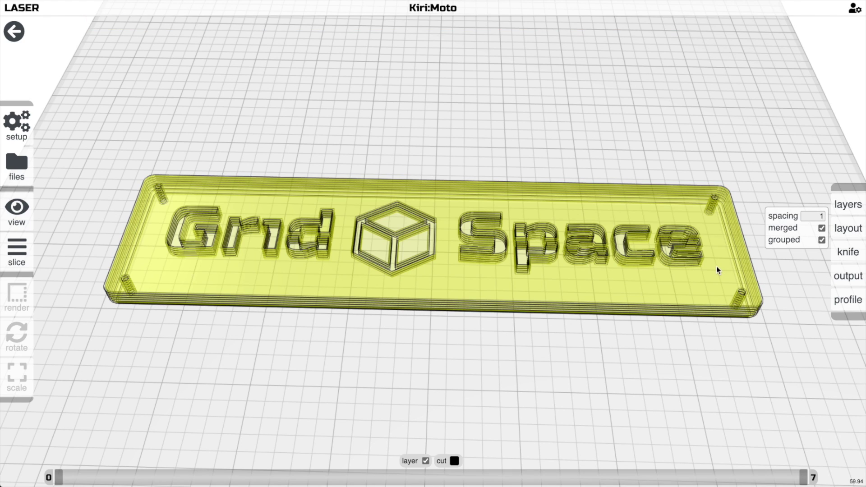
{"action": "key", "text": "p"}
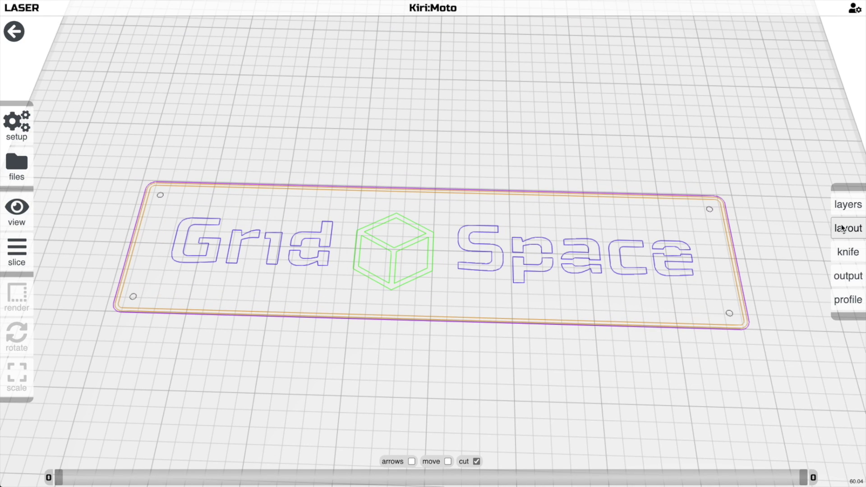
Turn off the merged layout option and preview every plate layer laid out as a separate piece.
{"action": "left_click", "coordinate": [847, 228]}
{"action": "left_click", "coordinate": [822, 228]}
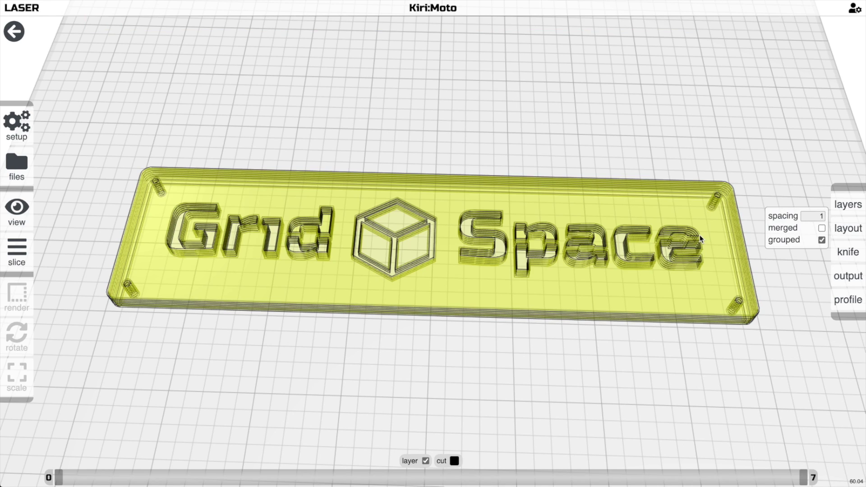
{"action": "key", "text": "p"}
{"action": "scroll", "coordinate": [700, 239], "scroll_direction": "down", "scroll_amount": 5}
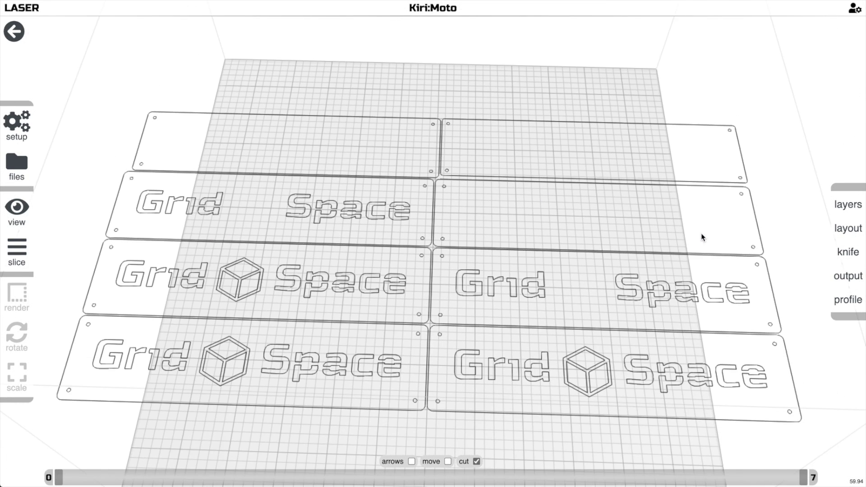
{"action": "scroll", "coordinate": [710, 236], "scroll_direction": "up", "scroll_amount": 2}
{"action": "key", "text": "t"}
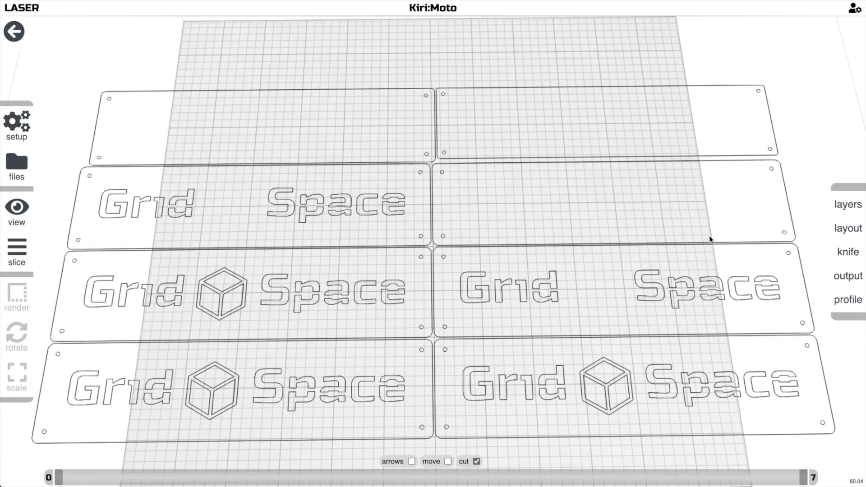
Back in the arrange view, enable the single layer option, set the height to 2, and slice the plate.
{"action": "key", "text": "a"}
{"action": "mouse_move", "coordinate": [847, 205]}
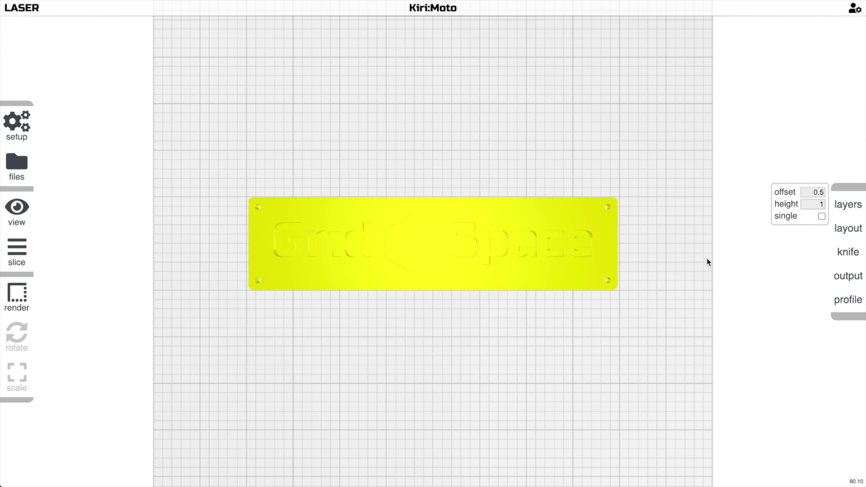
{"action": "key", "text": "h"}
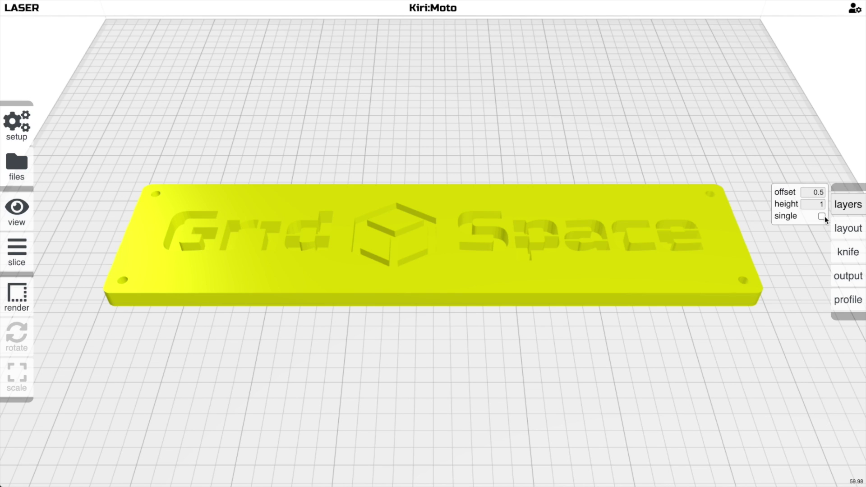
{"action": "left_click", "coordinate": [822, 216]}
{"action": "left_click", "coordinate": [822, 204]}
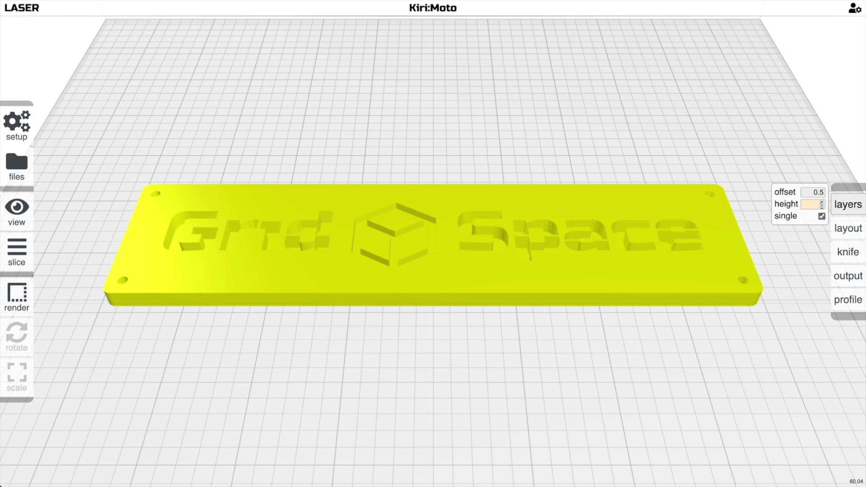
{"action": "type", "text": "0"}
{"action": "key", "text": "Return"}
{"action": "key", "text": "s"}
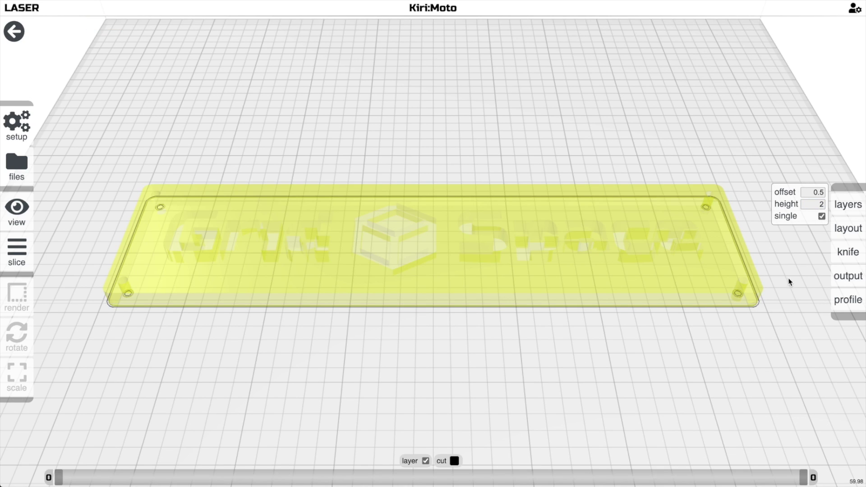
Set the single slice height to 3 and slice the plate again.
{"action": "double_click", "coordinate": [820, 204]}
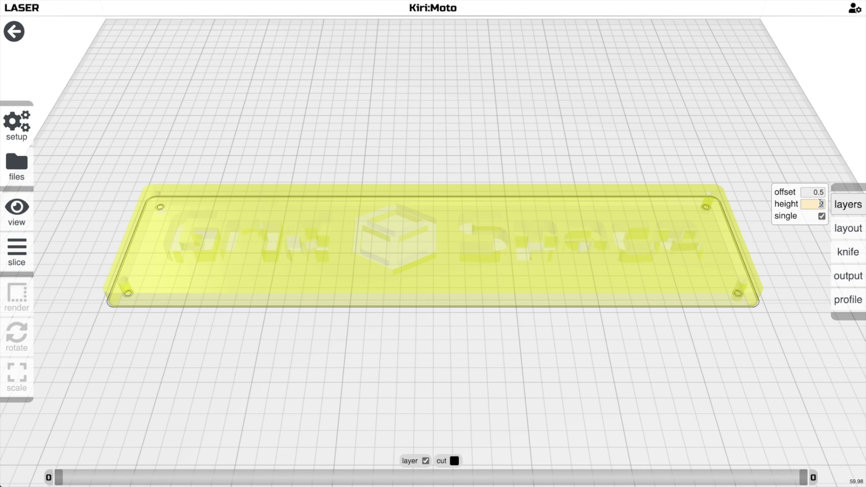
{"action": "type", "text": "3"}
{"action": "key", "text": "Return"}
{"action": "key", "text": "s"}
Set the single slice height to 4, reslice the plate, and examine the resulting outline.
{"action": "double_click", "coordinate": [821, 205]}
{"action": "type", "text": "4"}
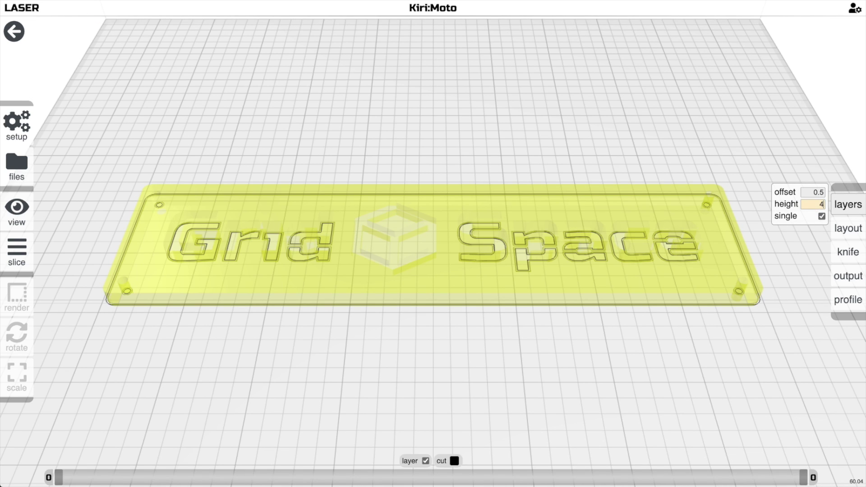
{"action": "key", "text": "Return"}
{"action": "key", "text": "s"}
{"action": "left_click_drag", "start_coordinate": [715, 304], "coordinate": [712, 278]}
{"action": "key", "text": "t"}
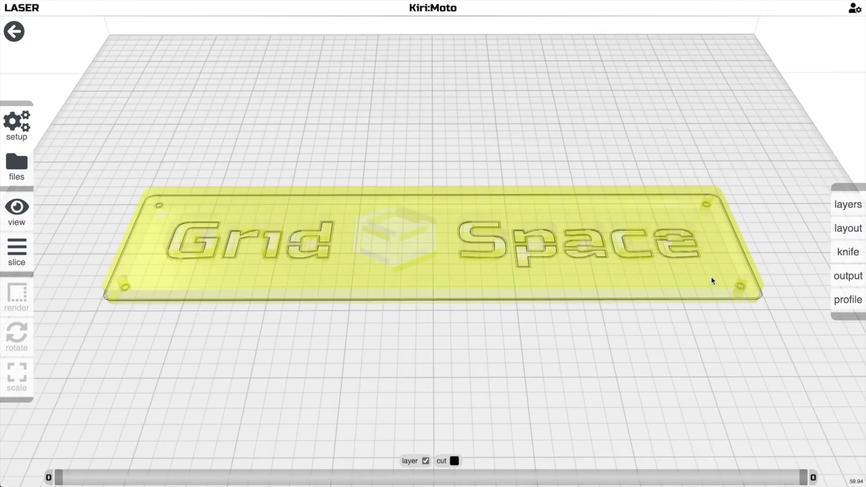
Set the layer height to 0 in the arrange view and review the laser output options.
{"action": "mouse_move", "coordinate": [847, 206]}
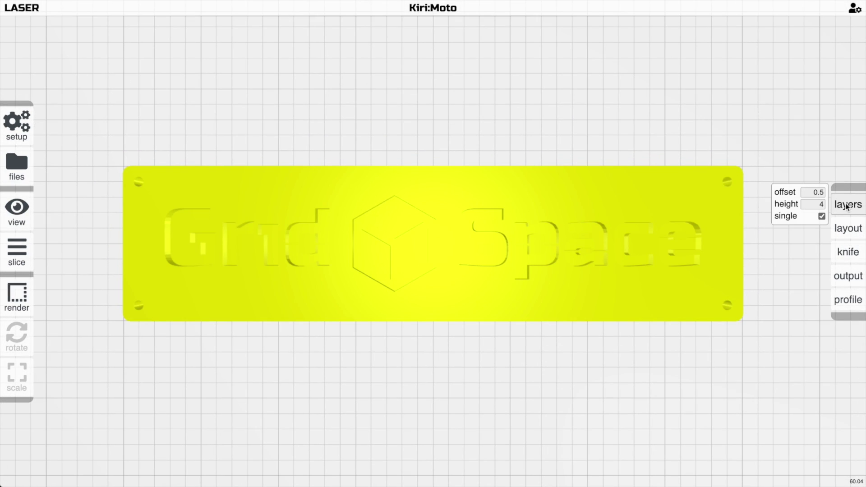
{"action": "left_click", "coordinate": [821, 204]}
{"action": "type", "text": "0"}
{"action": "key", "text": "Return"}
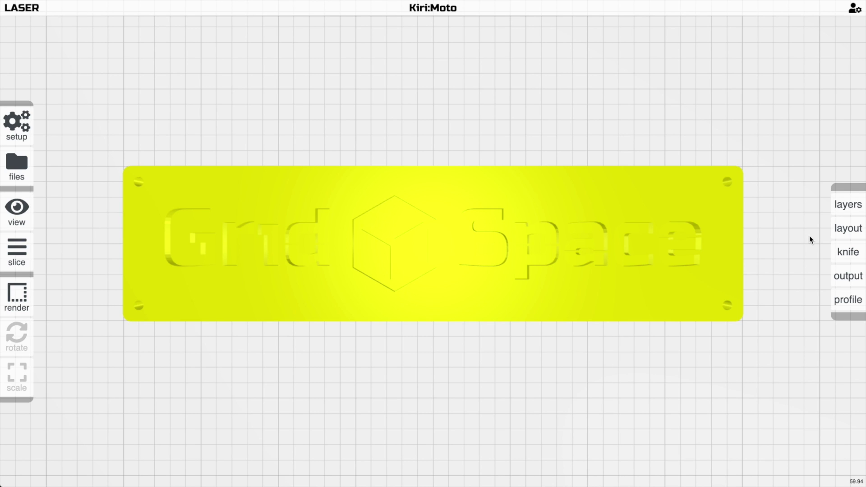
{"action": "mouse_move", "coordinate": [858, 277]}
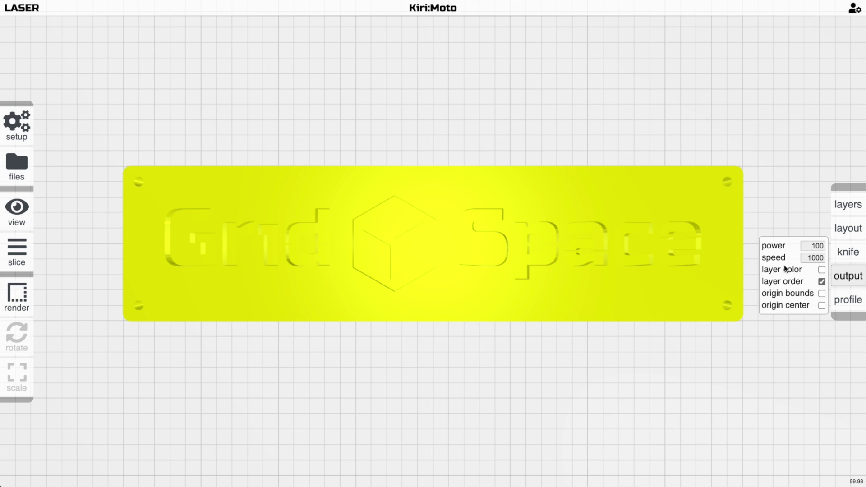
{"action": "left_click", "coordinate": [653, 246]}
Load the cube model with cut-out faces from the recent files.
{"action": "key", "text": "f"}
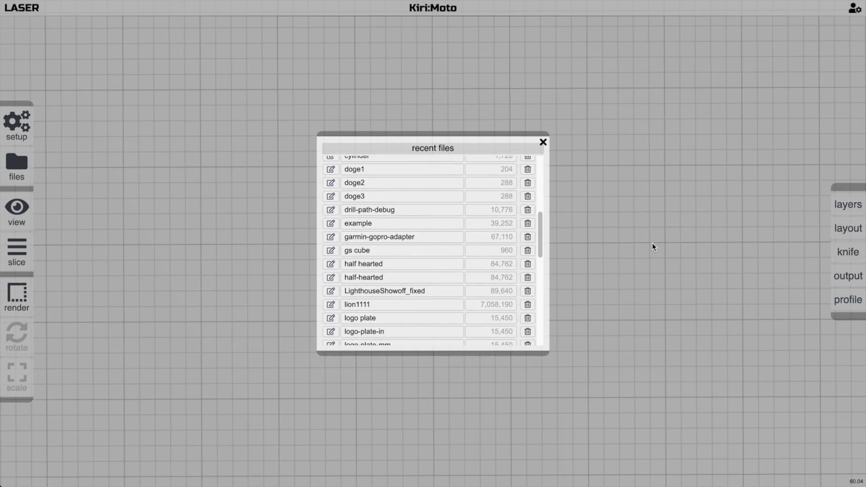
{"action": "scroll", "coordinate": [424, 267], "scroll_direction": "down", "scroll_amount": 4}
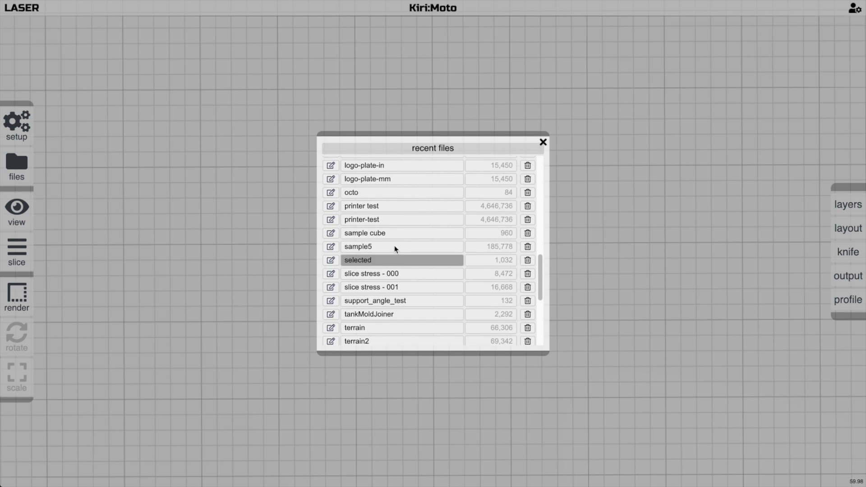
{"action": "scroll", "coordinate": [394, 244], "scroll_direction": "up", "scroll_amount": 6}
{"action": "left_click", "coordinate": [399, 298]}
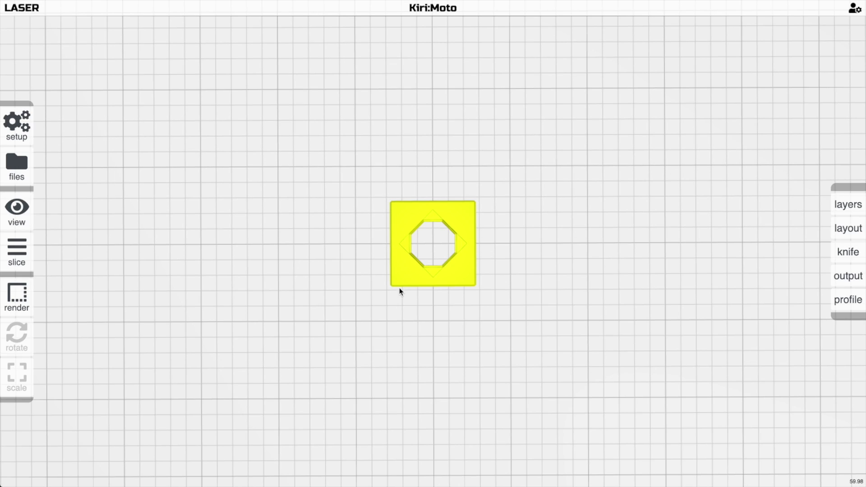
{"action": "left_click_drag", "start_coordinate": [501, 272], "coordinate": [456, 246]}
Disable the single layer option, slice the cube, and preview its layers laid out as flat pieces.
{"action": "key", "text": "s"}
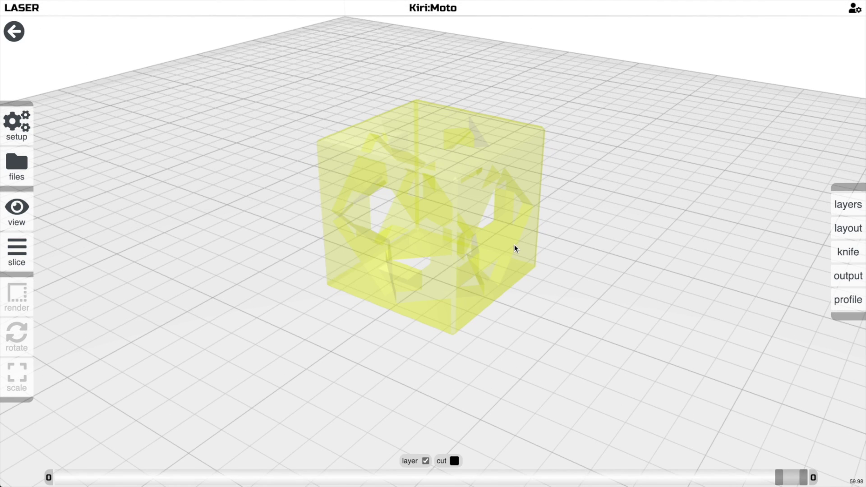
{"action": "key", "text": "Escape"}
{"action": "mouse_move", "coordinate": [848, 206]}
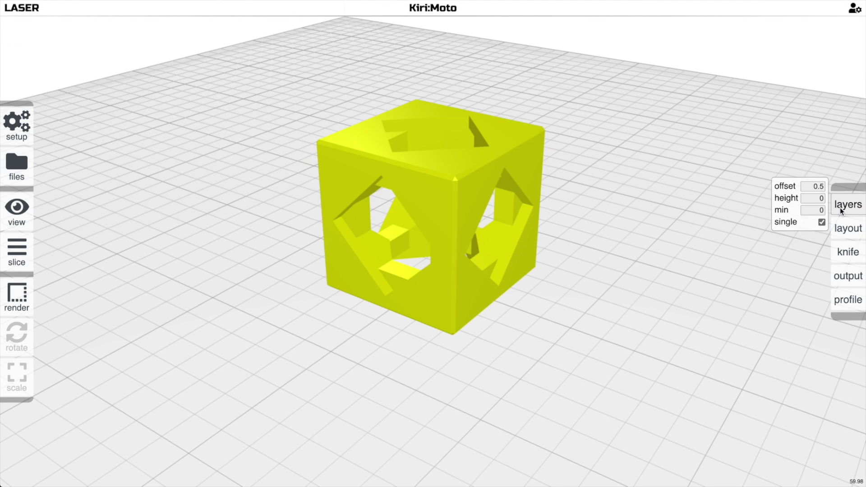
{"action": "left_click", "coordinate": [822, 222]}
{"action": "key", "text": "s"}
{"action": "scroll", "coordinate": [647, 229], "scroll_direction": "up", "scroll_amount": 1}
{"action": "left_click_drag", "start_coordinate": [647, 229], "coordinate": [693, 313]}
{"action": "key", "text": "p"}
{"action": "scroll", "coordinate": [618, 248], "scroll_direction": "down", "scroll_amount": 3}
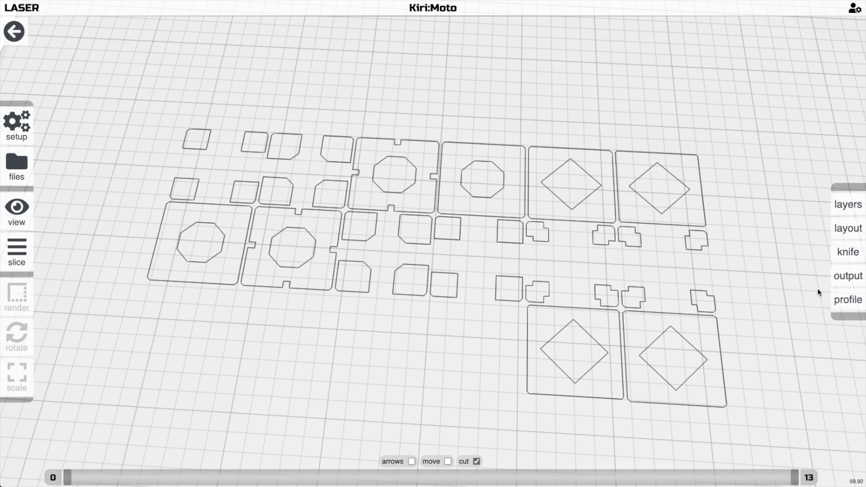
Enable the layer color output option and examine the color-coded cube pieces in the preview.
{"action": "left_click", "coordinate": [823, 270]}
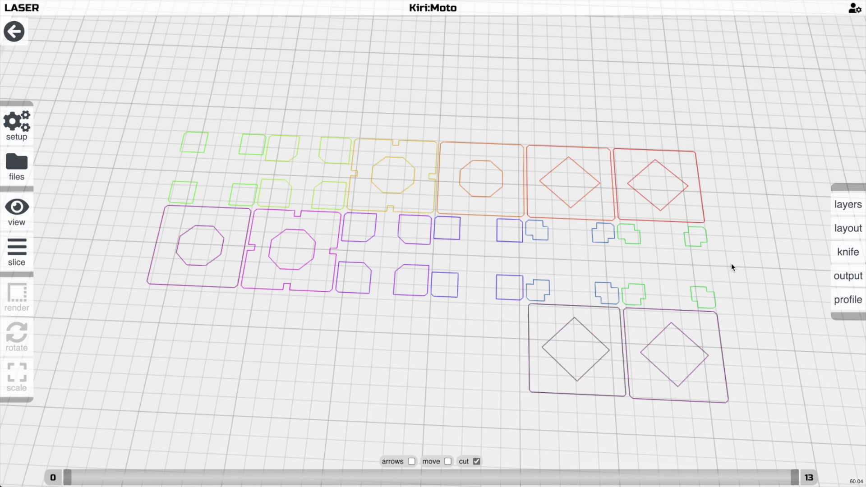
{"action": "left_click_drag", "start_coordinate": [732, 264], "coordinate": [740, 271]}
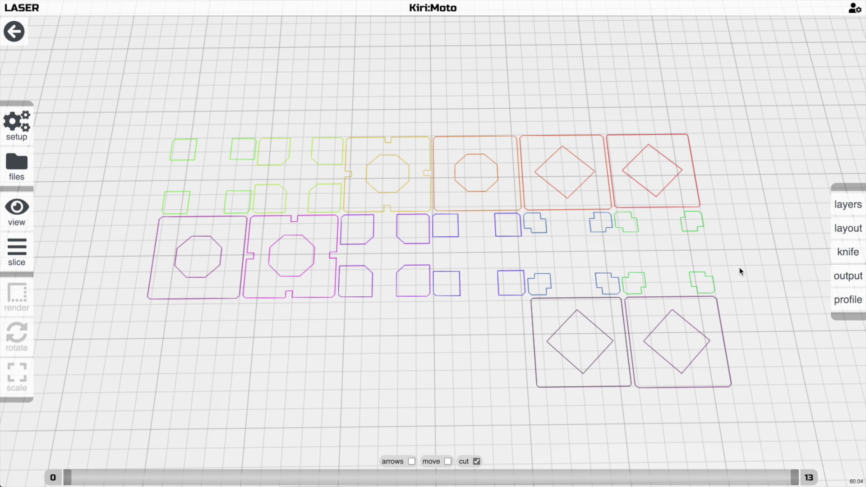
{"action": "left_click_drag", "start_coordinate": [740, 270], "coordinate": [738, 272]}
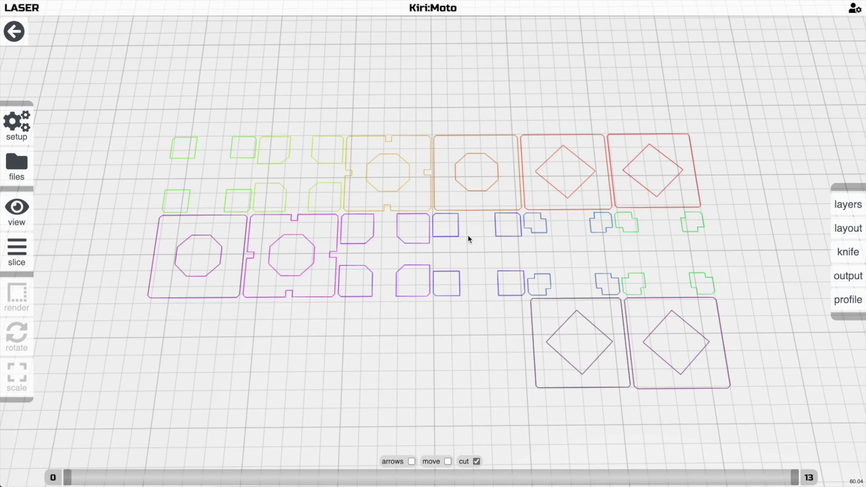
{"action": "left_click_drag", "start_coordinate": [753, 314], "coordinate": [761, 291]}
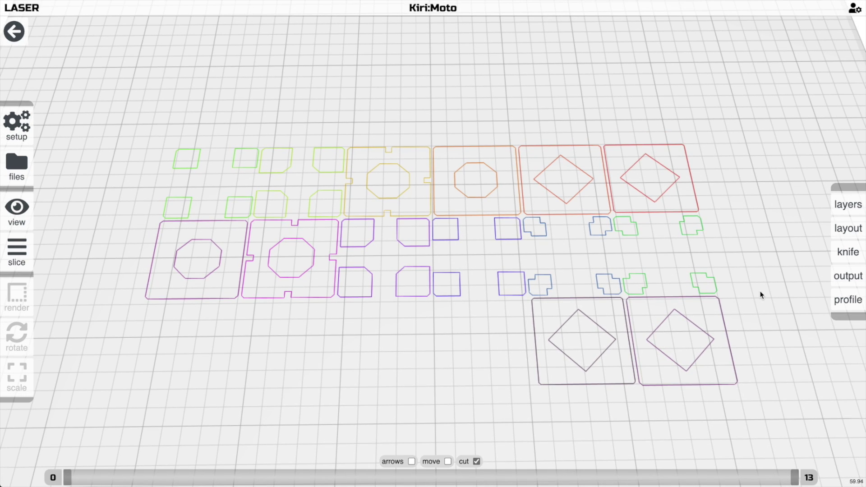
{"action": "left_click", "coordinate": [760, 292]}
{"action": "key", "text": "h"}
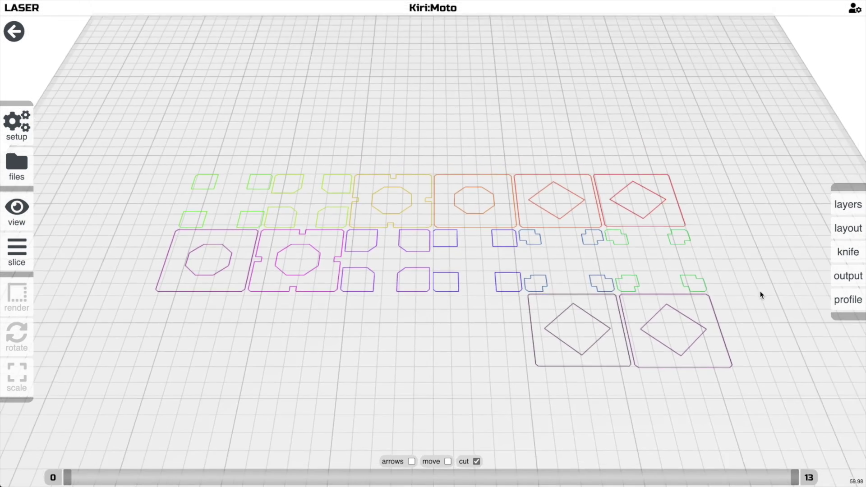
Return the cube to the arrange view and review the layer order, origin bounds and origin center output options.
{"action": "key", "text": "a"}
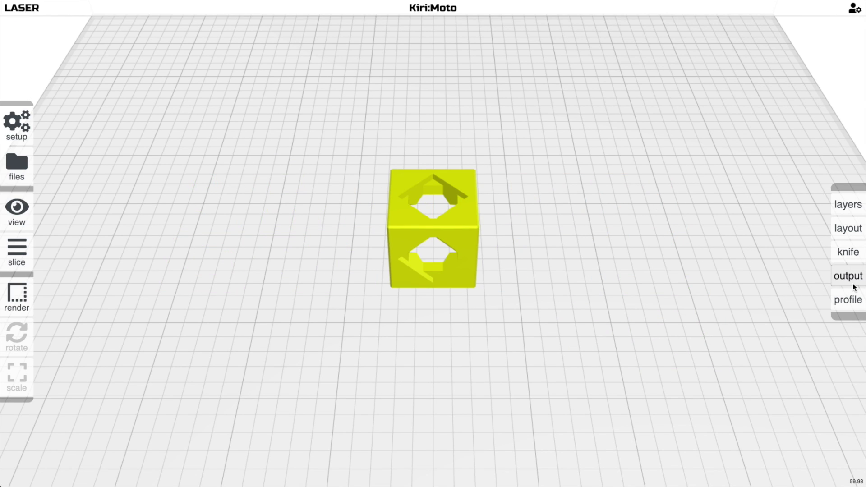
{"action": "mouse_move", "coordinate": [854, 284]}
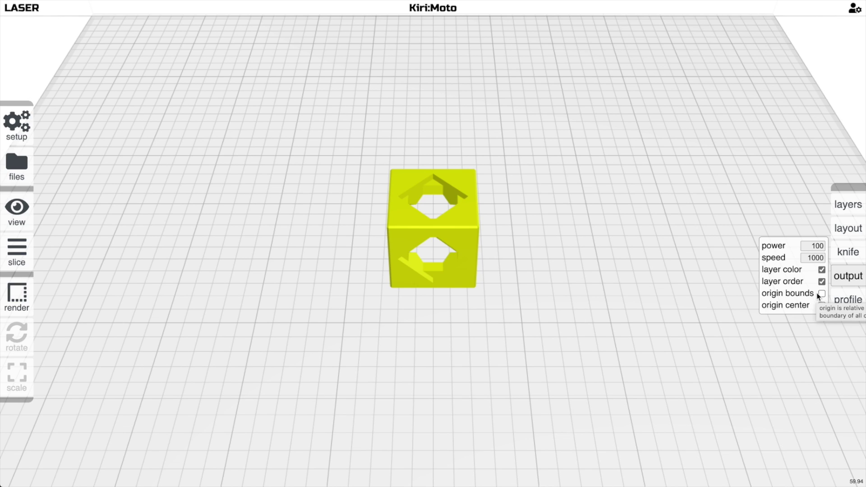
{"action": "left_click", "coordinate": [714, 217]}
Review the drag knife's cut depth, passes and tip offset, and enable drag knife output.
{"action": "scroll", "coordinate": [687, 238], "scroll_direction": "up", "scroll_amount": 3}
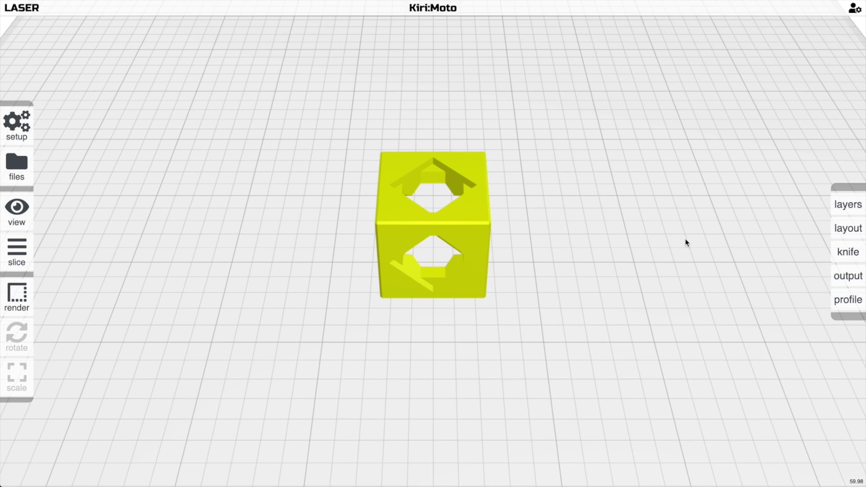
{"action": "mouse_move", "coordinate": [837, 261]}
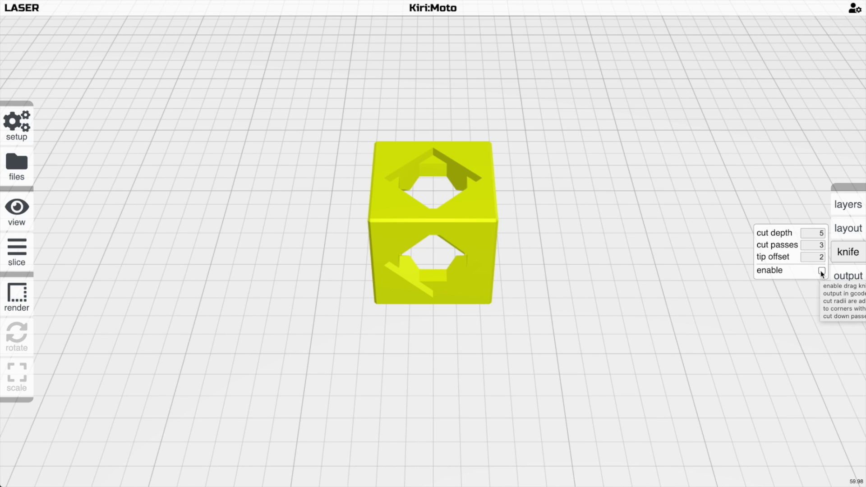
{"action": "left_click", "coordinate": [821, 271]}
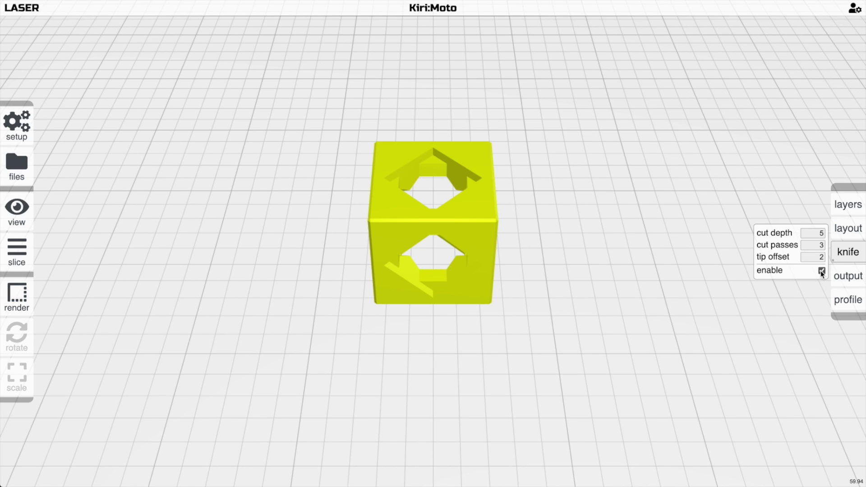
Delete the cube from the workspace and load the logo plate model from the recent files.
{"action": "scroll", "coordinate": [718, 260], "scroll_direction": "up", "scroll_amount": 2}
{"action": "left_click", "coordinate": [646, 251]}
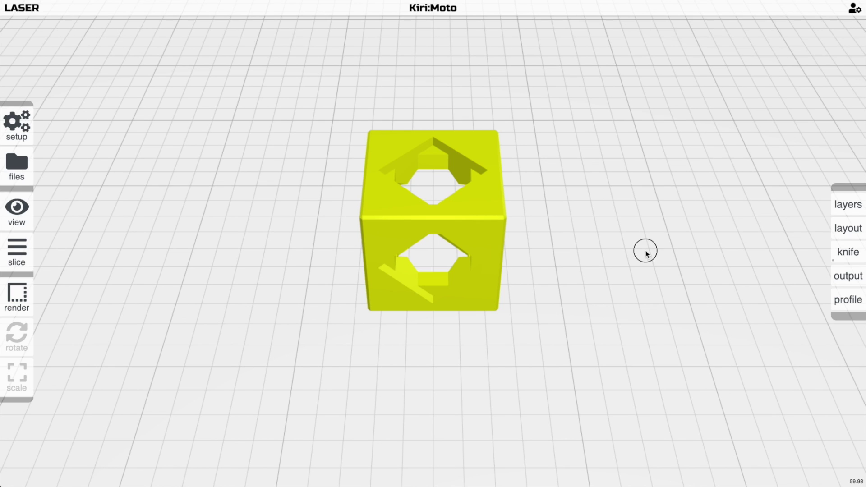
{"action": "key", "text": "super+a"}
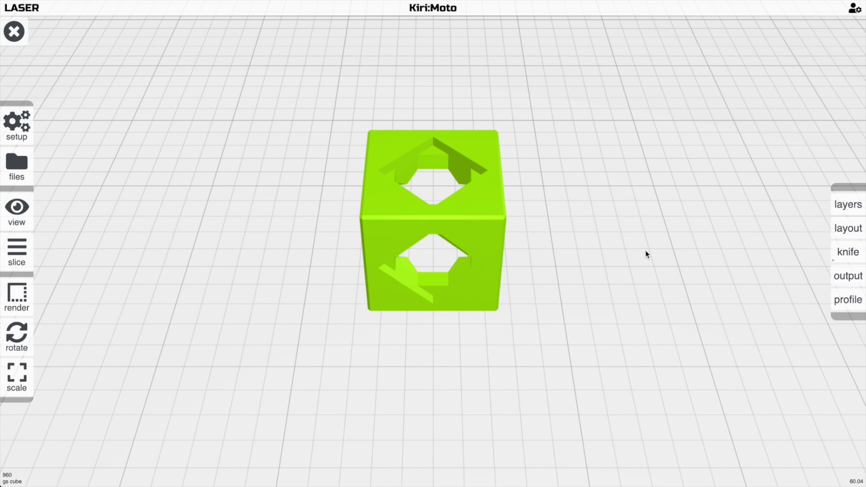
{"action": "key", "text": "Delete"}
{"action": "key", "text": "r"}
{"action": "scroll", "coordinate": [462, 205], "scroll_direction": "down", "scroll_amount": 3}
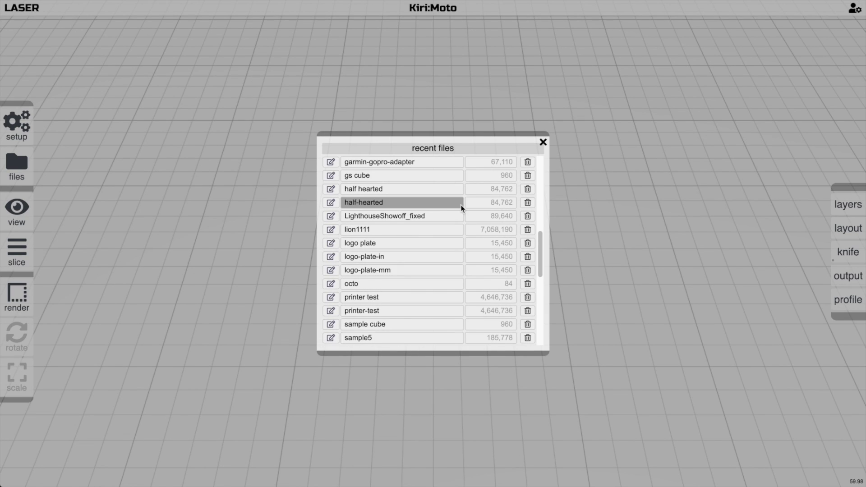
{"action": "left_click", "coordinate": [447, 242]}
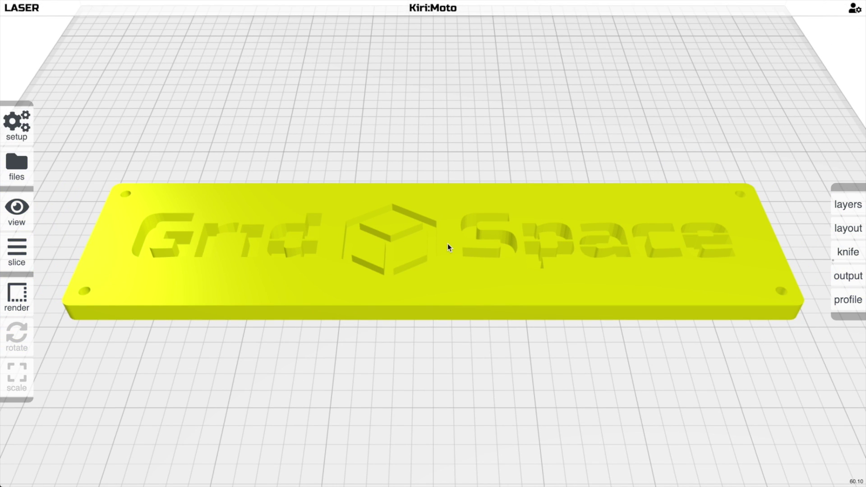
Slice the logo plate, preview its drag knife output, and examine the cutting paths around the lettering.
{"action": "scroll", "coordinate": [759, 248], "scroll_direction": "down", "scroll_amount": 2}
{"action": "key", "text": "s"}
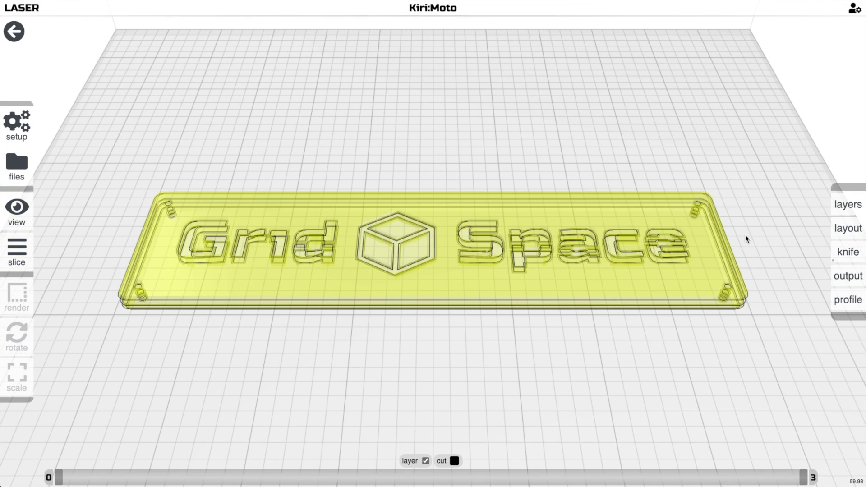
{"action": "key", "text": "p"}
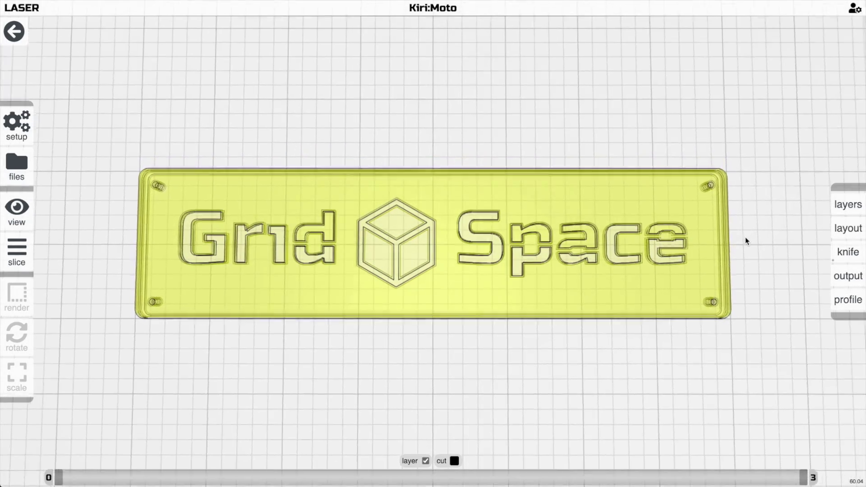
{"action": "scroll", "coordinate": [745, 237], "scroll_direction": "down", "scroll_amount": 2}
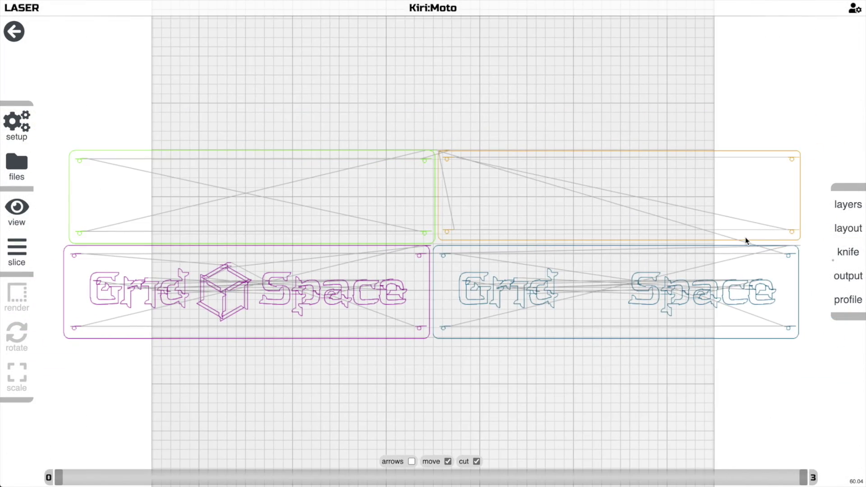
{"action": "scroll", "coordinate": [746, 237], "scroll_direction": "up", "scroll_amount": 4}
{"action": "right_click_drag", "start_coordinate": [689, 246], "coordinate": [514, 191]}
{"action": "scroll", "coordinate": [514, 191], "scroll_direction": "up", "scroll_amount": 4}
{"action": "scroll", "coordinate": [514, 191], "scroll_direction": "up", "scroll_amount": 4}
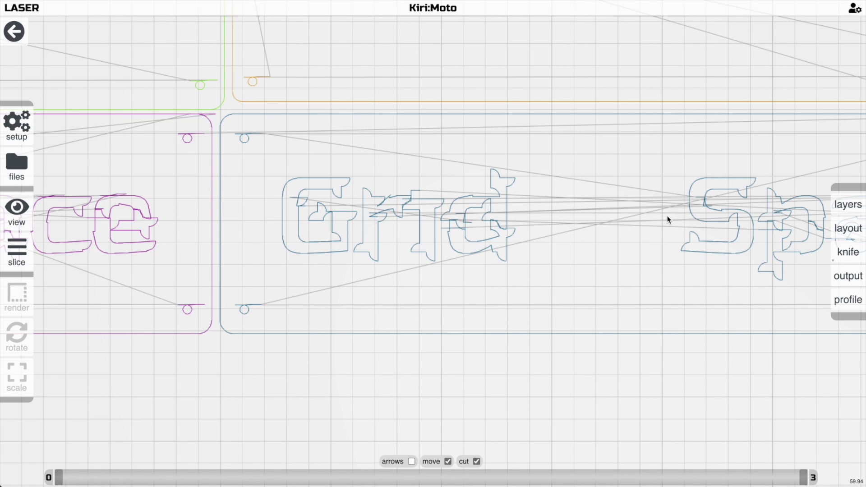
Change the drag knife's tip offset and regenerate the preview to compare the corner paths on the letters.
{"action": "left_click", "coordinate": [849, 252]}
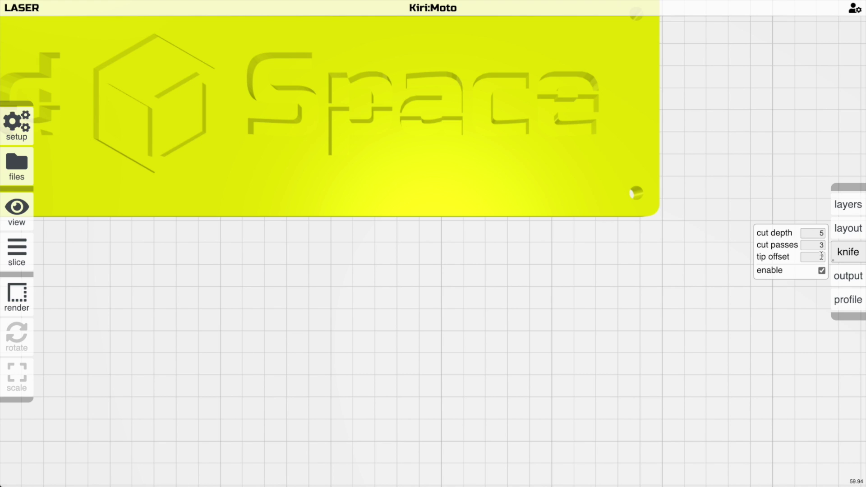
{"action": "double_click", "coordinate": [821, 257]}
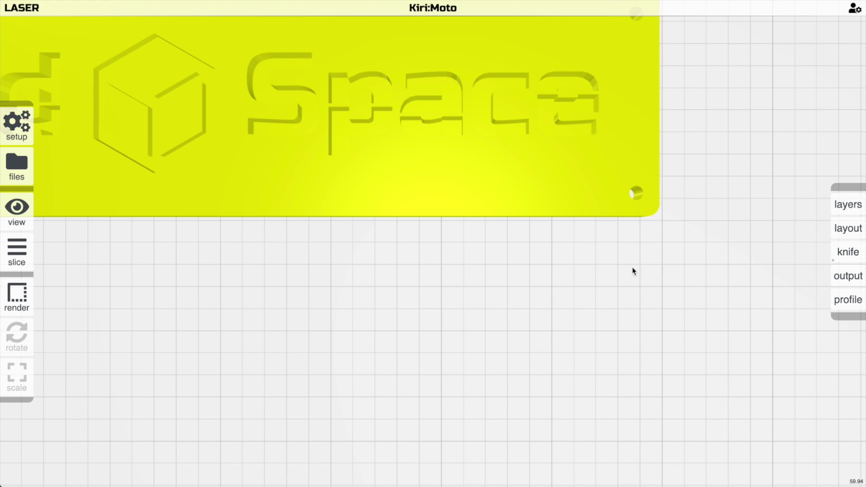
{"action": "key", "text": "s"}
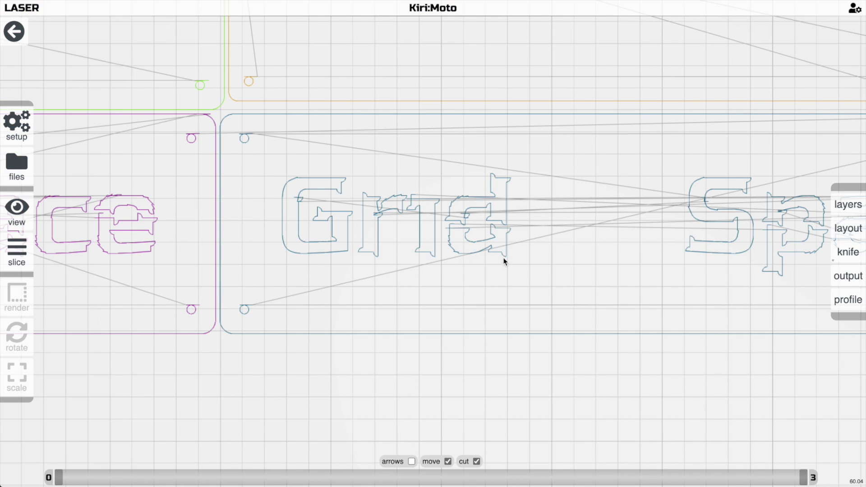
{"action": "scroll", "coordinate": [513, 242], "scroll_direction": "down", "scroll_amount": 5}
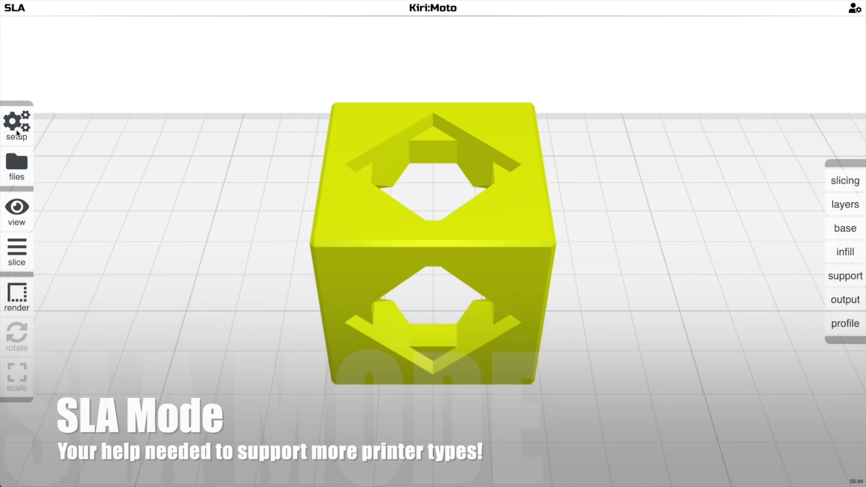
Review the SLA device setup with the standard Anycubic Photon and Photon S printers, and return to the cube.
{"action": "left_click", "coordinate": [17, 128]}
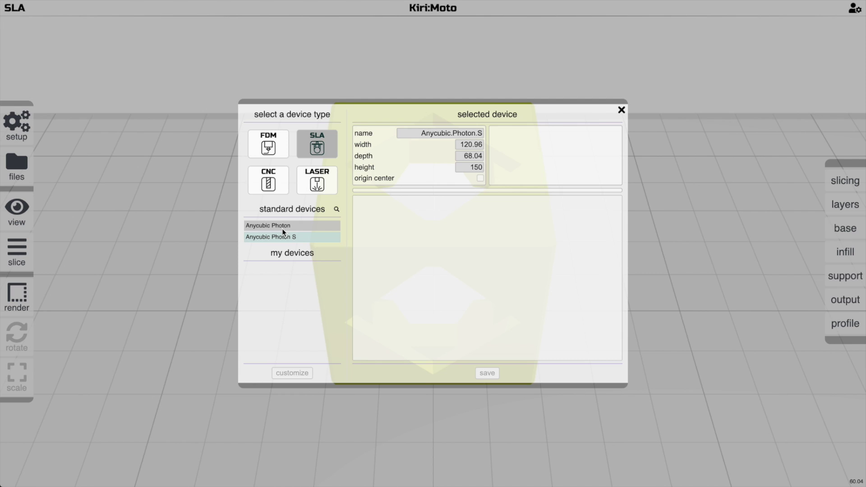
{"action": "left_click", "coordinate": [621, 110]}
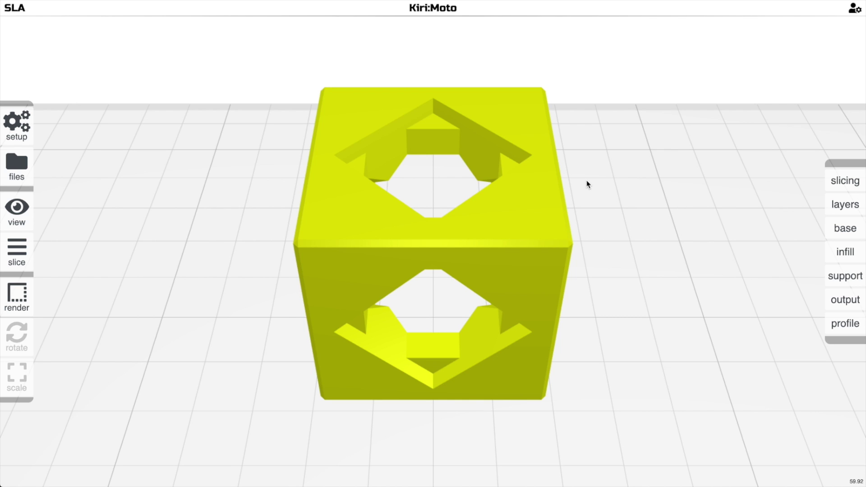
{"action": "scroll", "coordinate": [587, 184], "scroll_direction": "down", "scroll_amount": 1}
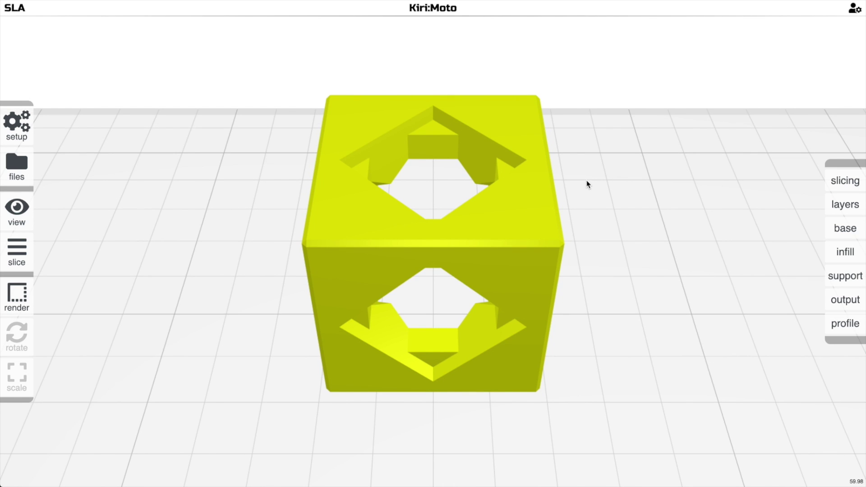
{"action": "left_click_drag", "start_coordinate": [588, 184], "coordinate": [605, 210]}
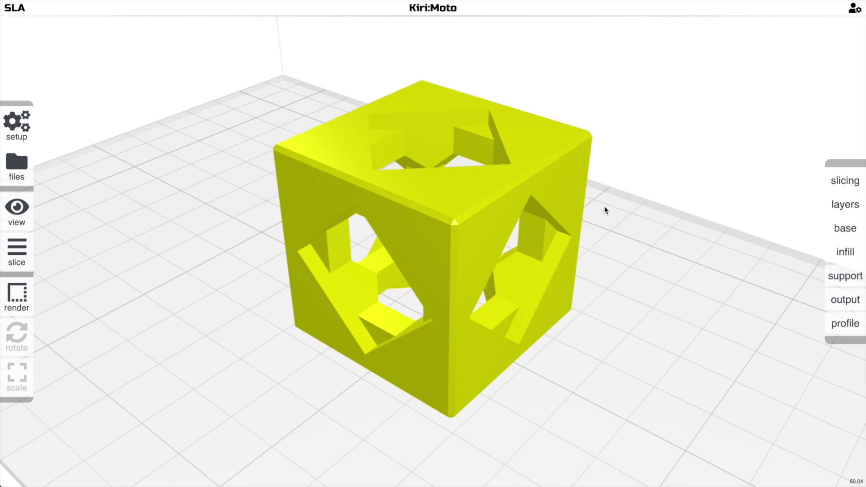
Review the SLA layer height and shell options, slice the cube, and view the sliced result.
{"action": "mouse_move", "coordinate": [844, 189]}
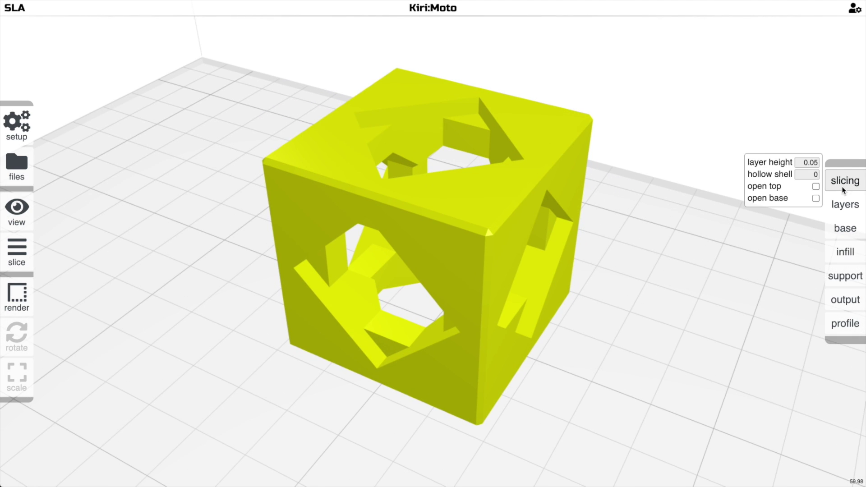
{"action": "key", "text": "s"}
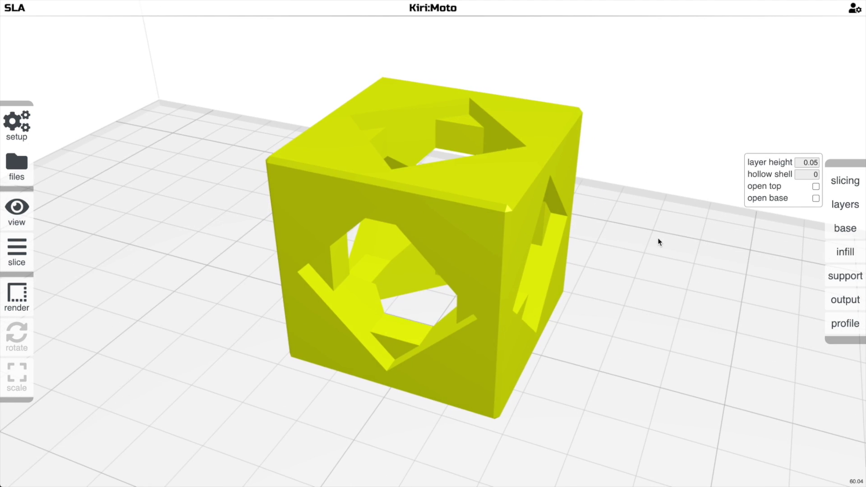
{"action": "left_click_drag", "start_coordinate": [657, 237], "coordinate": [642, 217]}
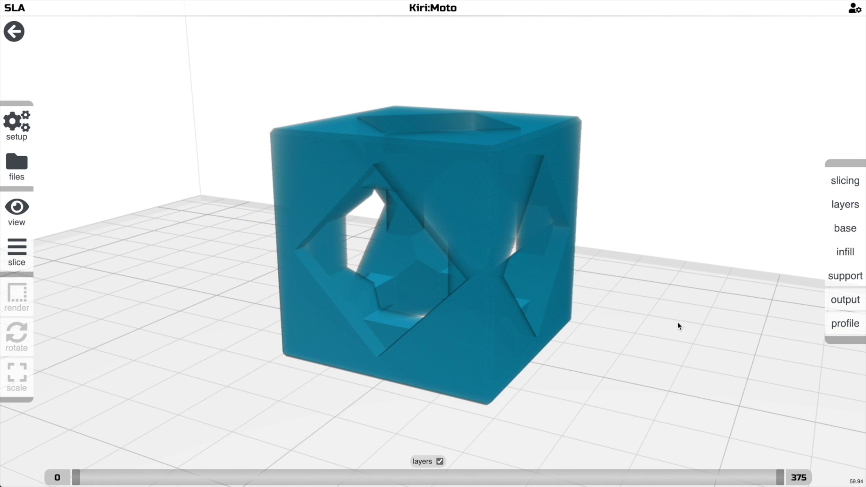
{"action": "left_click_drag", "start_coordinate": [678, 322], "coordinate": [662, 394]}
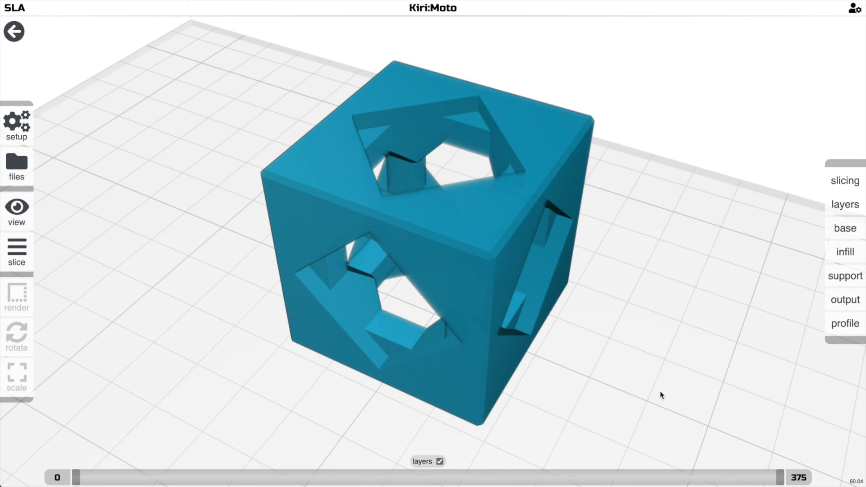
Step down through the solid cube's upper layers to inspect its interior, and restore the full layer range.
{"action": "scroll", "coordinate": [661, 391], "scroll_direction": "down", "scroll_amount": 10, "text": "shift"}
{"action": "key", "text": "Down"}
{"action": "key", "text": "Down"}
{"action": "key", "text": "Down"}
{"action": "key", "text": "Down"}
{"action": "key", "text": "Down"}
{"action": "key", "text": "Down"}
{"action": "key", "text": "Down"}
{"action": "key", "text": "Down"}
{"action": "key", "text": "Down"}
{"action": "key", "text": "Down"}
{"action": "key", "text": "Down"}
{"action": "key", "text": "Down"}
{"action": "key", "text": "Down"}
{"action": "key", "text": "Down"}
{"action": "key", "text": "Down"}
{"action": "key", "text": "Down"}
{"action": "key", "text": "Down"}
{"action": "key", "text": "Down"}
{"action": "key", "text": "Down"}
{"action": "key", "text": "Down"}
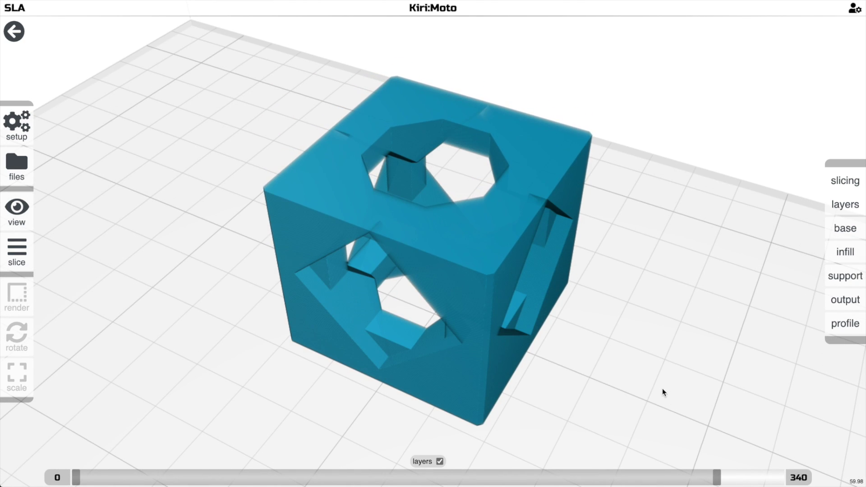
{"action": "key", "text": "0"}
Set the hollow shell to 0.75 and slice the cube again.
{"action": "left_click", "coordinate": [833, 174]}
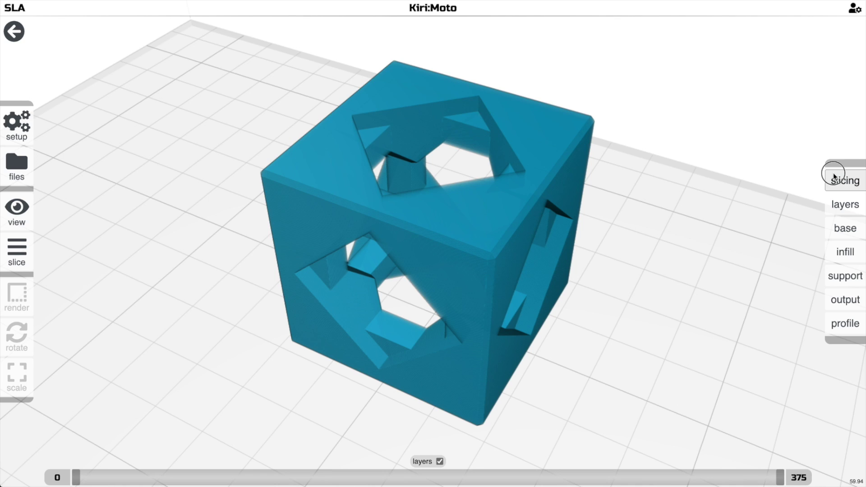
{"action": "left_click", "coordinate": [812, 174]}
{"action": "key", "text": "BackSpace"}
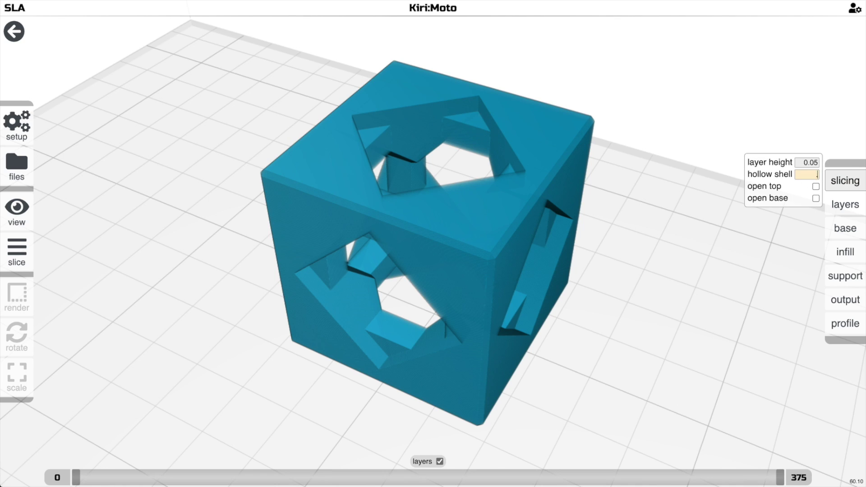
{"action": "key", "text": "s"}
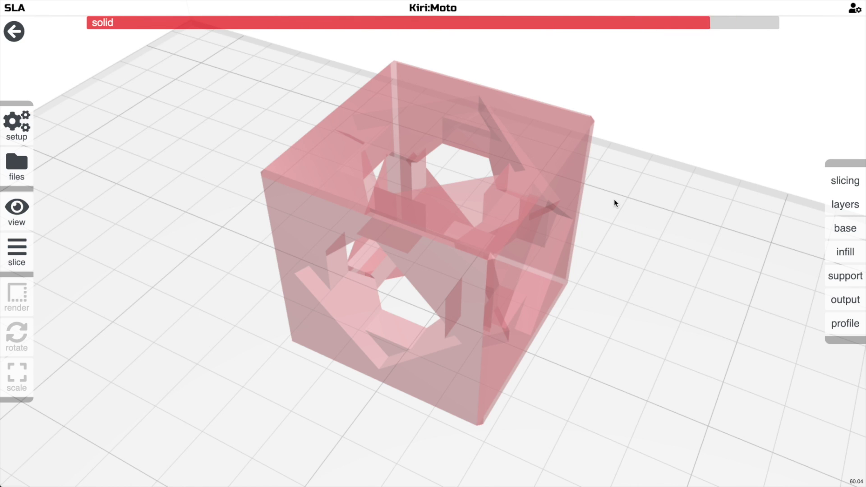
{"action": "left_click_drag", "start_coordinate": [614, 199], "coordinate": [594, 225]}
Step down and back up through the hollowed cube's layers to inspect the shell walls and cavities.
{"action": "key", "text": "1"}
{"action": "key", "text": "1"}
{"action": "scroll", "coordinate": [591, 219], "scroll_direction": "down", "scroll_amount": 17, "text": "shift"}
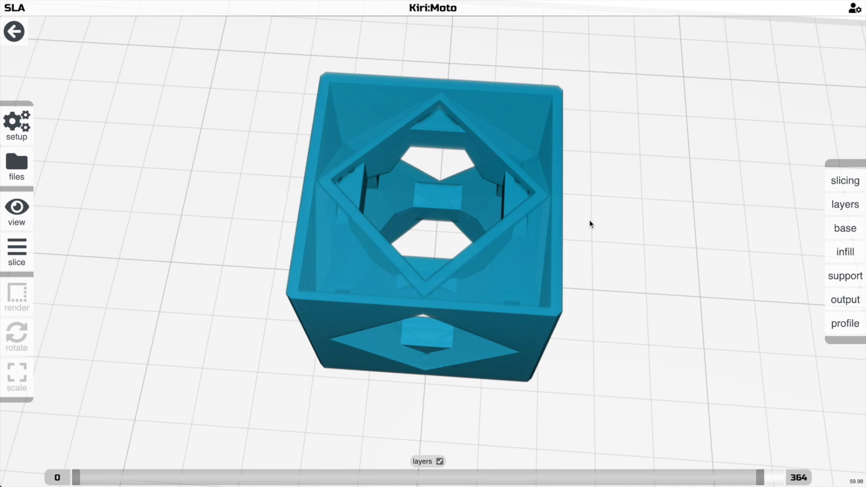
{"action": "key", "text": "Down"}
{"action": "key", "text": "Down"}
{"action": "key", "text": "Down"}
{"action": "key", "text": "Down"}
{"action": "key", "text": "Down"}
{"action": "key", "text": "Down"}
{"action": "key", "text": "Down"}
{"action": "key", "text": "Down"}
{"action": "key", "text": "Down"}
{"action": "key", "text": "Down"}
{"action": "key", "text": "Down"}
{"action": "key", "text": "Down"}
{"action": "key", "text": "Down"}
{"action": "key", "text": "Down"}
{"action": "key", "text": "Down"}
{"action": "key", "text": "Down"}
{"action": "key", "text": "Down"}
{"action": "key", "text": "Down"}
{"action": "key", "text": "Down"}
{"action": "key", "text": "Down"}
{"action": "left_click_drag", "start_coordinate": [590, 219], "coordinate": [607, 195]}
{"action": "key", "text": "Up"}
{"action": "key", "text": "Up"}
{"action": "key", "text": "Up"}
{"action": "key", "text": "Up"}
{"action": "key", "text": "Up"}
{"action": "key", "text": "Up"}
{"action": "key", "text": "Up"}
{"action": "key", "text": "Up"}
{"action": "key", "text": "Up"}
{"action": "key", "text": "Up"}
{"action": "key", "text": "Up"}
{"action": "key", "text": "Up"}
{"action": "key", "text": "Up"}
{"action": "key", "text": "Up"}
{"action": "key", "text": "Up"}
{"action": "key", "text": "Up"}
{"action": "key", "text": "Up"}
{"action": "key", "text": "Up"}
{"action": "key", "text": "Up"}
{"action": "key", "text": "Up"}
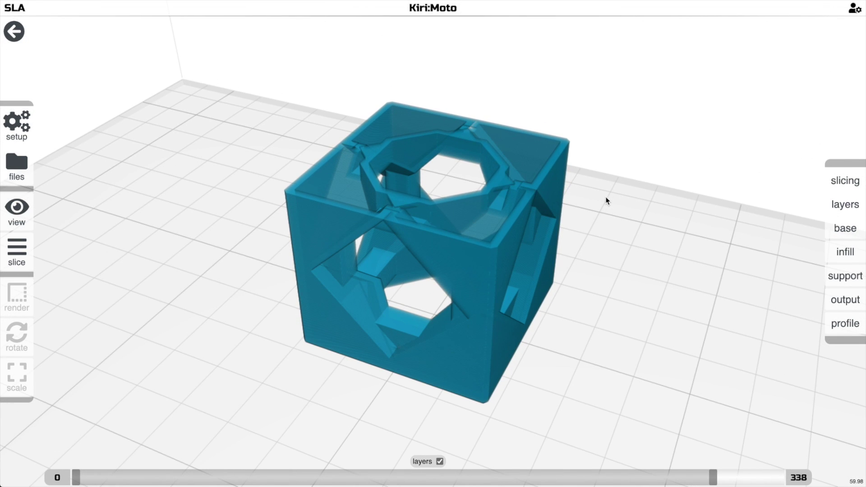
{"action": "key", "text": "Up"}
{"action": "key", "text": "Up"}
{"action": "key", "text": "Up"}
{"action": "key", "text": "Up"}
{"action": "key", "text": "Up"}
{"action": "key", "text": "Up"}
{"action": "key", "text": "Up"}
{"action": "key", "text": "Up"}
{"action": "key", "text": "Up"}
{"action": "key", "text": "Up"}
{"action": "key", "text": "Up"}
{"action": "key", "text": "Up"}
{"action": "key", "text": "Up"}
{"action": "key", "text": "Up"}
{"action": "key", "text": "Up"}
{"action": "key", "text": "Up"}
{"action": "key", "text": "Up"}
{"action": "key", "text": "Up"}
{"action": "key", "text": "Up"}
{"action": "key", "text": "Up"}
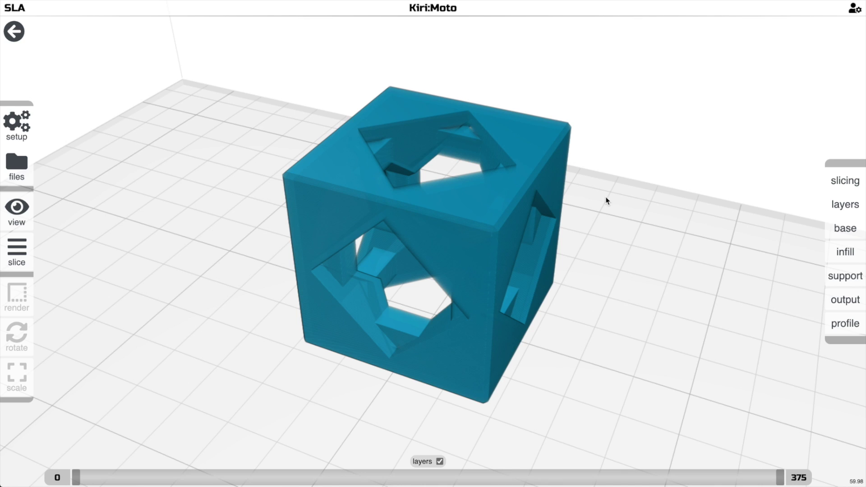
{"action": "left_click_drag", "start_coordinate": [606, 197], "coordinate": [621, 197]}
Return the cube to the arrange view, enable the open top option, and slice it again.
{"action": "key", "text": "a"}
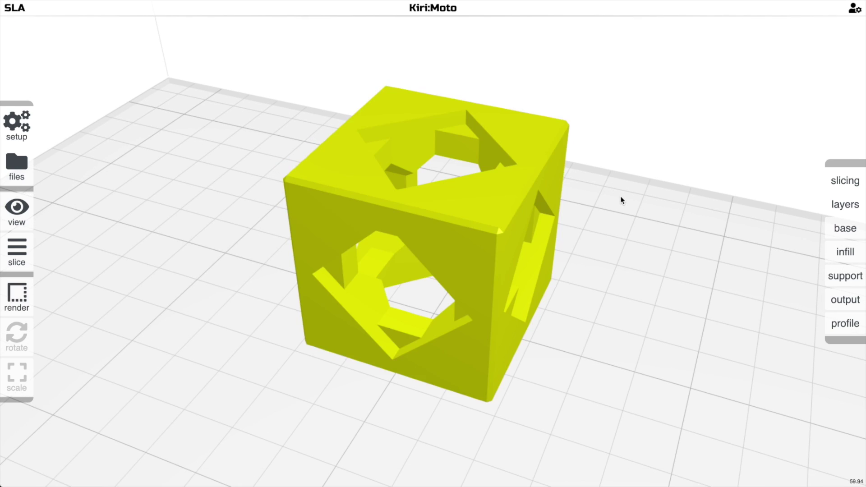
{"action": "mouse_move", "coordinate": [843, 182]}
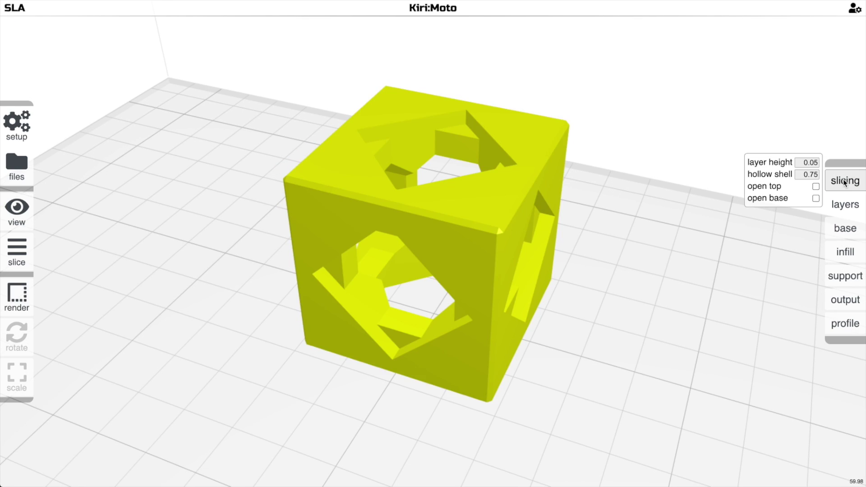
{"action": "left_click", "coordinate": [816, 187]}
{"action": "left_click_drag", "start_coordinate": [699, 195], "coordinate": [650, 194]}
{"action": "key", "text": "s"}
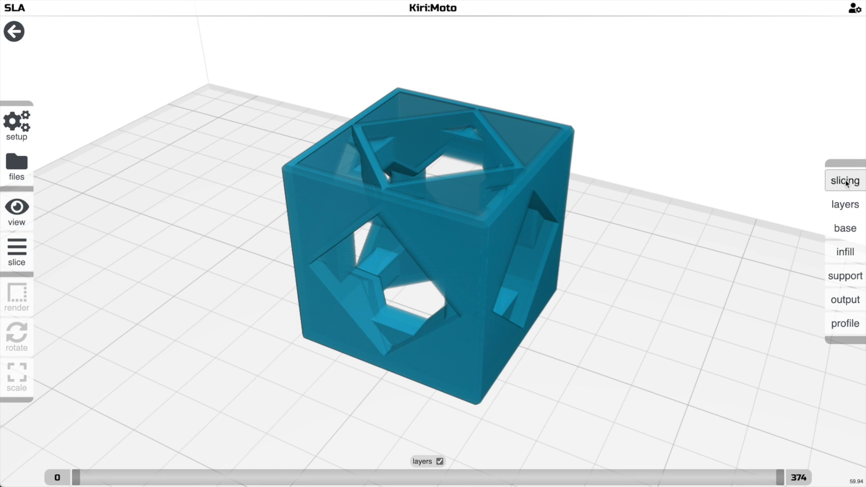
Enable the open base option and slice the open-topped cube again.
{"action": "left_click", "coordinate": [846, 181]}
{"action": "left_click", "coordinate": [817, 198]}
{"action": "left_click_drag", "start_coordinate": [691, 221], "coordinate": [681, 271]}
{"action": "key", "text": "s"}
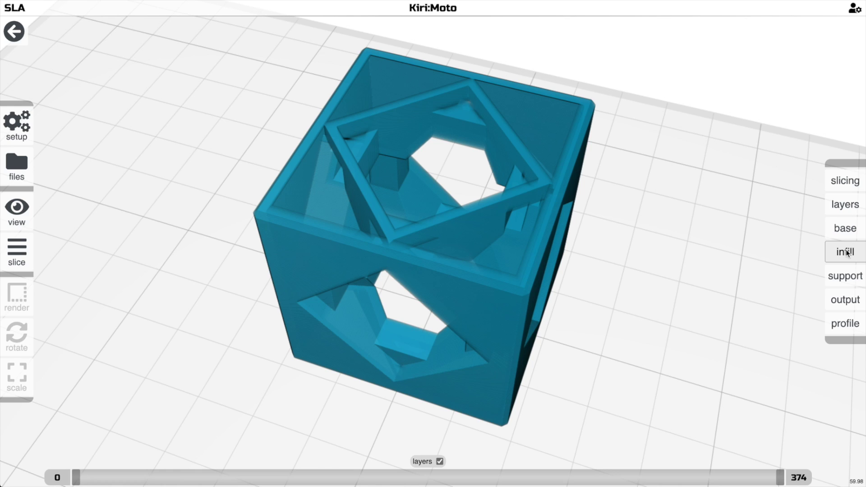
Set the infill density to 0.2 and slice the cube again.
{"action": "mouse_move", "coordinate": [846, 256]}
{"action": "left_click", "coordinate": [808, 246]}
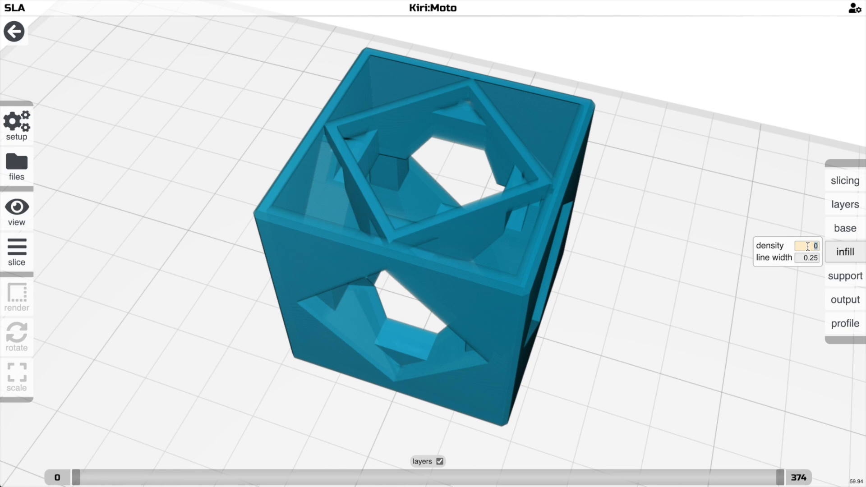
{"action": "type", "text": ".2"}
{"action": "key", "text": "Return"}
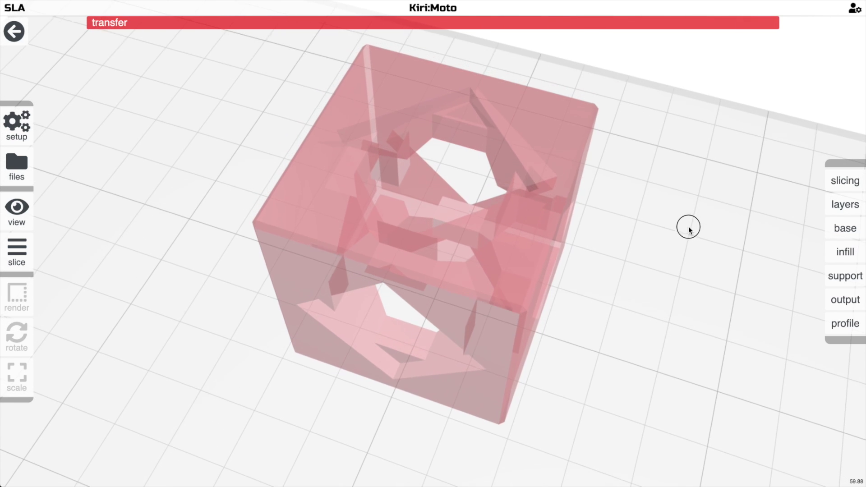
{"action": "mouse_move", "coordinate": [688, 227]}
{"action": "left_mouse_down"}
{"action": "mouse_move", "coordinate": [679, 273]}
{"action": "mouse_move", "coordinate": [678, 237]}
{"action": "left_mouse_up"}
Review the infill line width setting and lower the visible layer range to inspect the hatch pattern inside the shell.
{"action": "left_click", "coordinate": [846, 254]}
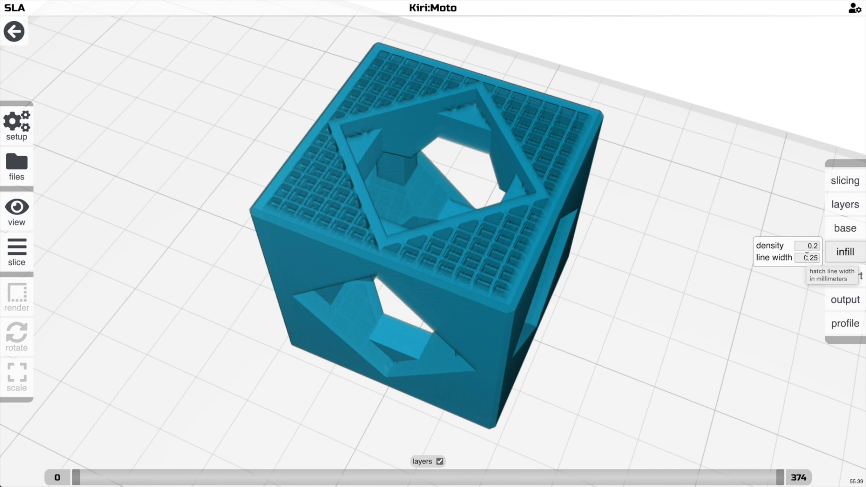
{"action": "mouse_move", "coordinate": [700, 222]}
{"action": "left_mouse_down"}
{"action": "mouse_move", "coordinate": [704, 244]}
{"action": "mouse_move", "coordinate": [721, 258]}
{"action": "mouse_move", "coordinate": [741, 234]}
{"action": "mouse_move", "coordinate": [692, 222]}
{"action": "mouse_move", "coordinate": [697, 238]}
{"action": "left_mouse_up"}
{"action": "scroll", "coordinate": [696, 238], "scroll_direction": "down", "scroll_amount": 8, "text": "shift"}
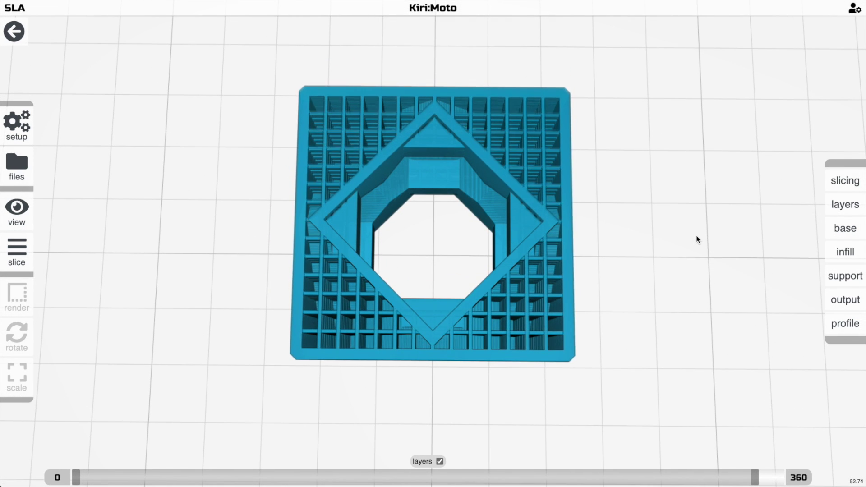
Step down through single layers to layer 336 to examine how the infill lines alternate inside the shell.
{"action": "key", "text": "v"}
{"action": "scroll", "coordinate": [697, 238], "scroll_direction": "up", "scroll_amount": 3}
{"action": "scroll", "coordinate": [696, 238], "scroll_direction": "down", "scroll_amount": 13, "text": "shift"}
{"action": "key", "text": "Down"}
{"action": "key", "text": "Down"}
{"action": "key", "text": "Down"}
{"action": "key", "text": "Down"}
{"action": "key", "text": "Down"}
{"action": "key", "text": "Down"}
{"action": "key", "text": "Down"}
{"action": "key", "text": "Down"}
{"action": "key", "text": "Down"}
{"action": "key", "text": "Down"}
{"action": "key", "text": "Down"}
{"action": "key", "text": "Down"}
{"action": "key", "text": "Down"}
{"action": "key", "text": "Down"}
{"action": "key", "text": "Down"}
{"action": "key", "text": "Down"}
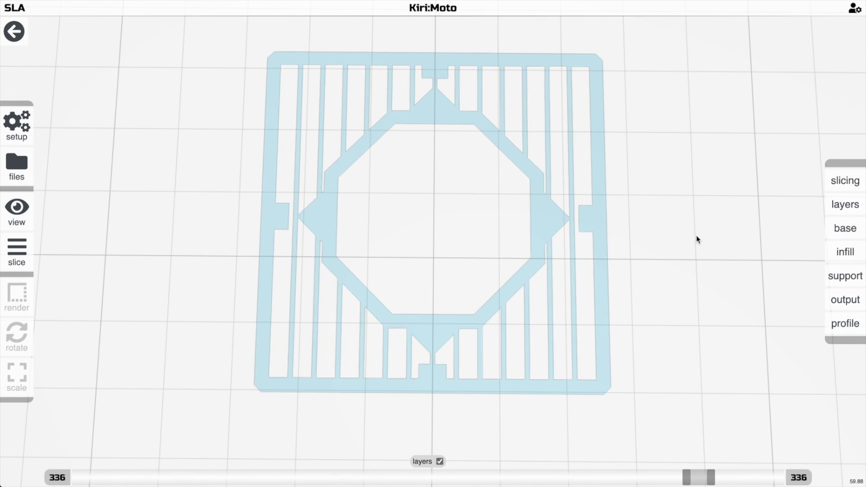
Restore the full layer range and inspect the complete infilled cube at an angle.
{"action": "key", "text": "End"}
{"action": "key", "text": "Home"}
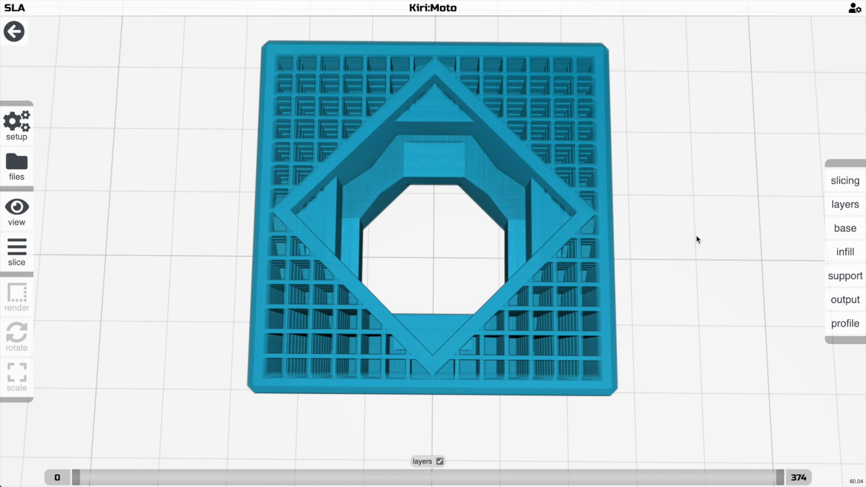
{"action": "left_click_drag", "start_coordinate": [697, 235], "coordinate": [645, 193]}
{"action": "left_click_drag", "start_coordinate": [644, 183], "coordinate": [663, 200]}
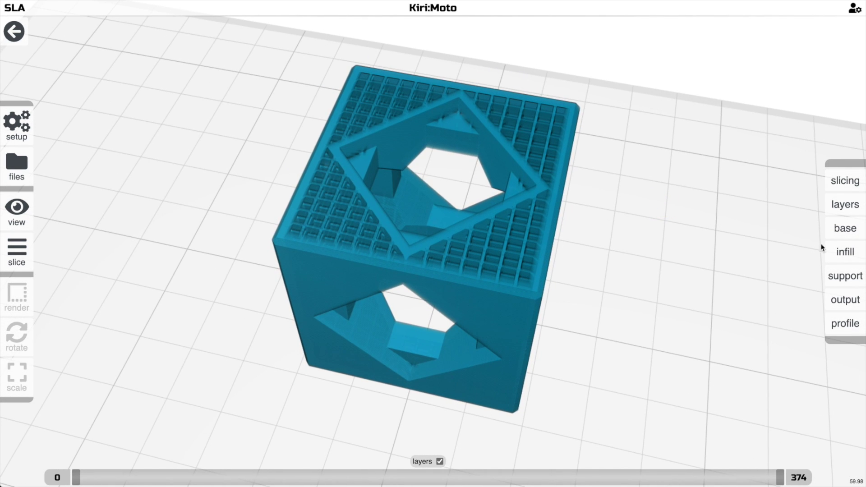
Review the light time and peel settings for the regular layers and the base layers.
{"action": "mouse_move", "coordinate": [843, 206]}
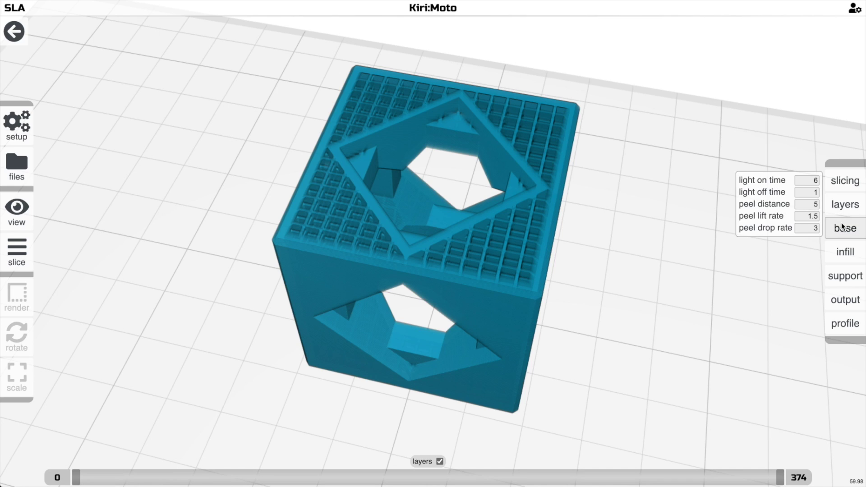
{"action": "mouse_move", "coordinate": [843, 226]}
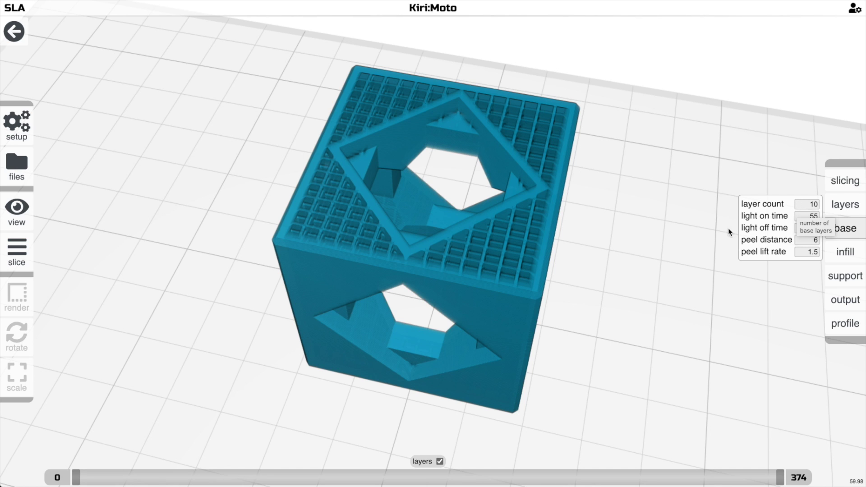
{"action": "left_click_drag", "start_coordinate": [669, 235], "coordinate": [669, 193]}
{"action": "scroll", "coordinate": [664, 207], "scroll_direction": "down", "scroll_amount": 3}
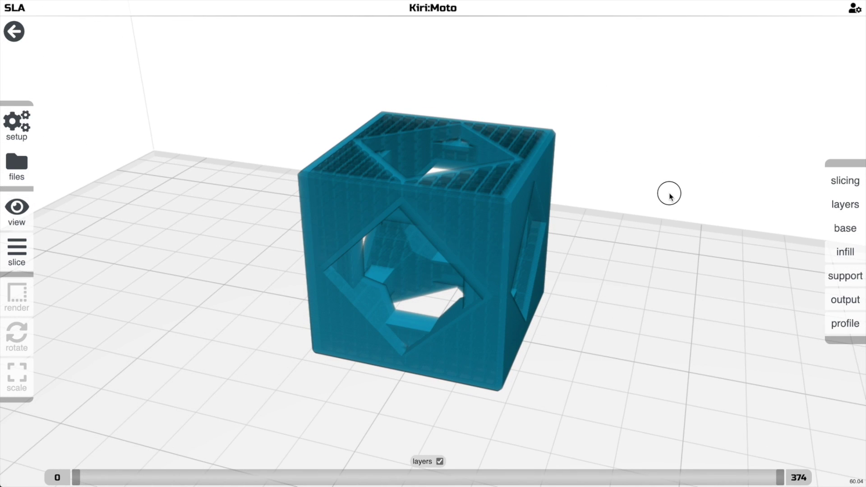
Enable supports, slice the cube again, and inspect the support base beneath it.
{"action": "scroll", "coordinate": [802, 234], "scroll_direction": "up", "scroll_amount": 2}
{"action": "scroll", "coordinate": [802, 232], "scroll_direction": "up", "scroll_amount": 2}
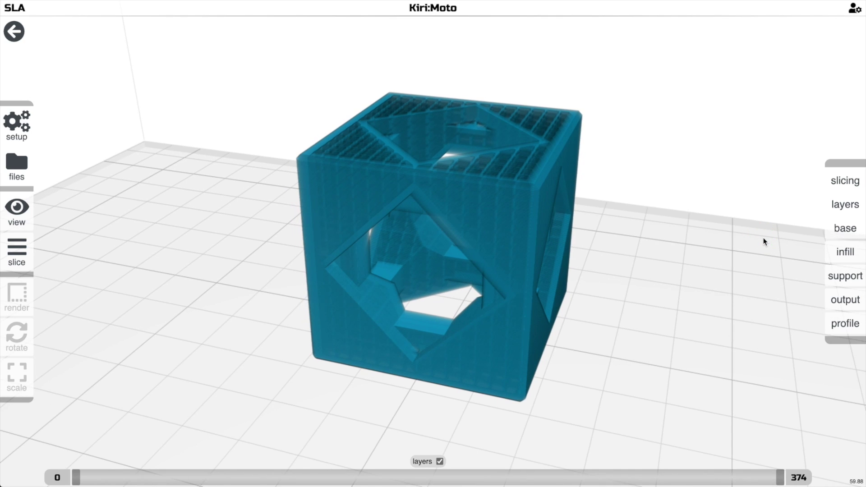
{"action": "mouse_move", "coordinate": [836, 273]}
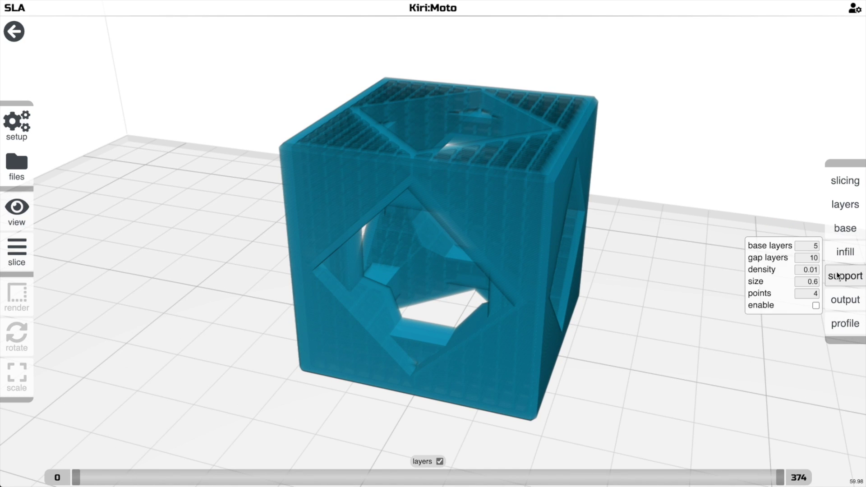
{"action": "left_click", "coordinate": [816, 306]}
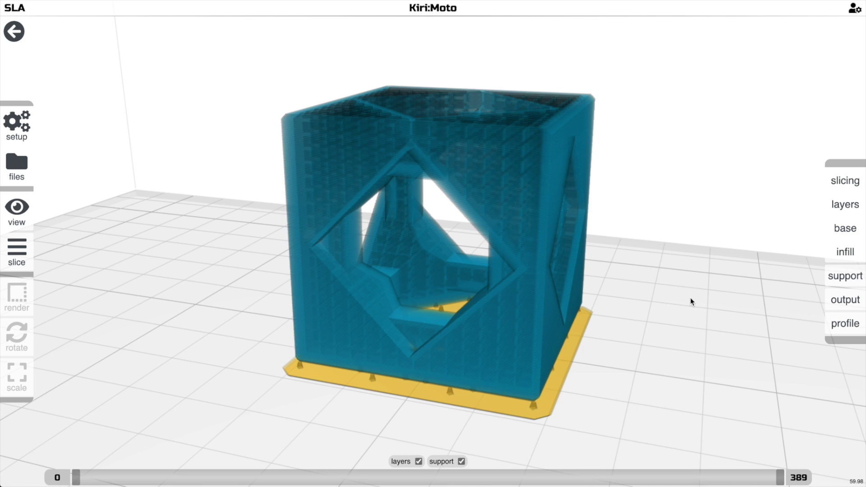
{"action": "left_click_drag", "start_coordinate": [687, 290], "coordinate": [657, 268]}
Return the cube to the arrange view and review the anti-alias choices and z offset in the output settings.
{"action": "key", "text": "a"}
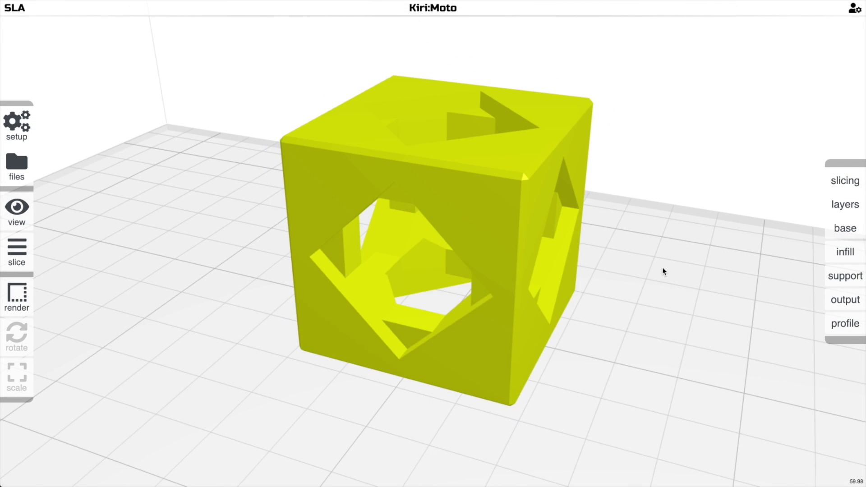
{"action": "left_click", "coordinate": [845, 301]}
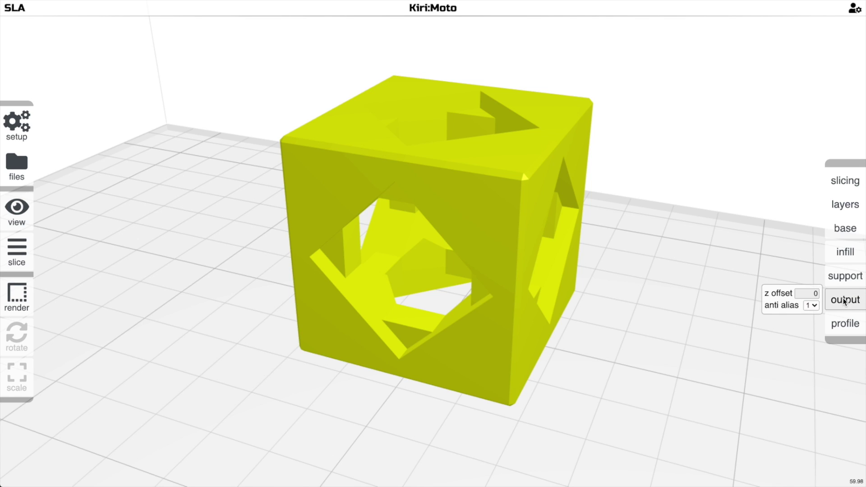
{"action": "left_click", "coordinate": [815, 306]}
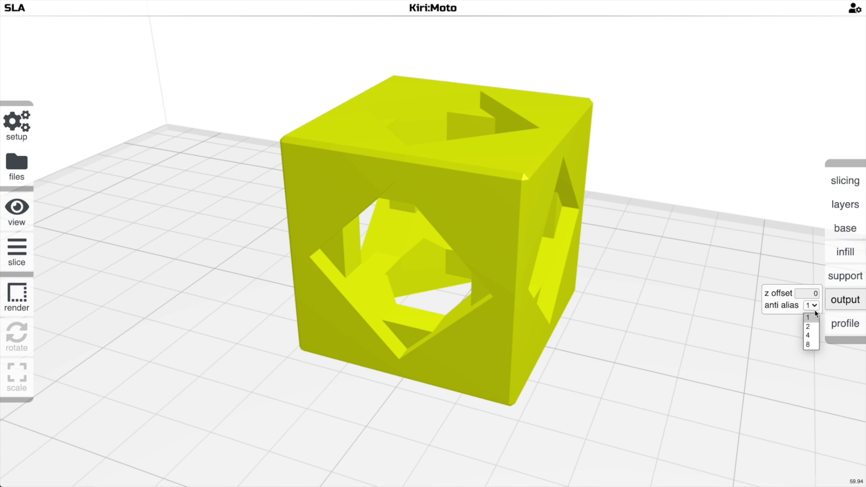
{"action": "left_click", "coordinate": [814, 292]}
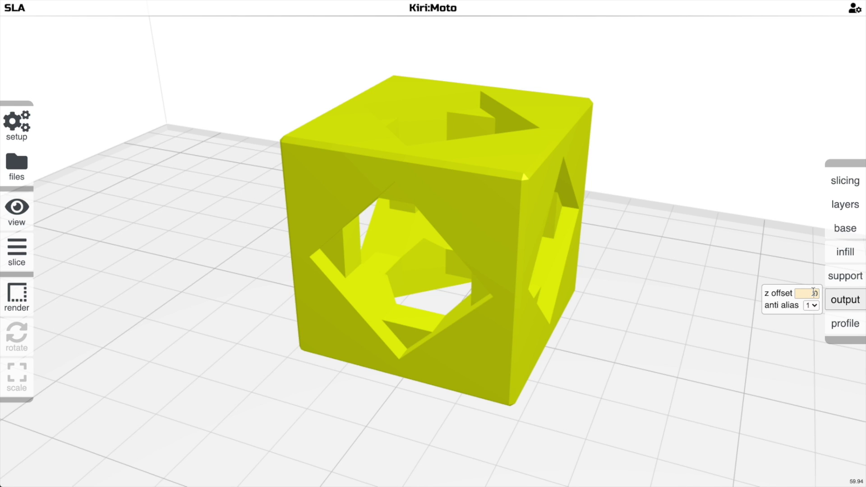
{"action": "left_click_drag", "start_coordinate": [699, 276], "coordinate": [711, 280]}
{"action": "scroll", "coordinate": [693, 278], "scroll_direction": "up", "scroll_amount": 2}
Look back over the SLA slicing, support, layers, base and infill settings.
{"action": "left_click", "coordinate": [836, 298]}
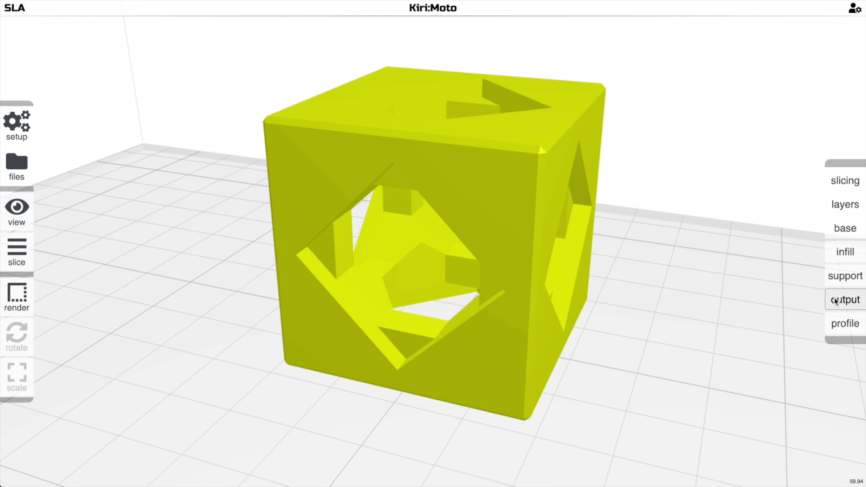
{"action": "left_click", "coordinate": [839, 181]}
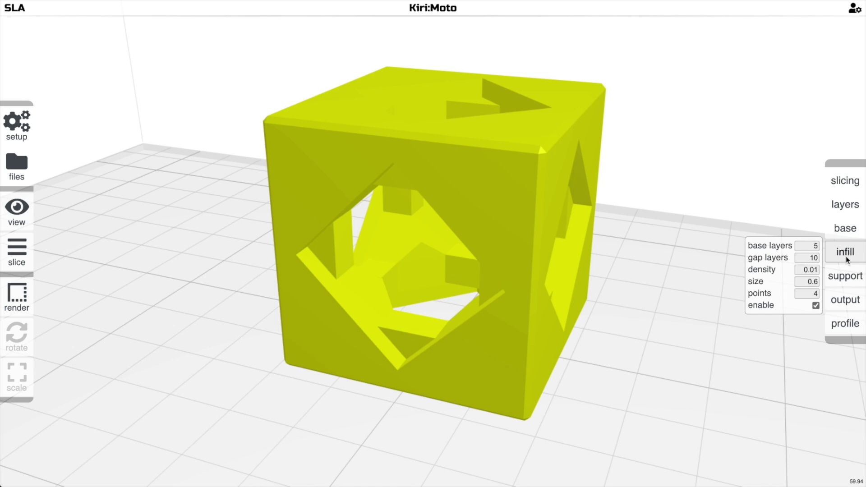
{"action": "left_click", "coordinate": [846, 208]}
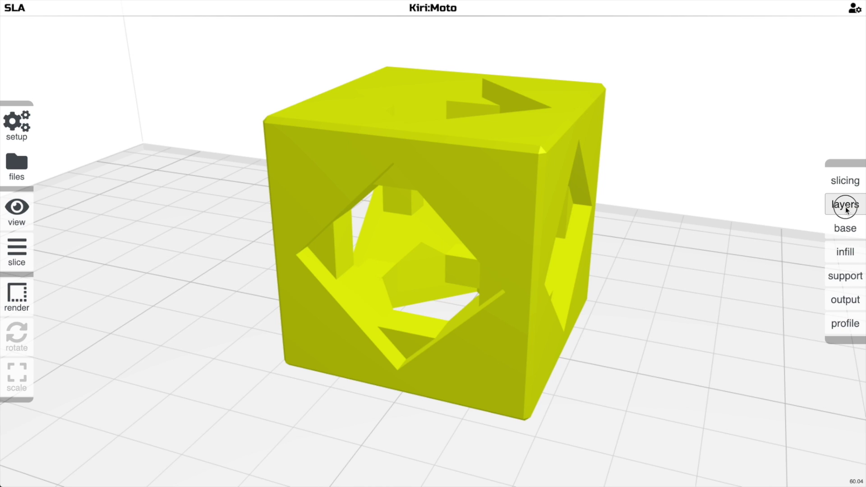
{"action": "mouse_move", "coordinate": [840, 227]}
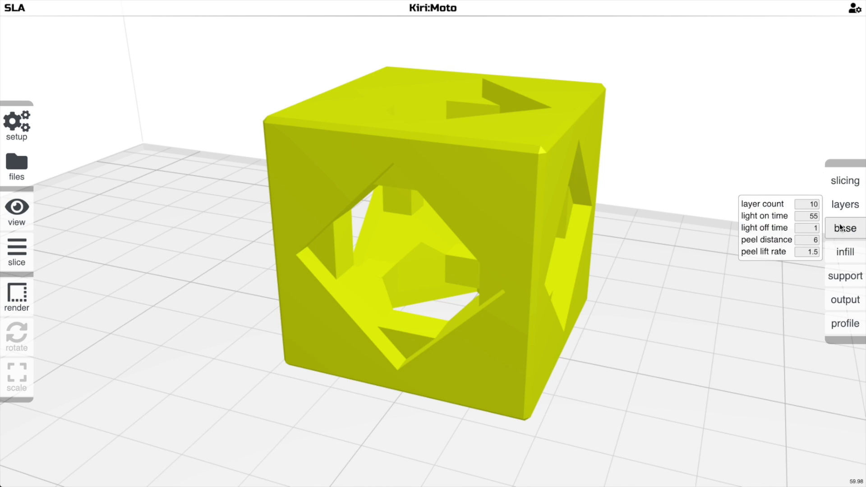
{"action": "left_click", "coordinate": [840, 251]}
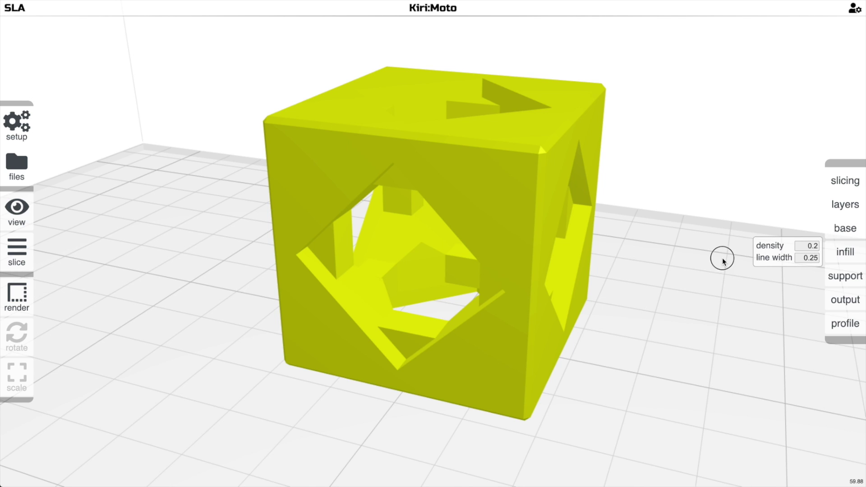
Slice the supported cube again and generate its export.
{"action": "left_click_drag", "start_coordinate": [721, 258], "coordinate": [722, 271]}
{"action": "key", "text": "h"}
{"action": "scroll", "coordinate": [685, 283], "scroll_direction": "up", "scroll_amount": 3}
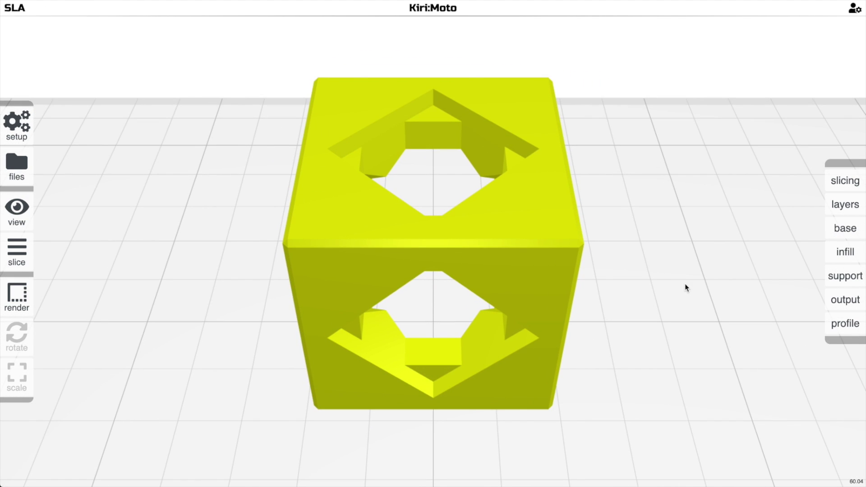
{"action": "key", "text": "s"}
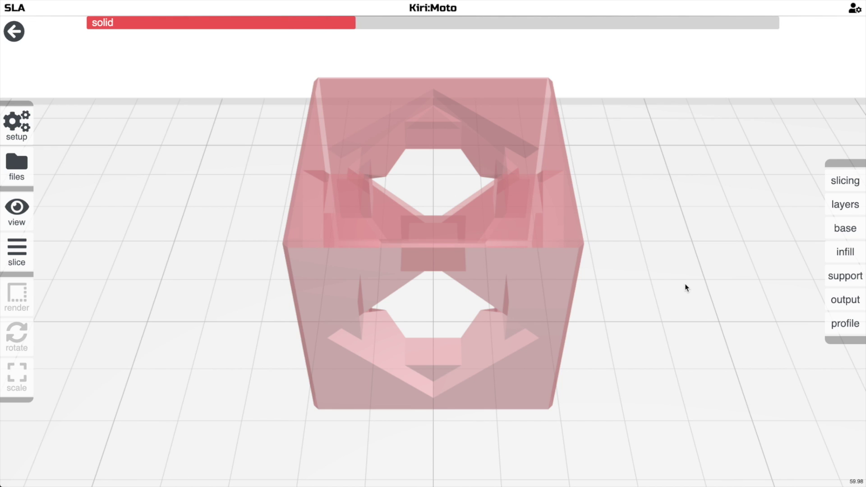
{"action": "left_click_drag", "start_coordinate": [685, 284], "coordinate": [625, 262]}
{"action": "key", "text": "x"}
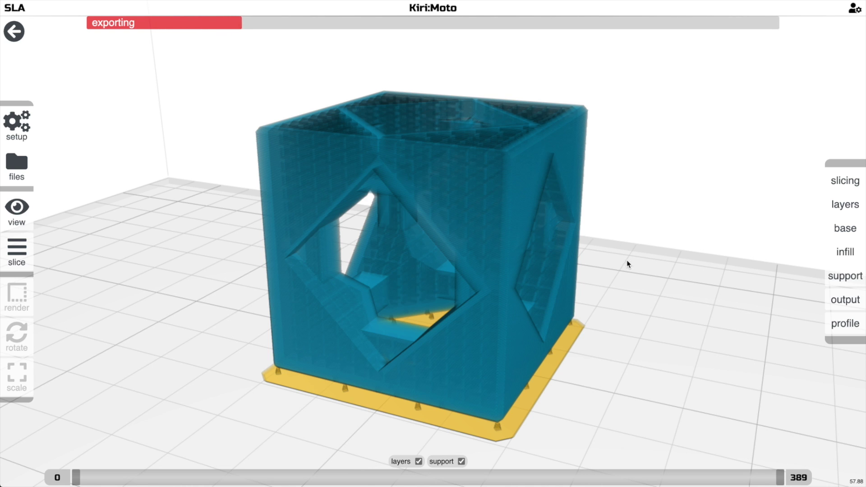
Review the layer image preview in the export dialog and close the dialog without downloading.
{"action": "right_click_drag", "start_coordinate": [627, 260], "coordinate": [627, 244]}
{"action": "left_click_drag", "start_coordinate": [627, 245], "coordinate": [621, 272]}
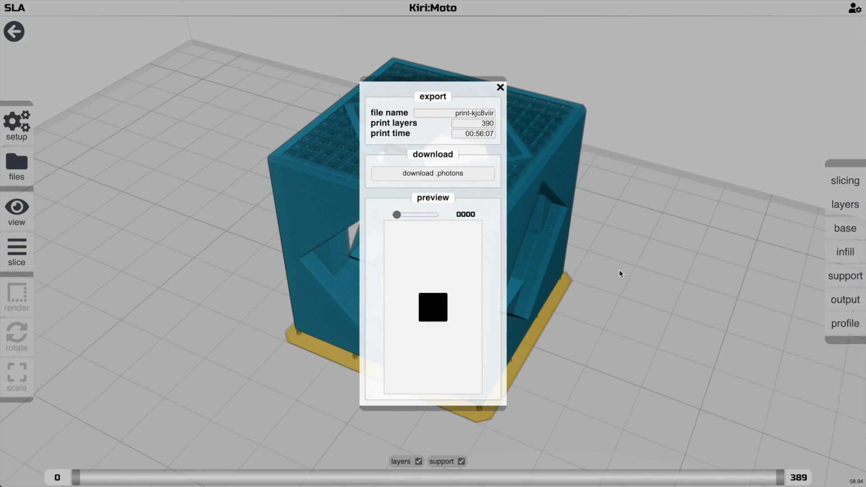
{"action": "mouse_move", "coordinate": [397, 217]}
{"action": "left_mouse_down"}
{"action": "mouse_move", "coordinate": [427, 216]}
{"action": "mouse_move", "coordinate": [396, 215]}
{"action": "left_mouse_up"}
{"action": "left_click", "coordinate": [500, 87]}
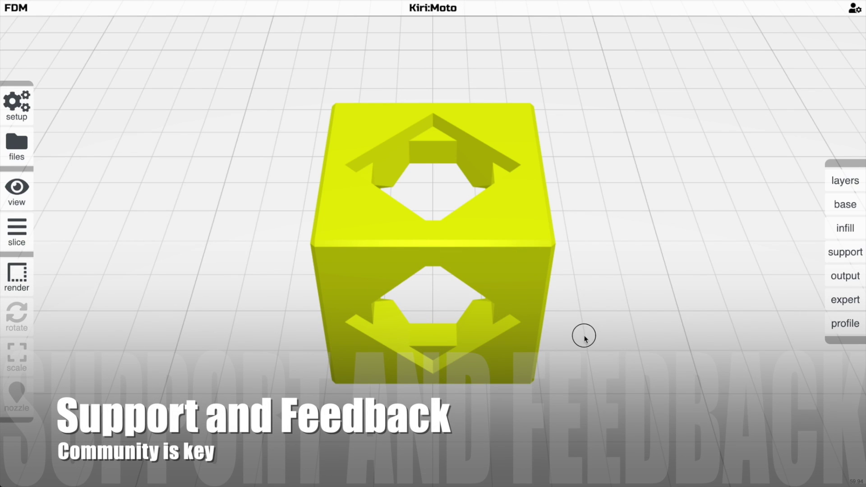
Review the workspace export dialog for backing up the workspace and settings, and close it without exporting.
{"action": "left_click_drag", "start_coordinate": [621, 335], "coordinate": [550, 311]}
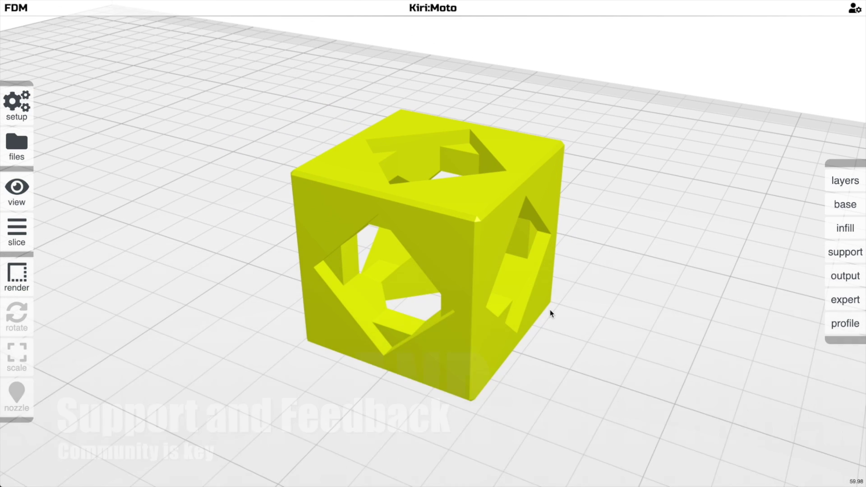
{"action": "right_click", "coordinate": [471, 200]}
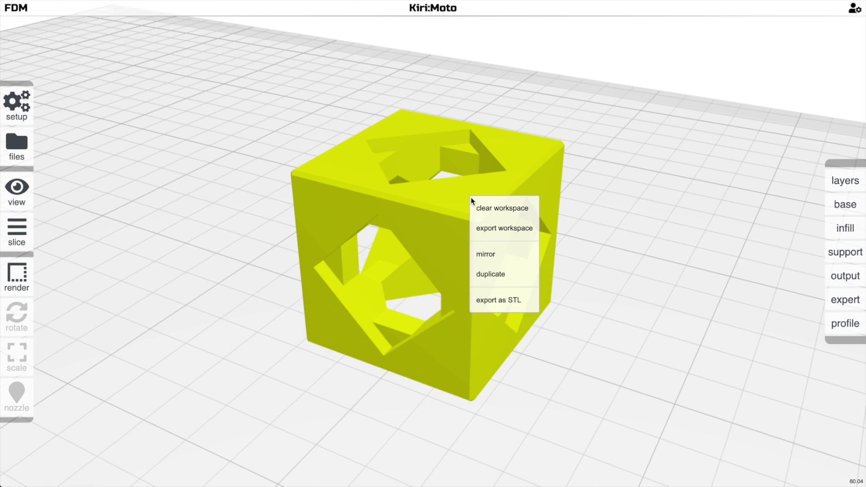
{"action": "left_click", "coordinate": [490, 229]}
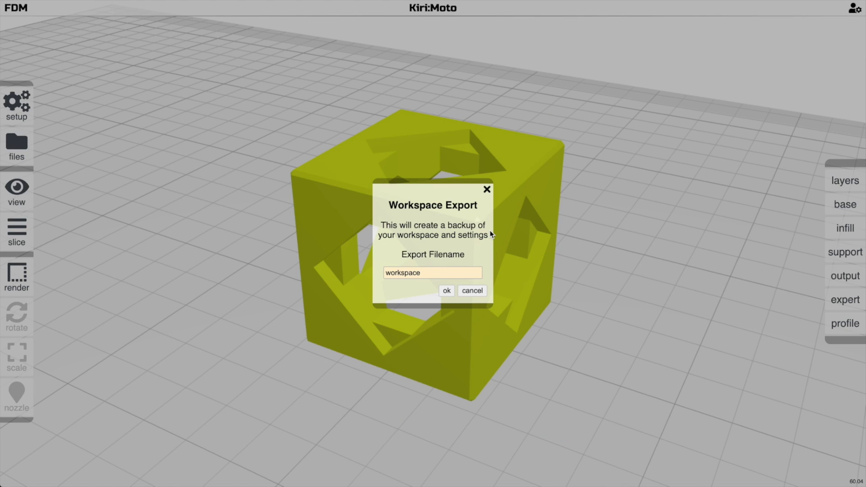
{"action": "left_click", "coordinate": [487, 190]}
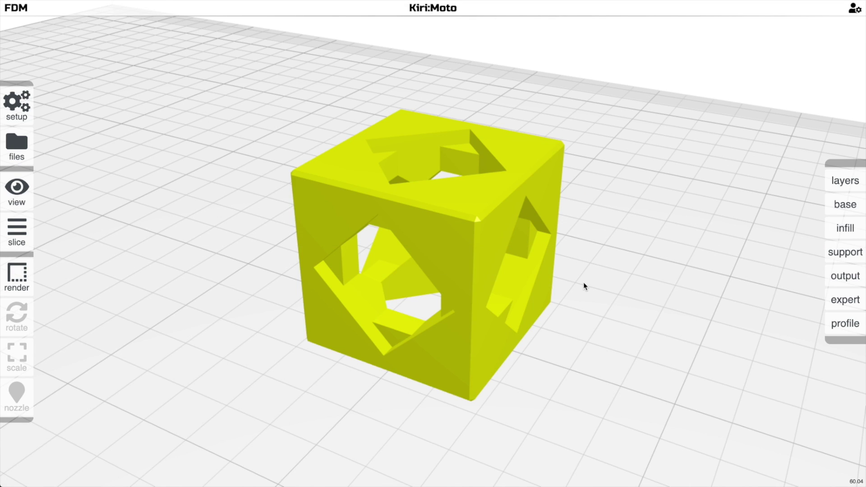
Review the profile export dialog with its include workspace option, and cancel it.
{"action": "left_click_drag", "start_coordinate": [584, 286], "coordinate": [623, 288]}
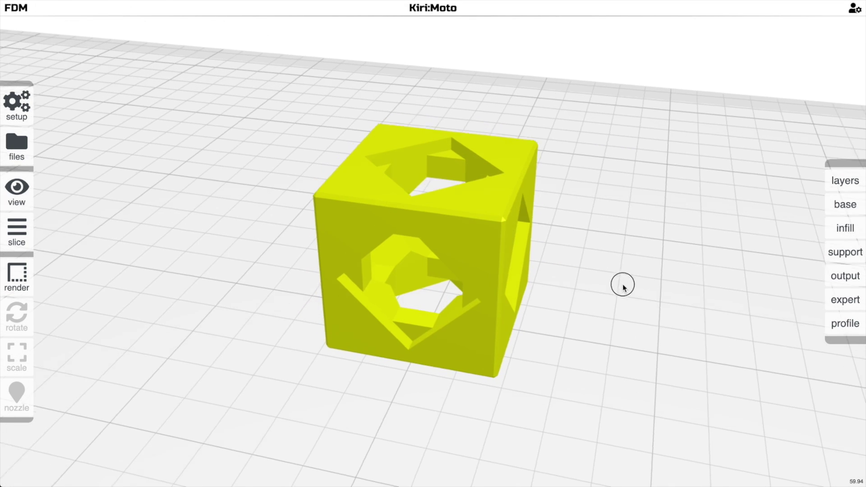
{"action": "key", "text": "h"}
{"action": "scroll", "coordinate": [623, 288], "scroll_direction": "up", "scroll_amount": 3}
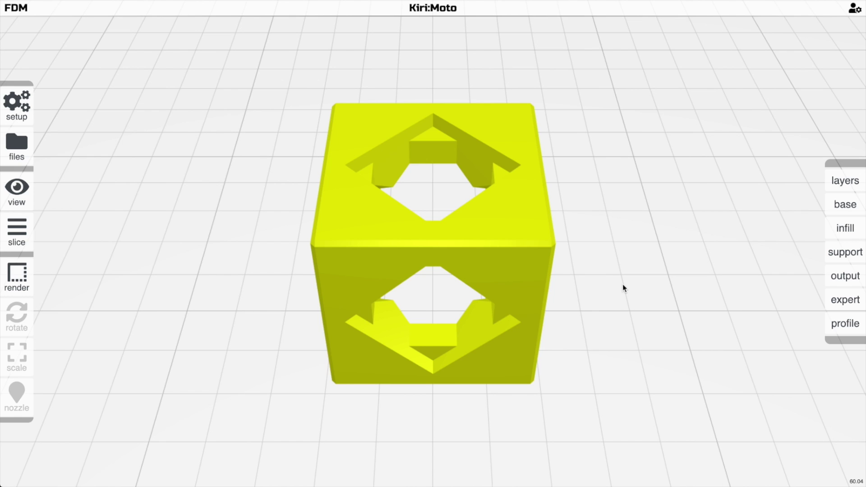
{"action": "left_click_drag", "start_coordinate": [623, 288], "coordinate": [605, 269]}
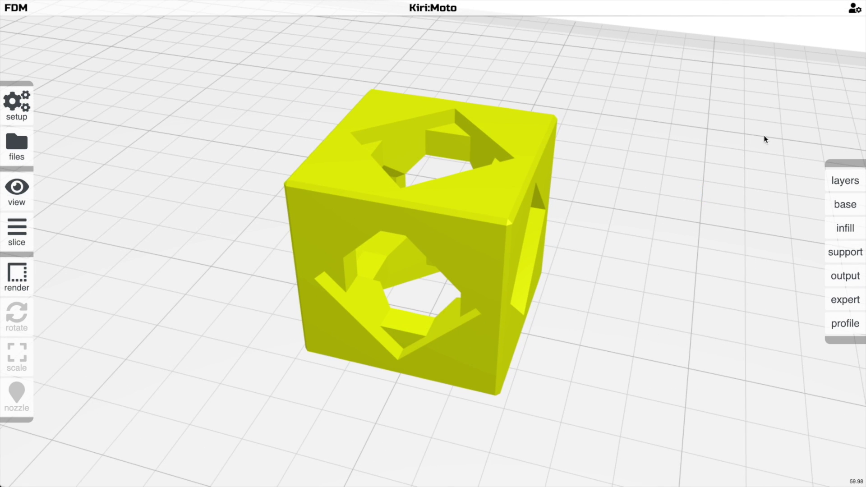
{"action": "mouse_move", "coordinate": [857, 14]}
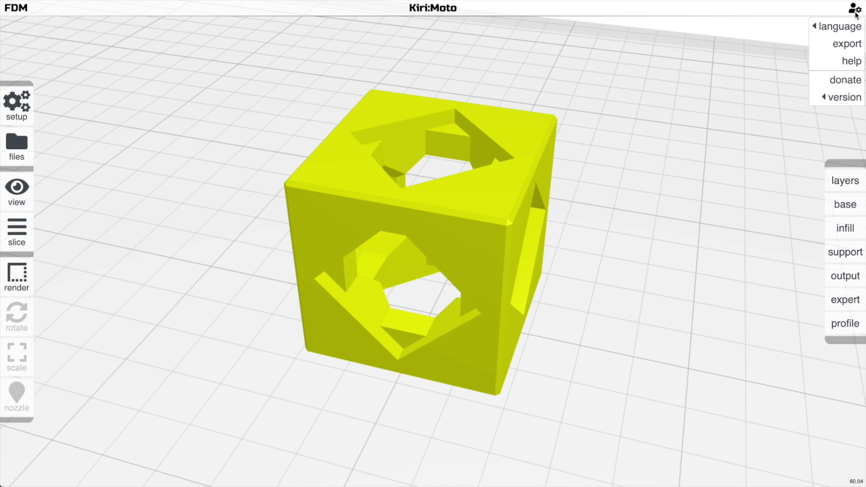
{"action": "left_click", "coordinate": [846, 43]}
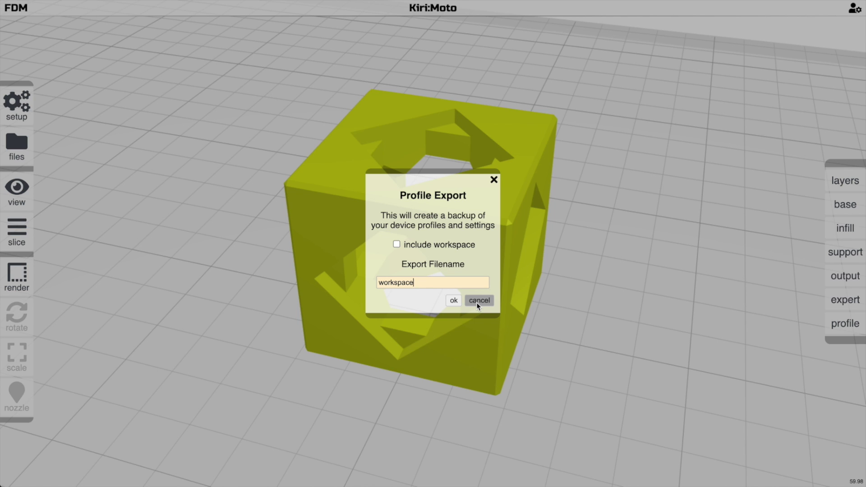
{"action": "left_click", "coordinate": [478, 305]}
Open the slicer help, review its support resources and in-app options, and close it.
{"action": "left_click_drag", "start_coordinate": [527, 261], "coordinate": [540, 259]}
{"action": "key", "text": "h"}
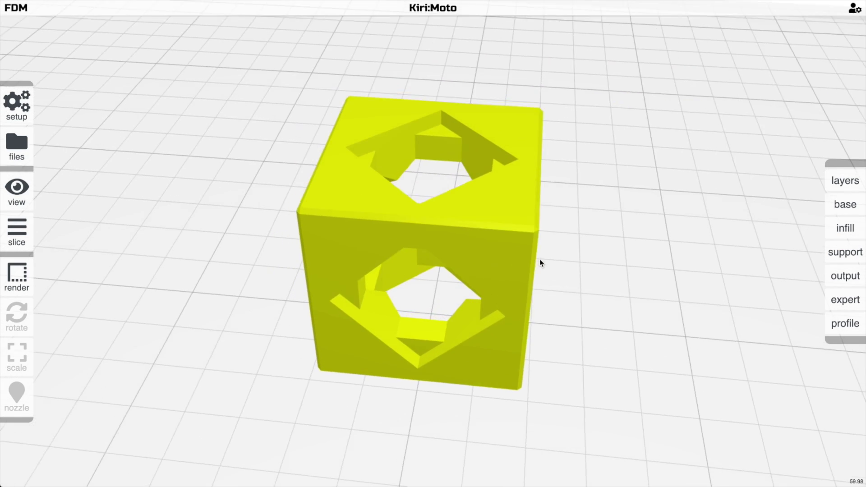
{"action": "scroll", "coordinate": [539, 259], "scroll_direction": "up", "scroll_amount": 4}
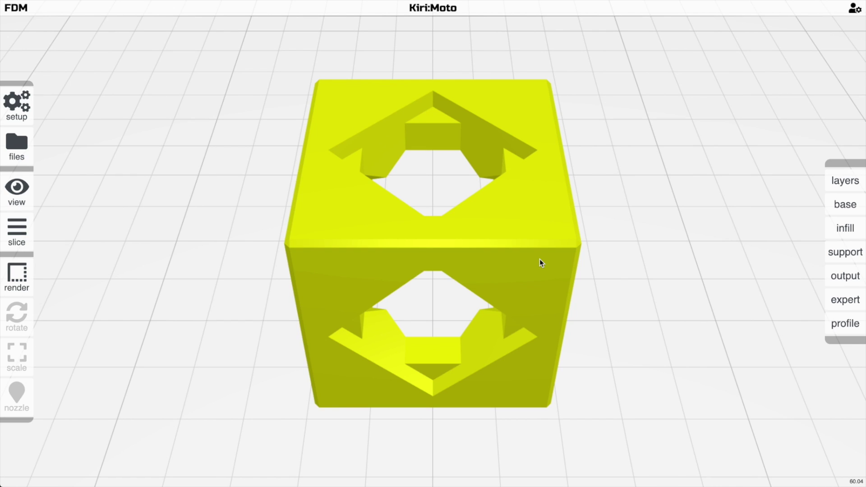
{"action": "scroll", "coordinate": [540, 259], "scroll_direction": "down", "scroll_amount": 1}
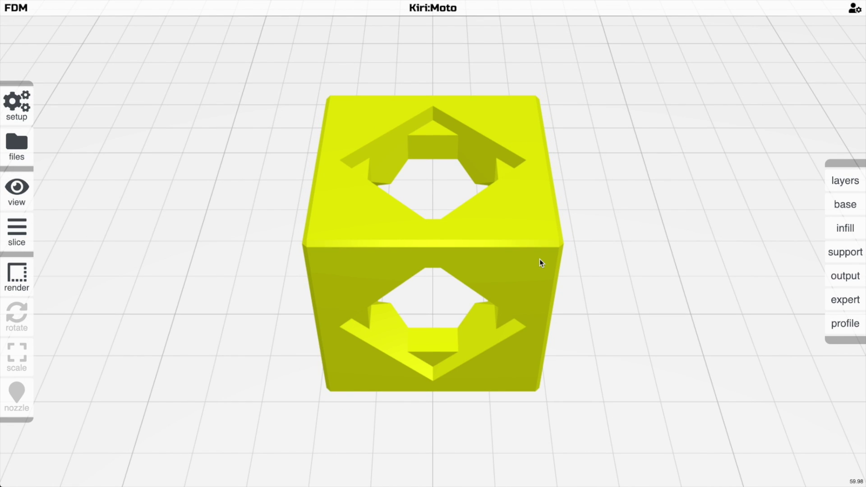
{"action": "mouse_move", "coordinate": [854, 9]}
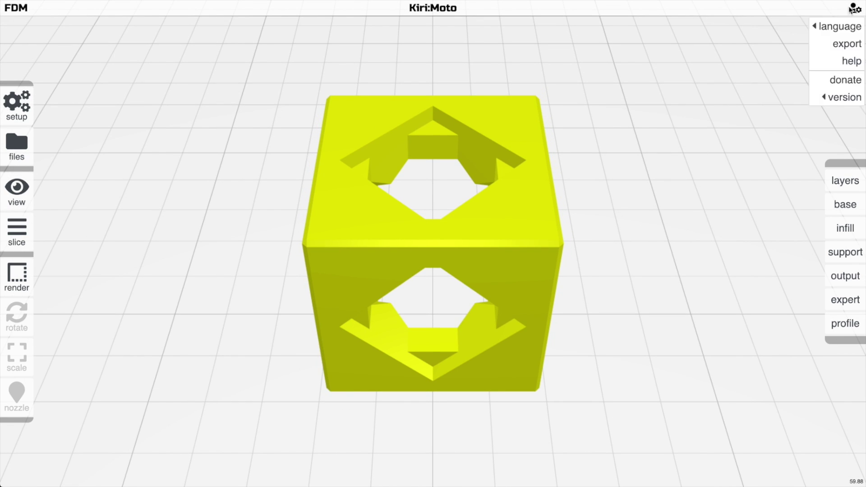
{"action": "left_click", "coordinate": [851, 60]}
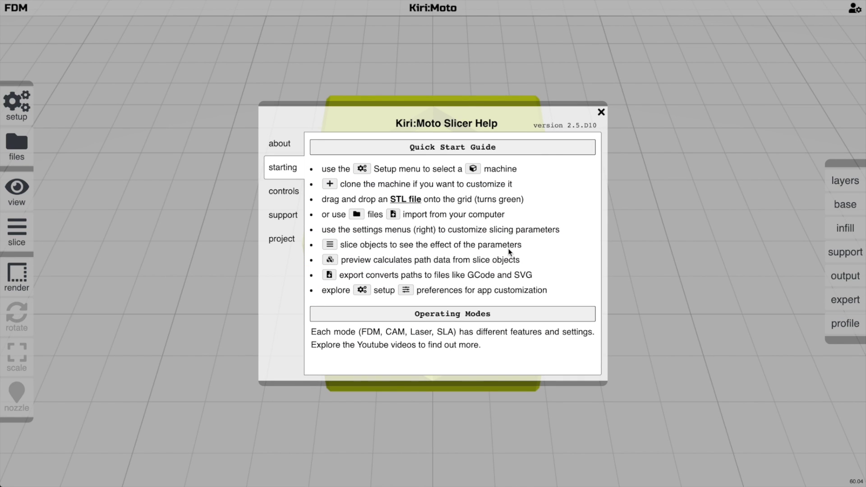
{"action": "left_click", "coordinate": [291, 217]}
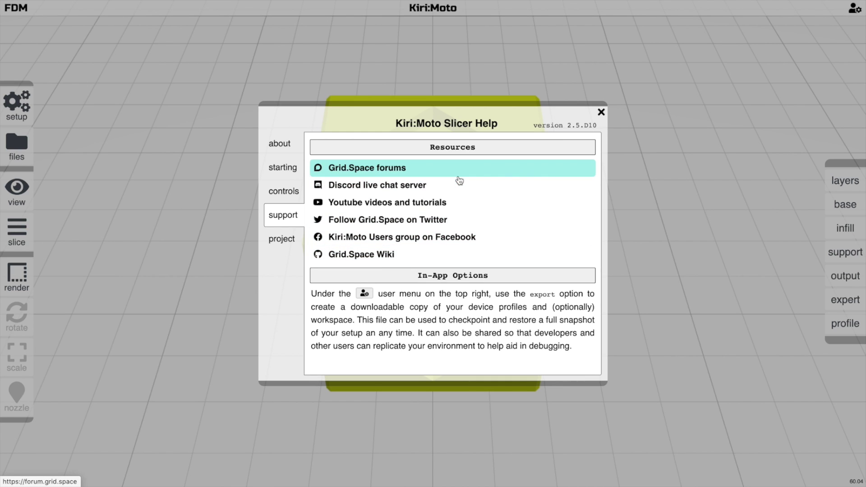
{"action": "left_click", "coordinate": [601, 113]}
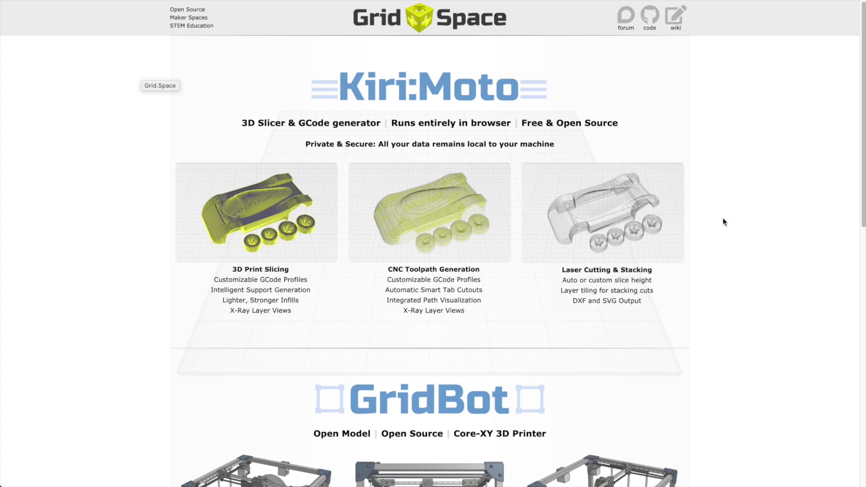
Look over the Kiri:Moto section of the Grid.Space home page.
{"action": "scroll", "coordinate": [722, 218], "scroll_direction": "down", "scroll_amount": 1}
{"action": "scroll", "coordinate": [723, 218], "scroll_direction": "up", "scroll_amount": 1}
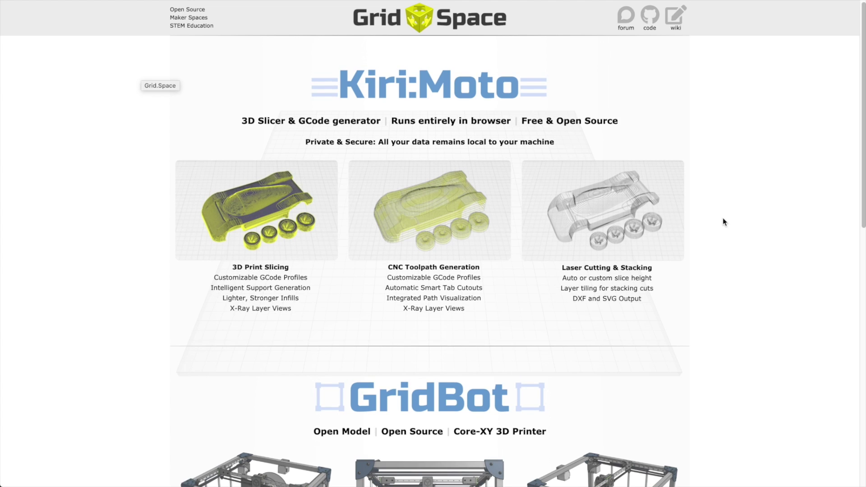